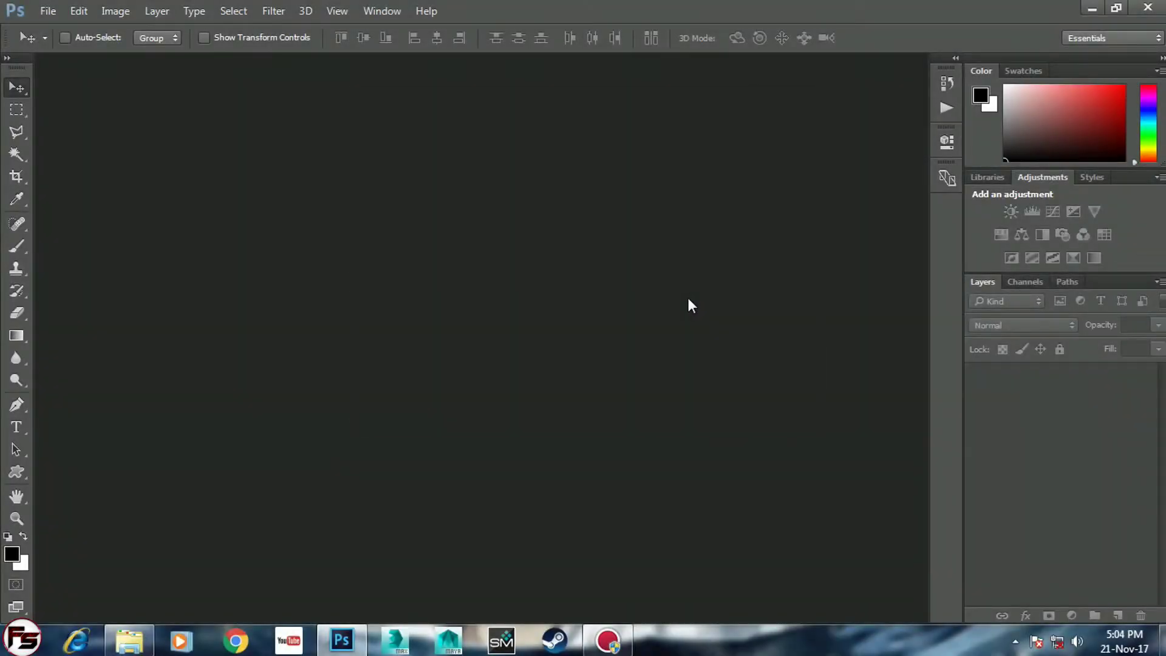
Create a new 1920×1080 blank document.
{"action": "key", "text": "ctrl+n"}
{"action": "key", "text": "Tab"}
{"action": "key", "text": "Tab"}
{"action": "left_click", "coordinate": [764, 129]}
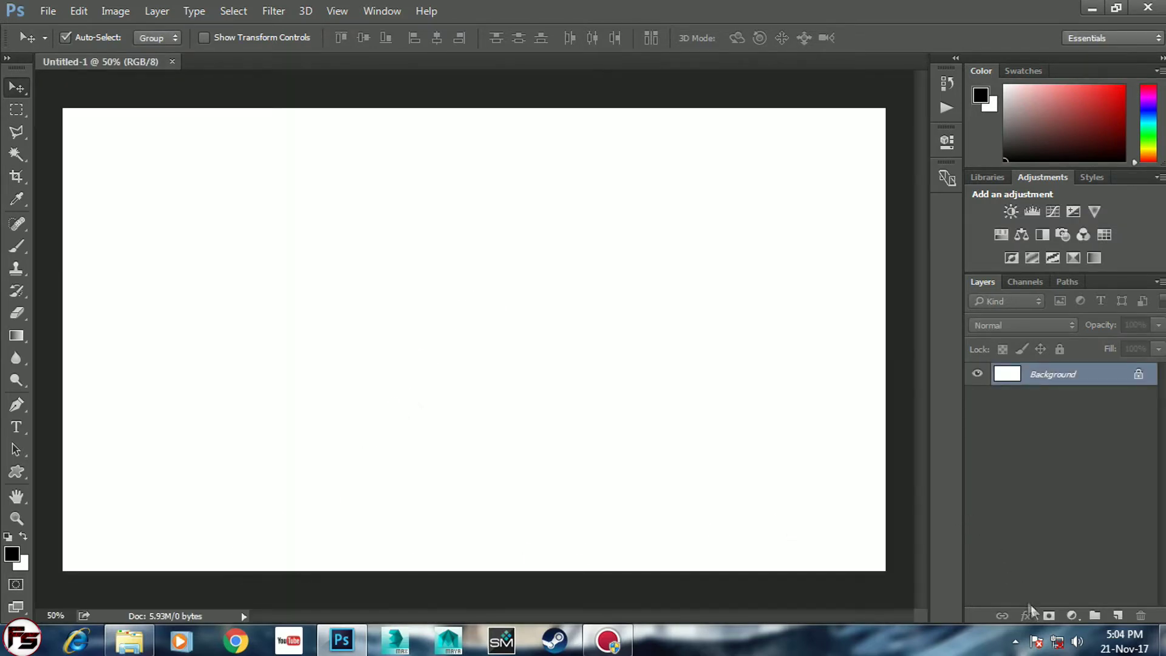
Add a reversed radial Black, White gradient fill layer at 260% scale.
{"action": "left_click", "coordinate": [1070, 616]}
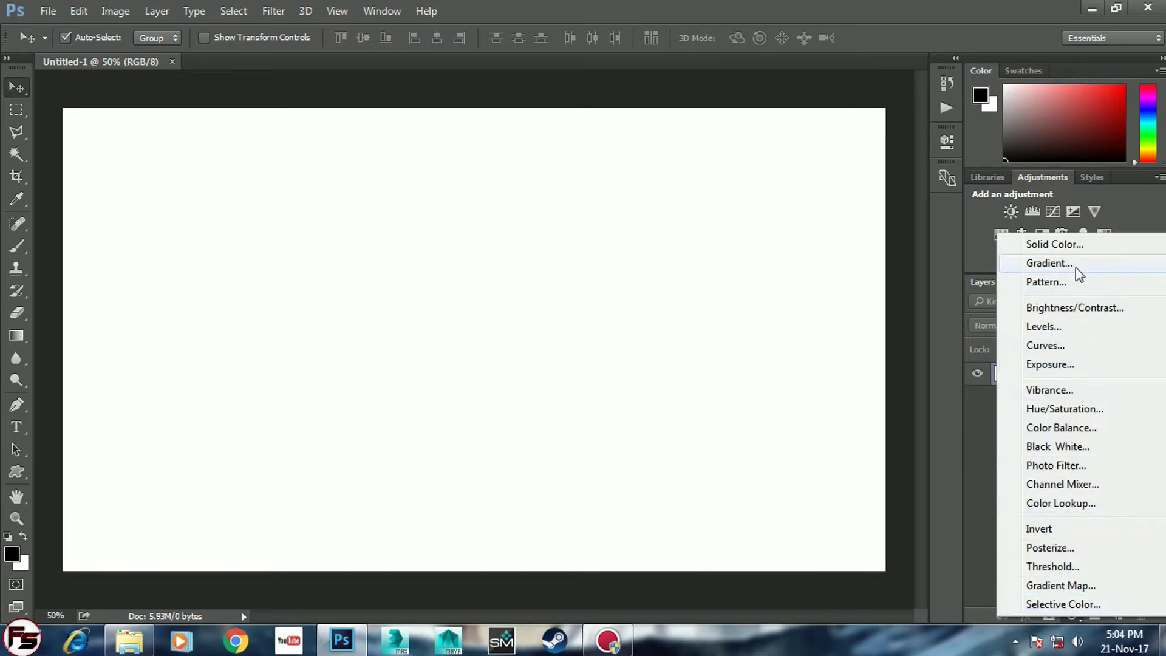
{"action": "left_click", "coordinate": [1079, 267]}
{"action": "left_click", "coordinate": [591, 174]}
{"action": "left_click", "coordinate": [829, 194]}
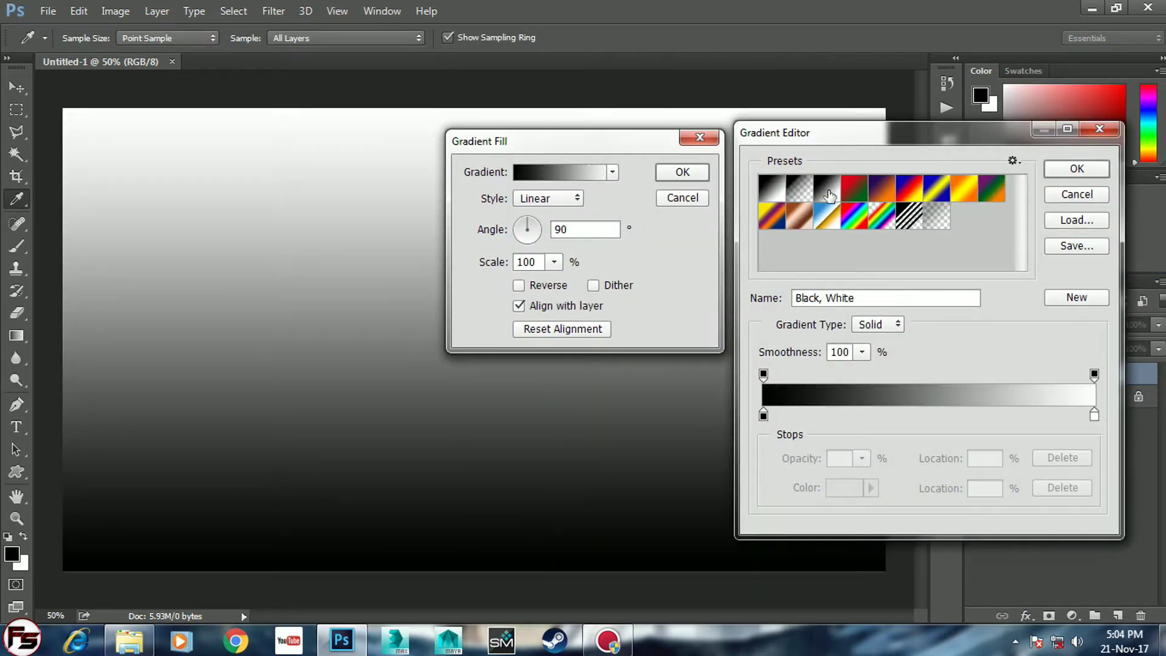
{"action": "left_click", "coordinate": [1051, 167]}
{"action": "left_click", "coordinate": [548, 198]}
{"action": "left_click", "coordinate": [550, 224]}
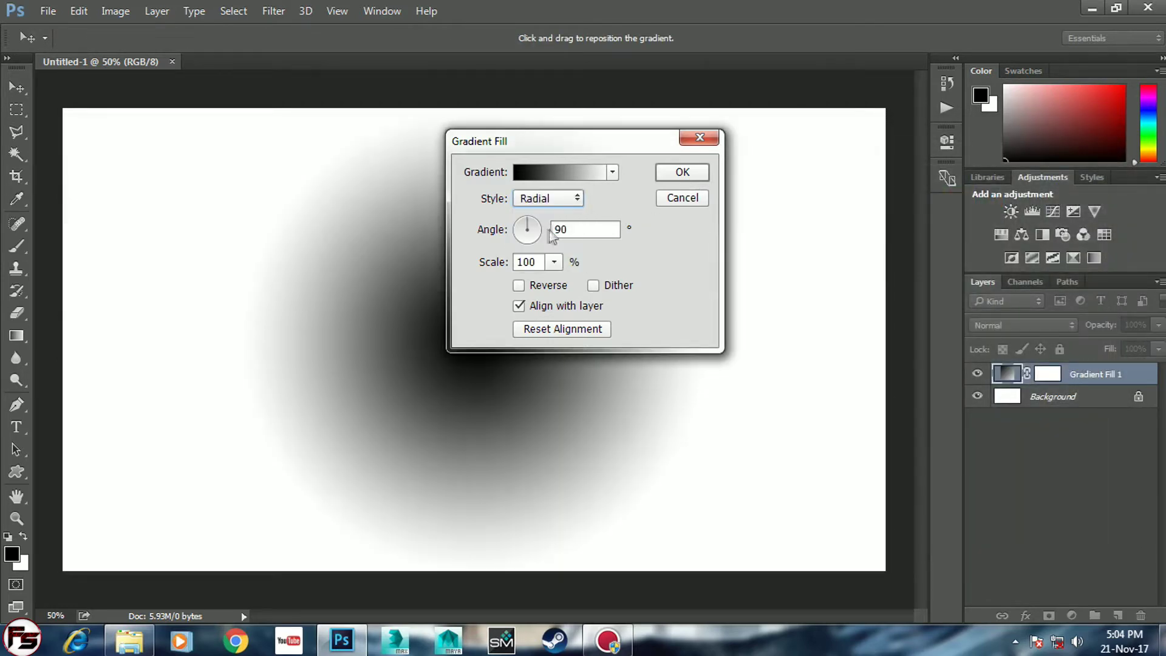
{"action": "left_click", "coordinate": [547, 289]}
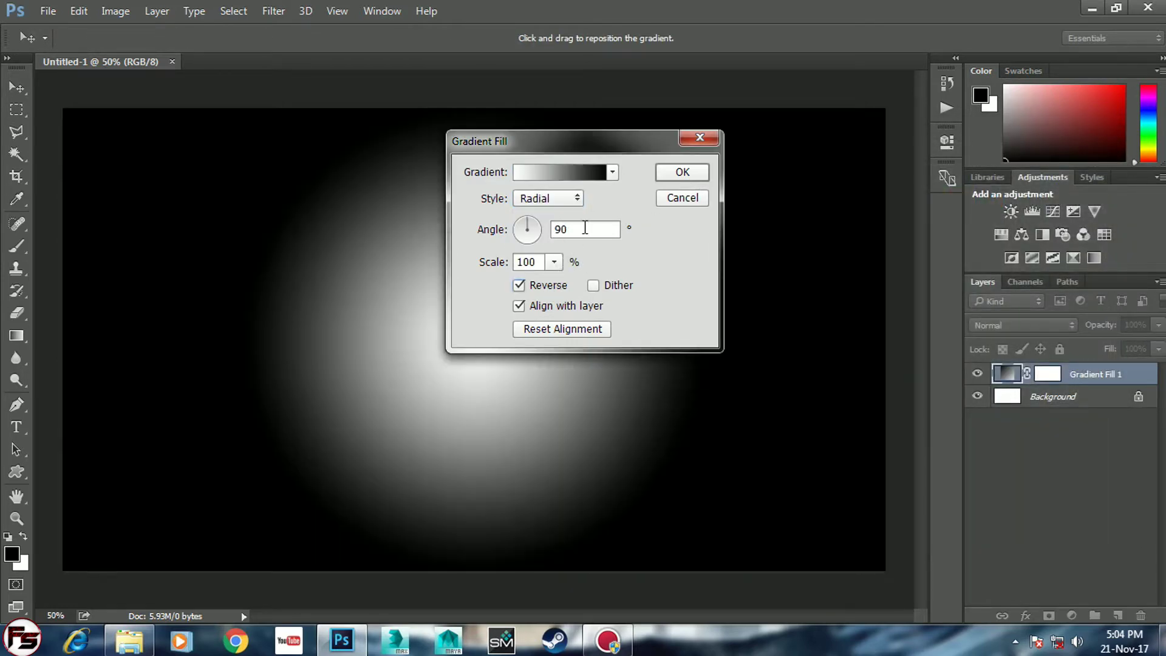
{"action": "type", "text": "26"}
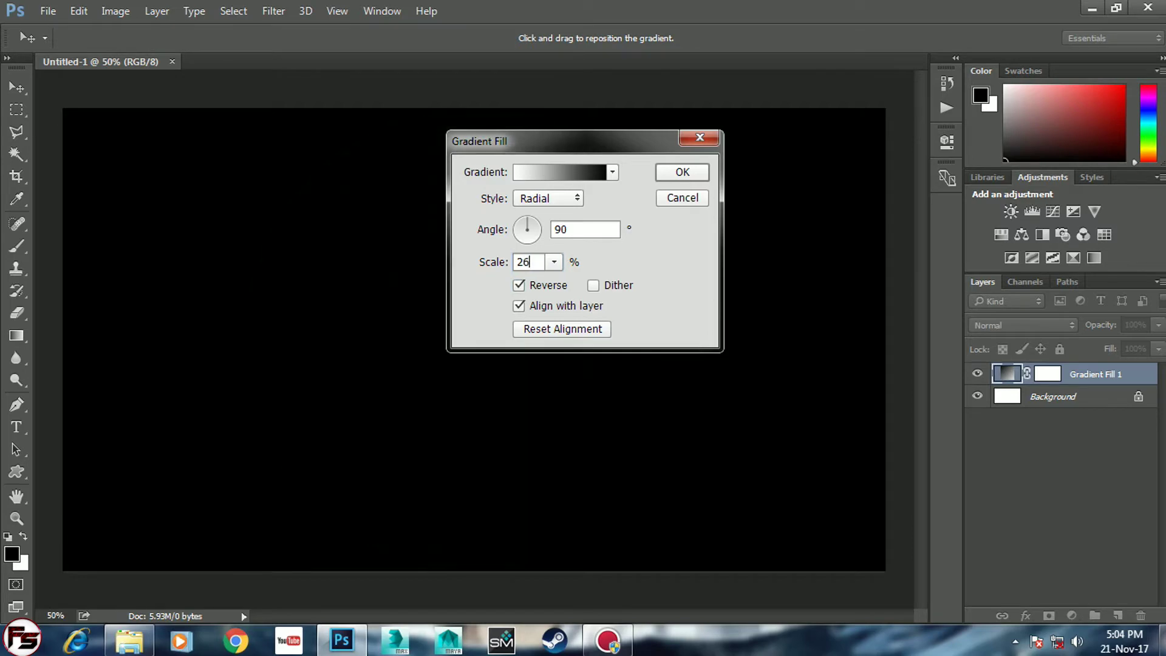
{"action": "type", "text": "0"}
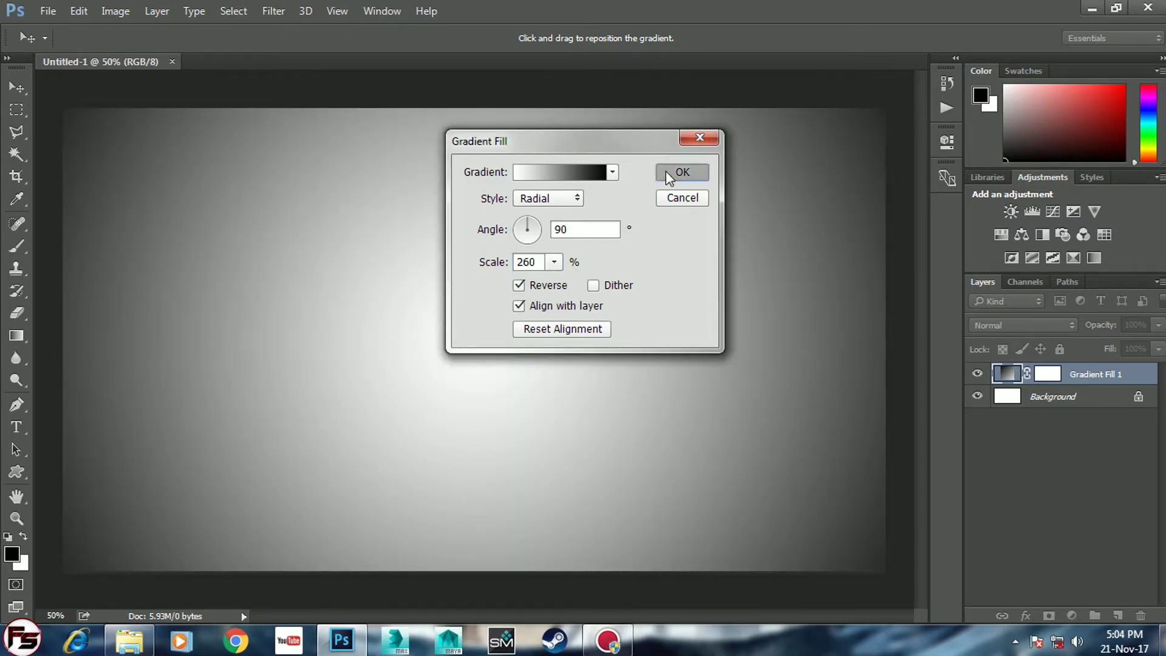
{"action": "left_click", "coordinate": [668, 173]}
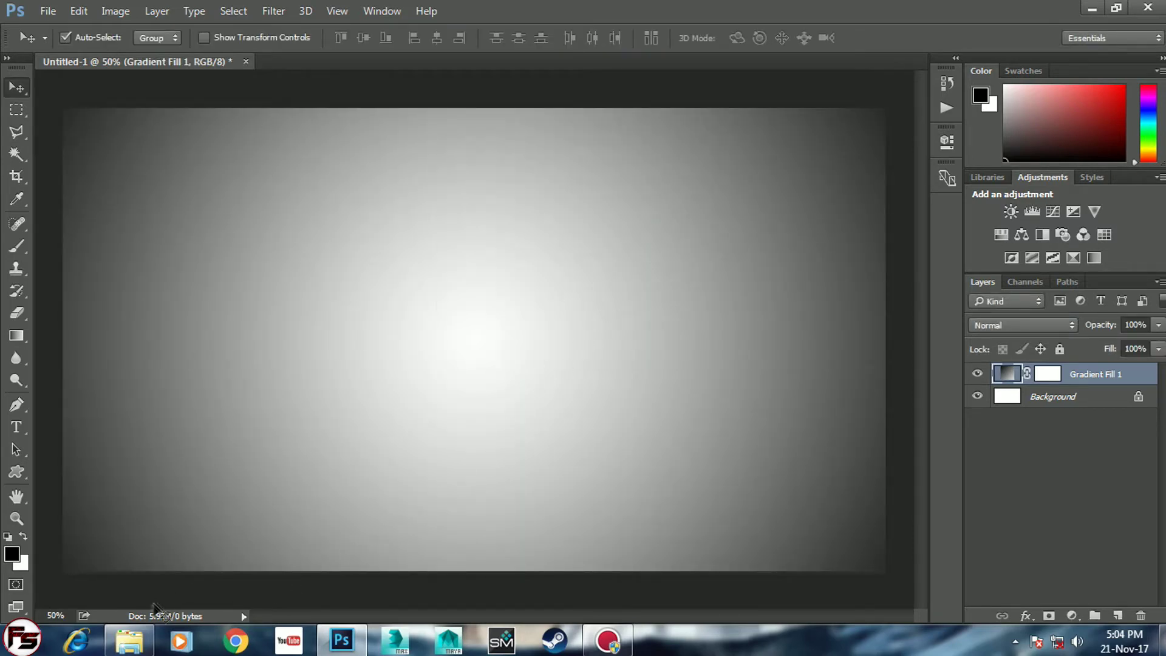
{"action": "left_click", "coordinate": [129, 639]}
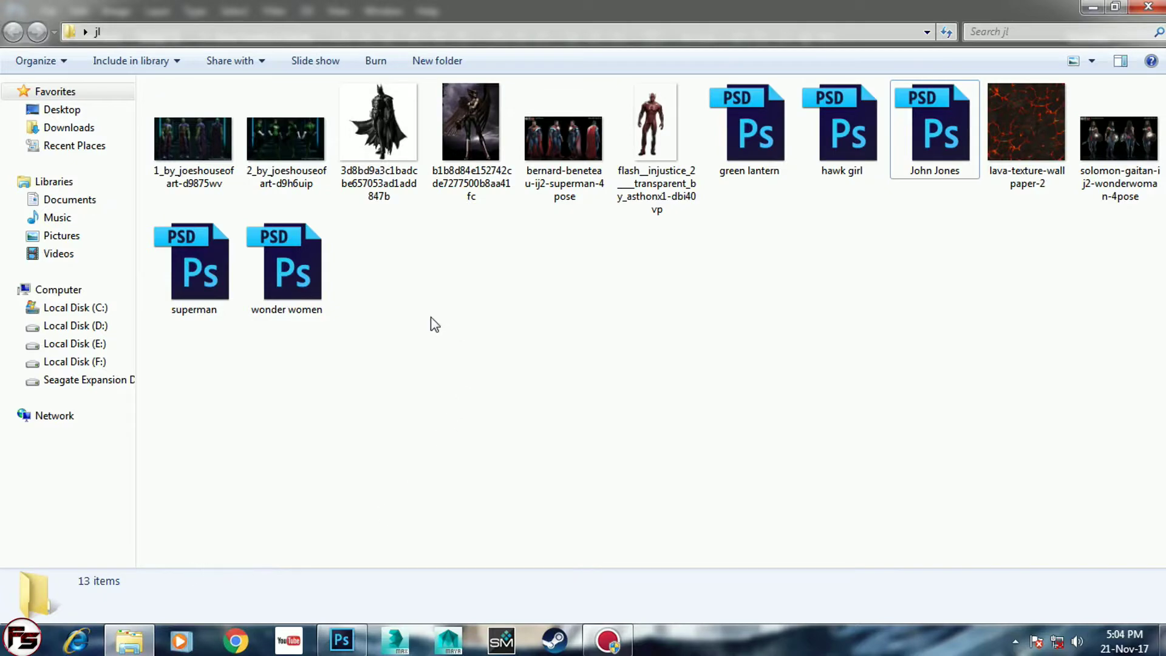
Add a black letter J text layer in the Justice League font.
{"action": "key", "text": "alt+Tab"}
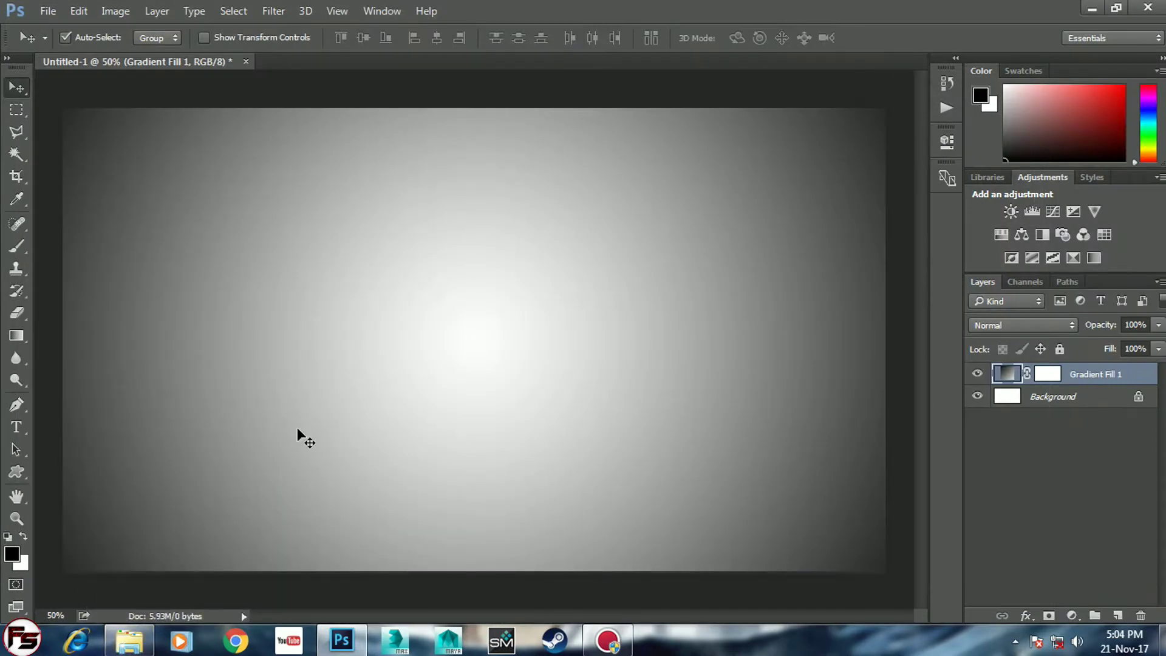
{"action": "key", "text": "t"}
{"action": "left_click", "coordinate": [325, 349]}
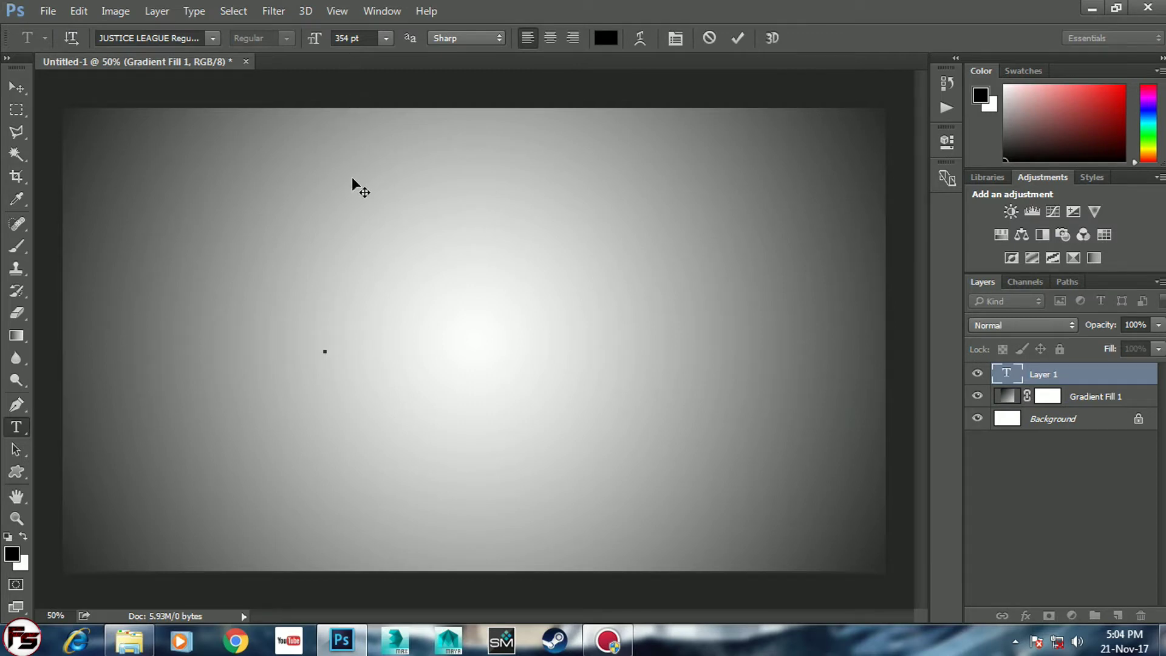
{"action": "type", "text": "J"}
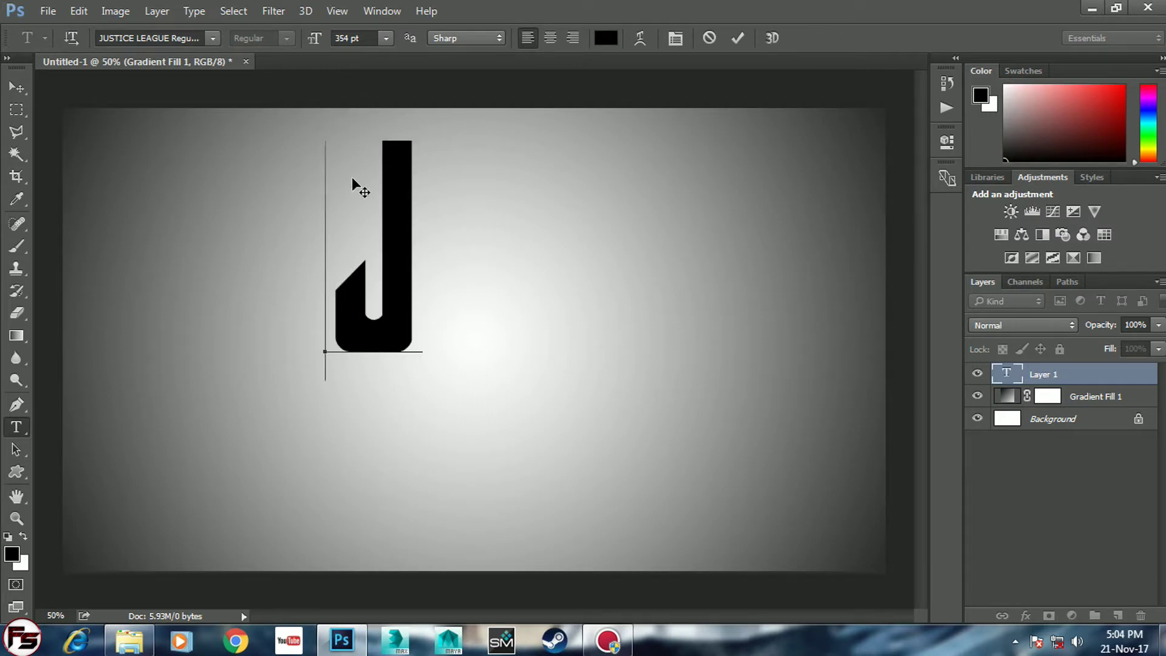
{"action": "key", "text": "BackSpace"}
{"action": "type", "text": "J"}
{"action": "key", "text": "ctrl+Return"}
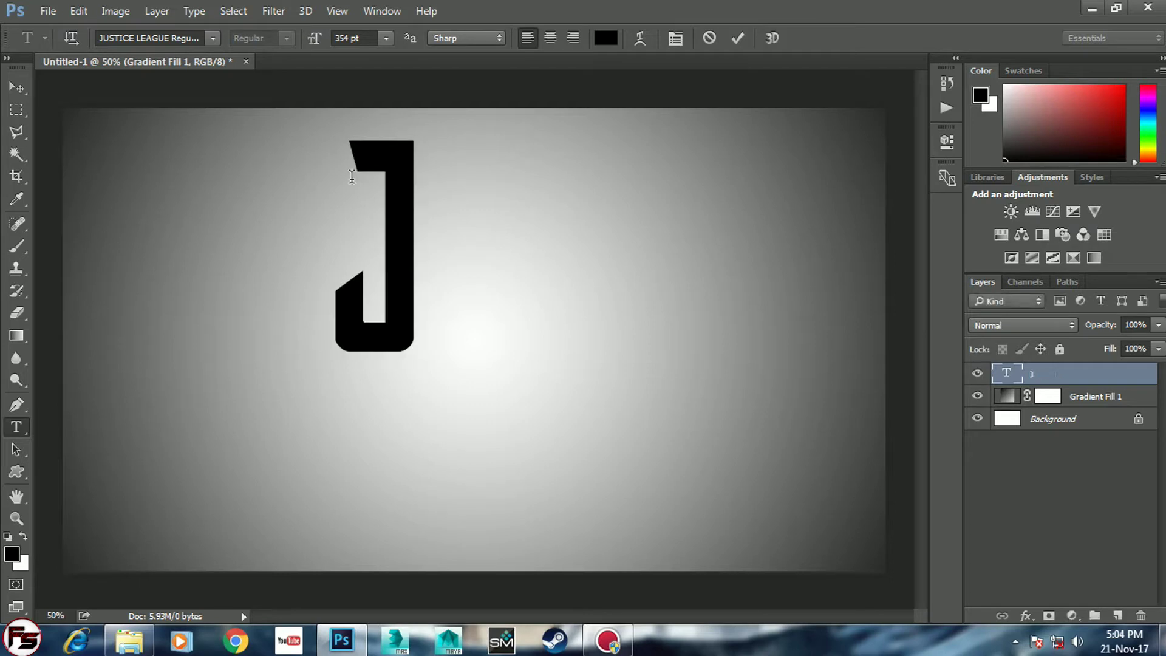
Move the J toward the canvas's left edge.
{"action": "key", "text": "v"}
{"action": "left_click_drag", "start_coordinate": [386, 294], "coordinate": [188, 326]}
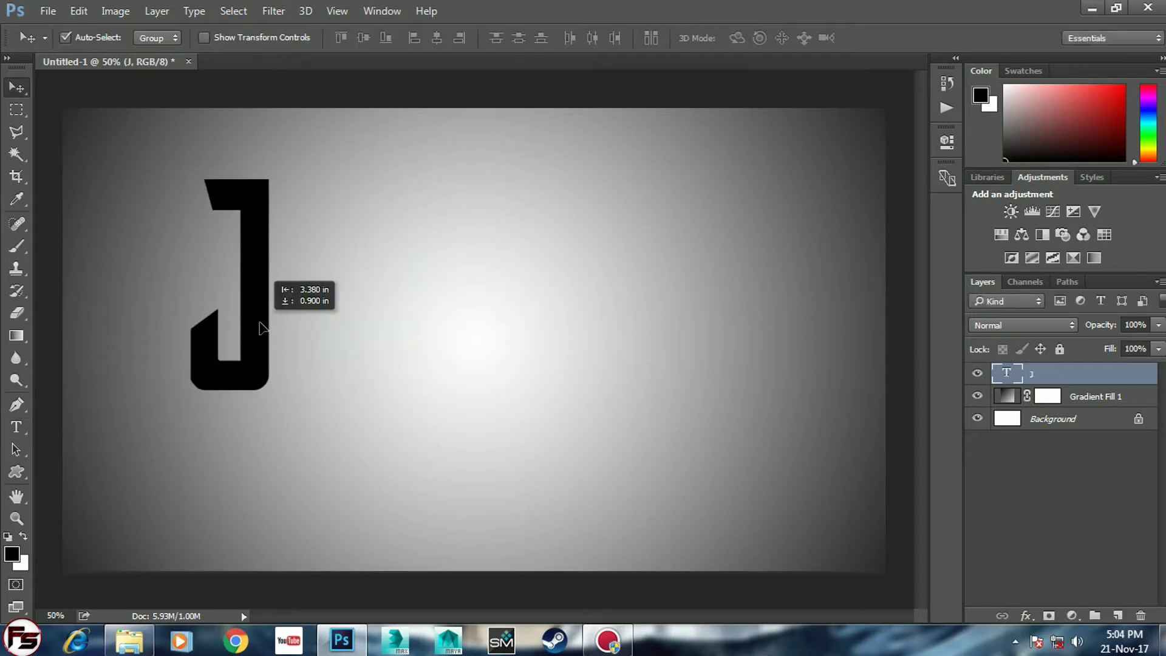
{"action": "left_click_drag", "start_coordinate": [188, 325], "coordinate": [151, 349]}
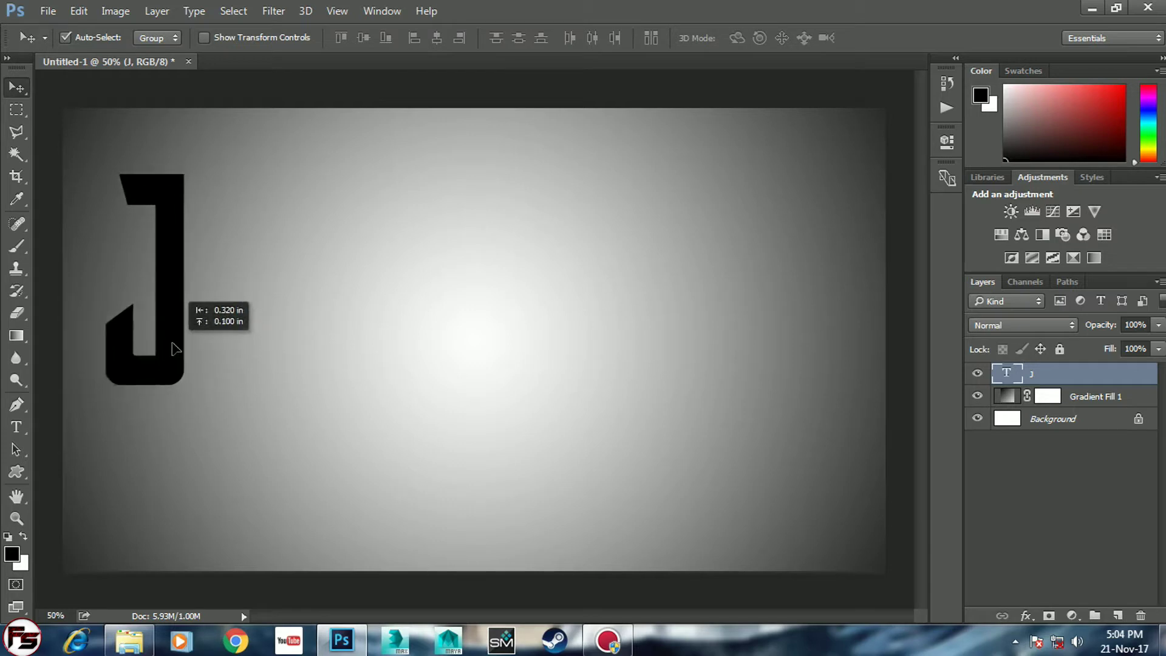
{"action": "left_click_drag", "start_coordinate": [151, 348], "coordinate": [150, 349]}
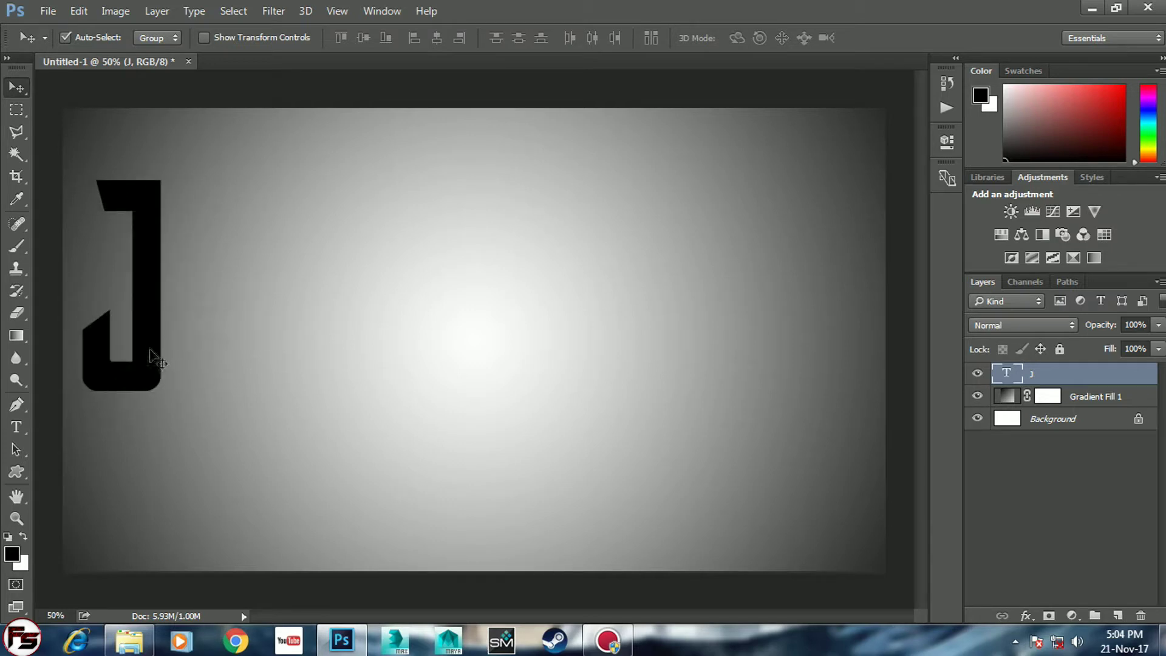
Open wonder women.psd from the jl folder and hide its Background layer.
{"action": "left_click", "coordinate": [124, 638]}
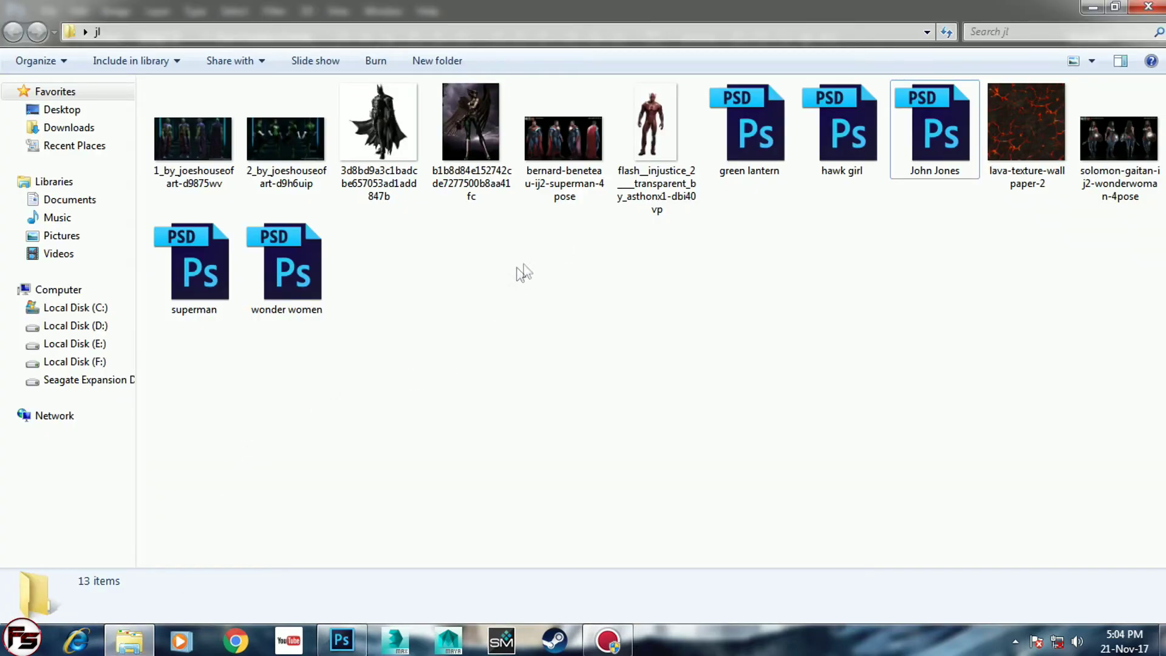
{"action": "double_click", "coordinate": [301, 283]}
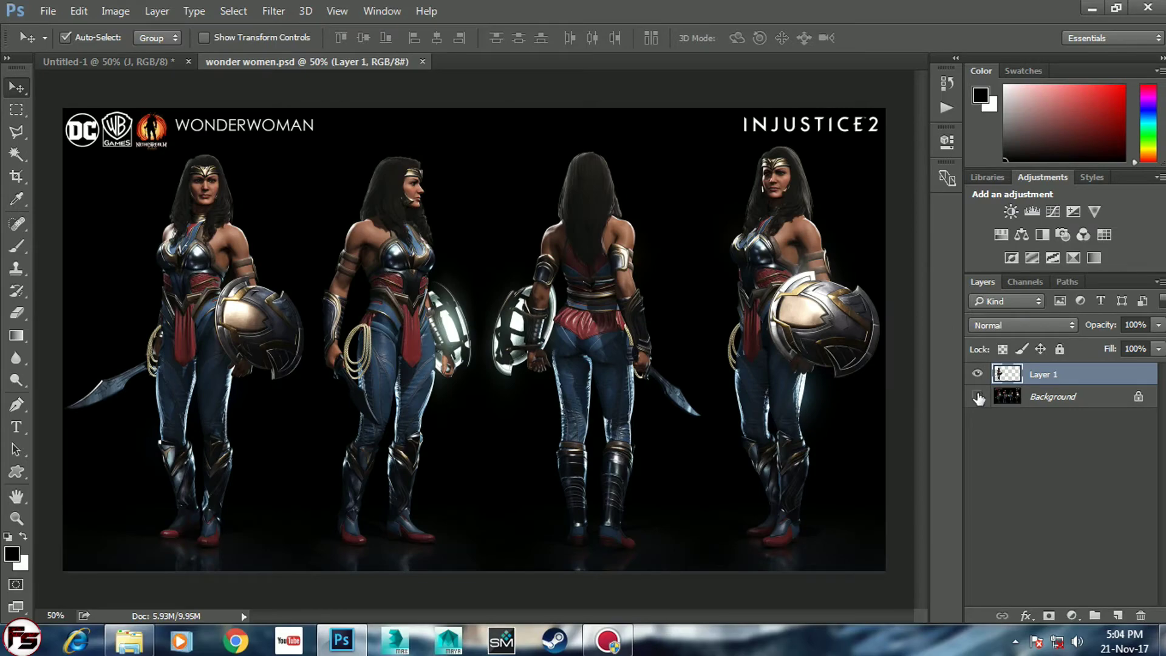
{"action": "left_click", "coordinate": [977, 396]}
{"action": "left_click", "coordinate": [976, 396]}
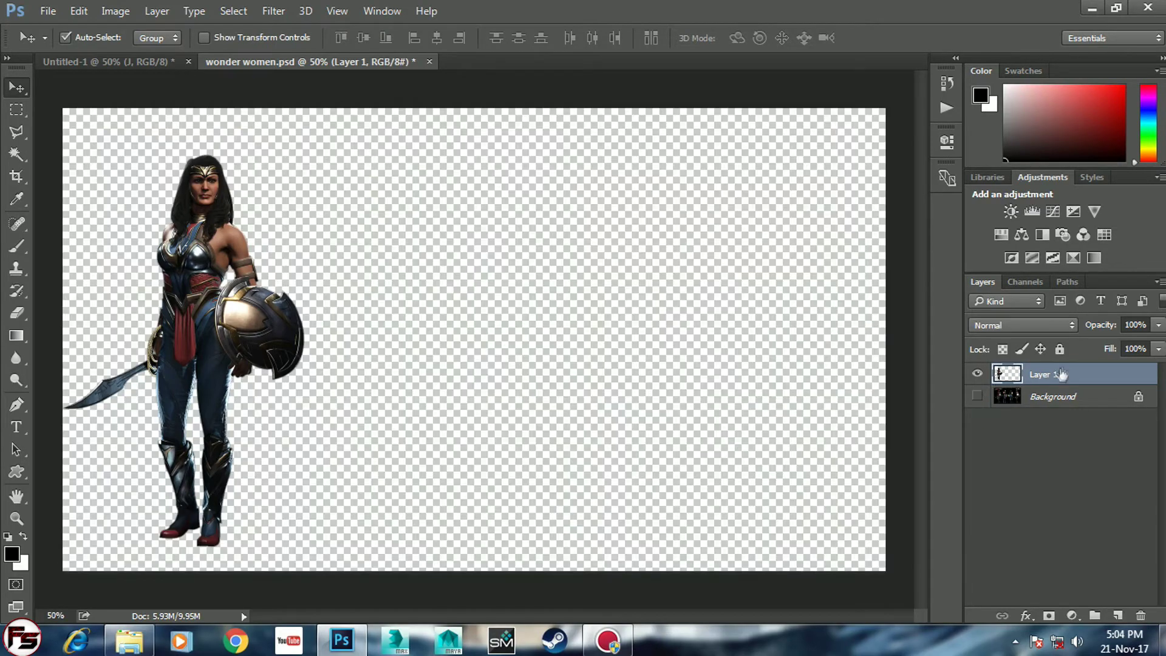
Convert the Wonder Woman layer to a Smart Object and drag it into the gradient document.
{"action": "right_click", "coordinate": [1060, 374]}
{"action": "left_click", "coordinate": [811, 292]}
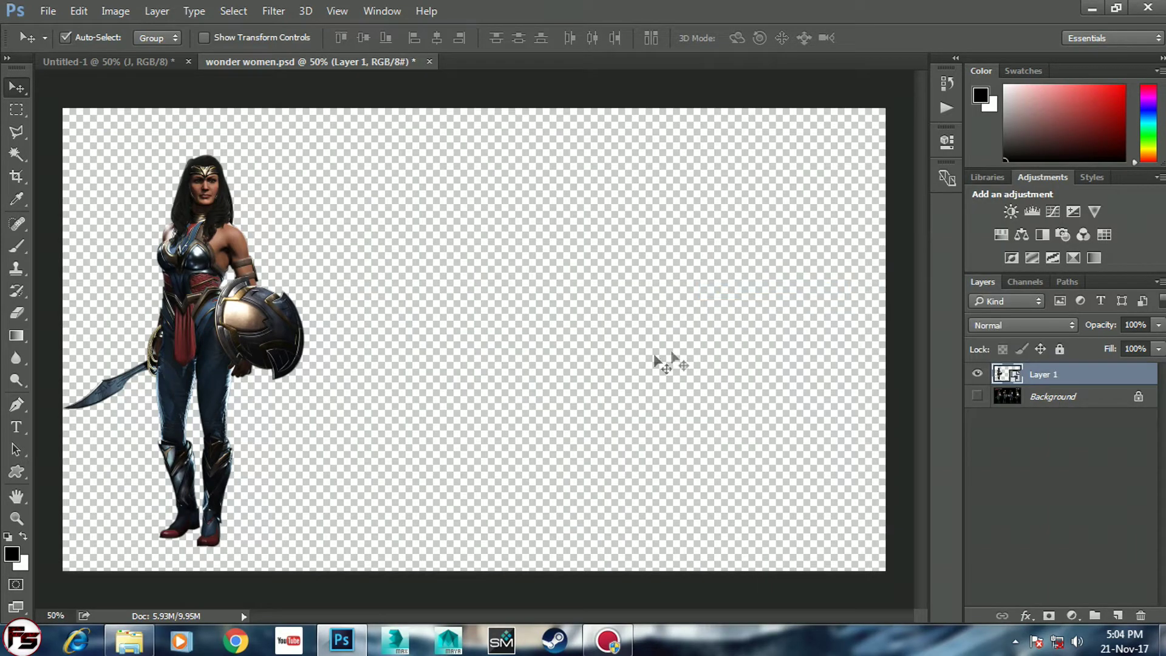
{"action": "left_click_drag", "start_coordinate": [274, 343], "coordinate": [124, 72]}
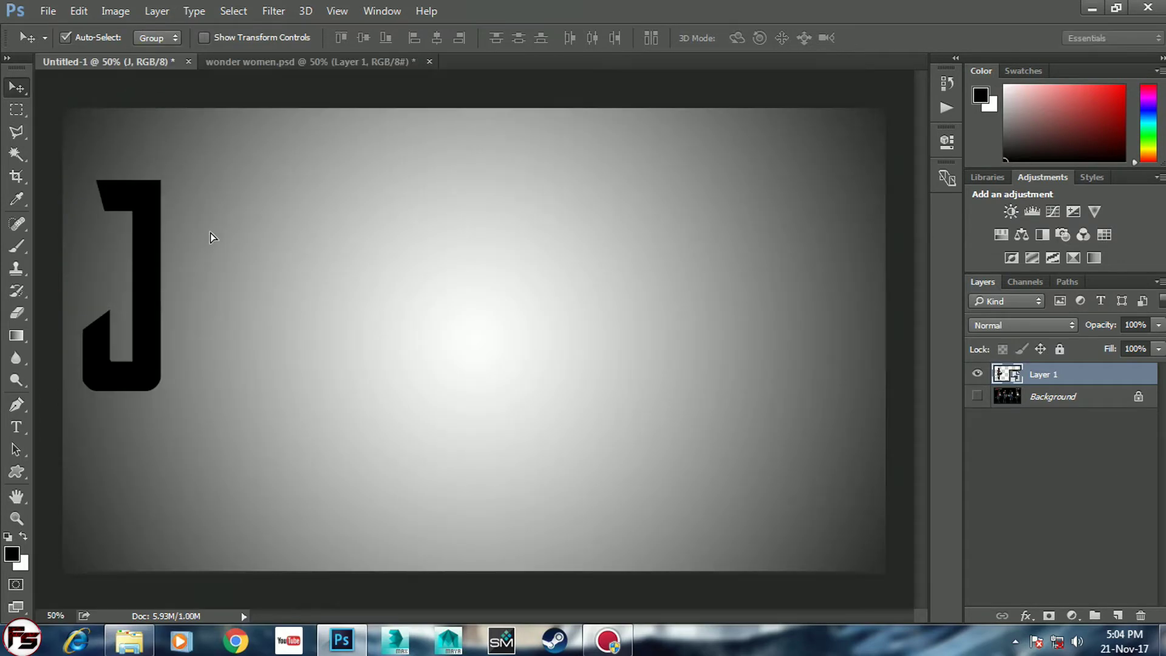
{"action": "left_click_drag", "start_coordinate": [124, 72], "coordinate": [212, 237]}
Scale the figure to about 47.6% over the J, clip it into the letter, and restore full opacity.
{"action": "key", "text": "ctrl+minus"}
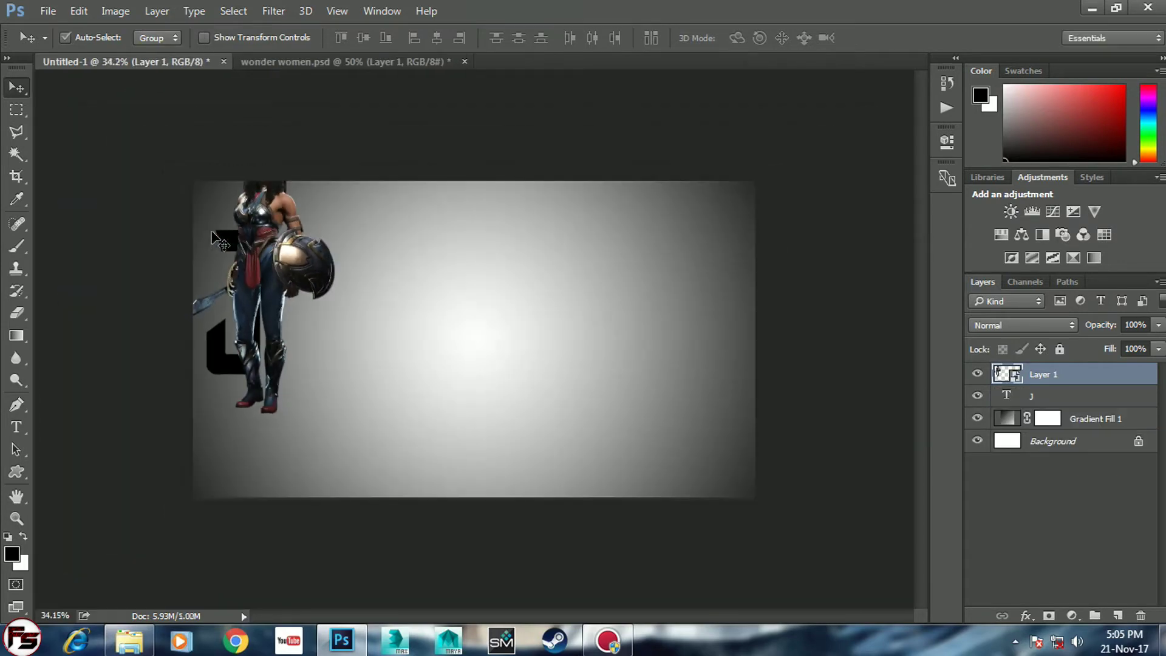
{"action": "key", "text": "ctrl+t"}
{"action": "left_click_drag", "start_coordinate": [171, 143], "coordinate": [210, 212]}
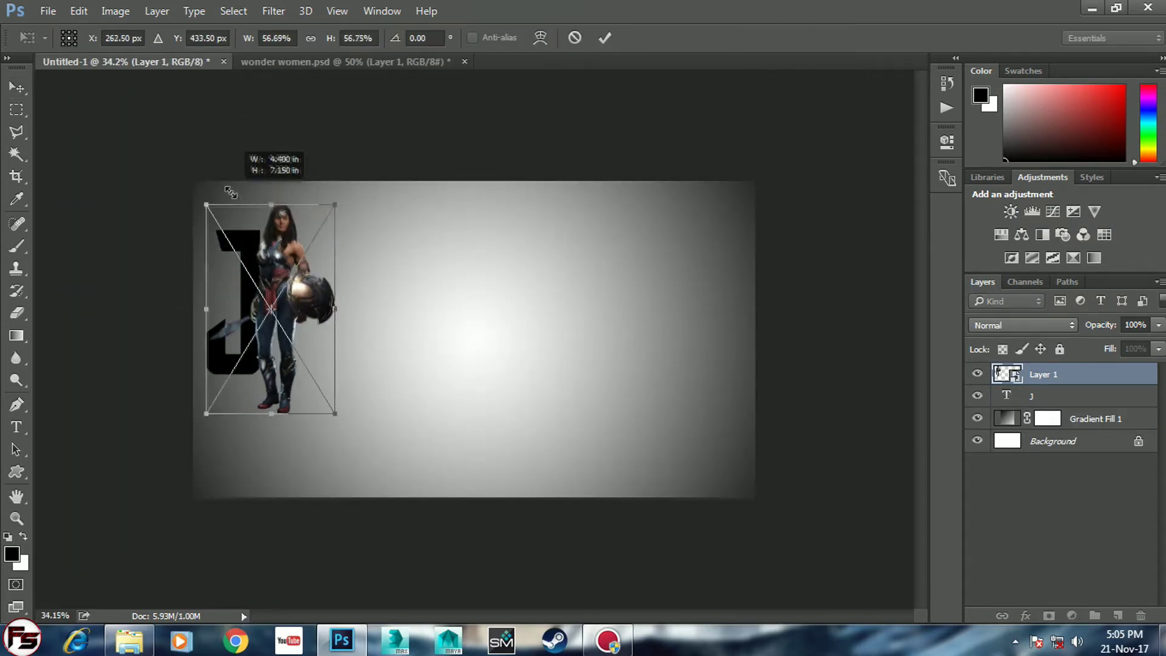
{"action": "left_click_drag", "start_coordinate": [298, 354], "coordinate": [271, 326]}
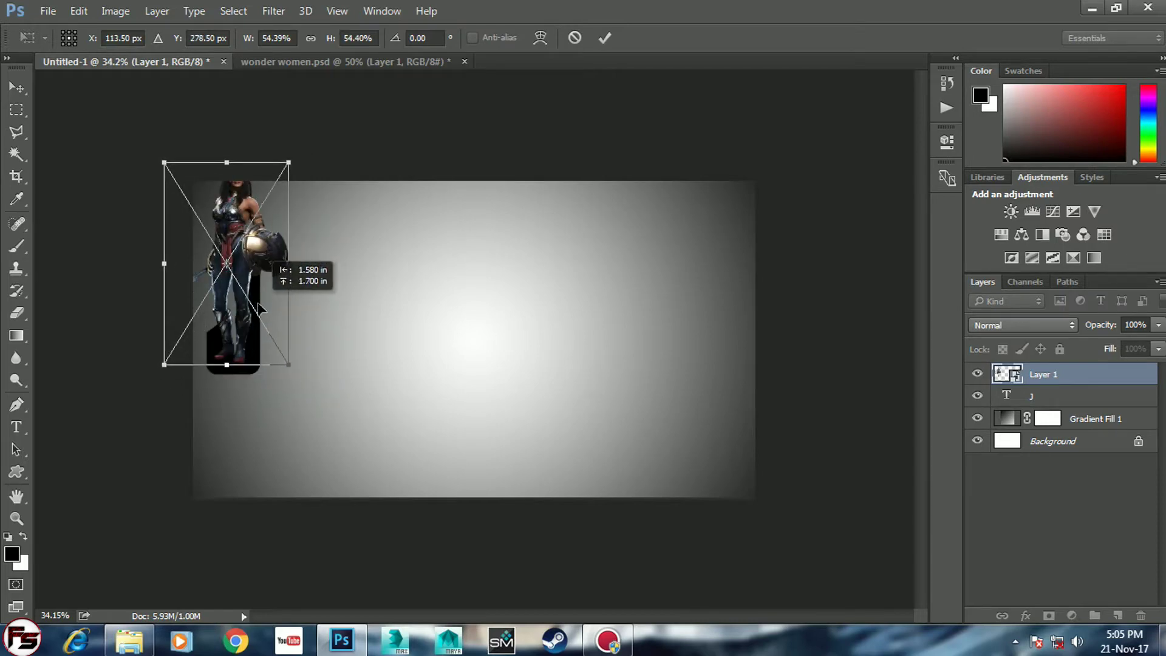
{"action": "key", "text": "ctrl+plus"}
{"action": "scroll", "coordinate": [265, 313], "scroll_direction": "up", "scroll_amount": 3}
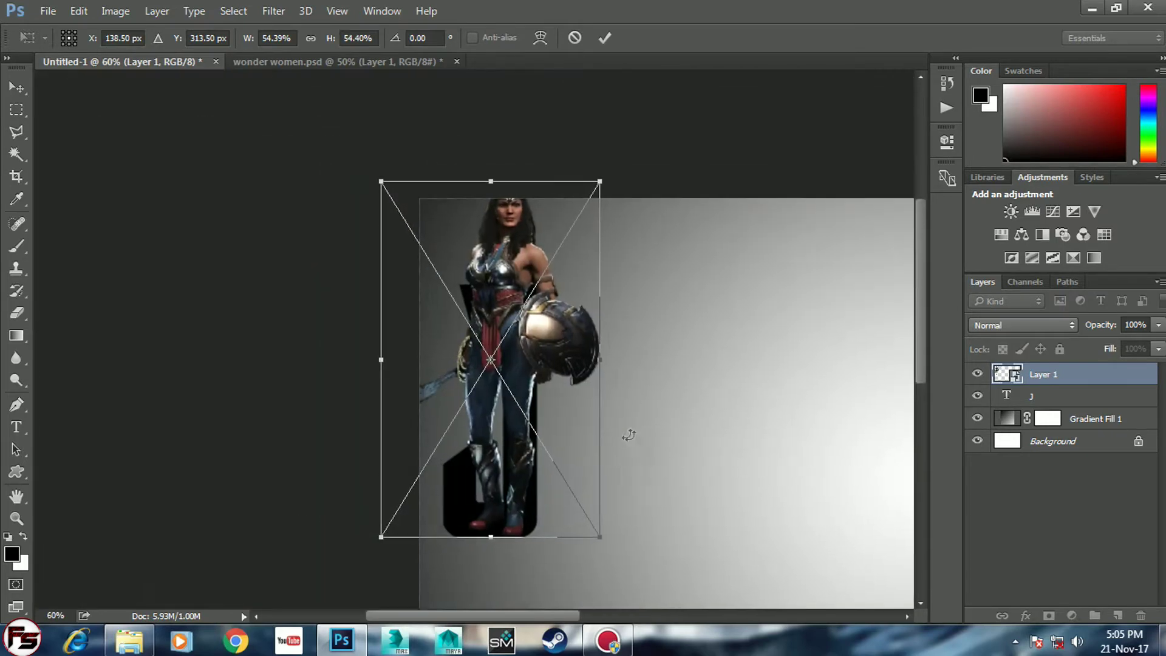
{"action": "left_click_drag", "start_coordinate": [1099, 325], "coordinate": [1071, 328]}
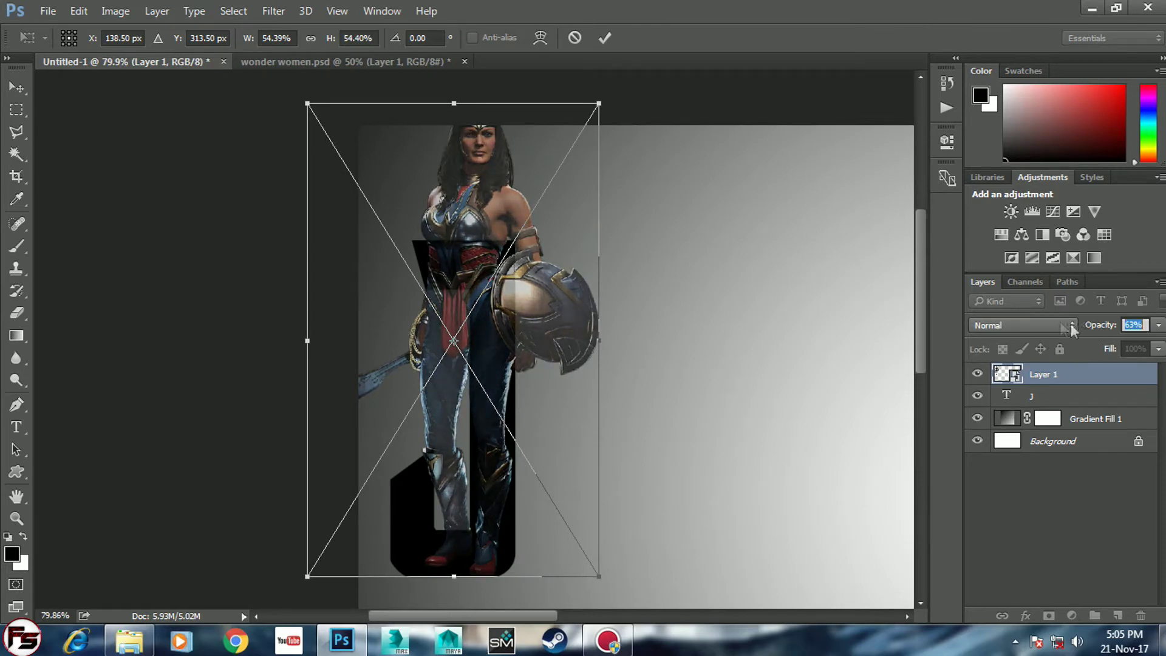
{"action": "left_click_drag", "start_coordinate": [603, 100], "coordinate": [563, 162]}
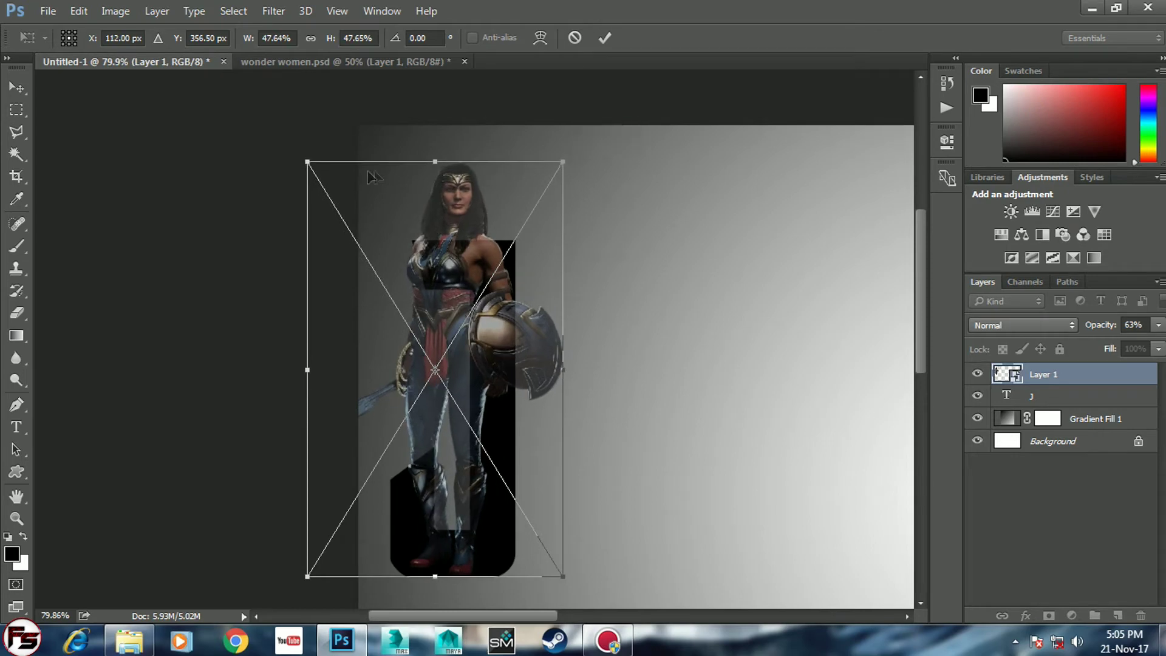
{"action": "key", "text": "shift+Right"}
{"action": "key", "text": "shift+Right"}
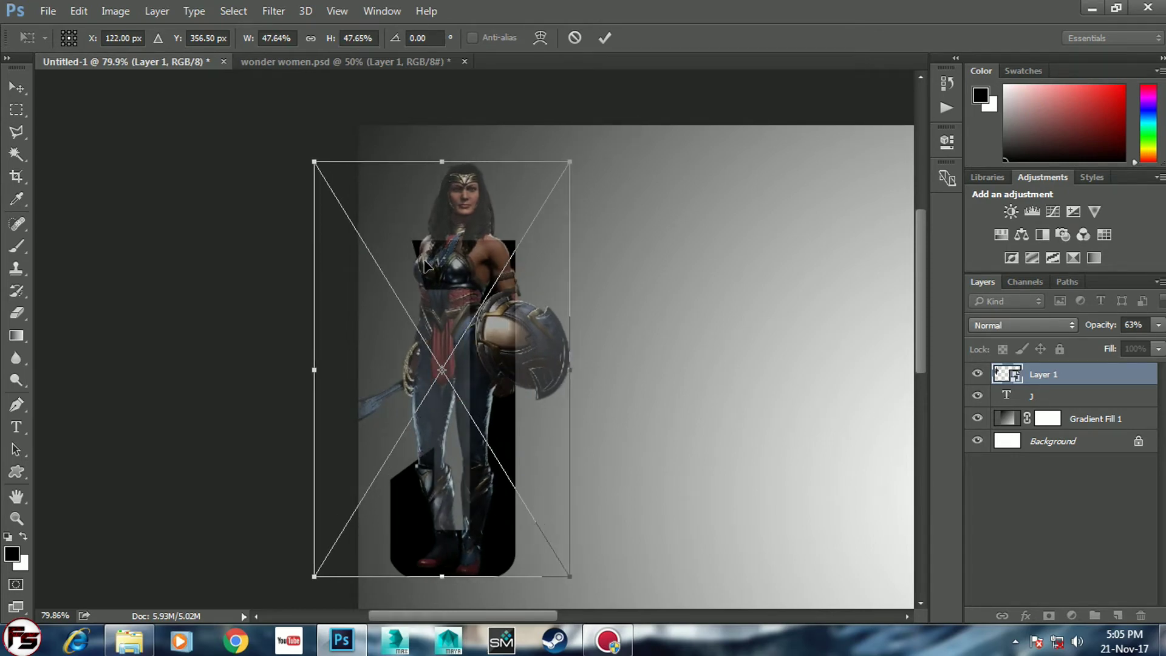
{"action": "key", "text": "Return"}
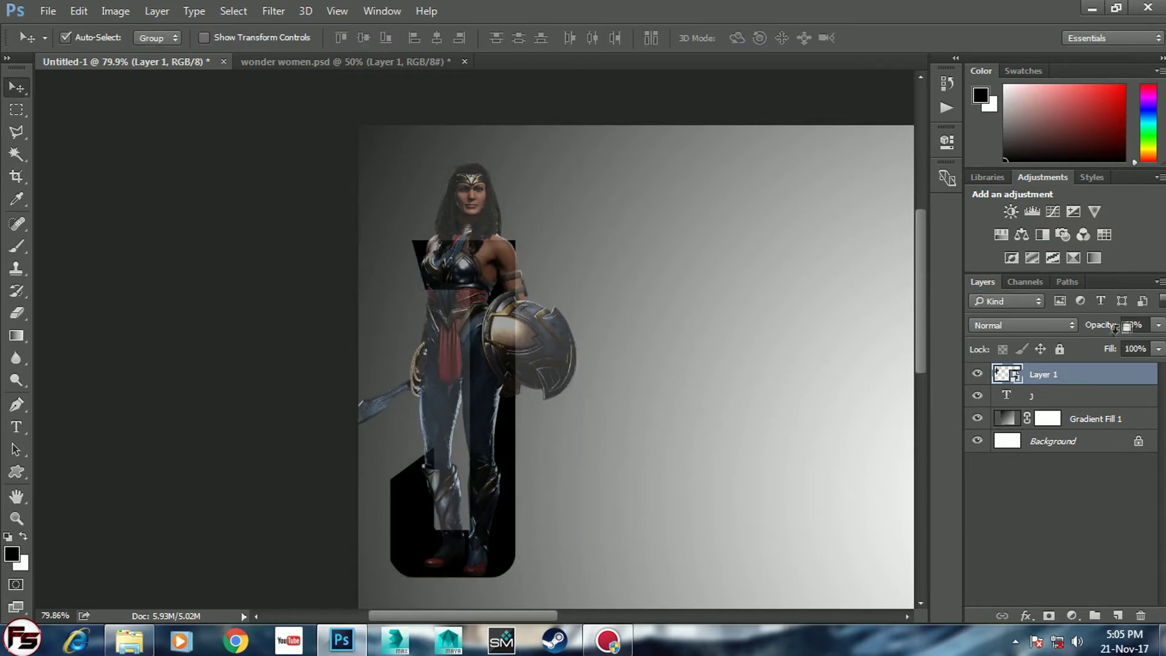
{"action": "key", "text": "ctrl+alt+g"}
{"action": "left_click_drag", "start_coordinate": [1115, 327], "coordinate": [1154, 328]}
Duplicate the figure unclipped, then mask out the sword and J stem with a 60 px brush.
{"action": "key", "text": "b"}
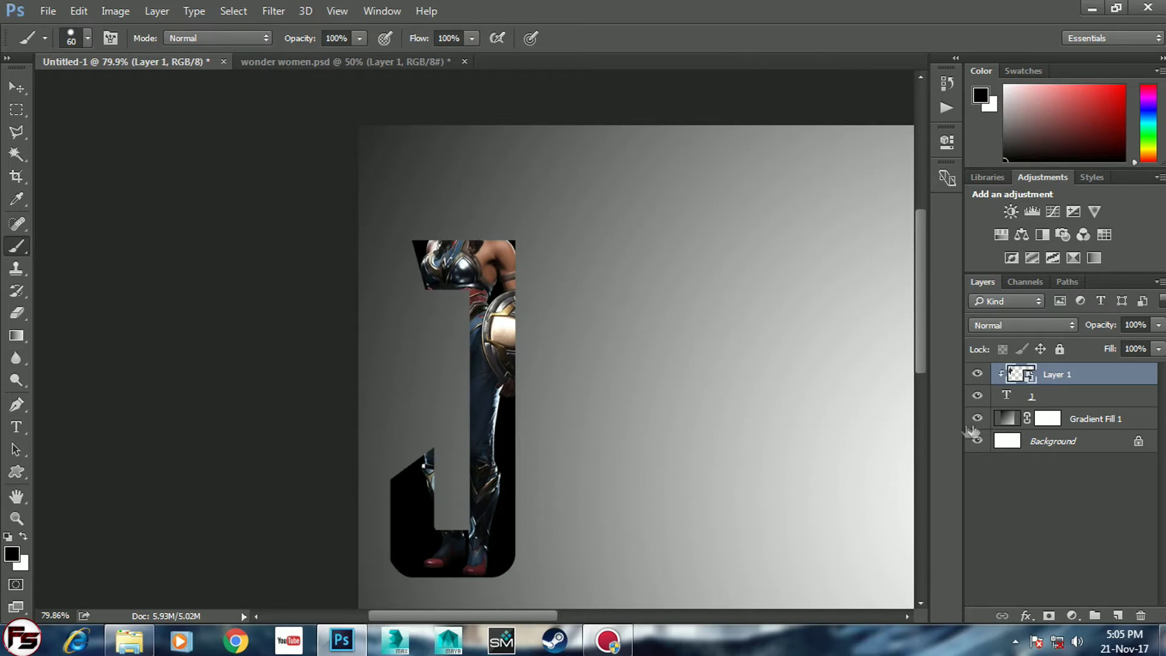
{"action": "key", "text": "ctrl+j"}
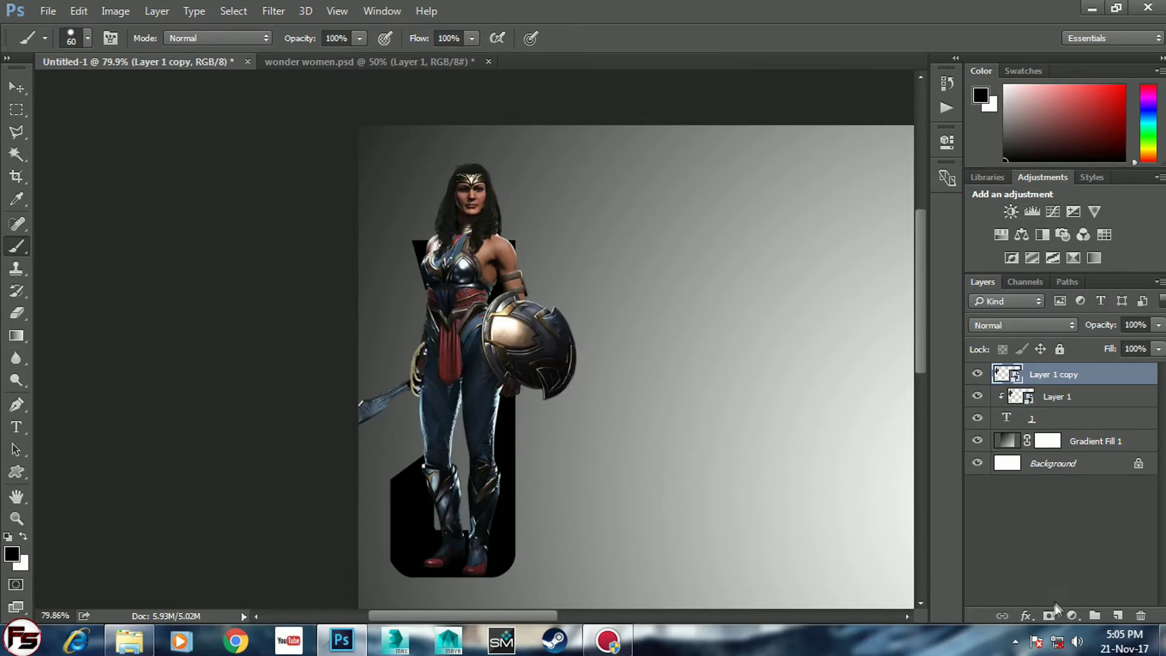
{"action": "left_click", "coordinate": [1049, 614]}
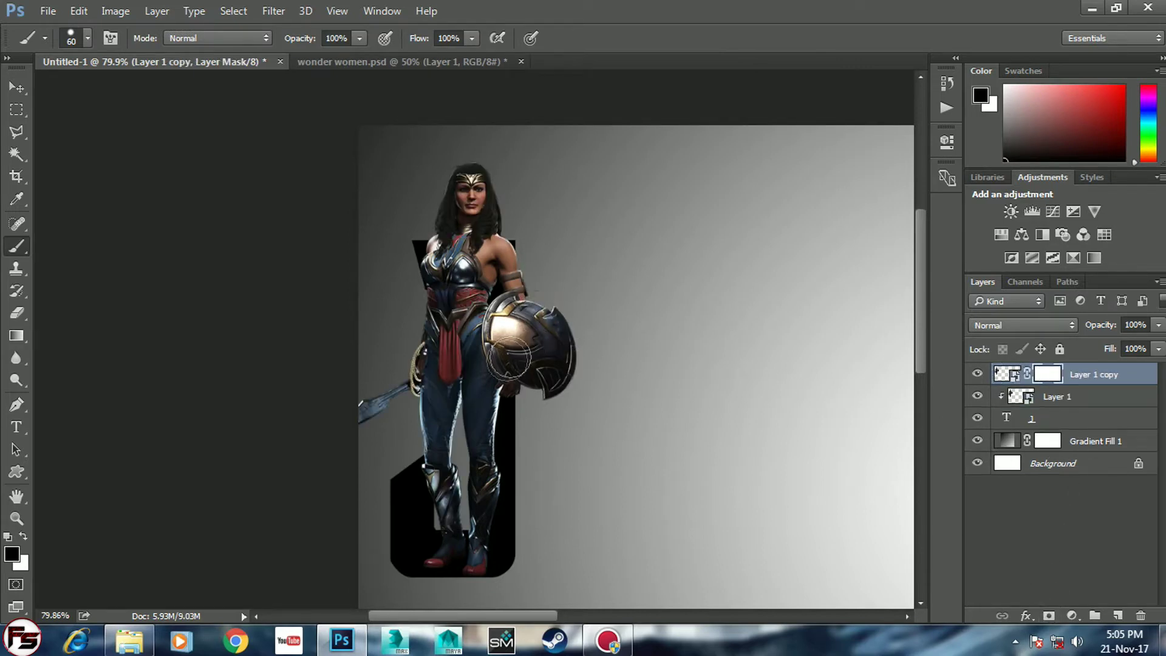
{"action": "right_click", "coordinate": [415, 287]}
{"action": "left_click", "coordinate": [343, 307]}
{"action": "mouse_move", "coordinate": [467, 299]}
{"action": "left_mouse_down"}
{"action": "mouse_move", "coordinate": [432, 413]}
{"action": "mouse_move", "coordinate": [382, 413]}
{"action": "left_mouse_up"}
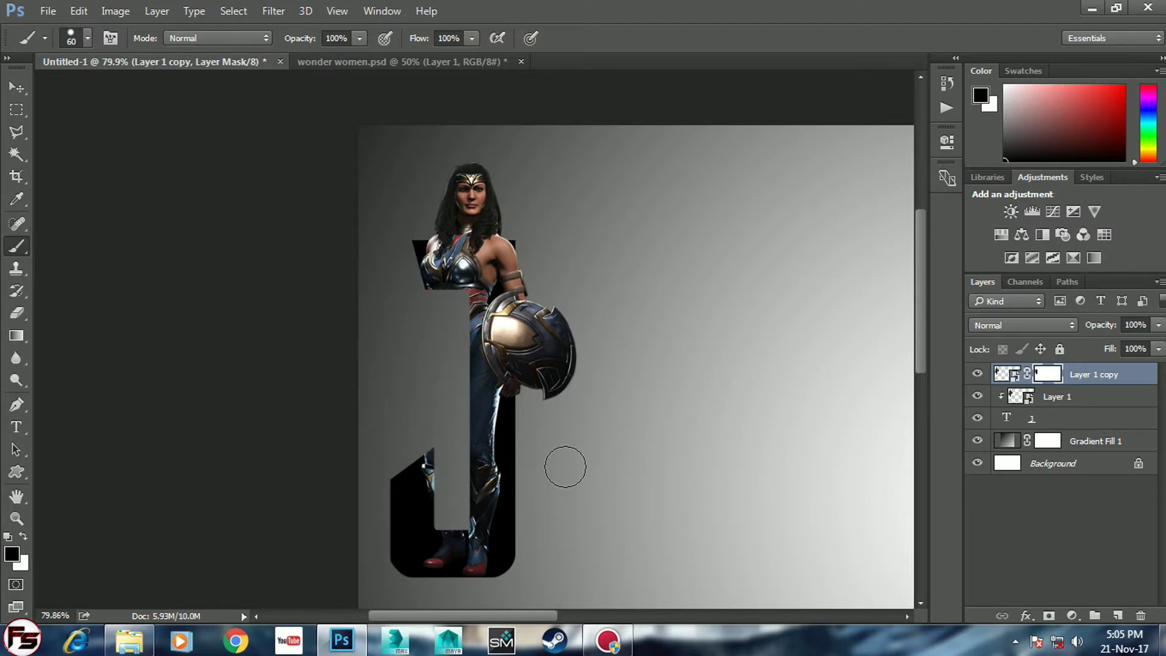
{"action": "scroll", "coordinate": [565, 467], "scroll_direction": "down", "scroll_amount": 1}
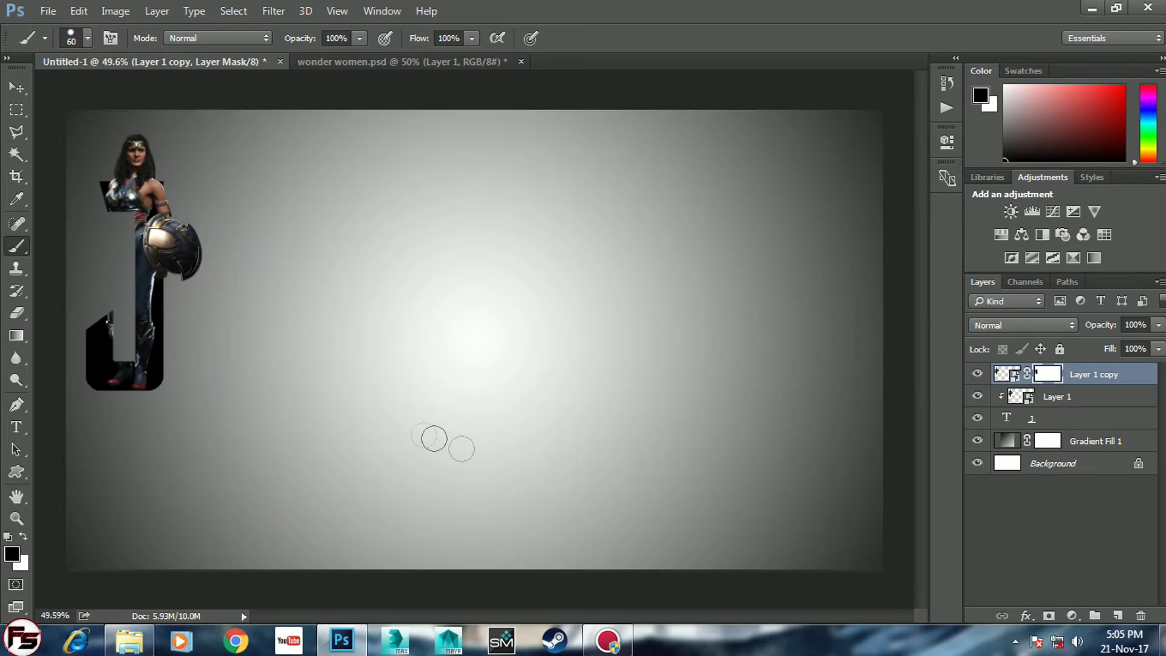
{"action": "left_click", "coordinate": [1073, 425]}
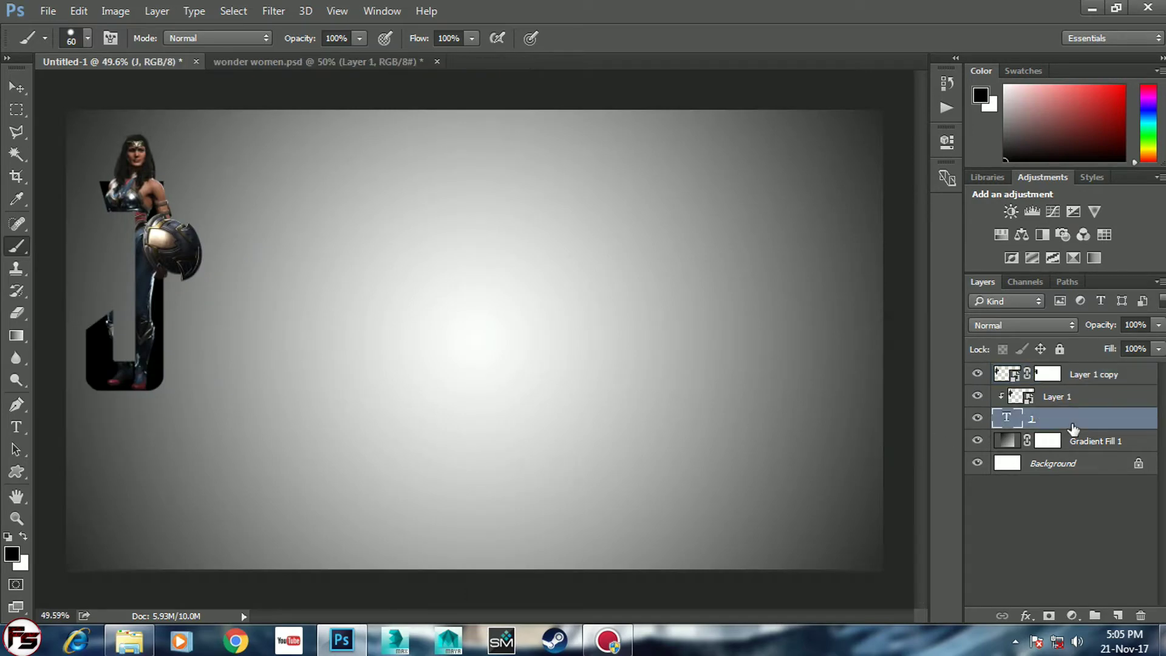
Duplicate the J text, move it above the Wonder Woman layers, and shift it right.
{"action": "key", "text": "ctrl+j"}
{"action": "left_click", "coordinate": [1069, 444]}
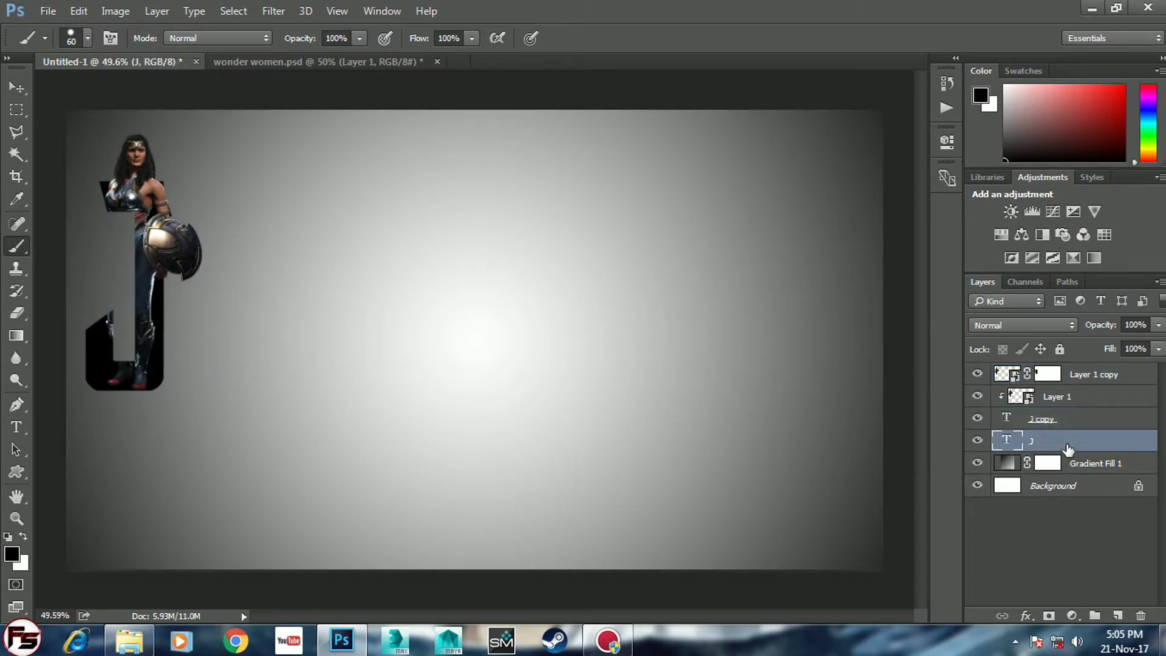
{"action": "left_click", "coordinate": [1063, 374], "text": "ctrl"}
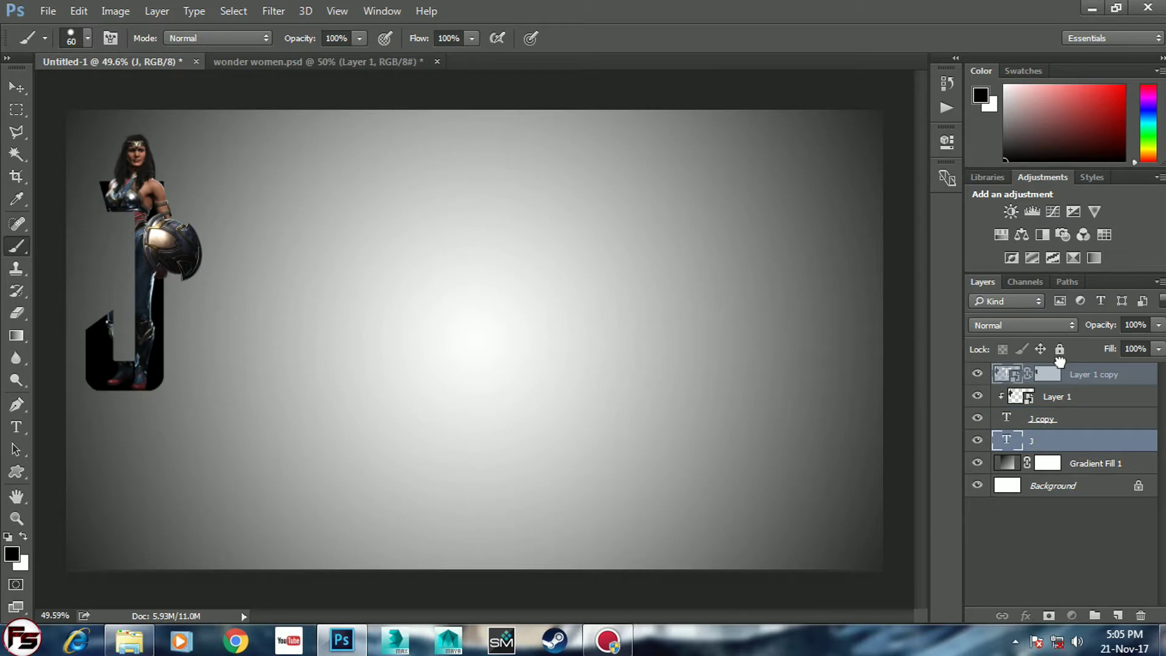
{"action": "left_click_drag", "start_coordinate": [1060, 363], "coordinate": [1059, 366]}
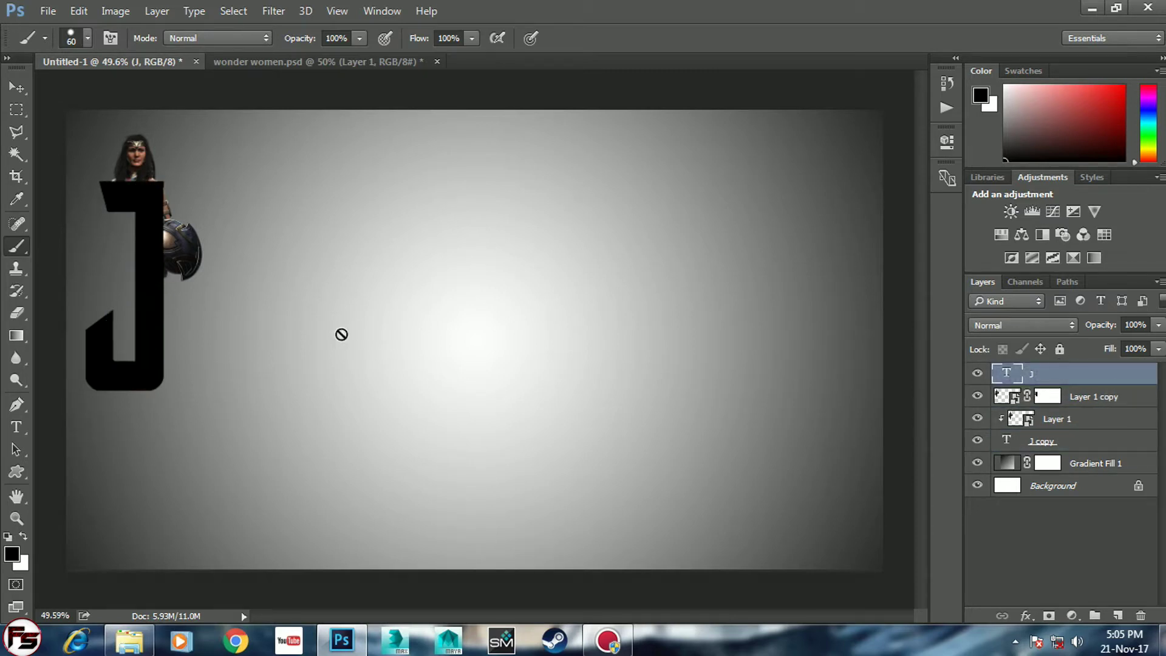
{"action": "key", "text": "v"}
{"action": "key", "text": "shift+Right"}
{"action": "key", "text": "shift+Right"}
{"action": "key", "text": "shift+Right"}
{"action": "key", "text": "shift+Right"}
{"action": "key", "text": "shift+Right"}
{"action": "key", "text": "shift+Right"}
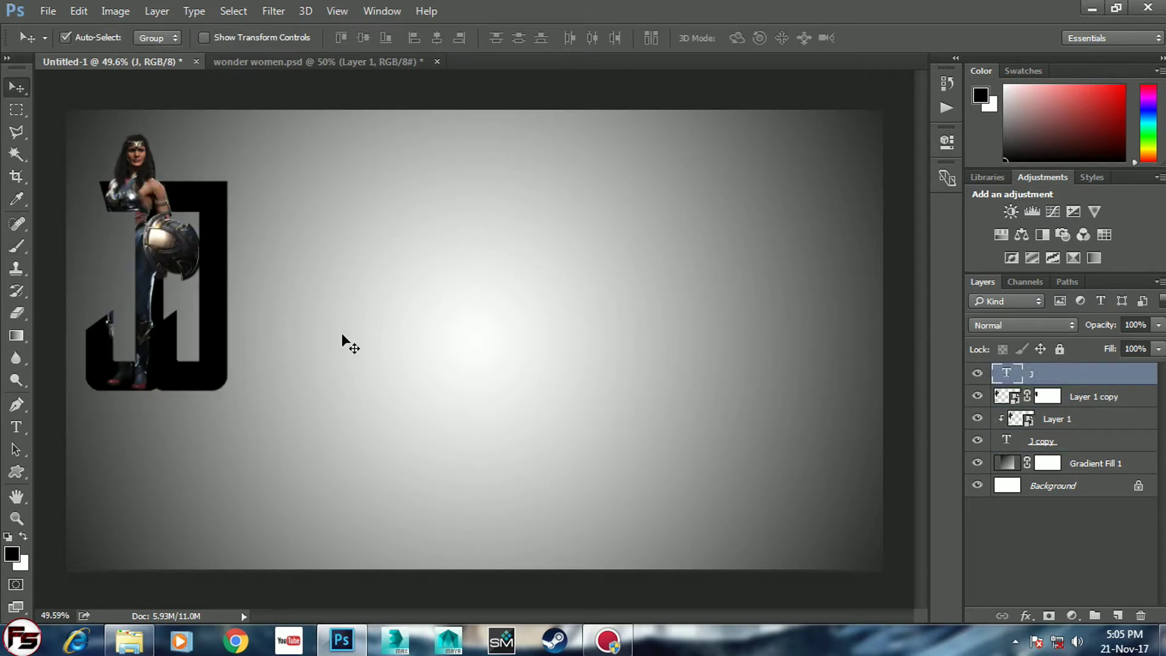
{"action": "key", "text": "shift+Right"}
{"action": "key", "text": "shift+Right"}
{"action": "key", "text": "shift+Right"}
{"action": "key", "text": "shift+Right"}
{"action": "key", "text": "shift+Right"}
{"action": "key", "text": "shift+Right"}
{"action": "key", "text": "shift+Right"}
{"action": "key", "text": "shift+Right"}
{"action": "key", "text": "shift+Right"}
{"action": "key", "text": "shift+Right"}
{"action": "key", "text": "shift+Right"}
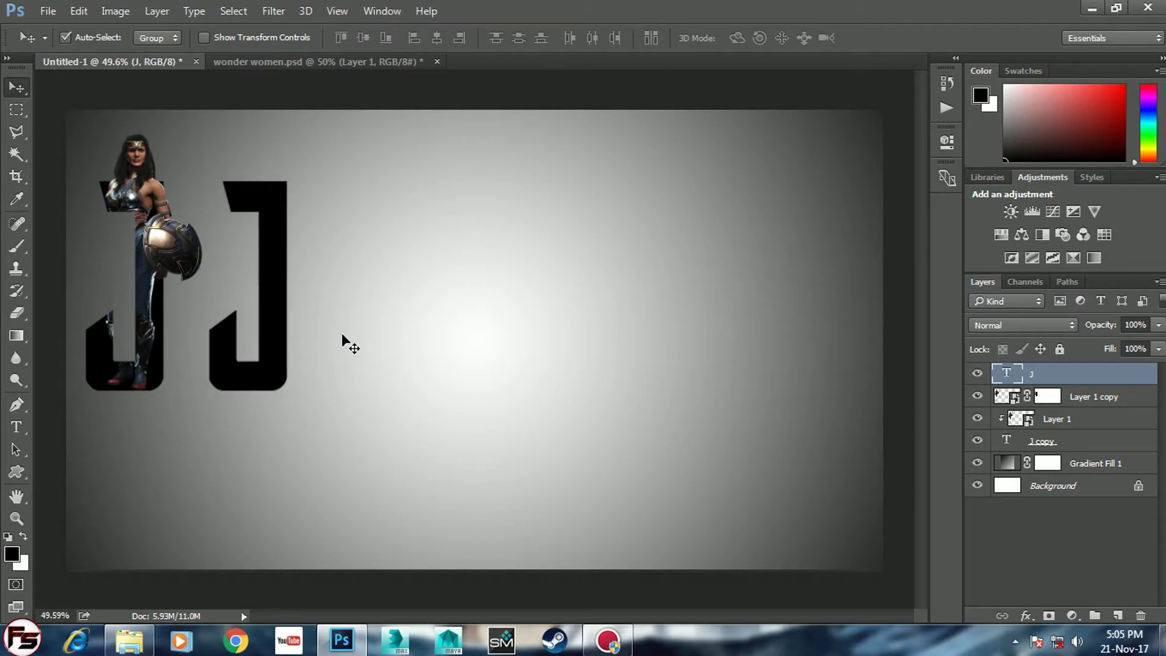
Retype the shifted copy as a black letter U.
{"action": "key", "text": "t"}
{"action": "double_click", "coordinate": [280, 301]}
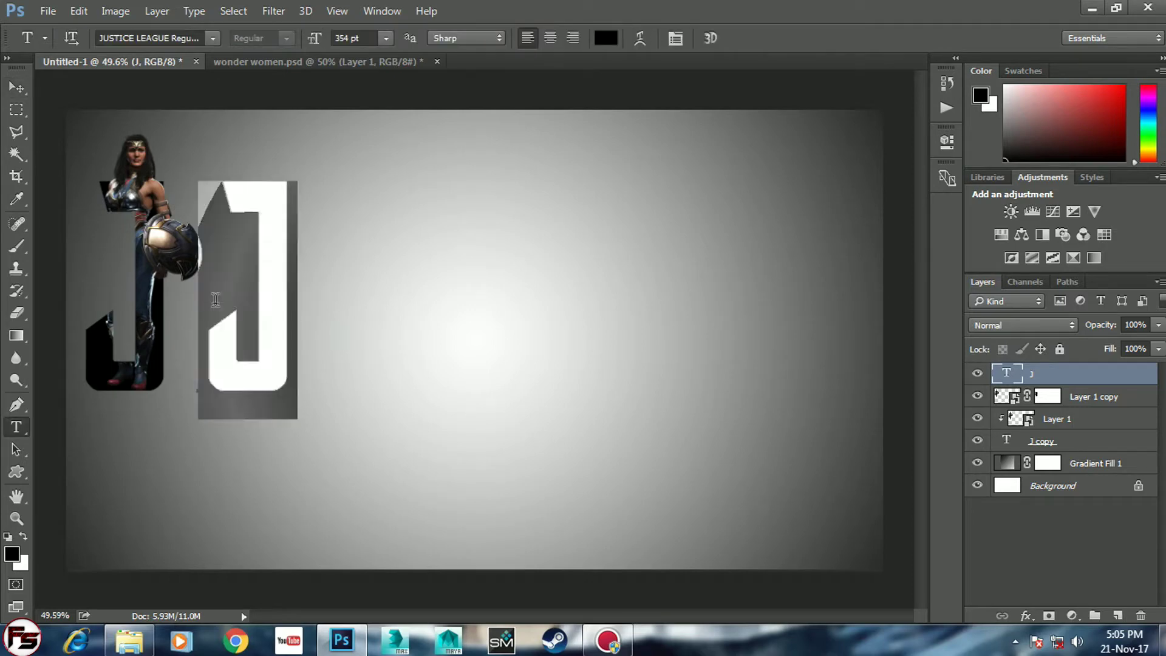
{"action": "type", "text": "U"}
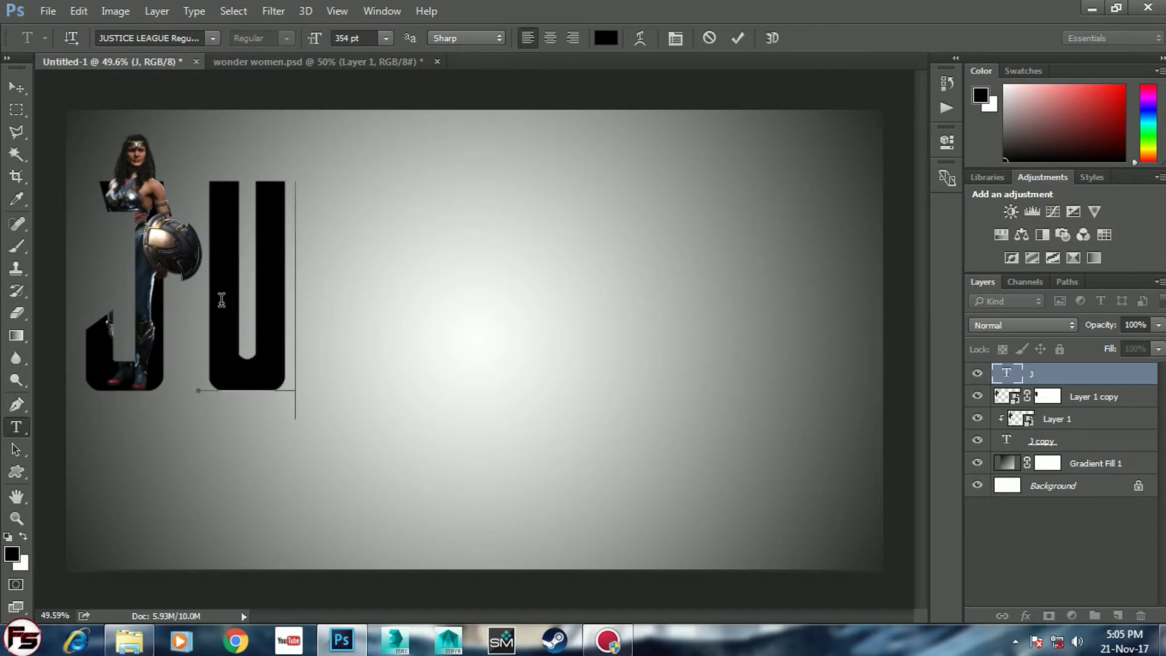
{"action": "key", "text": "ctrl+Return"}
{"action": "key", "text": "v"}
{"action": "scroll", "coordinate": [223, 302], "scroll_direction": "up", "scroll_amount": 5}
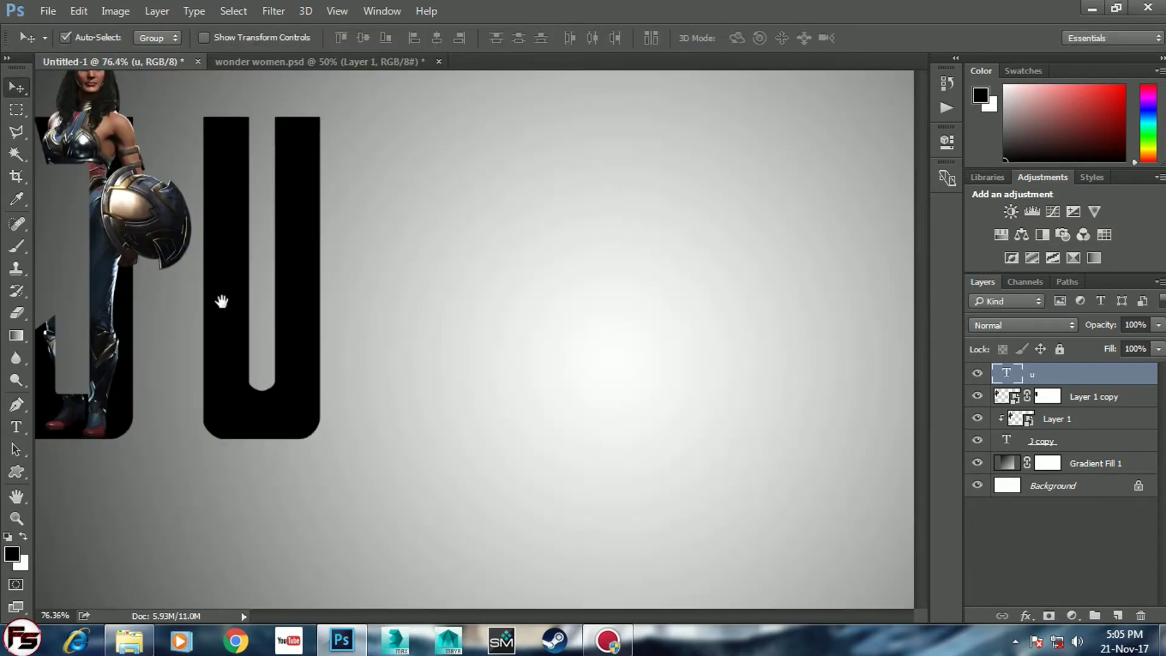
{"action": "left_click_drag", "start_coordinate": [224, 299], "coordinate": [317, 399]}
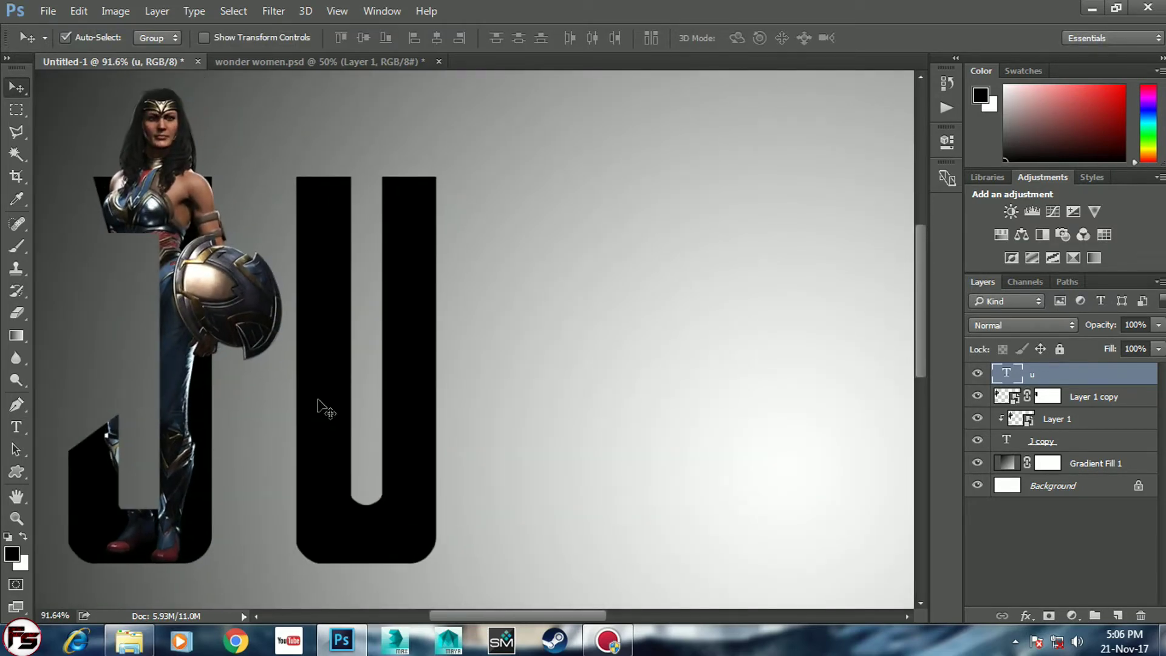
{"action": "scroll", "coordinate": [322, 407], "scroll_direction": "down", "scroll_amount": 2}
{"action": "scroll", "coordinate": [320, 408], "scroll_direction": "down", "scroll_amount": 2}
{"action": "left_click", "coordinate": [129, 638]}
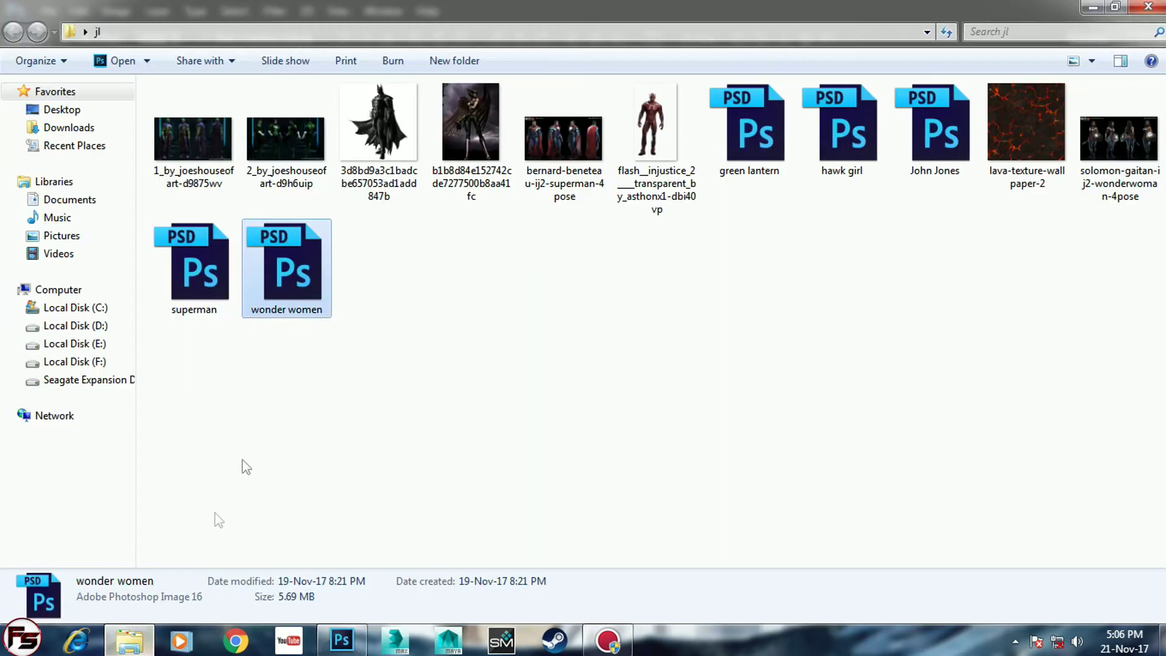
Open the Batman image in Photoshop and close wonder women.psd without saving.
{"action": "mouse_move", "coordinate": [382, 152]}
{"action": "left_mouse_down"}
{"action": "mouse_move", "coordinate": [343, 622]}
{"action": "mouse_move", "coordinate": [469, 65]}
{"action": "left_mouse_up"}
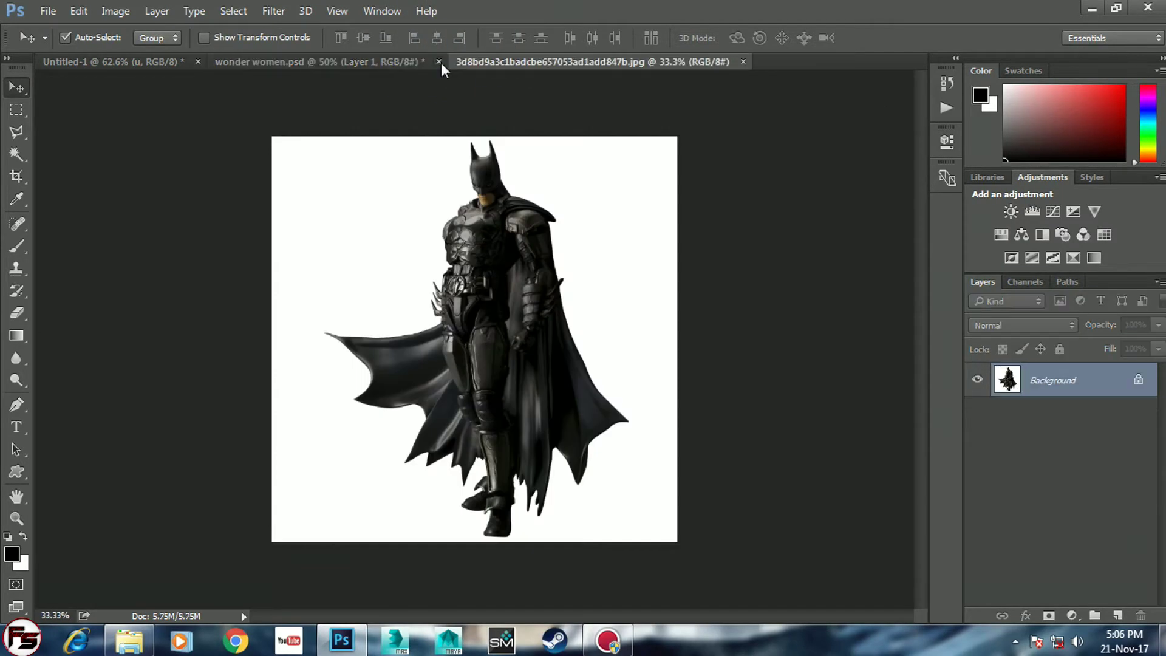
{"action": "left_click", "coordinate": [439, 62]}
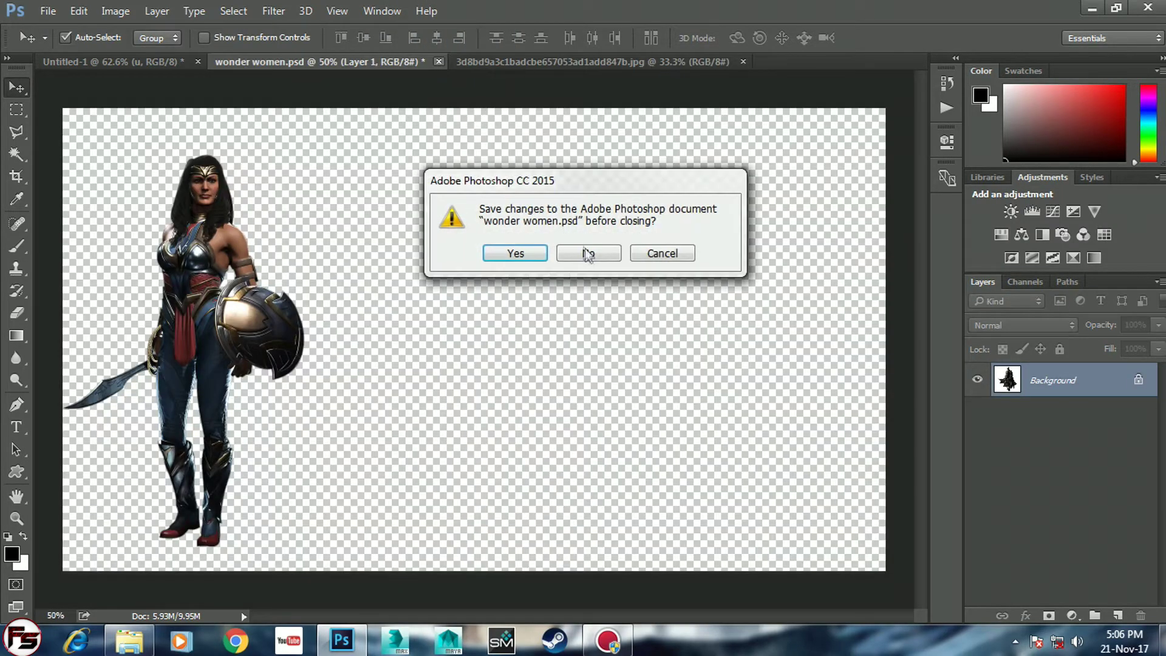
{"action": "left_click", "coordinate": [579, 249]}
{"action": "left_click", "coordinate": [243, 11]}
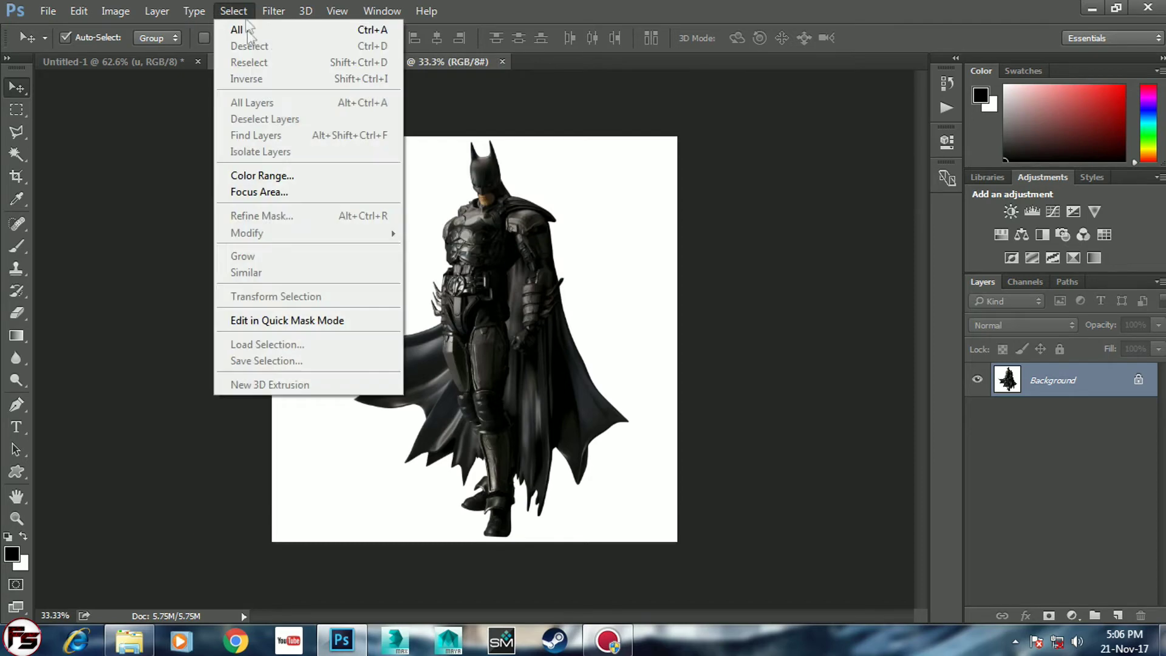
Select the white background with Color Range and hide it with an inverted layer mask.
{"action": "left_click", "coordinate": [265, 176]}
{"action": "left_click", "coordinate": [365, 215]}
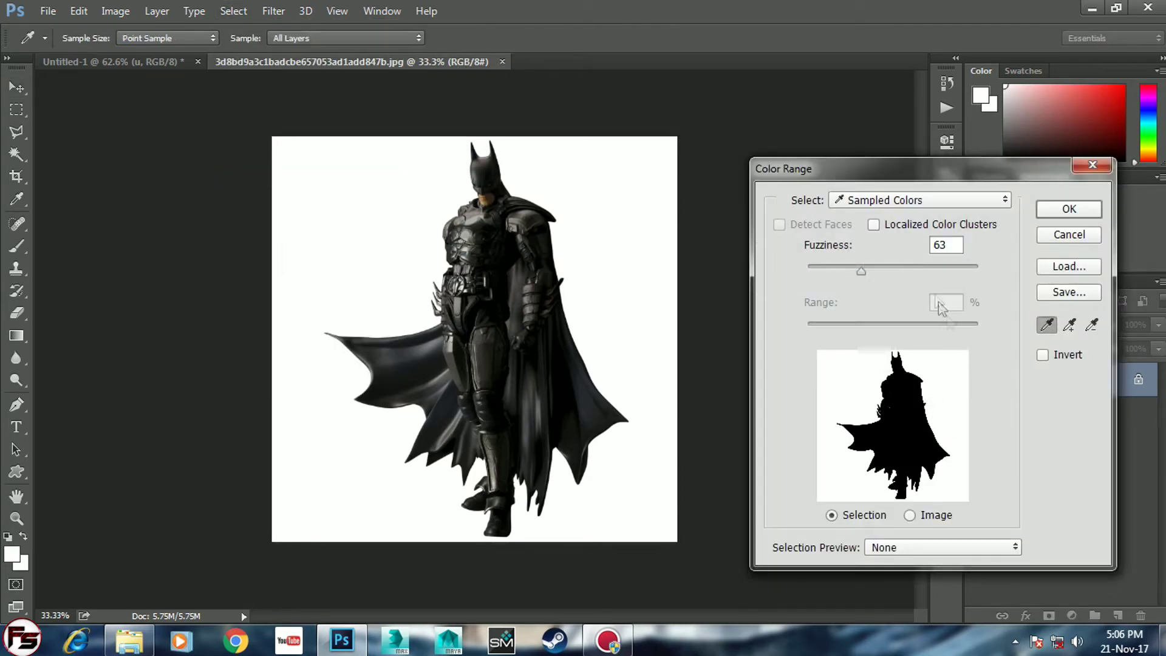
{"action": "left_click_drag", "start_coordinate": [866, 269], "coordinate": [841, 280]}
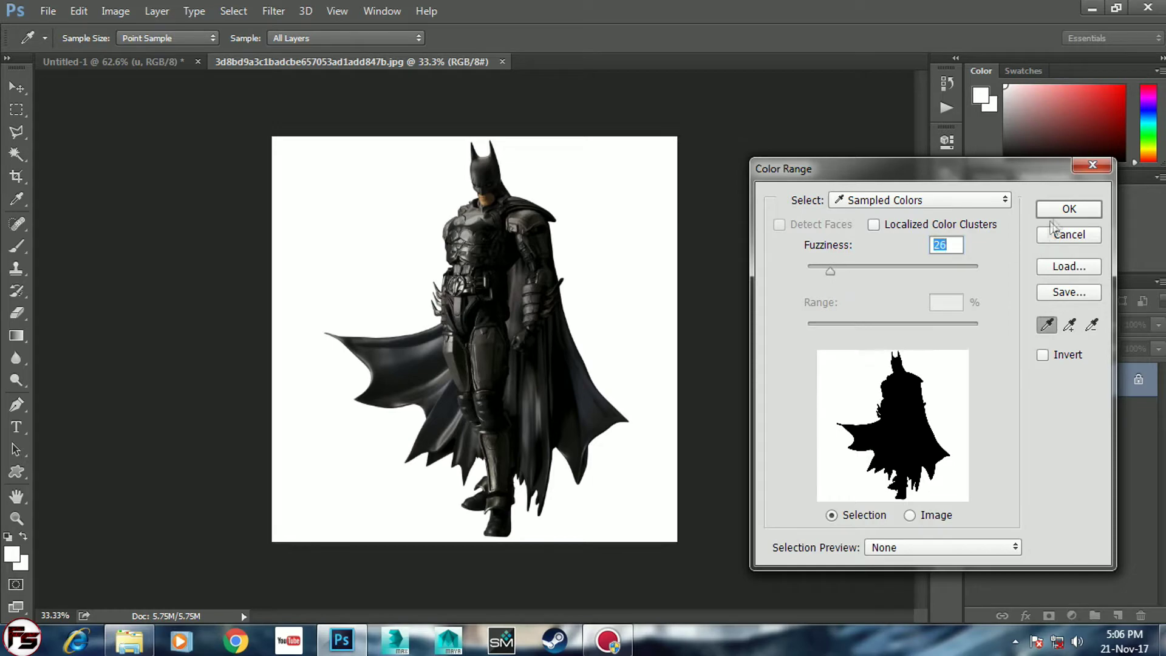
{"action": "left_click", "coordinate": [1059, 212]}
{"action": "left_click", "coordinate": [1046, 615]}
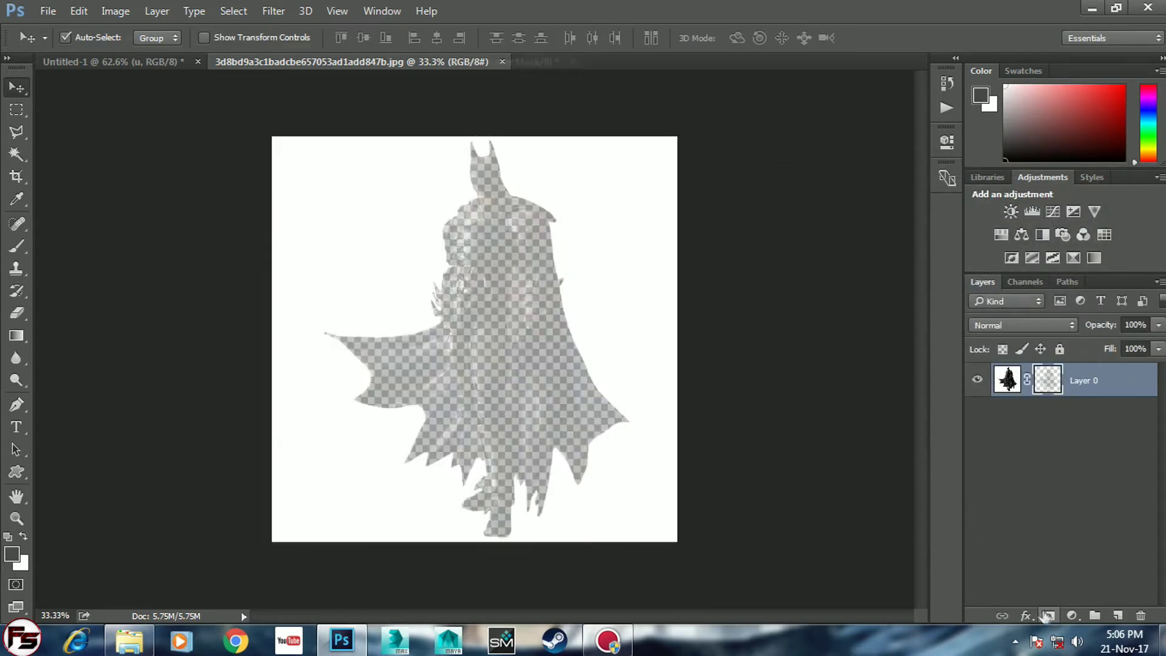
{"action": "key", "text": "ctrl+i"}
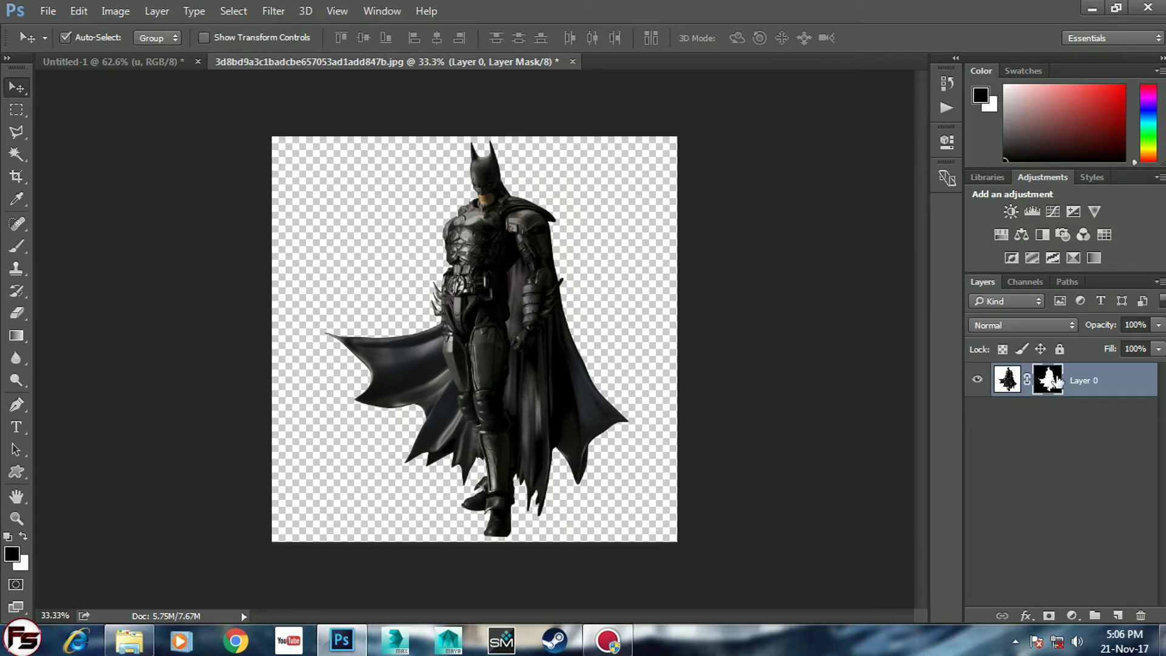
{"action": "right_click", "coordinate": [1061, 384]}
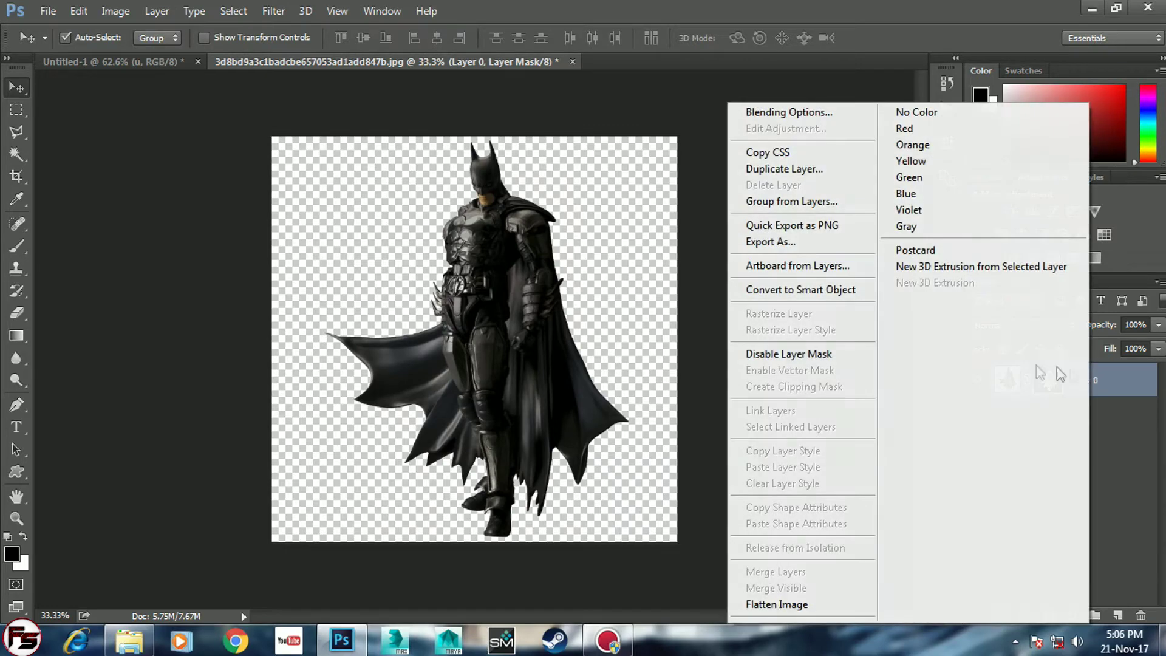
Convert Batman to a Smart Object, bring him into Untitled-1, and roughly shrink and move him.
{"action": "left_click", "coordinate": [842, 289]}
{"action": "mouse_move", "coordinate": [460, 347]}
{"action": "left_mouse_down"}
{"action": "mouse_move", "coordinate": [345, 216]}
{"action": "mouse_move", "coordinate": [417, 286]}
{"action": "left_mouse_up"}
{"action": "key", "text": "ctrl+0"}
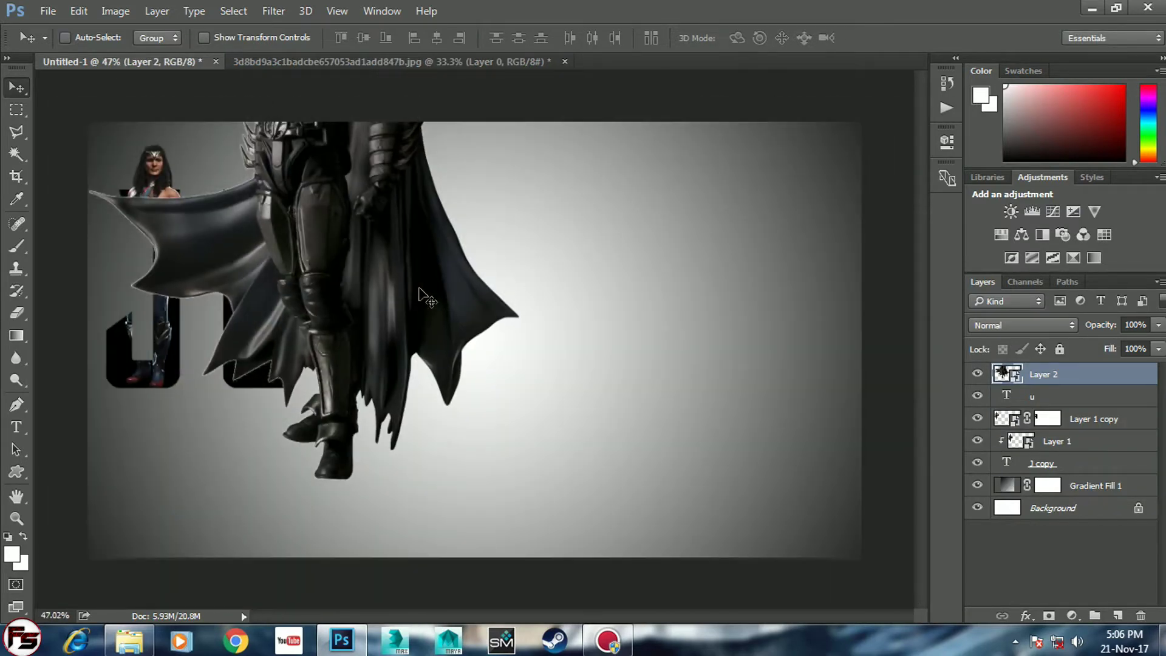
{"action": "key", "text": "ctrl+t"}
{"action": "key", "text": "ctrl+minus"}
{"action": "key", "text": "ctrl+minus"}
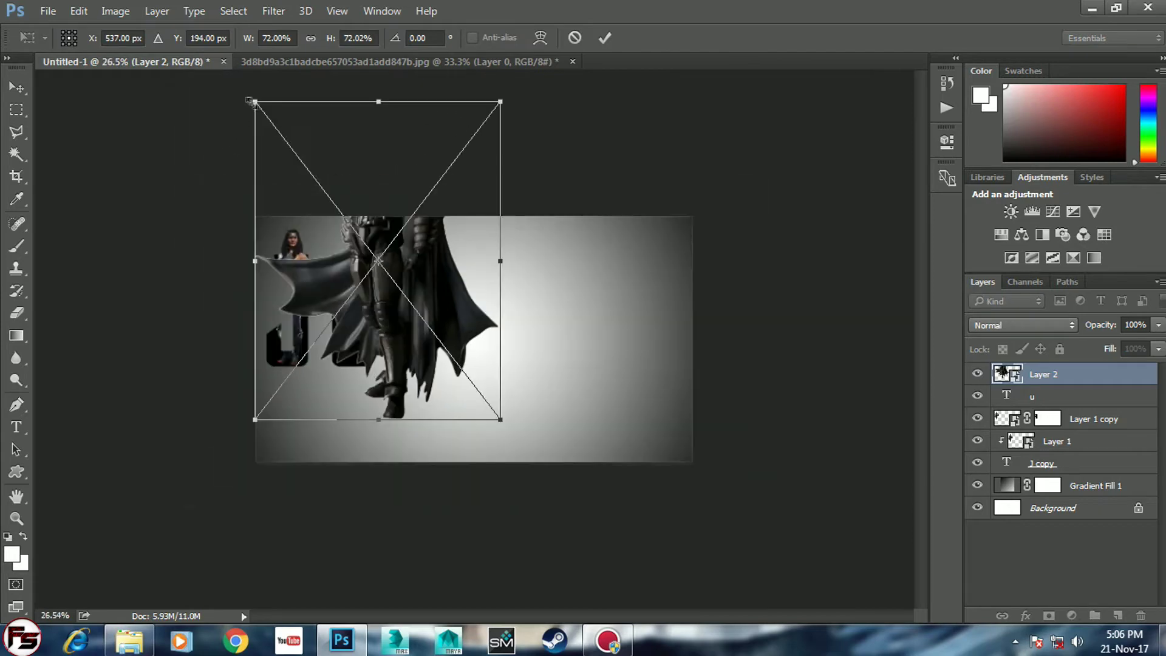
{"action": "left_click_drag", "start_coordinate": [248, 100], "coordinate": [360, 225]}
{"action": "key", "text": "ctrl+0"}
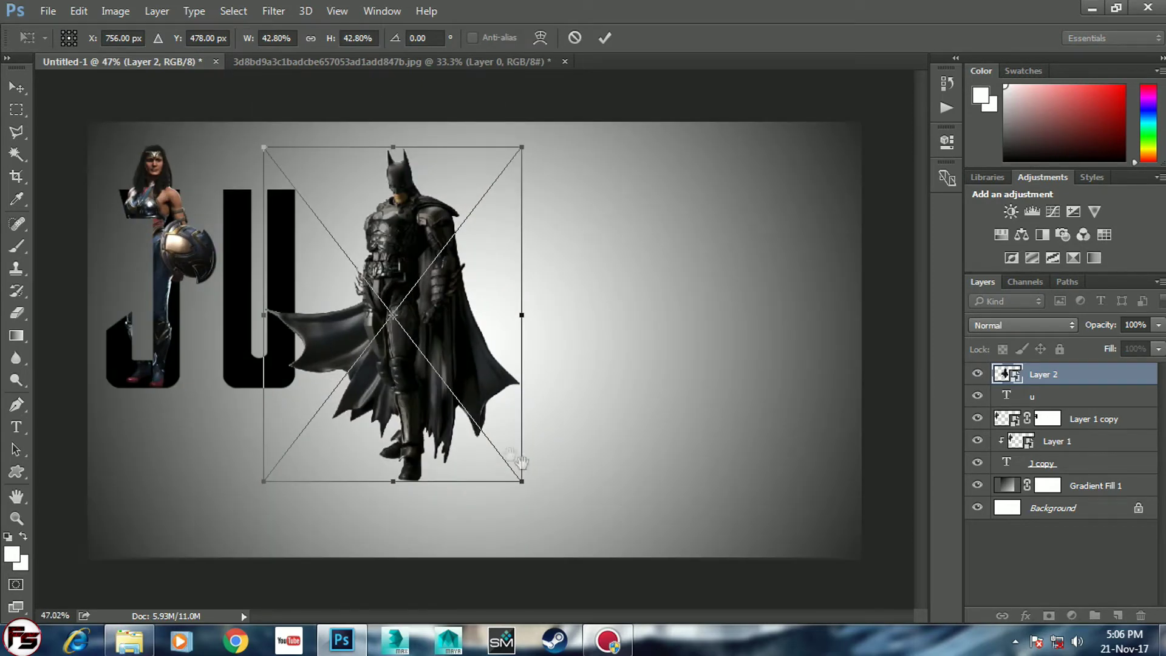
{"action": "left_click_drag", "start_coordinate": [427, 394], "coordinate": [279, 309]}
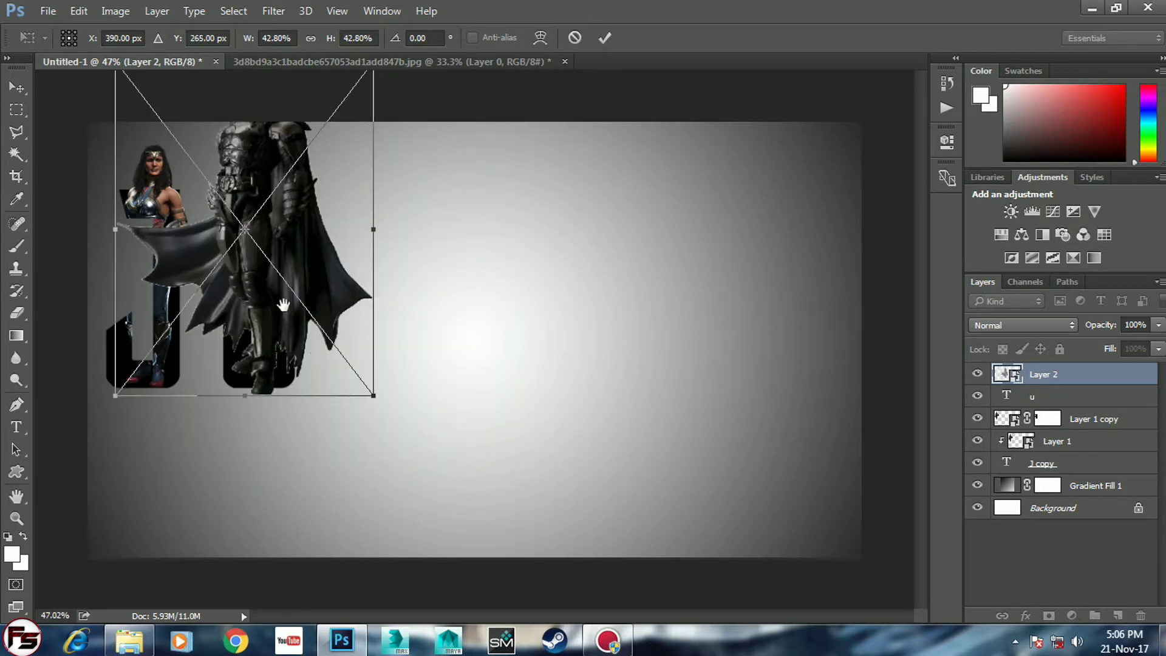
Scale Batman to about 30.5% and align him over the U at full opacity.
{"action": "scroll", "coordinate": [236, 156], "scroll_direction": "down", "scroll_amount": 2}
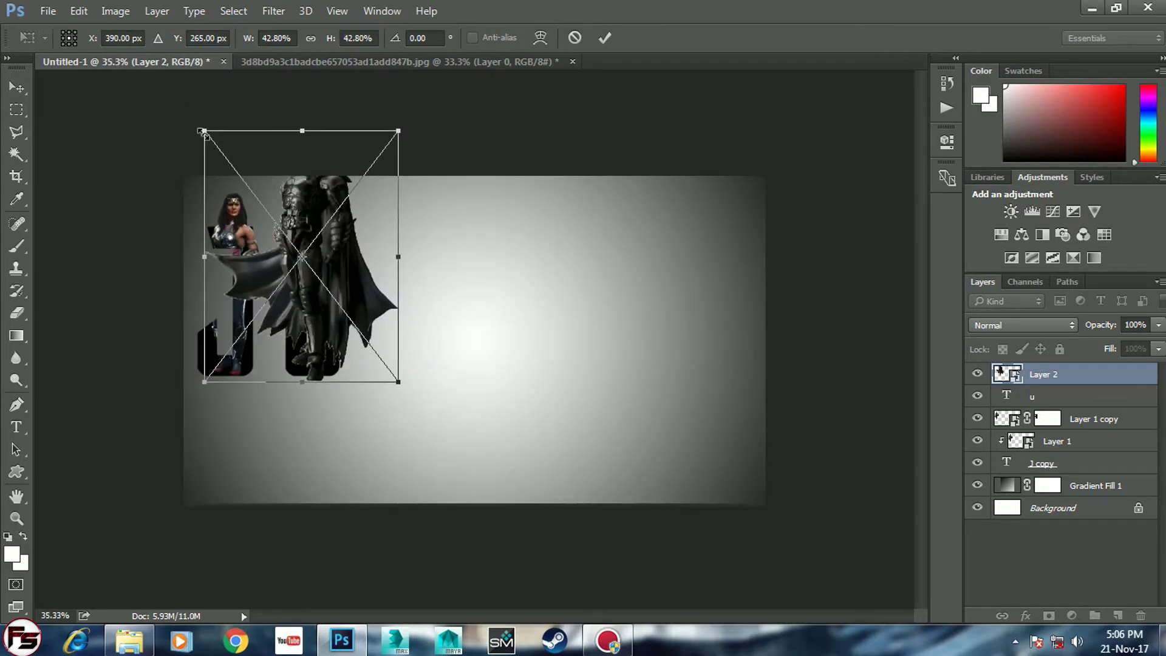
{"action": "left_click_drag", "start_coordinate": [205, 133], "coordinate": [247, 188]}
{"action": "scroll", "coordinate": [379, 304], "scroll_direction": "up", "scroll_amount": 1}
{"action": "scroll", "coordinate": [380, 313], "scroll_direction": "up", "scroll_amount": 4}
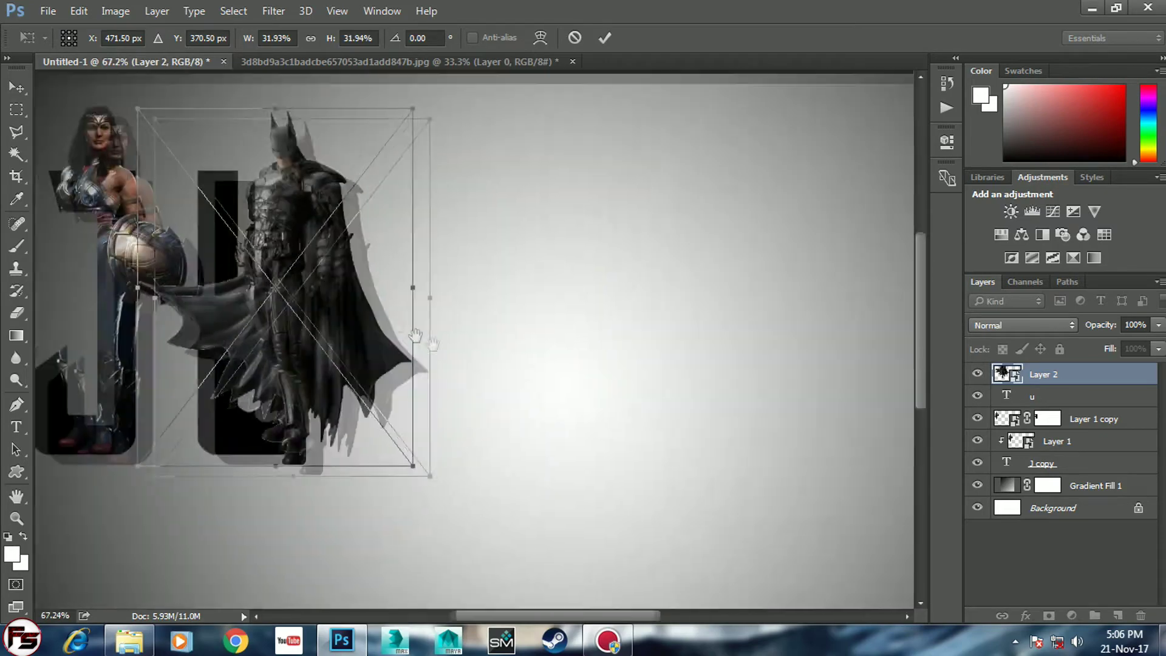
{"action": "scroll", "coordinate": [540, 437], "scroll_direction": "up", "scroll_amount": 1}
{"action": "mouse_move", "coordinate": [527, 473]}
{"action": "left_mouse_down"}
{"action": "mouse_move", "coordinate": [501, 458]}
{"action": "mouse_move", "coordinate": [501, 469]}
{"action": "left_mouse_up"}
{"action": "left_click_drag", "start_coordinate": [502, 429], "coordinate": [525, 382]}
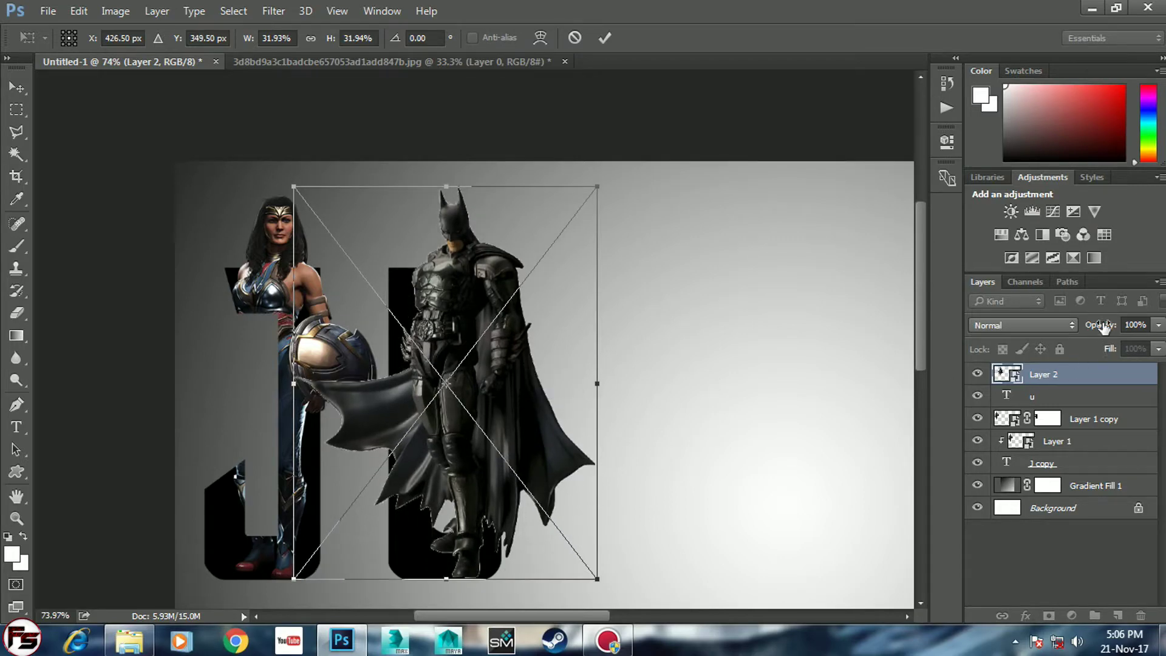
{"action": "left_click_drag", "start_coordinate": [1104, 327], "coordinate": [1070, 328]}
{"action": "left_click_drag", "start_coordinate": [297, 184], "coordinate": [308, 202]}
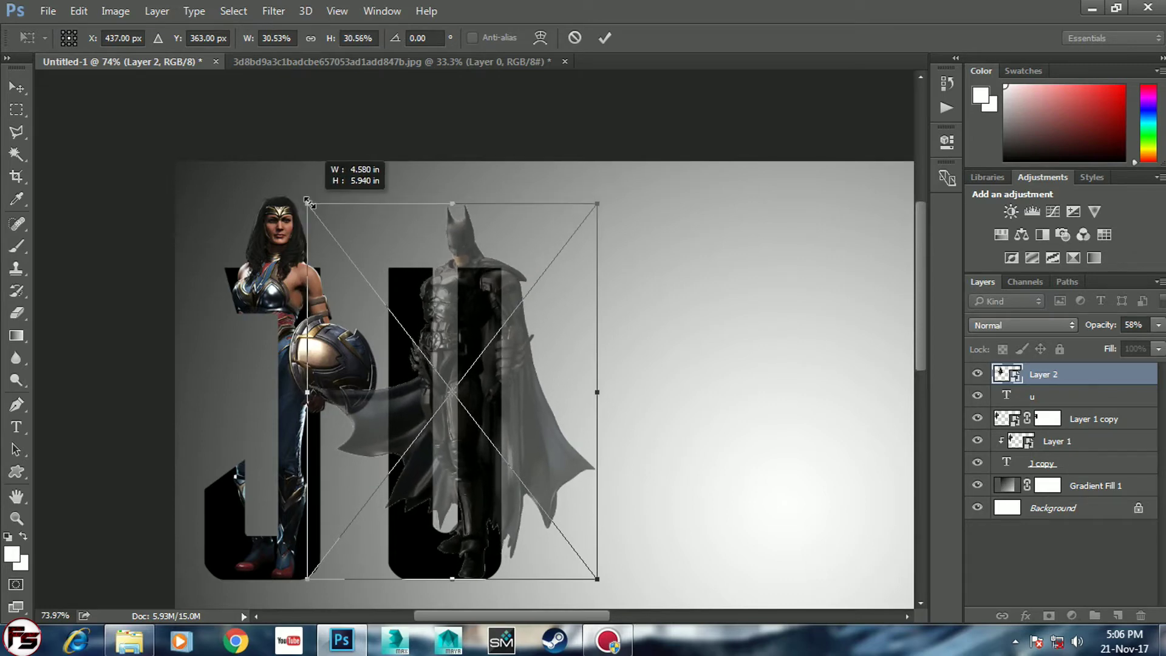
{"action": "left_click_drag", "start_coordinate": [309, 202], "coordinate": [309, 203]}
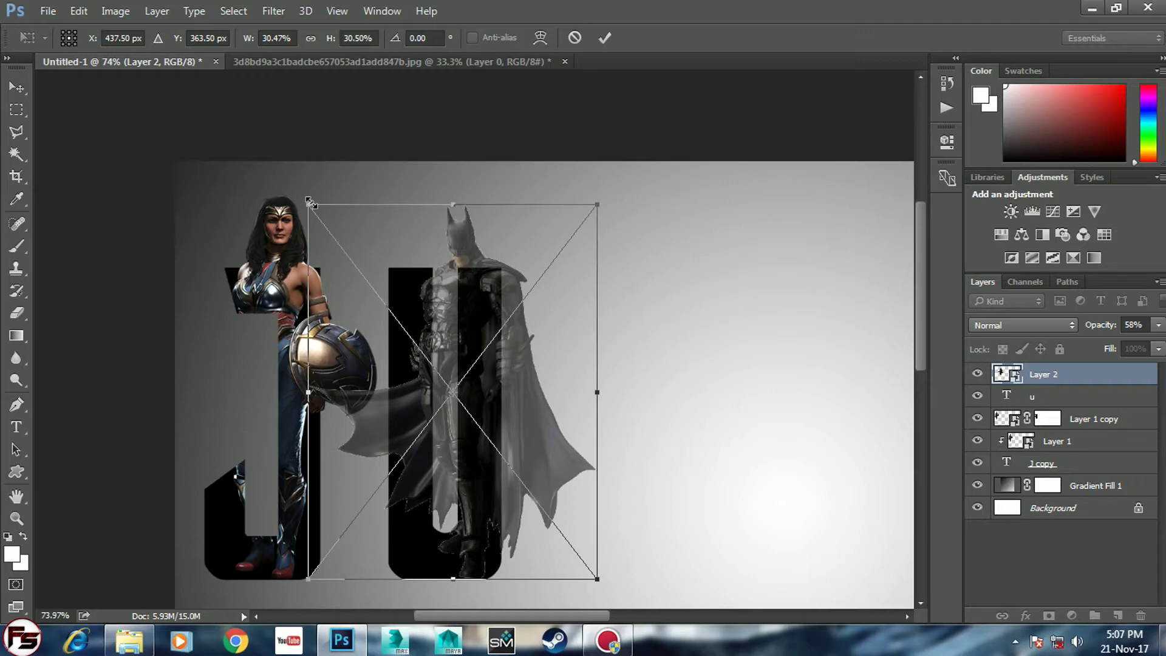
{"action": "key", "text": "Return"}
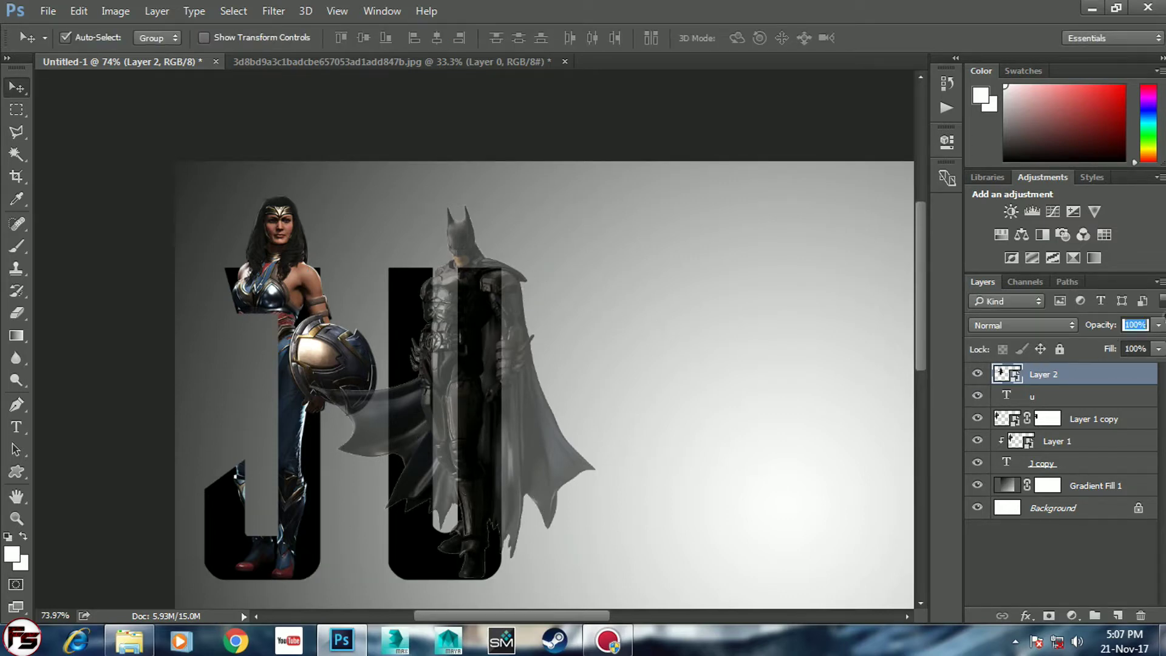
{"action": "key", "text": "Return"}
{"action": "left_click", "coordinate": [1087, 419]}
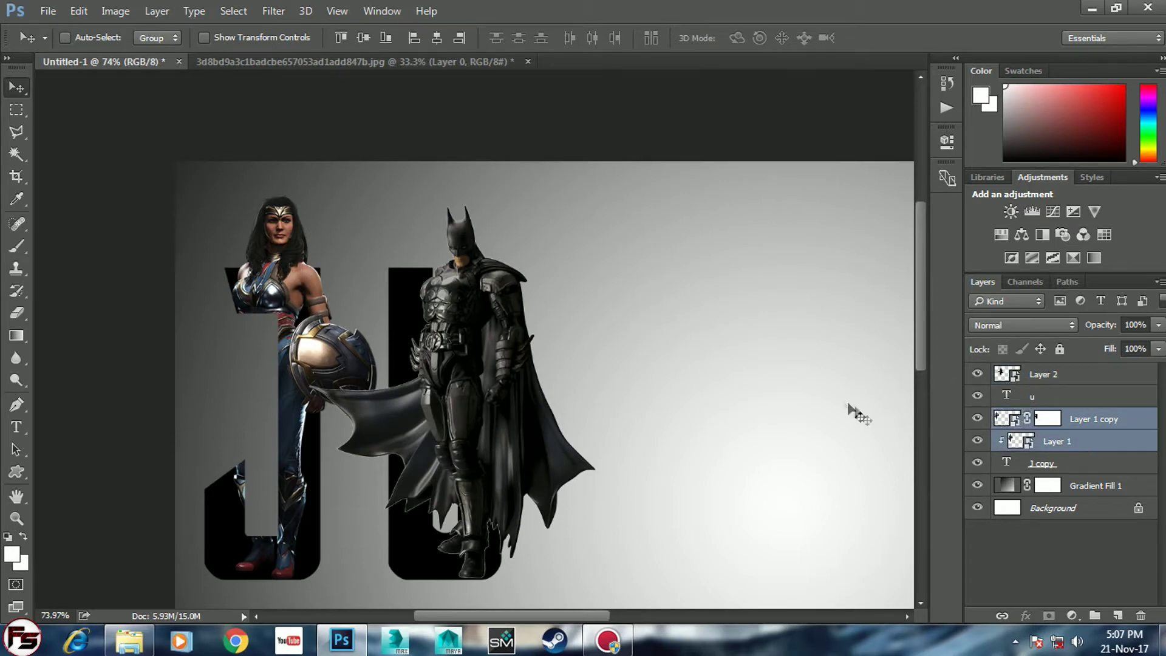
Shrink the Wonder Woman figure to about 97%.
{"action": "key", "text": "ctrl+t"}
{"action": "left_click_drag", "start_coordinate": [373, 190], "coordinate": [367, 199]}
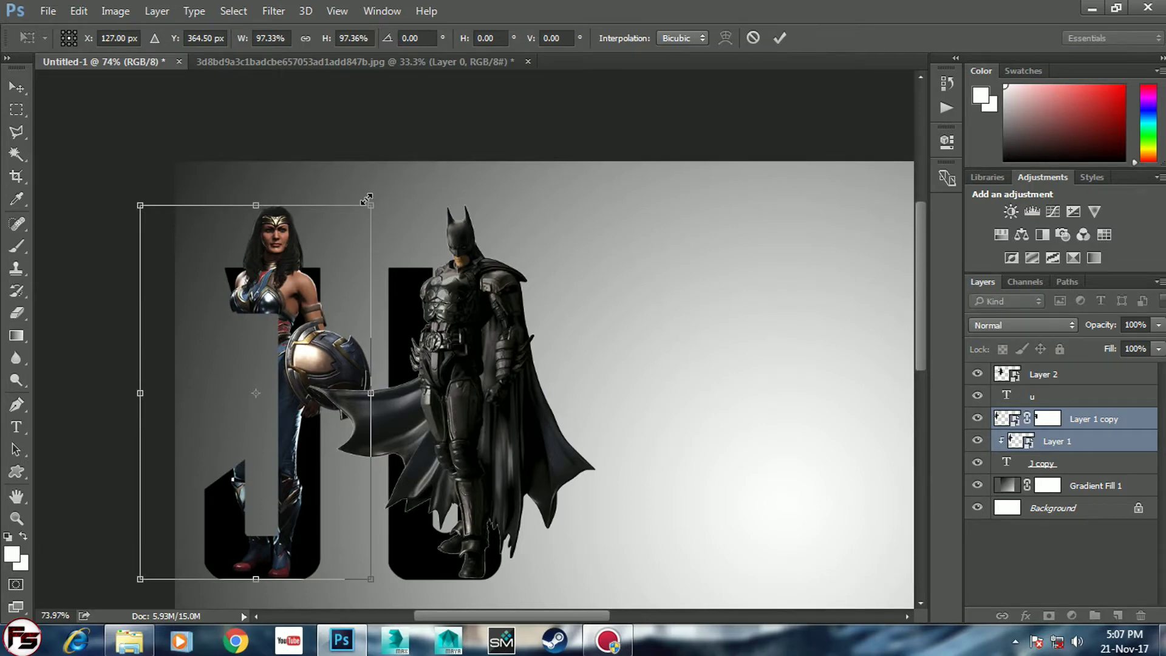
{"action": "key", "text": "Return"}
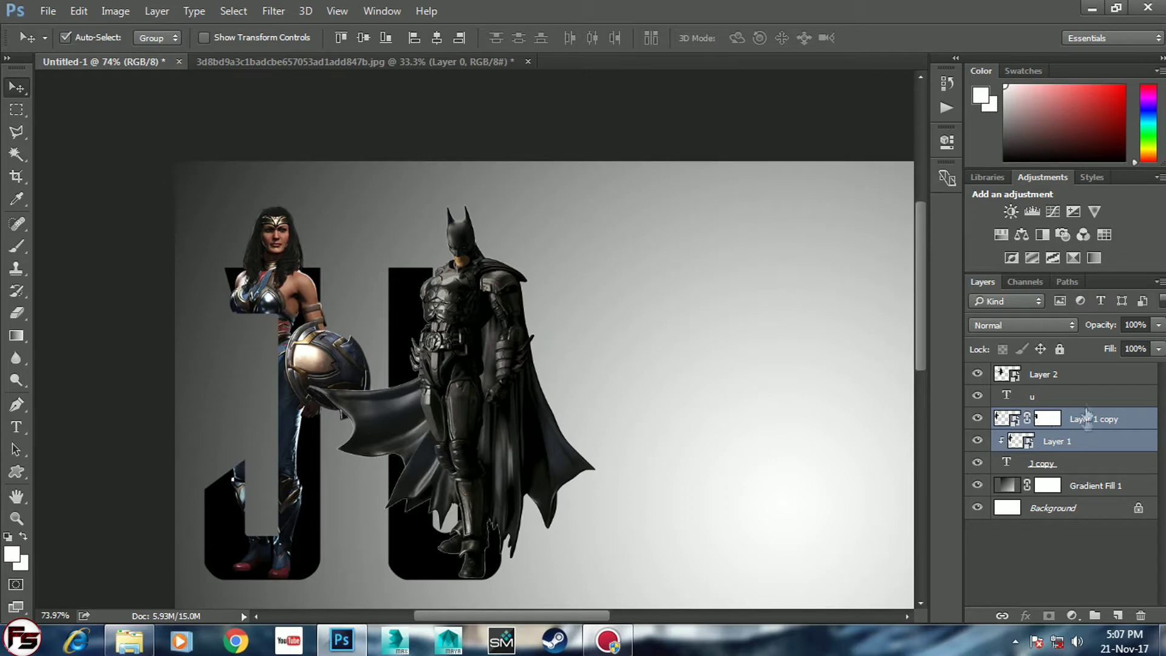
Clip Batman's Layer 2 into the U and add an unclipped Layer 2 copy.
{"action": "left_click", "coordinate": [1087, 381]}
{"action": "key", "text": "ctrl+alt+g"}
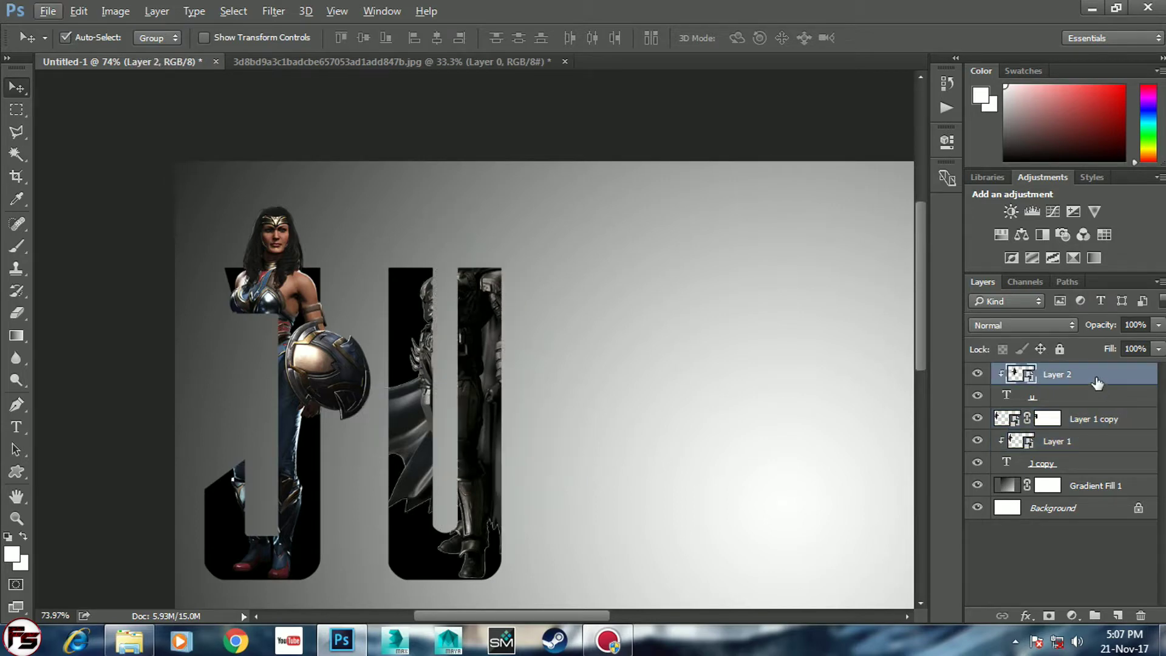
{"action": "key", "text": "ctrl+j"}
{"action": "key", "text": "ctrl+alt+g"}
Mask the Batman copy and paint black to hide him over the U's opening.
{"action": "left_click", "coordinate": [1049, 615]}
{"action": "key", "text": "b"}
{"action": "key", "text": "d"}
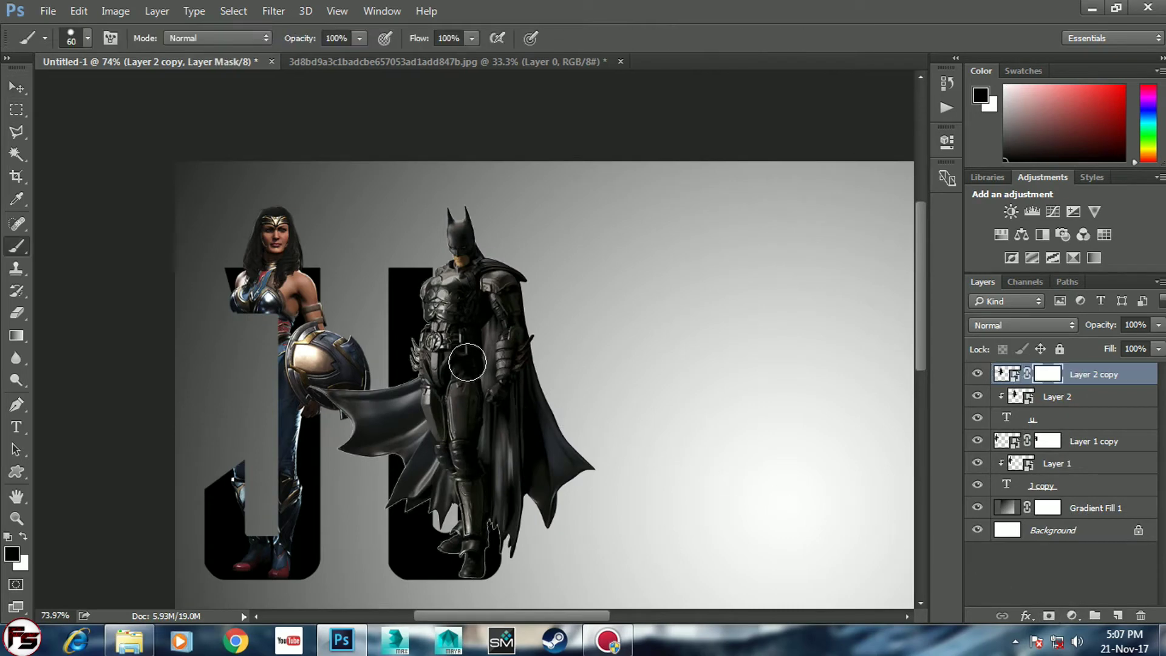
{"action": "scroll", "coordinate": [447, 358], "scroll_direction": "up", "scroll_amount": 3}
{"action": "left_click_drag", "start_coordinate": [436, 240], "coordinate": [436, 434]}
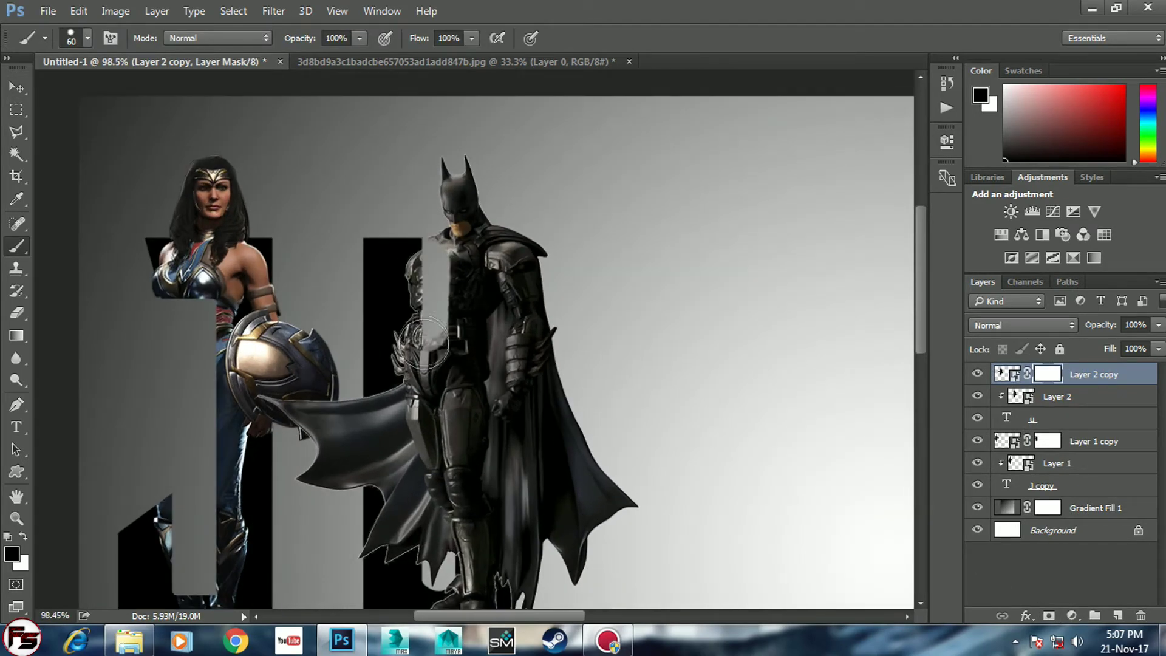
{"action": "left_click", "coordinate": [438, 571], "text": "shift"}
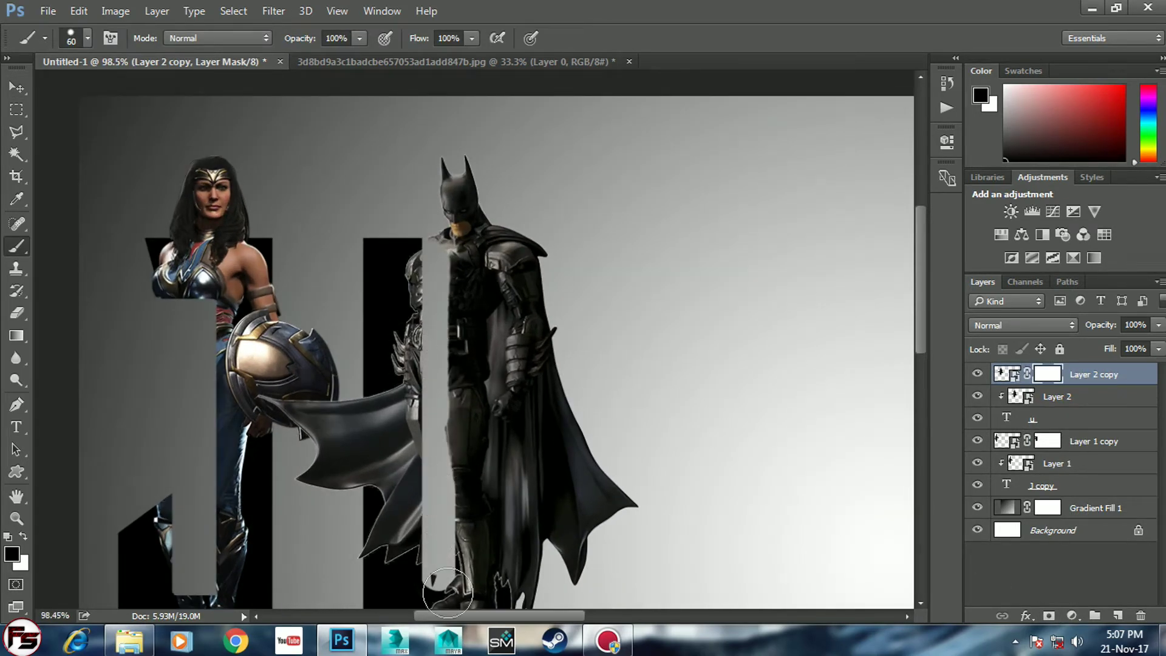
{"action": "mouse_move", "coordinate": [559, 579]}
{"action": "left_mouse_down"}
{"action": "mouse_move", "coordinate": [537, 423]}
{"action": "mouse_move", "coordinate": [535, 274]}
{"action": "left_mouse_up"}
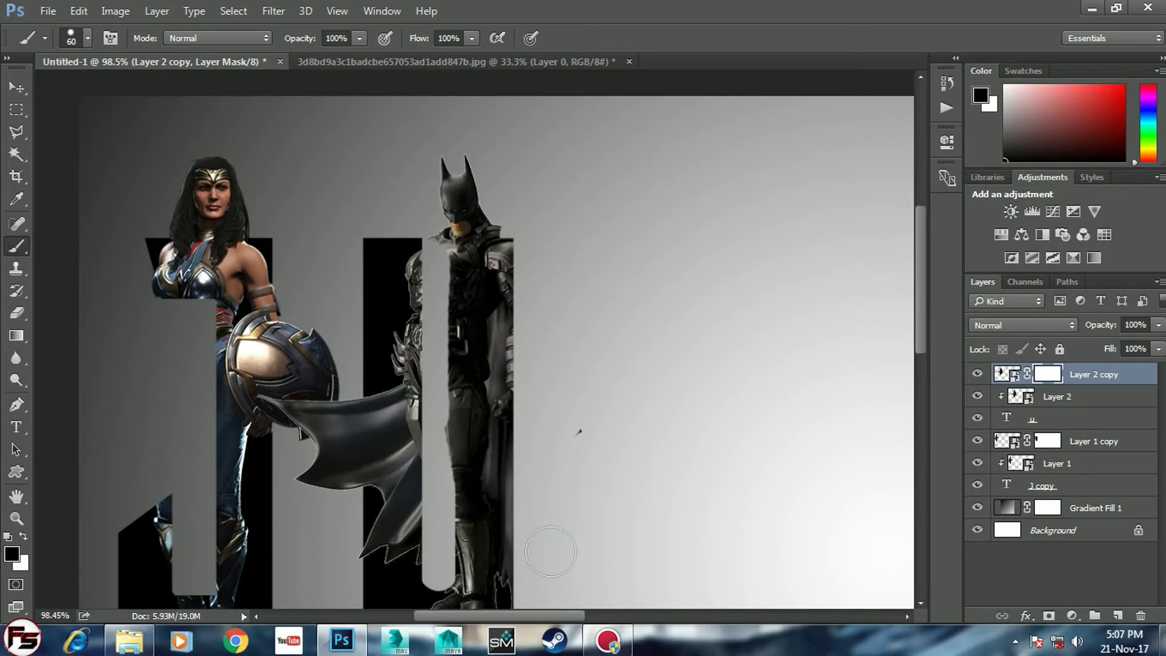
{"action": "scroll", "coordinate": [550, 536], "scroll_direction": "down", "scroll_amount": 2}
{"action": "scroll", "coordinate": [564, 403], "scroll_direction": "up", "scroll_amount": 2}
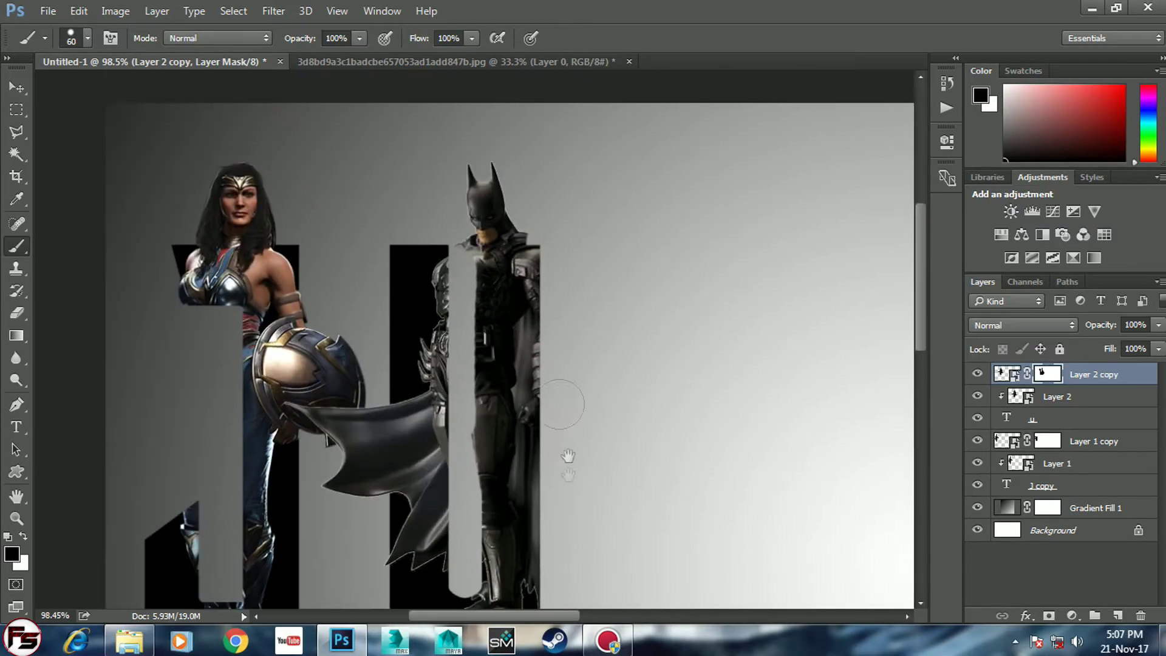
{"action": "scroll", "coordinate": [511, 265], "scroll_direction": "up", "scroll_amount": 2}
{"action": "scroll", "coordinate": [512, 265], "scroll_direction": "up", "scroll_amount": 2}
{"action": "scroll", "coordinate": [495, 351], "scroll_direction": "up", "scroll_amount": 1}
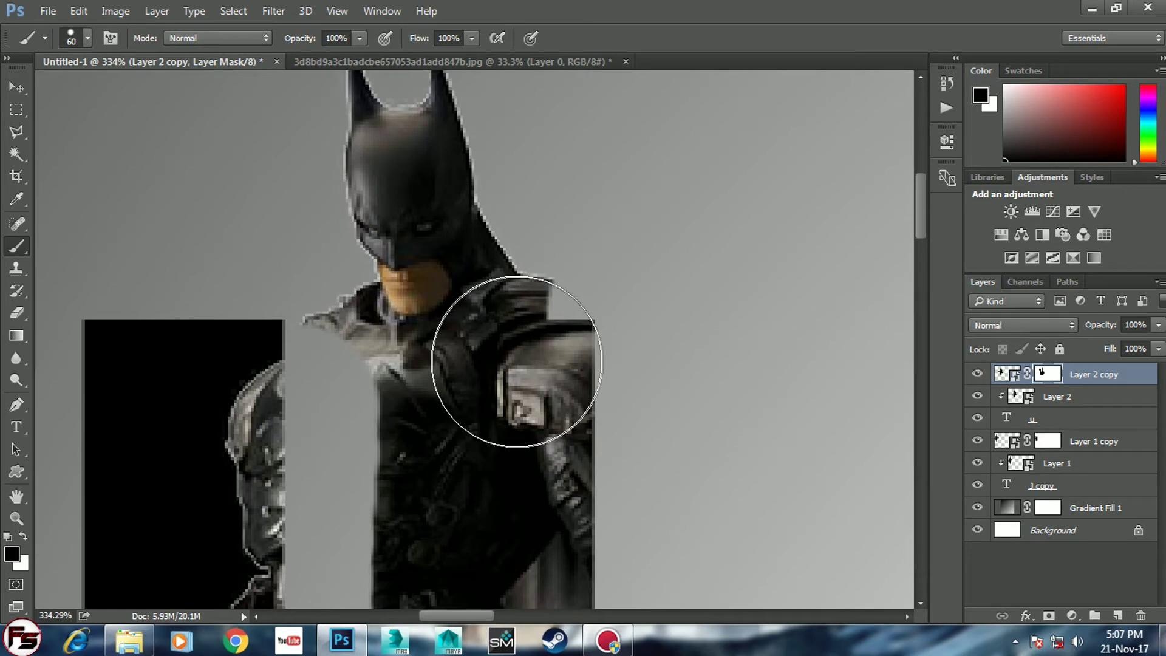
Paint white to restore Batman's shoulder and cape outline, keeping 100% opacity.
{"action": "key", "text": "x"}
{"action": "mouse_move", "coordinate": [340, 425]}
{"action": "left_mouse_down"}
{"action": "mouse_move", "coordinate": [512, 365]}
{"action": "mouse_move", "coordinate": [495, 430]}
{"action": "left_mouse_up"}
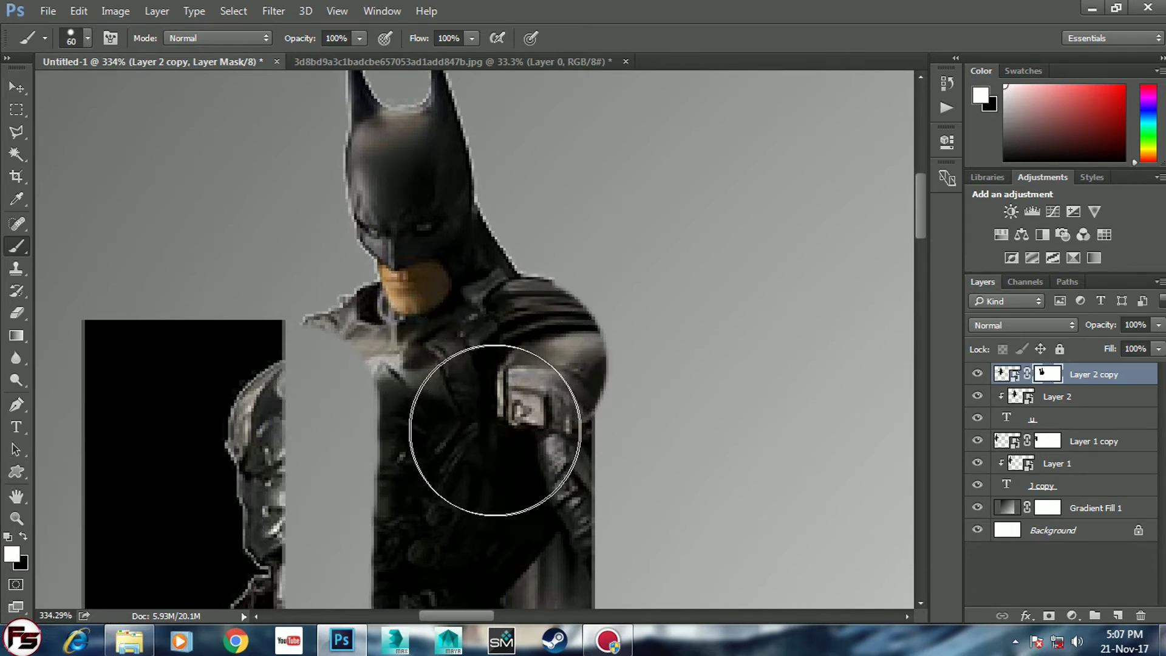
{"action": "scroll", "coordinate": [690, 416], "scroll_direction": "up", "scroll_amount": 2}
{"action": "left_click_drag", "start_coordinate": [1096, 324], "coordinate": [1070, 328]}
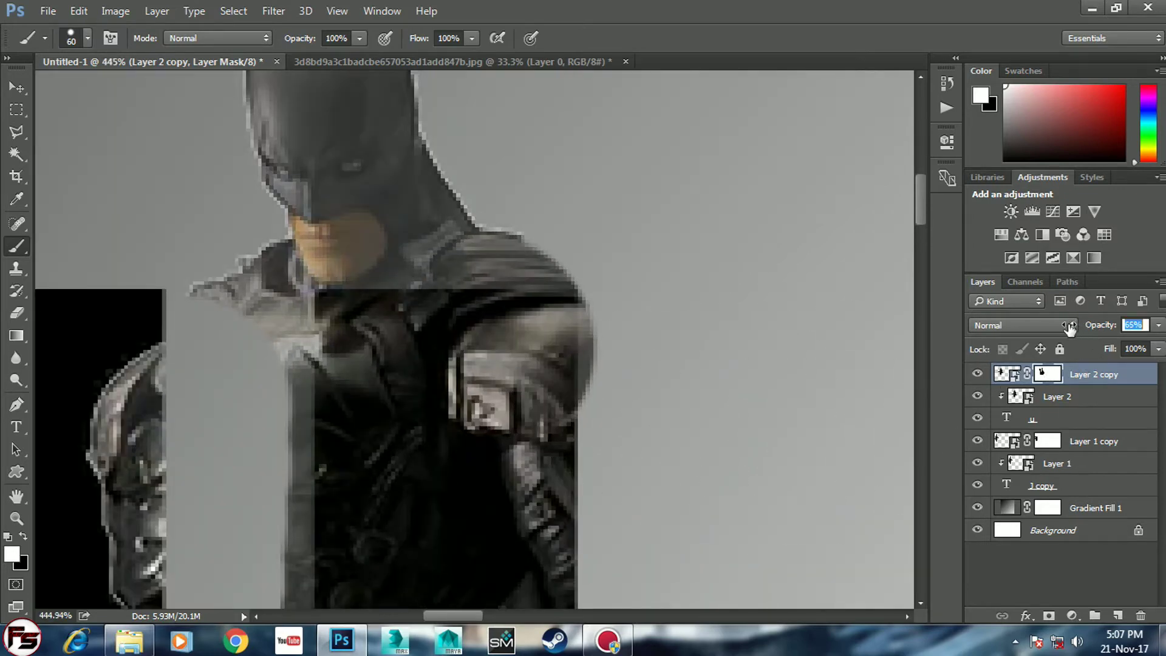
{"action": "type", "text": "100"}
{"action": "key", "text": "Return"}
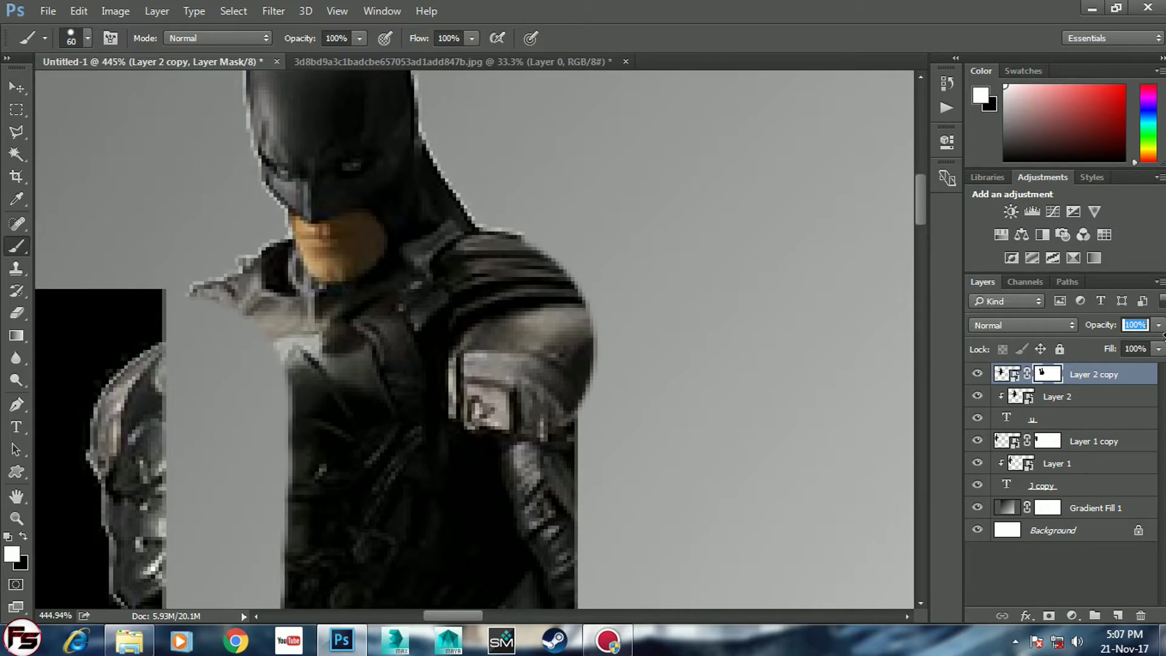
Clean the leftover dark areas around the chin and torso with a smaller black brush.
{"action": "key", "text": "bracketleft"}
{"action": "key", "text": "bracketleft"}
{"action": "key", "text": "bracketleft"}
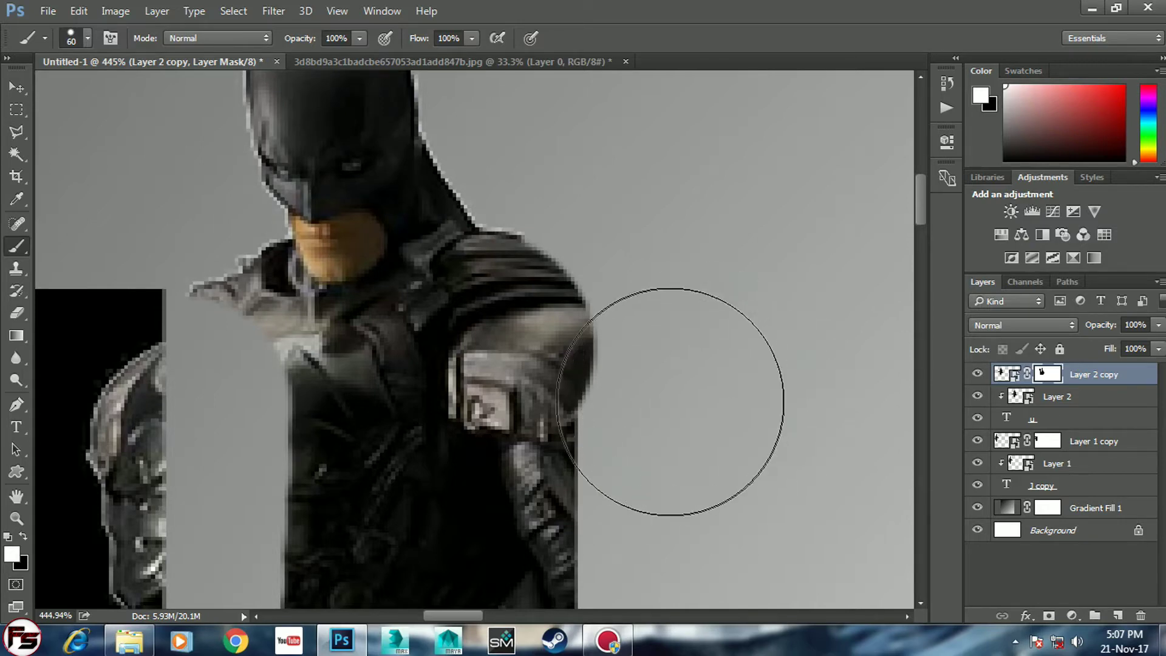
{"action": "key", "text": "bracketleft"}
{"action": "key", "text": "bracketleft"}
{"action": "key", "text": "bracketleft"}
{"action": "key", "text": "bracketleft"}
{"action": "key", "text": "bracketleft"}
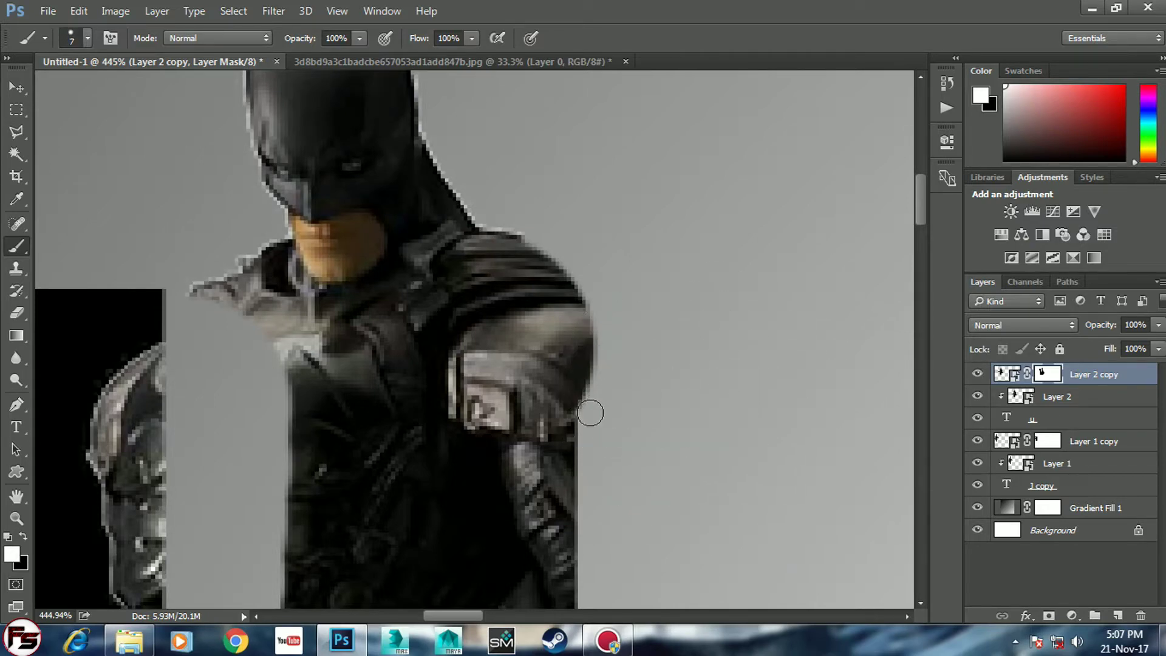
{"action": "left_click", "coordinate": [23, 536]}
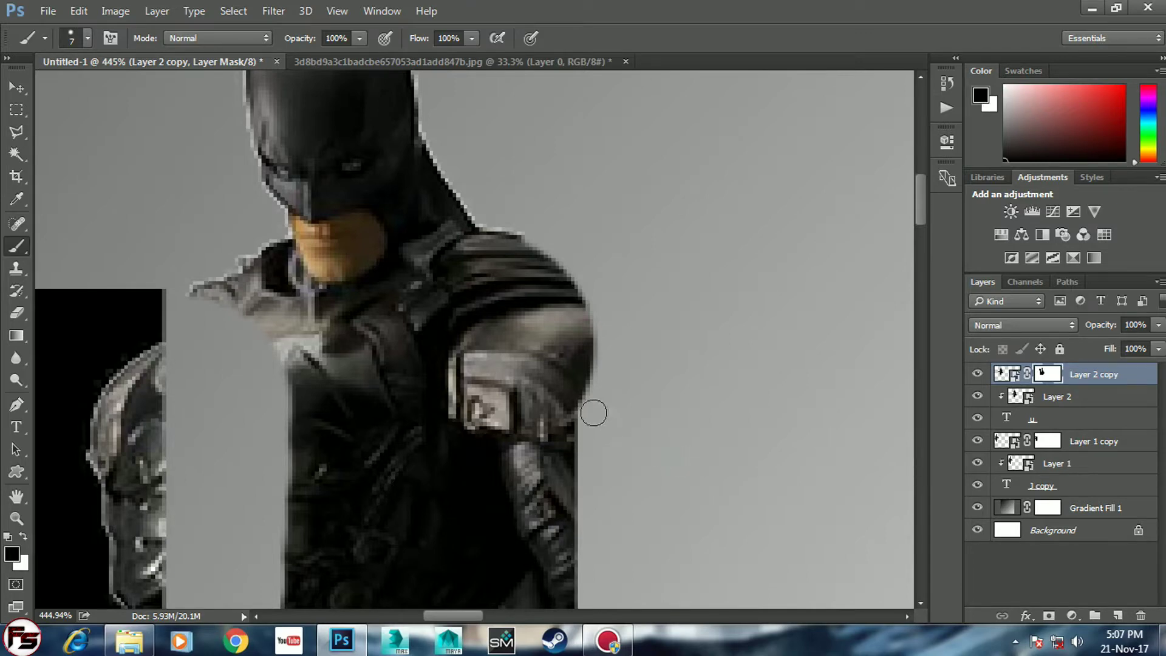
{"action": "left_click_drag", "start_coordinate": [588, 410], "coordinate": [588, 270]}
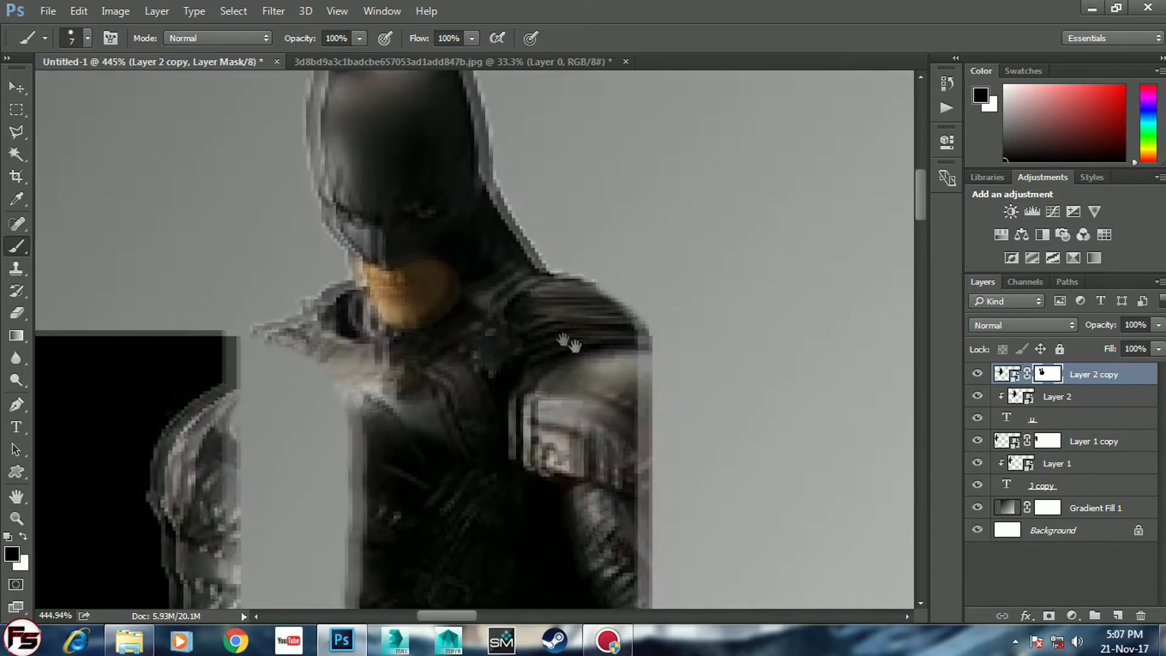
{"action": "scroll", "coordinate": [364, 324], "scroll_direction": "up", "scroll_amount": 2}
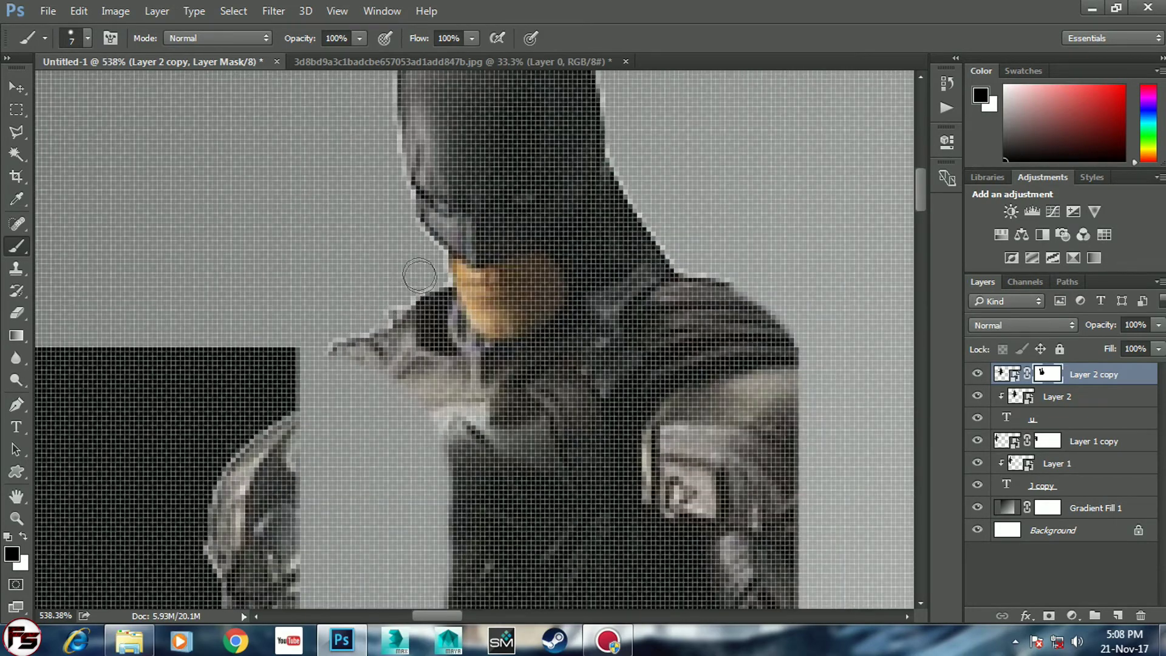
{"action": "mouse_move", "coordinate": [452, 331]}
{"action": "left_mouse_down"}
{"action": "mouse_move", "coordinate": [465, 373]}
{"action": "mouse_move", "coordinate": [425, 416]}
{"action": "left_mouse_up"}
{"action": "mouse_move", "coordinate": [419, 344]}
{"action": "left_mouse_down"}
{"action": "mouse_move", "coordinate": [373, 322]}
{"action": "mouse_move", "coordinate": [390, 305]}
{"action": "mouse_move", "coordinate": [460, 364]}
{"action": "left_mouse_up"}
{"action": "mouse_move", "coordinate": [480, 411]}
{"action": "left_mouse_down"}
{"action": "mouse_move", "coordinate": [458, 486]}
{"action": "mouse_move", "coordinate": [462, 355]}
{"action": "left_mouse_up"}
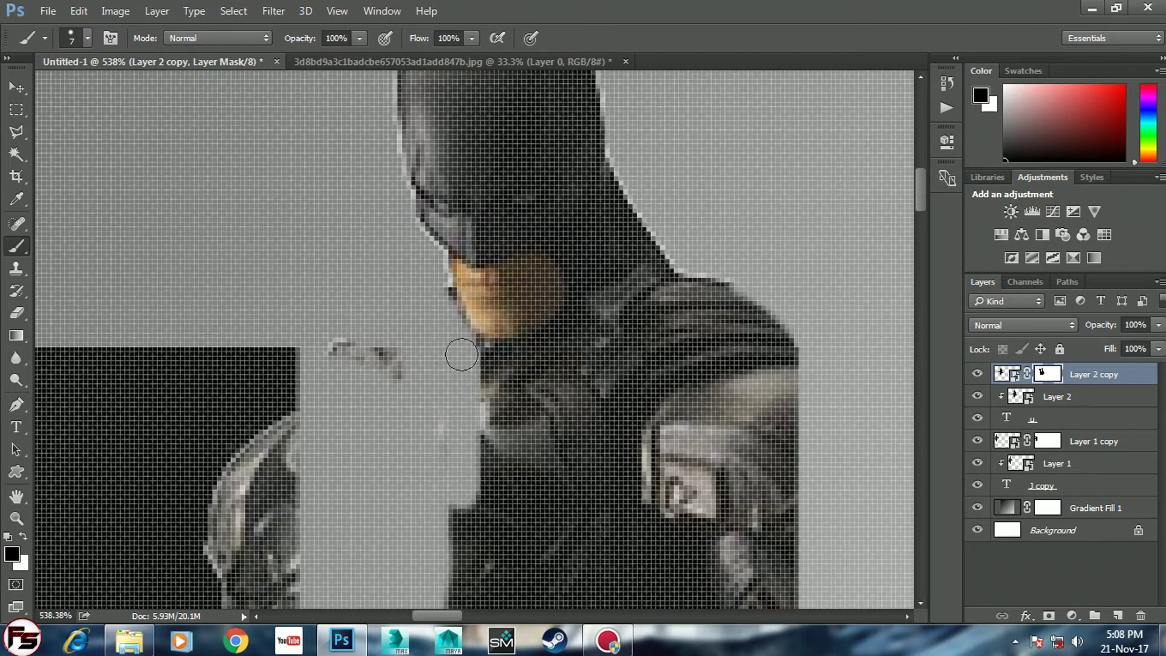
{"action": "left_click_drag", "start_coordinate": [429, 292], "coordinate": [433, 298]}
{"action": "mouse_move", "coordinate": [351, 339]}
{"action": "left_mouse_down"}
{"action": "mouse_move", "coordinate": [335, 341]}
{"action": "mouse_move", "coordinate": [398, 340]}
{"action": "left_mouse_up"}
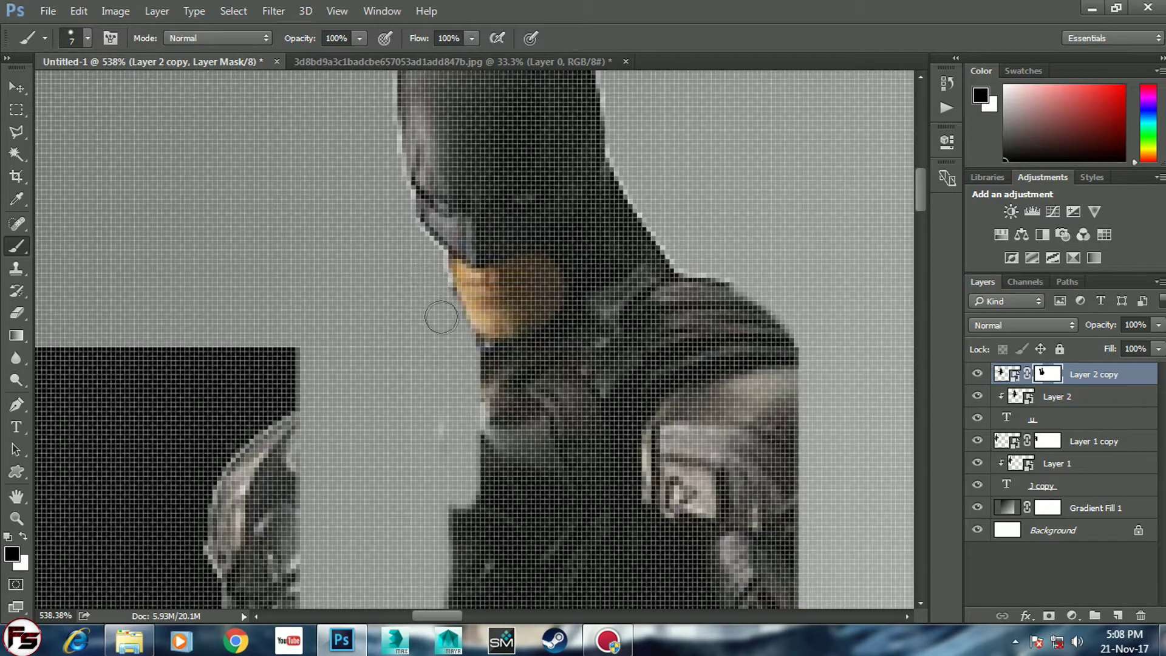
{"action": "scroll", "coordinate": [416, 368], "scroll_direction": "down", "scroll_amount": 8}
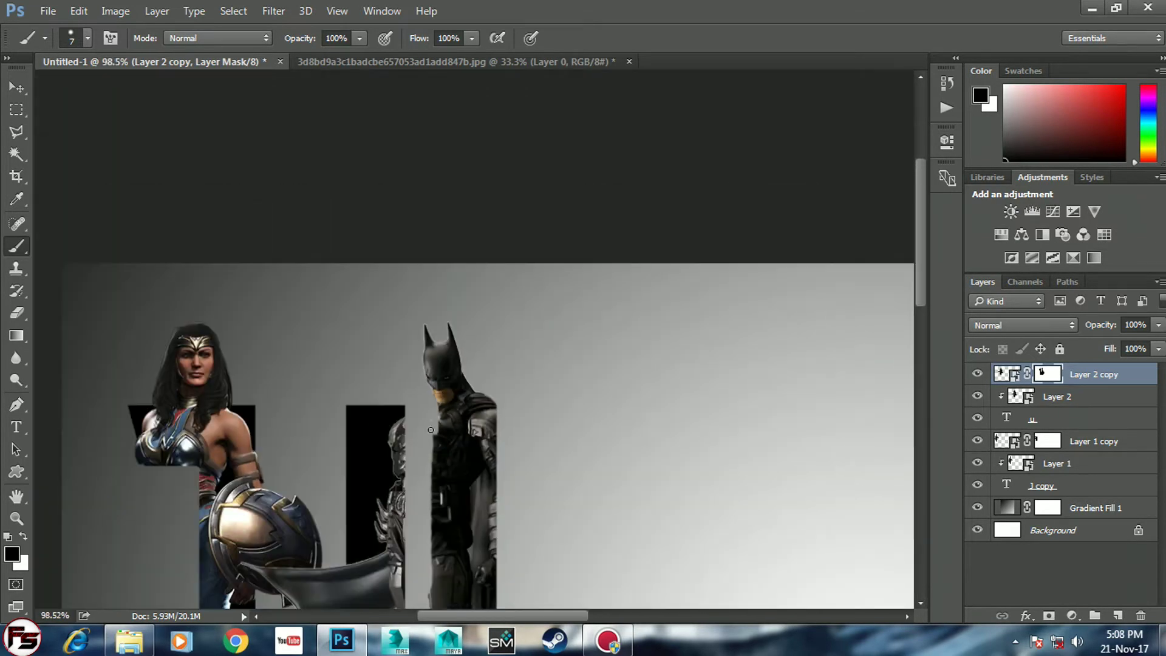
Hide more of Batman's left edge inside the U letter.
{"action": "scroll", "coordinate": [430, 430], "scroll_direction": "down", "scroll_amount": 1}
{"action": "scroll", "coordinate": [437, 395], "scroll_direction": "down", "scroll_amount": 1}
{"action": "scroll", "coordinate": [444, 359], "scroll_direction": "down", "scroll_amount": 1}
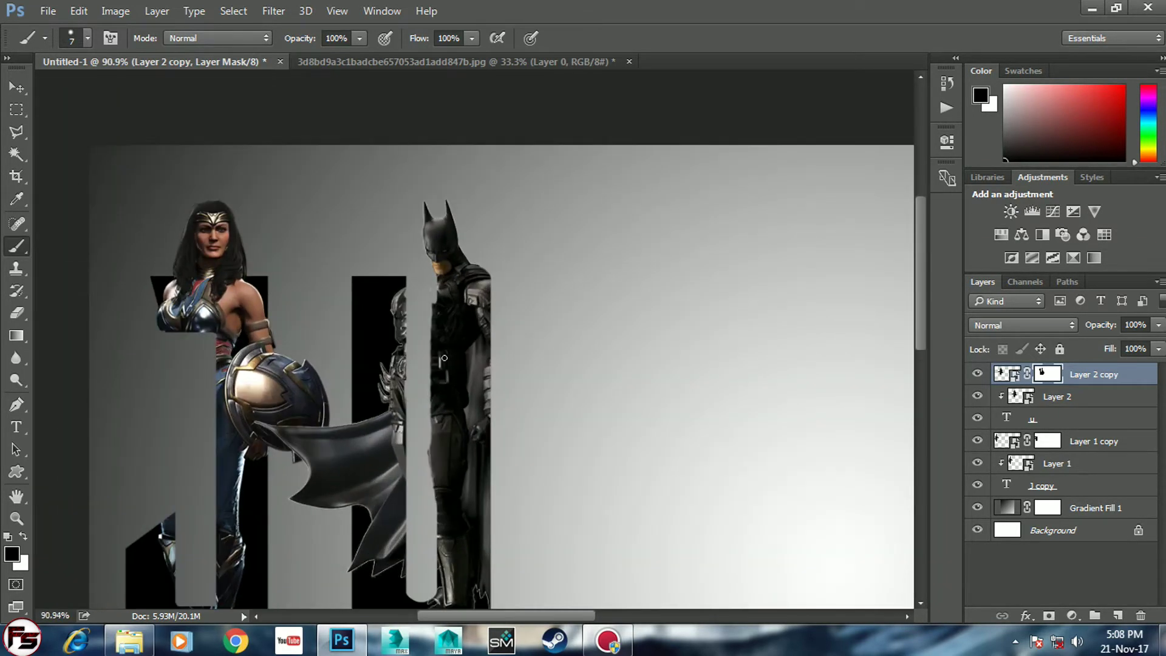
{"action": "left_click_drag", "start_coordinate": [425, 299], "coordinate": [426, 534]}
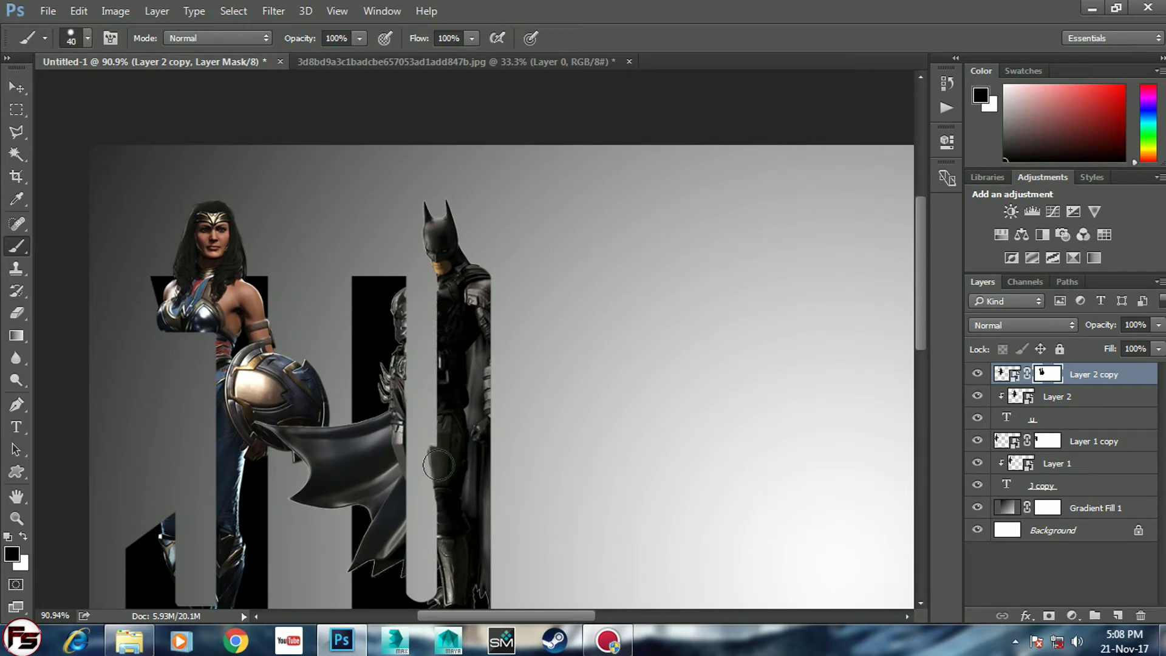
{"action": "scroll", "coordinate": [428, 347], "scroll_direction": "down", "scroll_amount": 1}
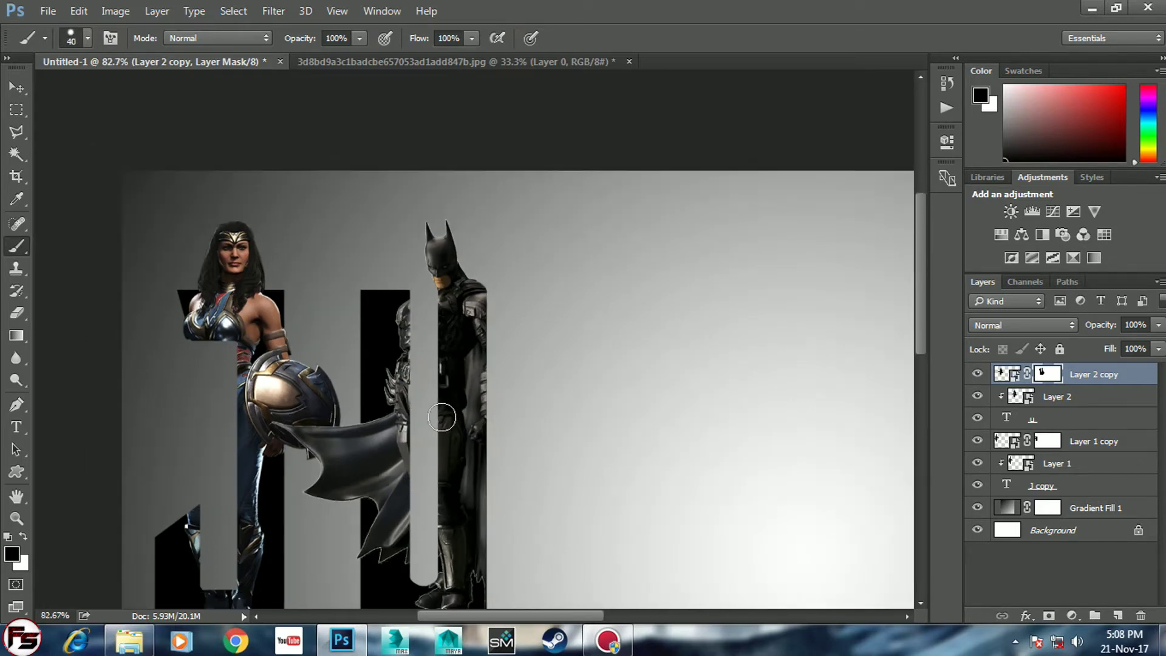
{"action": "scroll", "coordinate": [434, 376], "scroll_direction": "down", "scroll_amount": 1}
{"action": "scroll", "coordinate": [440, 416], "scroll_direction": "down", "scroll_amount": 1}
{"action": "scroll", "coordinate": [443, 417], "scroll_direction": "down", "scroll_amount": 1}
Select Layer 2 copy, Layer 2 and the u text together and shift them right.
{"action": "key", "text": "v"}
{"action": "scroll", "coordinate": [443, 416], "scroll_direction": "up", "scroll_amount": 1}
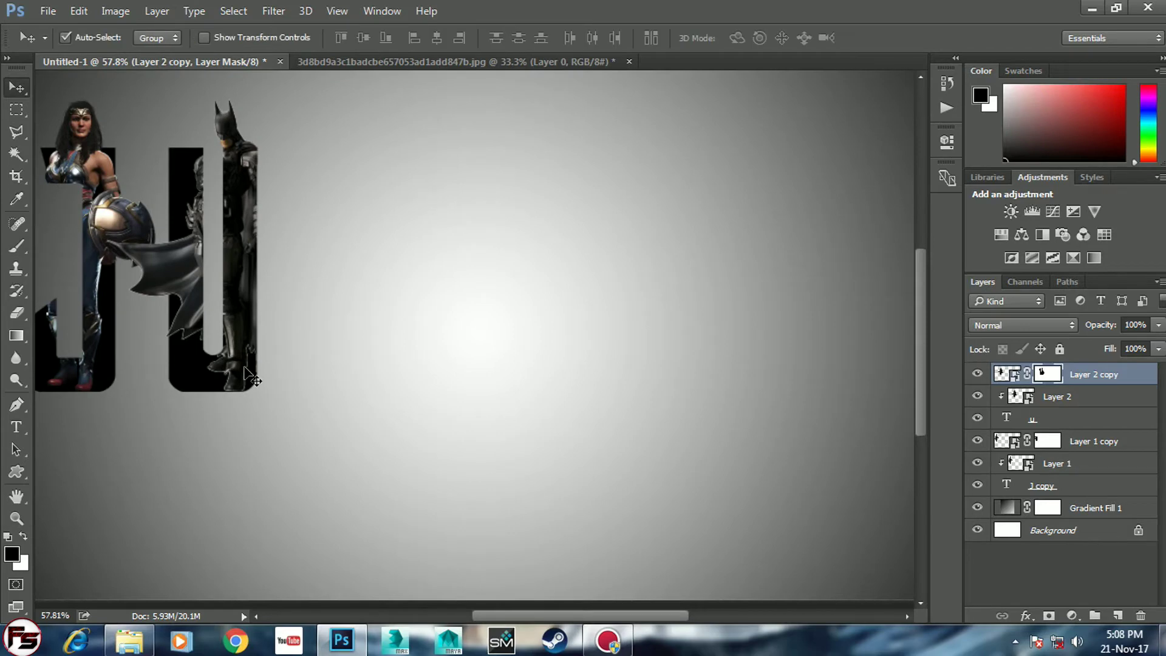
{"action": "scroll", "coordinate": [364, 401], "scroll_direction": "up", "scroll_amount": 1}
{"action": "scroll", "coordinate": [450, 456], "scroll_direction": "down", "scroll_amount": 1}
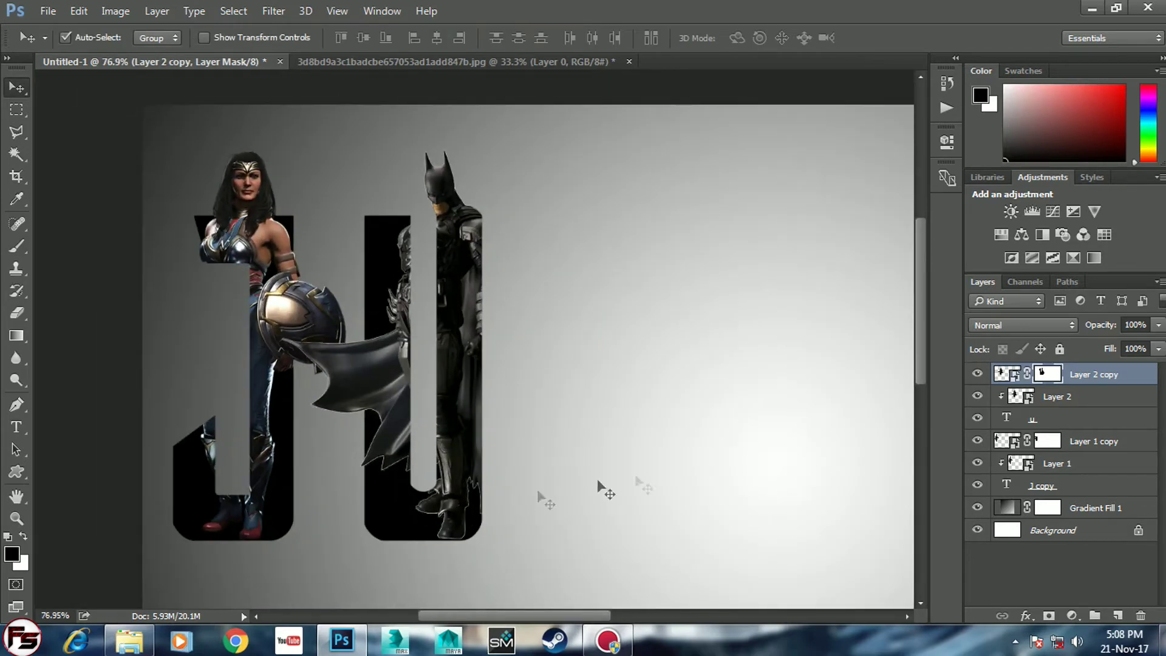
{"action": "left_click", "coordinate": [1107, 419], "text": "shift"}
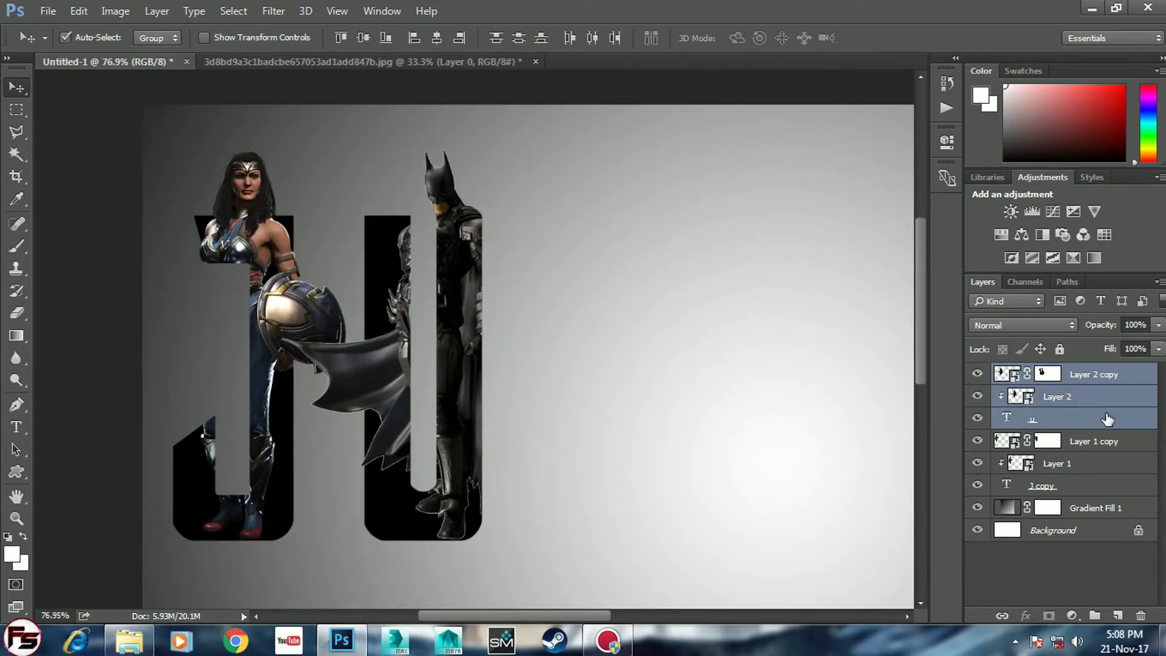
{"action": "key", "text": "shift+Right"}
{"action": "key", "text": "shift+Right"}
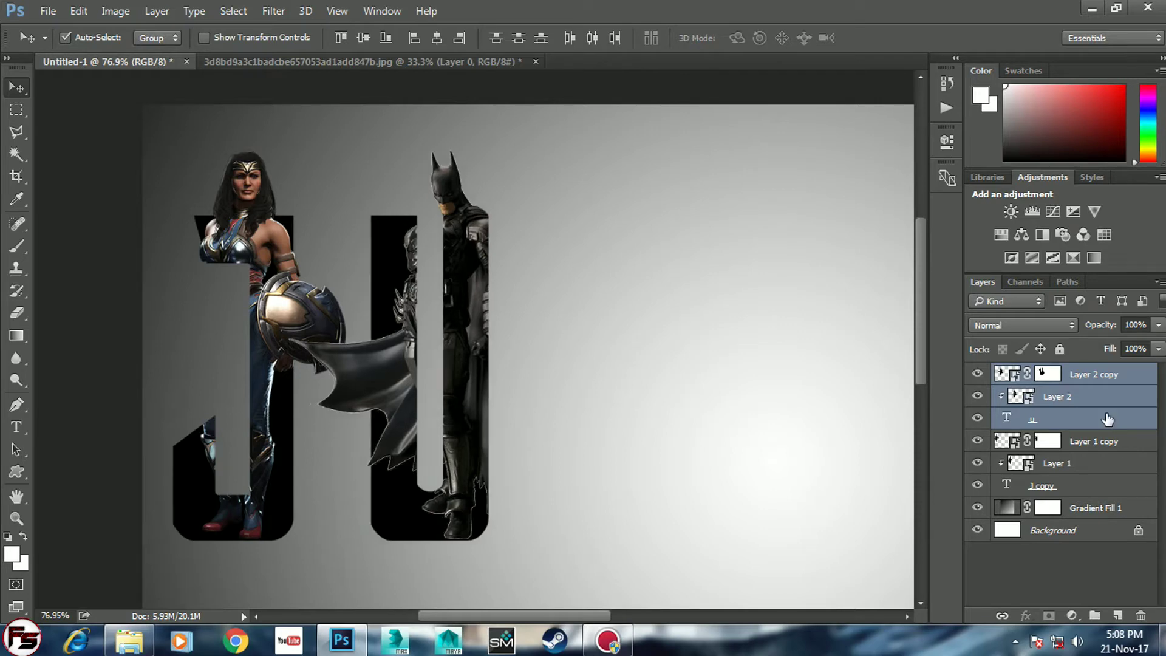
{"action": "key", "text": "shift+Right"}
{"action": "key", "text": "shift+Right"}
{"action": "key", "text": "shift+Right"}
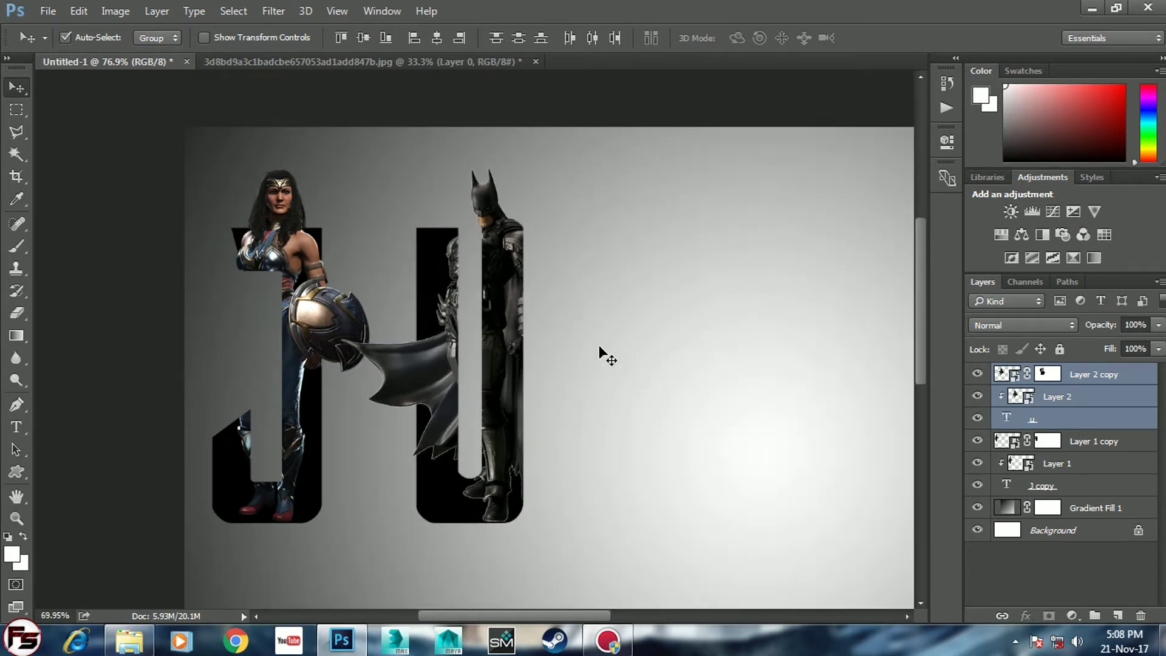
{"action": "scroll", "coordinate": [600, 346], "scroll_direction": "down", "scroll_amount": 1}
Duplicate the u text layer, move it to the top of the stack, and shift it right.
{"action": "left_click", "coordinate": [1099, 416]}
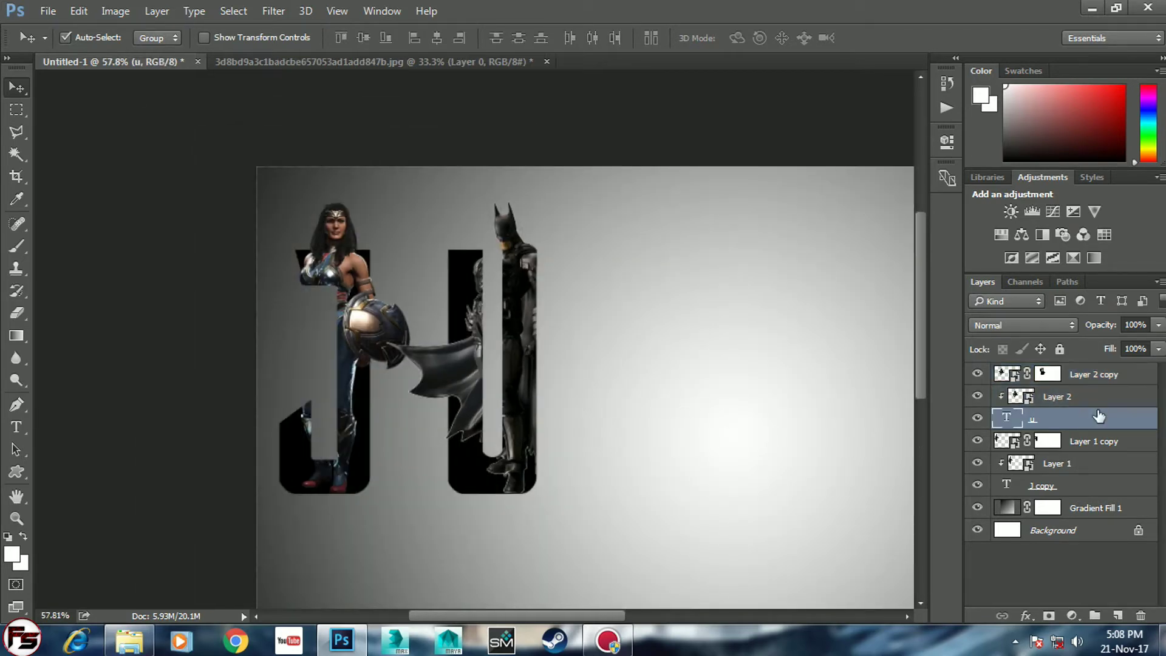
{"action": "key", "text": "ctrl+j"}
{"action": "left_click", "coordinate": [1080, 440]}
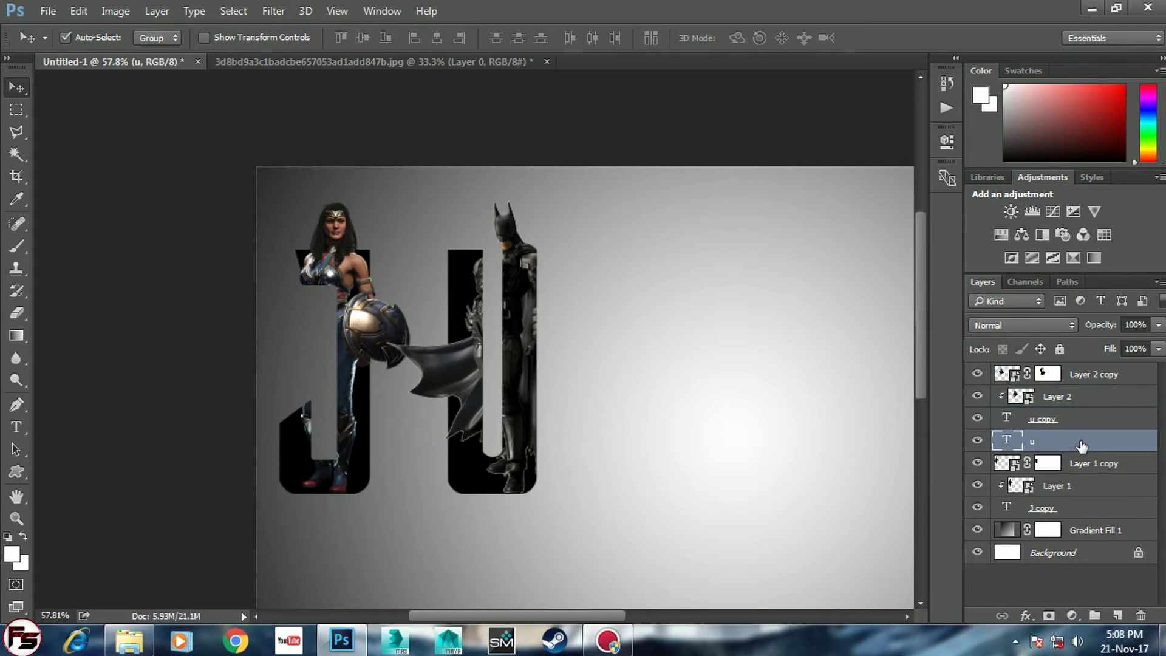
{"action": "left_click_drag", "start_coordinate": [1078, 364], "coordinate": [1081, 372]}
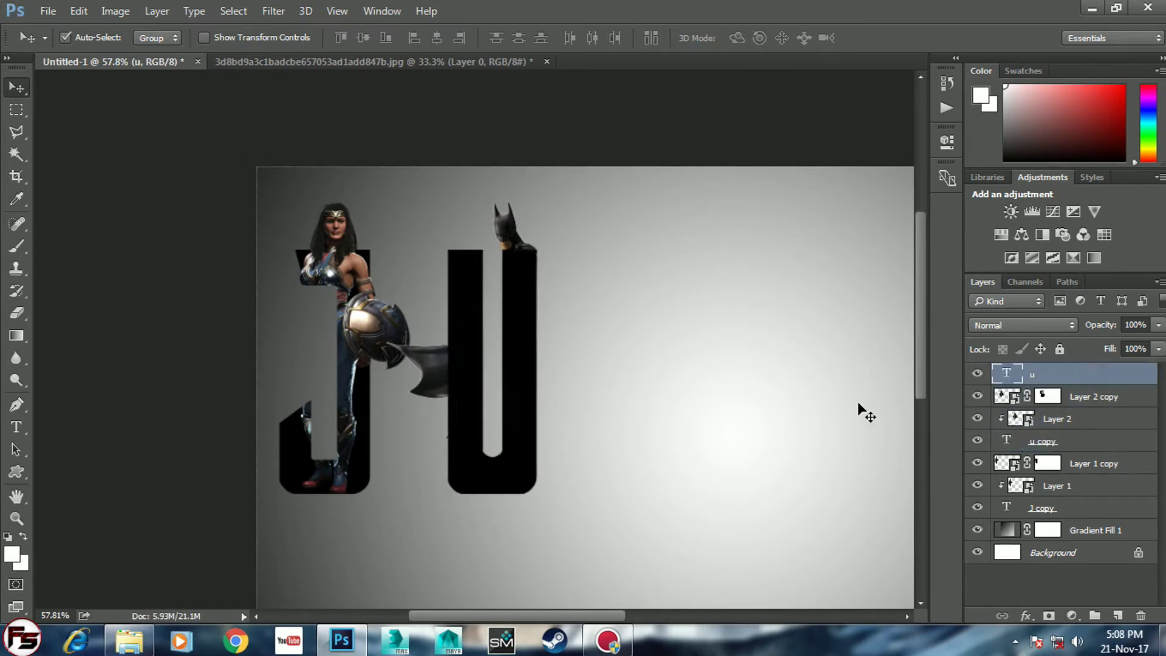
{"action": "key", "text": "shift+Right"}
{"action": "key", "text": "shift+Right"}
{"action": "key", "text": "shift+Right"}
{"action": "key", "text": "shift+Right"}
{"action": "key", "text": "shift+Right"}
{"action": "key", "text": "shift+Right"}
{"action": "key", "text": "shift+Right"}
{"action": "key", "text": "shift+Right"}
{"action": "key", "text": "shift+Right"}
{"action": "key", "text": "shift+Right"}
{"action": "key", "text": "shift+Right"}
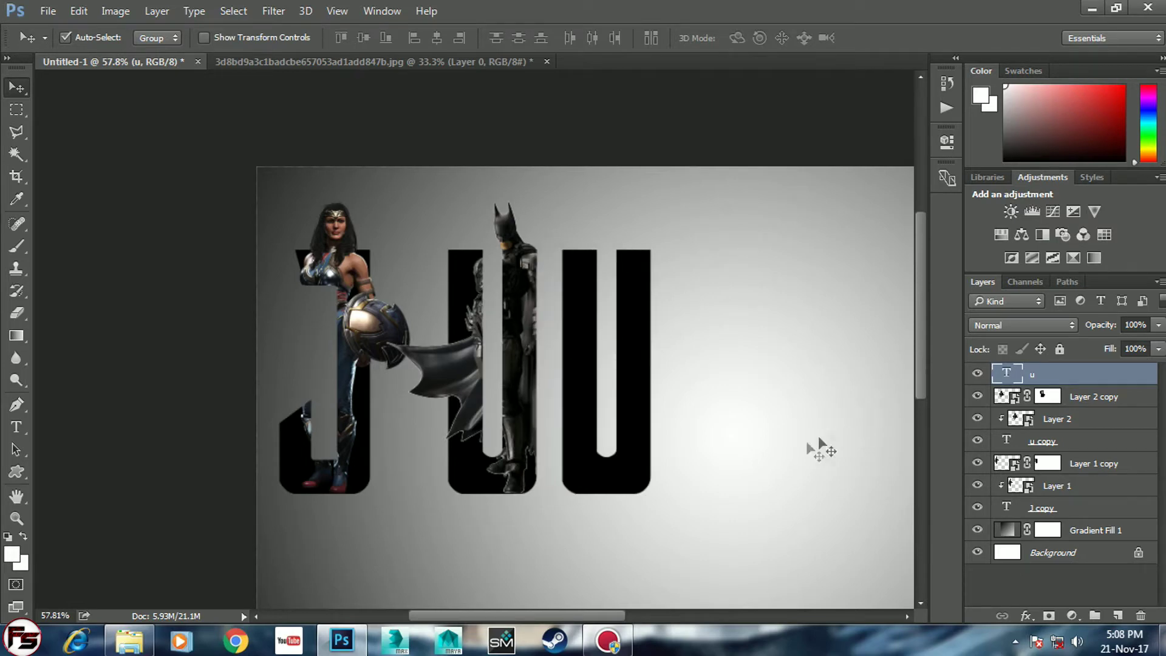
Retype the duplicated third letter as 's' so the letters read JUS.
{"action": "key", "text": "t"}
{"action": "left_click", "coordinate": [603, 408]}
{"action": "key", "text": "ctrl+a"}
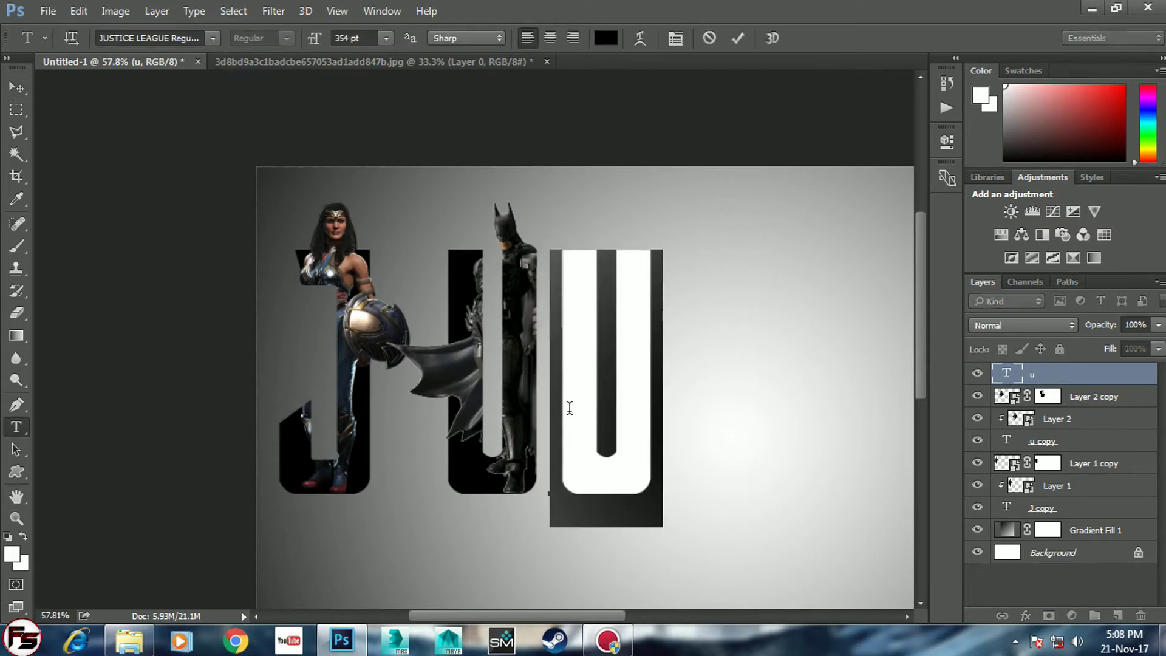
{"action": "type", "text": "s"}
{"action": "key", "text": "ctrl+Return"}
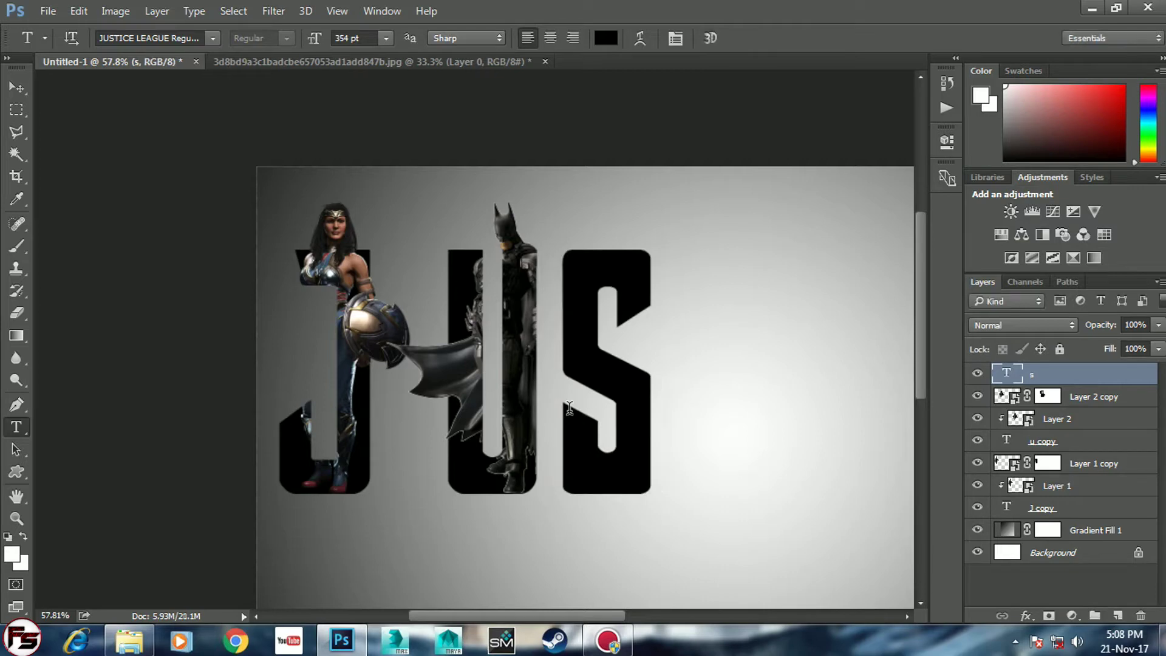
{"action": "key", "text": "v"}
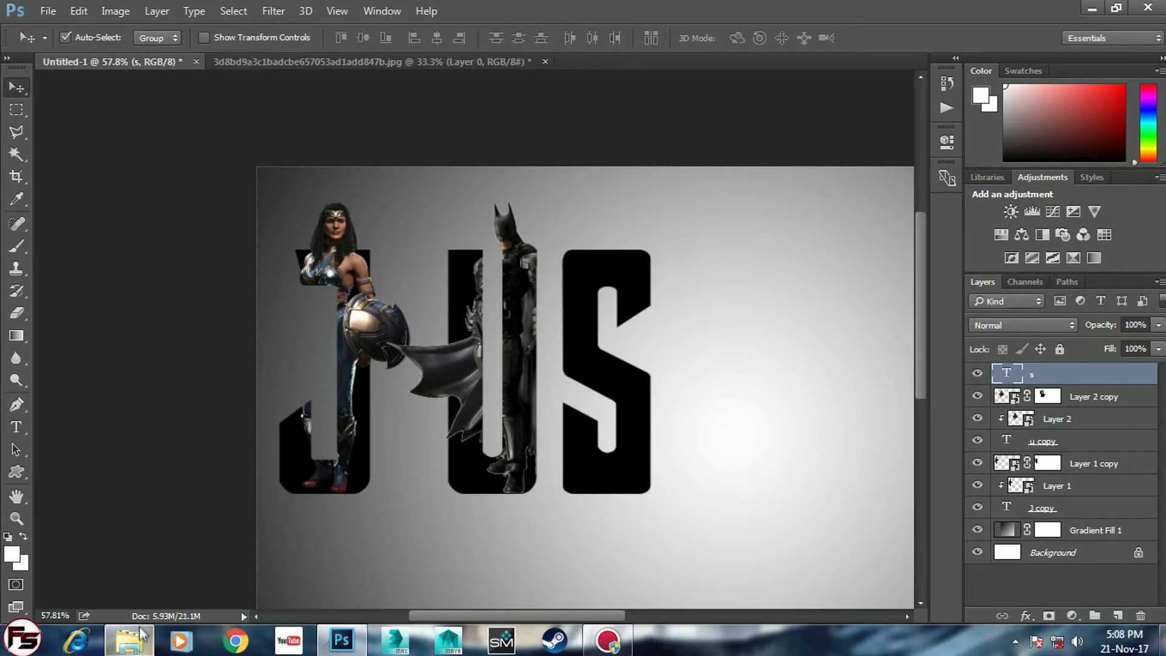
Drag the Flash image from the character folder into the poster, toward the letters.
{"action": "left_click", "coordinate": [140, 634]}
{"action": "mouse_move", "coordinate": [655, 154]}
{"action": "left_mouse_down"}
{"action": "mouse_move", "coordinate": [352, 587]}
{"action": "mouse_move", "coordinate": [587, 472]}
{"action": "left_mouse_up"}
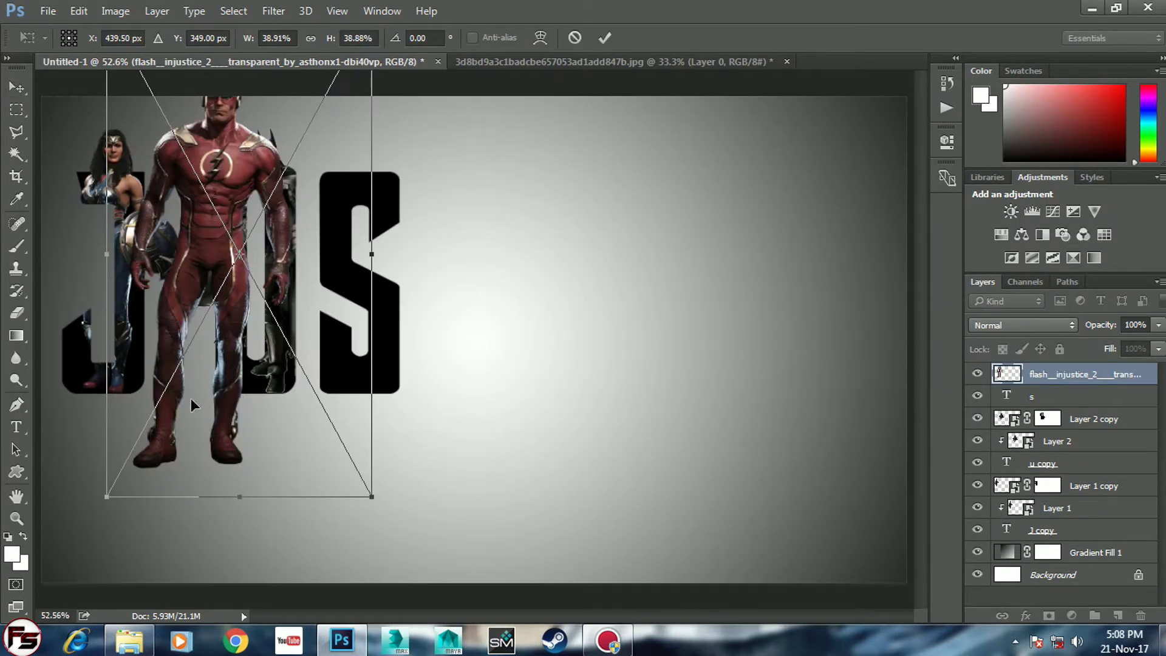
{"action": "left_click_drag", "start_coordinate": [217, 380], "coordinate": [376, 305]}
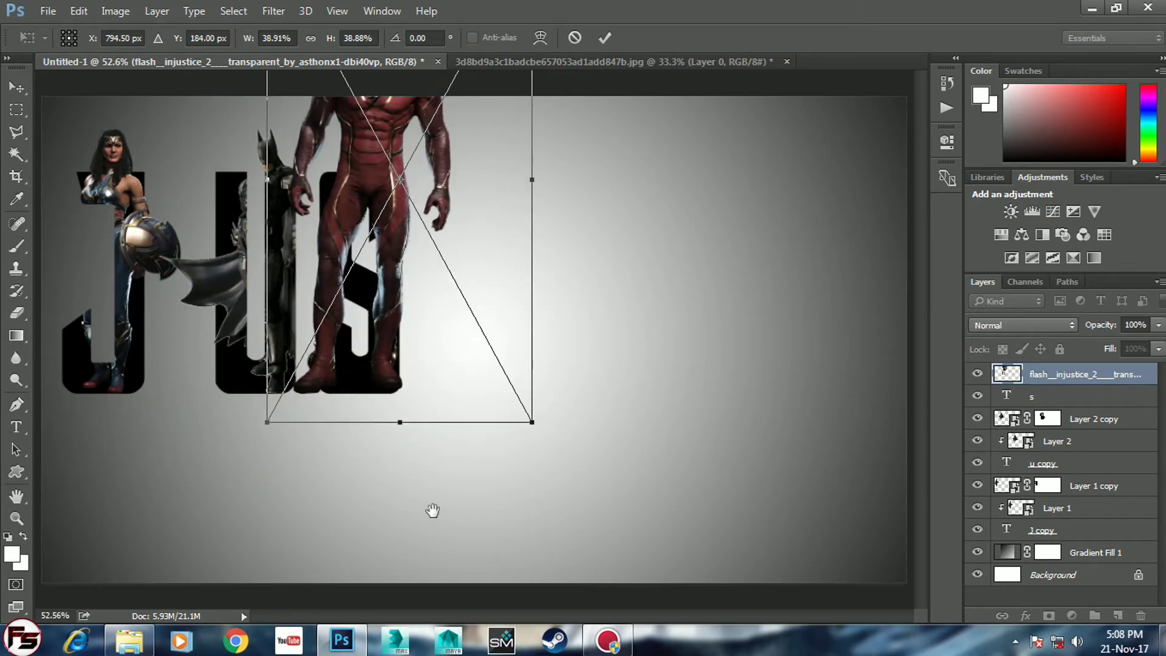
Shrink the Flash figure to about 28%, then slightly more, and move it over the S.
{"action": "scroll", "coordinate": [592, 382], "scroll_direction": "down", "scroll_amount": 1}
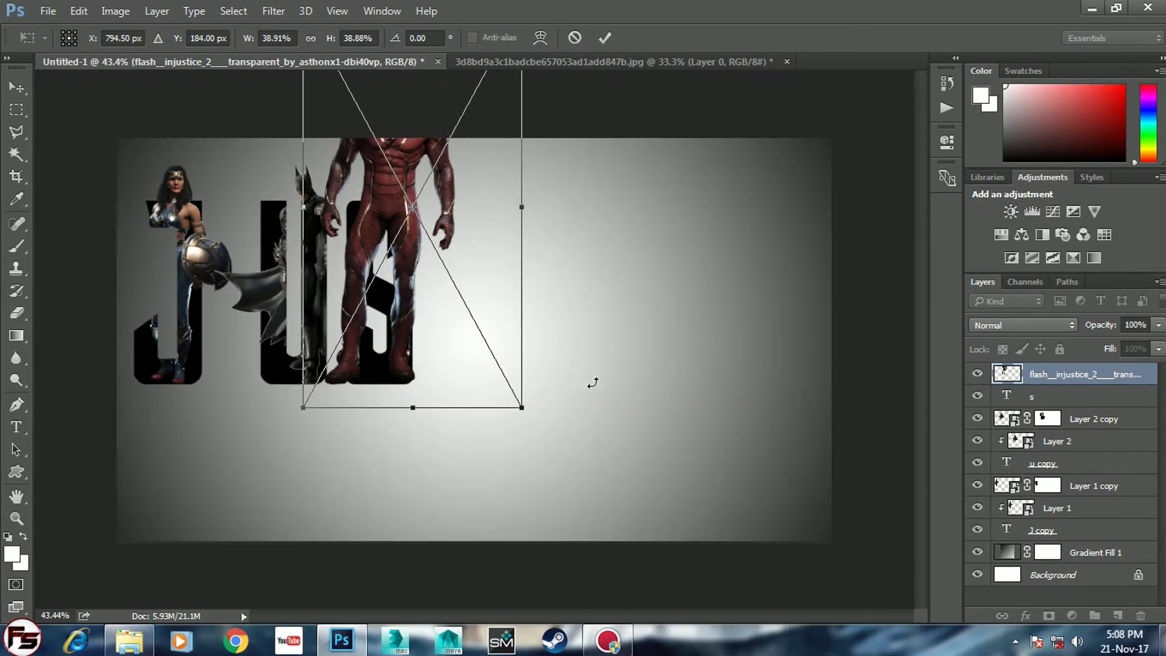
{"action": "scroll", "coordinate": [548, 279], "scroll_direction": "down", "scroll_amount": 1}
{"action": "left_click_drag", "start_coordinate": [510, 87], "coordinate": [465, 161]}
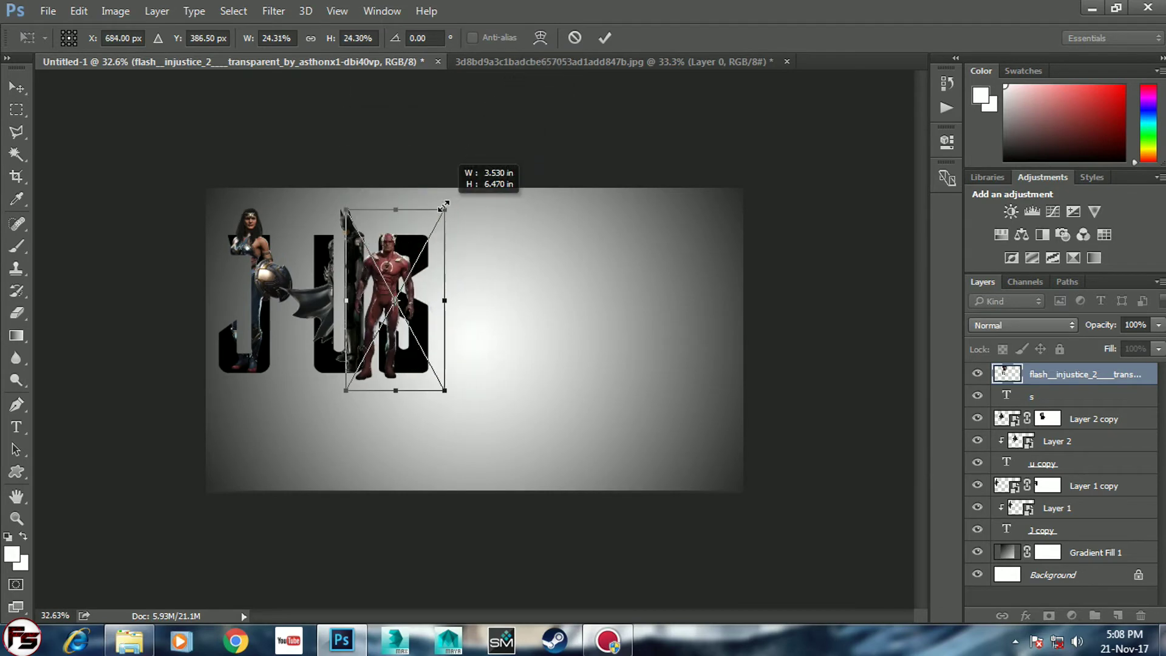
{"action": "scroll", "coordinate": [460, 254], "scroll_direction": "up", "scroll_amount": 1}
{"action": "scroll", "coordinate": [459, 254], "scroll_direction": "up", "scroll_amount": 1}
{"action": "scroll", "coordinate": [456, 253], "scroll_direction": "up", "scroll_amount": 2}
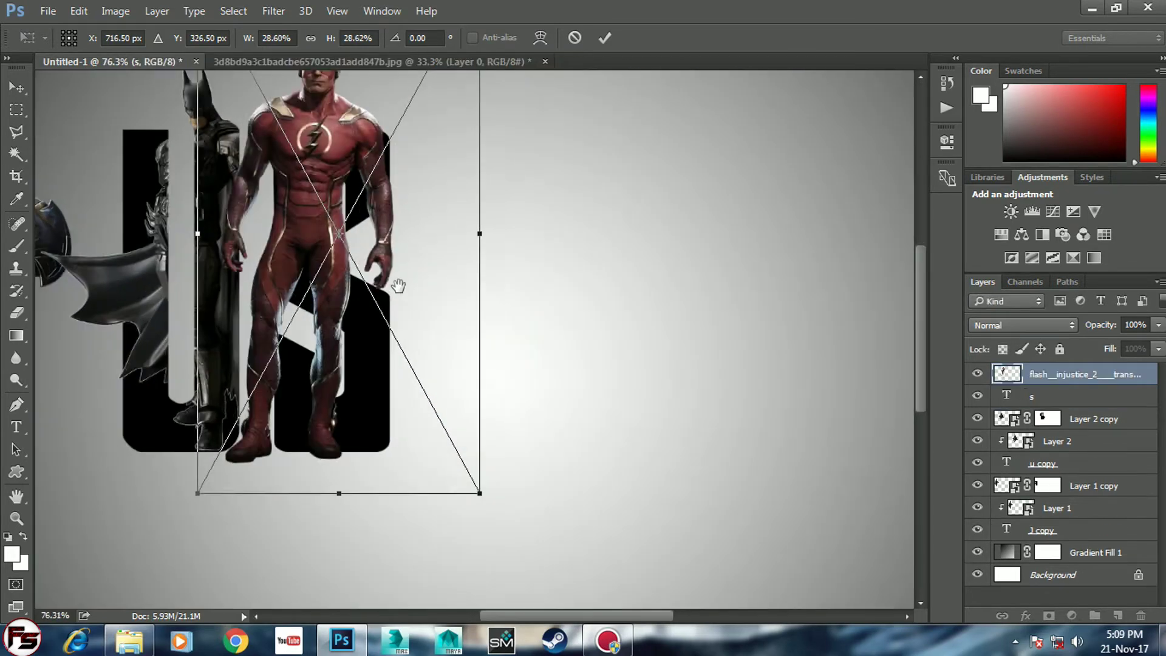
{"action": "scroll", "coordinate": [396, 287], "scroll_direction": "down", "scroll_amount": 1}
{"action": "left_click_drag", "start_coordinate": [495, 417], "coordinate": [494, 406]}
{"action": "left_click_drag", "start_coordinate": [416, 542], "coordinate": [456, 529]}
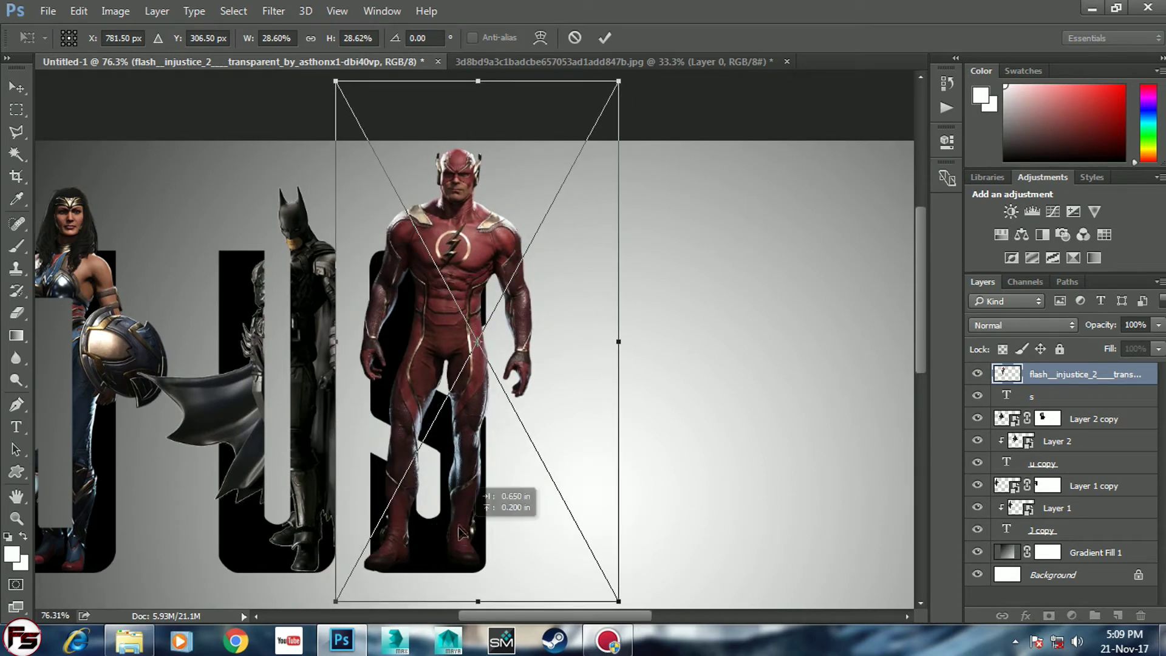
{"action": "scroll", "coordinate": [519, 210], "scroll_direction": "down", "scroll_amount": 1}
{"action": "left_click_drag", "start_coordinate": [606, 99], "coordinate": [578, 150]}
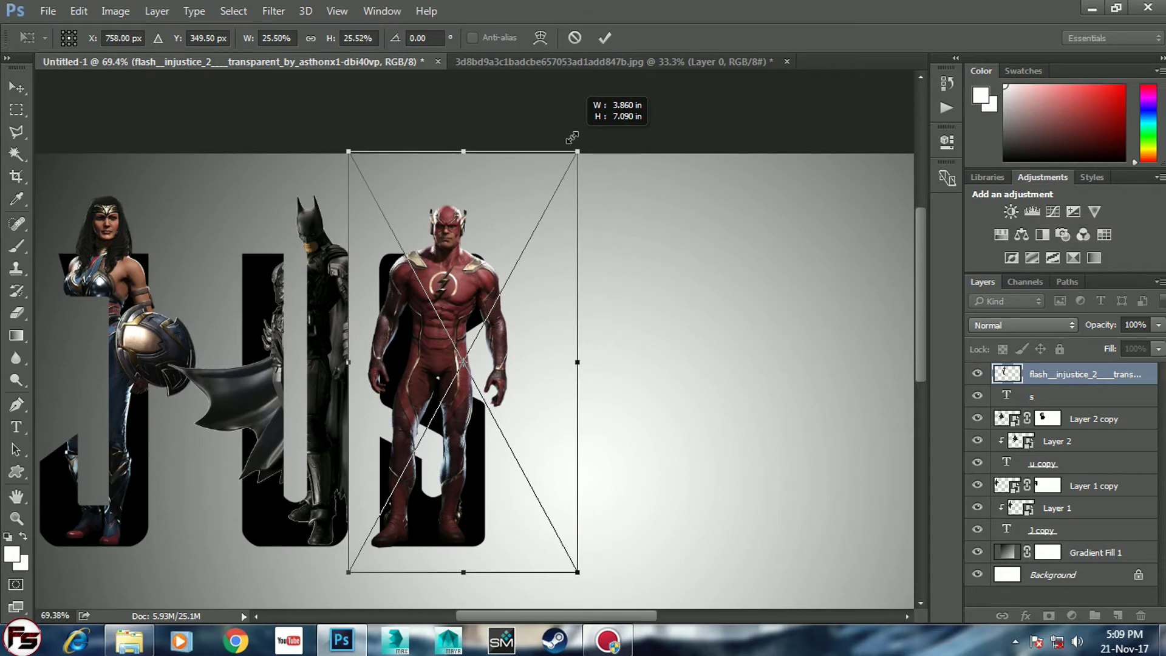
Nudge Flash up and right into place, apply the transform, and clip it into the S.
{"action": "key", "text": "Right"}
{"action": "key", "text": "Right"}
{"action": "key", "text": "Right"}
{"action": "key", "text": "Right"}
{"action": "key", "text": "Right"}
{"action": "key", "text": "Right"}
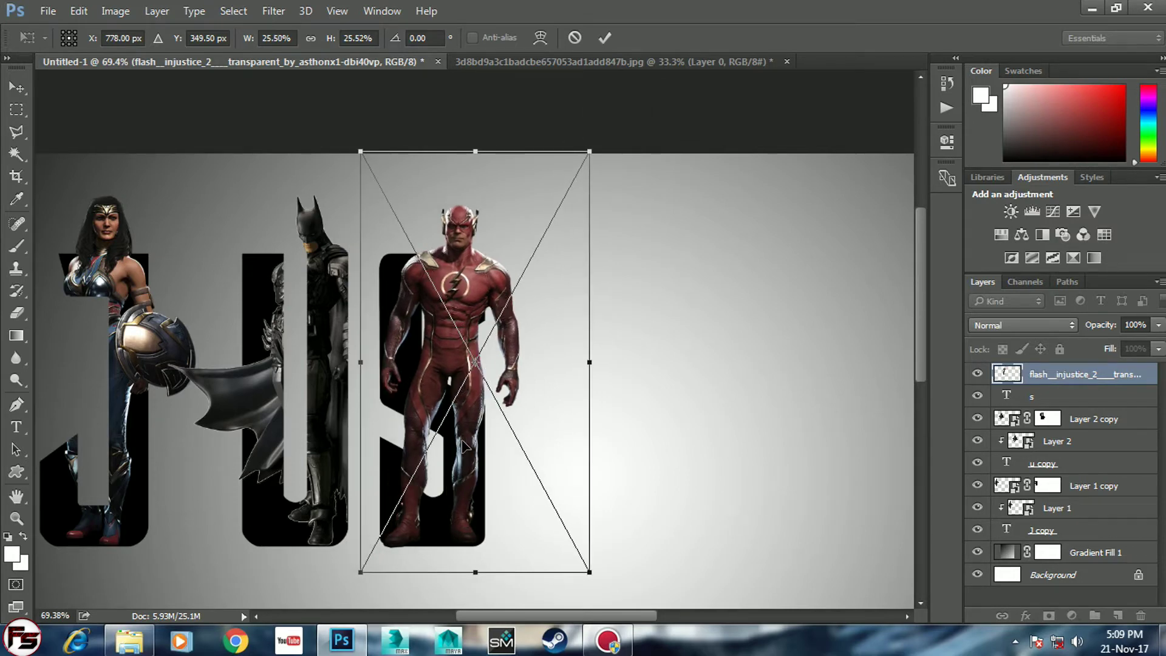
{"action": "key", "text": "Left"}
{"action": "key", "text": "Right"}
{"action": "key", "text": "Right"}
{"action": "key", "text": "Right"}
{"action": "key", "text": "Right"}
{"action": "key", "text": "Right"}
{"action": "key", "text": "Up"}
{"action": "key", "text": "Up"}
{"action": "key", "text": "Right"}
{"action": "key", "text": "Up"}
{"action": "key", "text": "Right"}
{"action": "key", "text": "Right"}
{"action": "key", "text": "Up"}
{"action": "key", "text": "Right"}
{"action": "key", "text": "Up"}
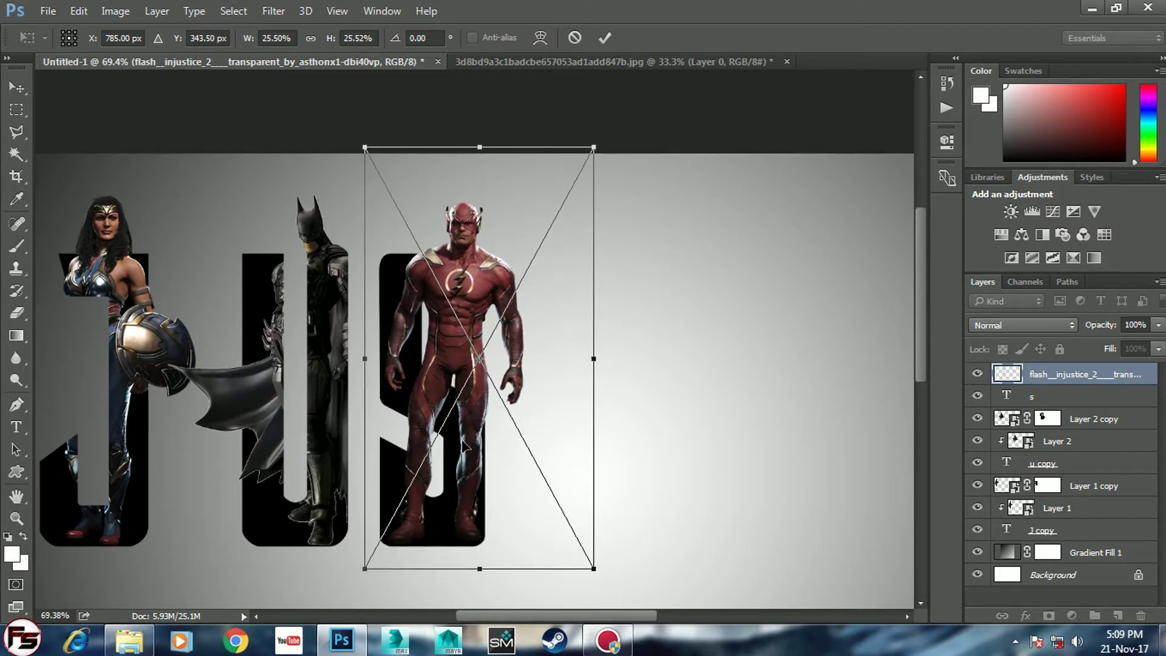
{"action": "key", "text": "Right"}
{"action": "key", "text": "Up"}
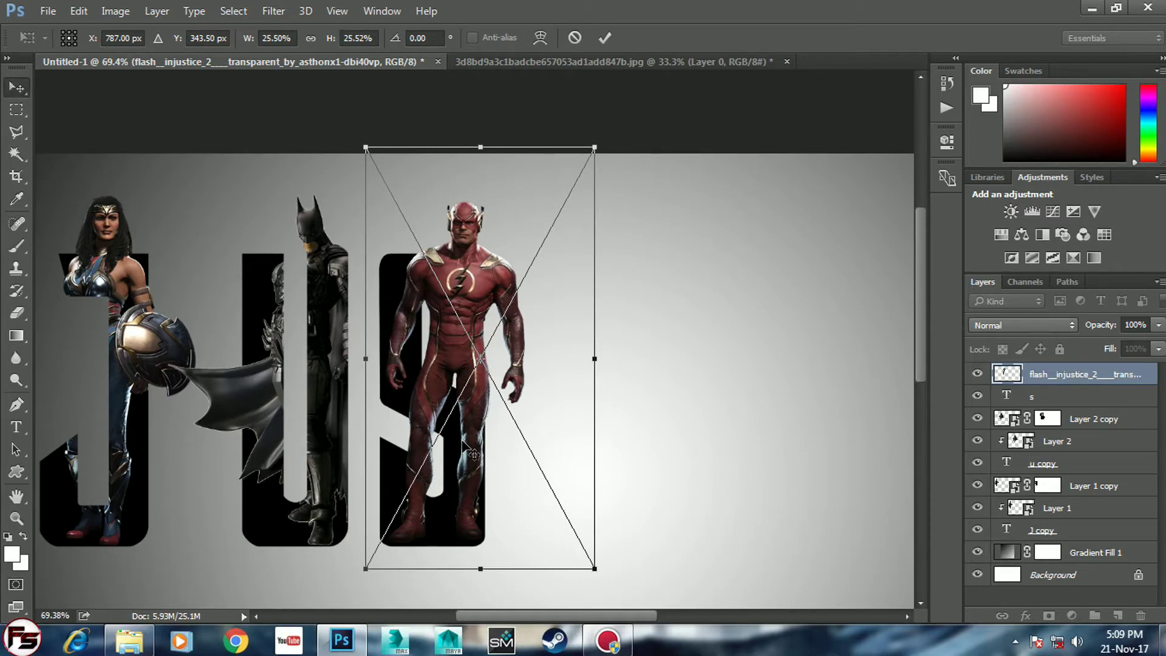
{"action": "key", "text": "Return"}
{"action": "left_click", "coordinate": [1050, 377], "text": "alt"}
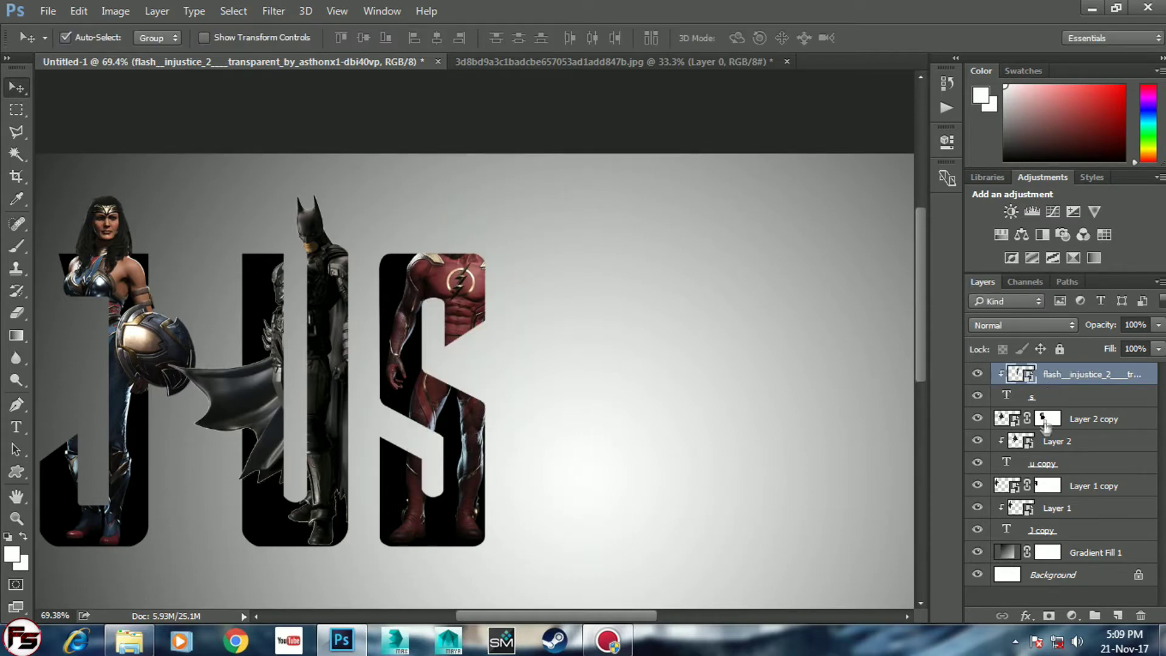
Duplicate Flash unclipped and mask out his body and thigh over the S.
{"action": "key", "text": "ctrl+j"}
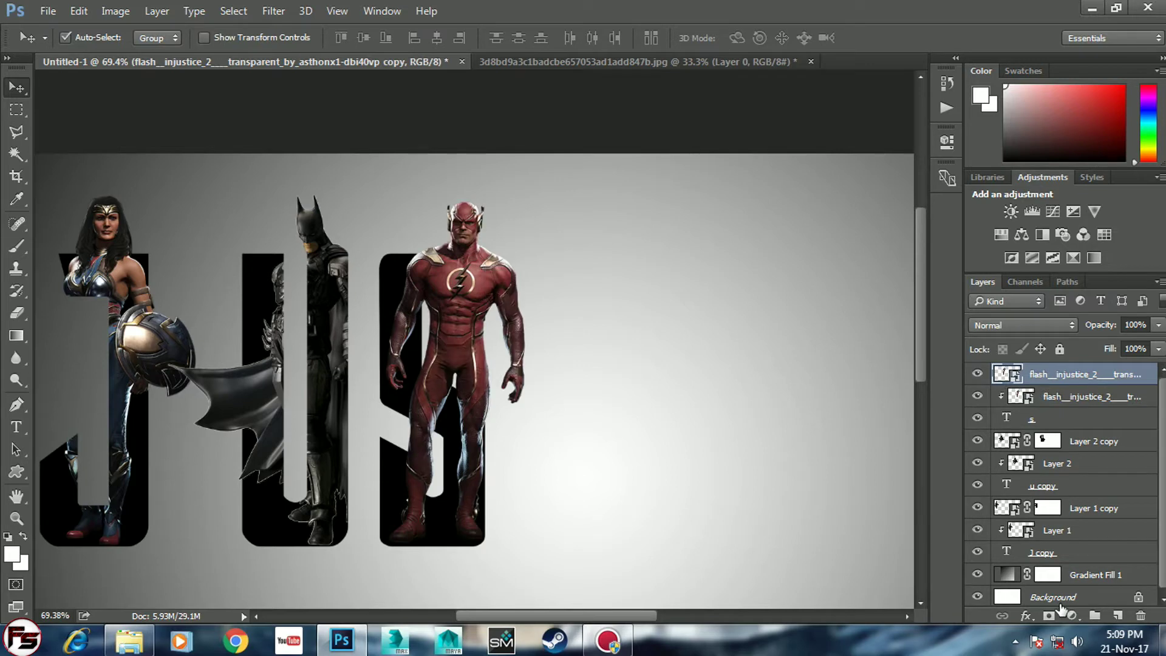
{"action": "left_click", "coordinate": [1050, 617]}
{"action": "key", "text": "b"}
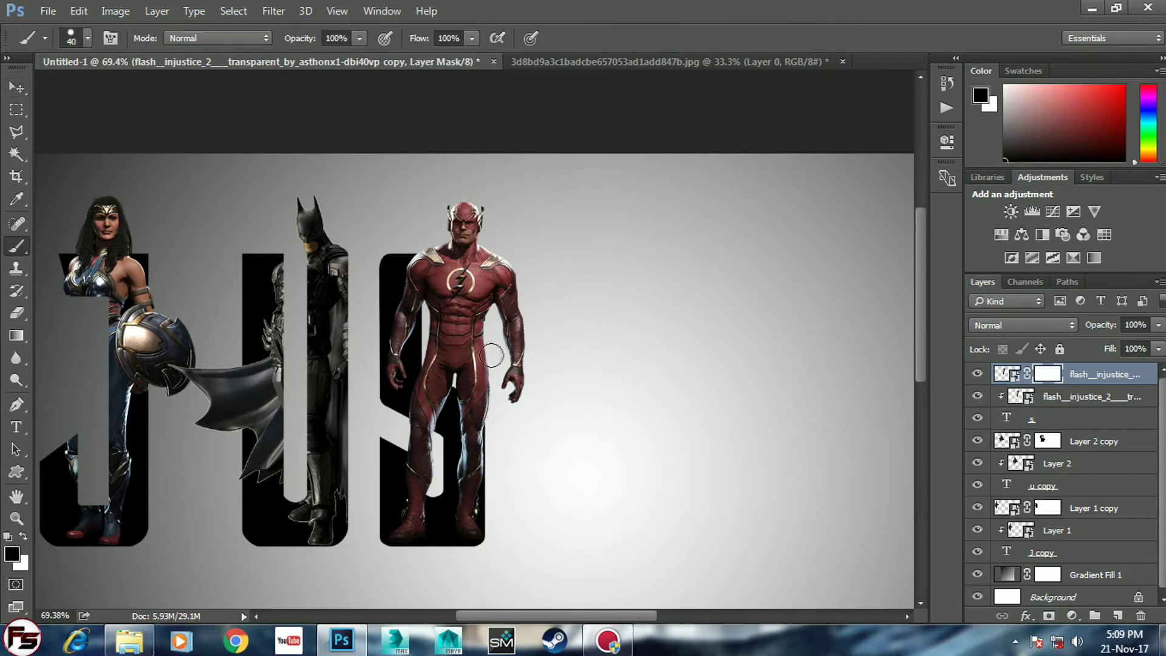
{"action": "mouse_move", "coordinate": [419, 301]}
{"action": "left_mouse_down"}
{"action": "mouse_move", "coordinate": [476, 418]}
{"action": "mouse_move", "coordinate": [480, 383]}
{"action": "left_mouse_up"}
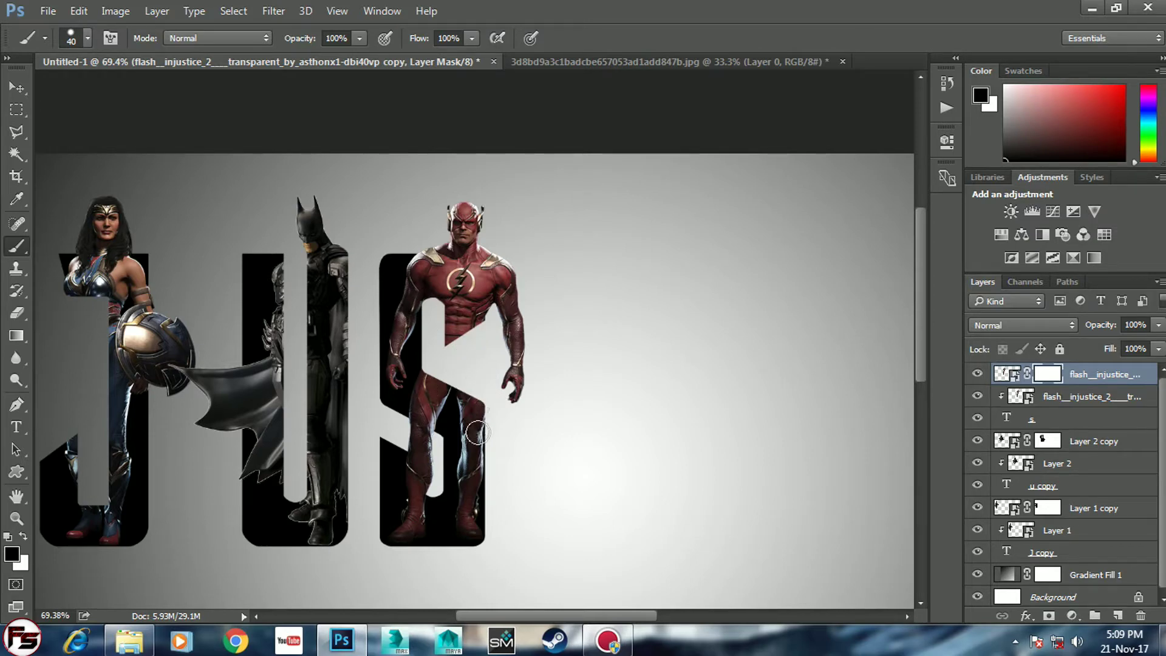
{"action": "left_click_drag", "start_coordinate": [416, 435], "coordinate": [419, 486]}
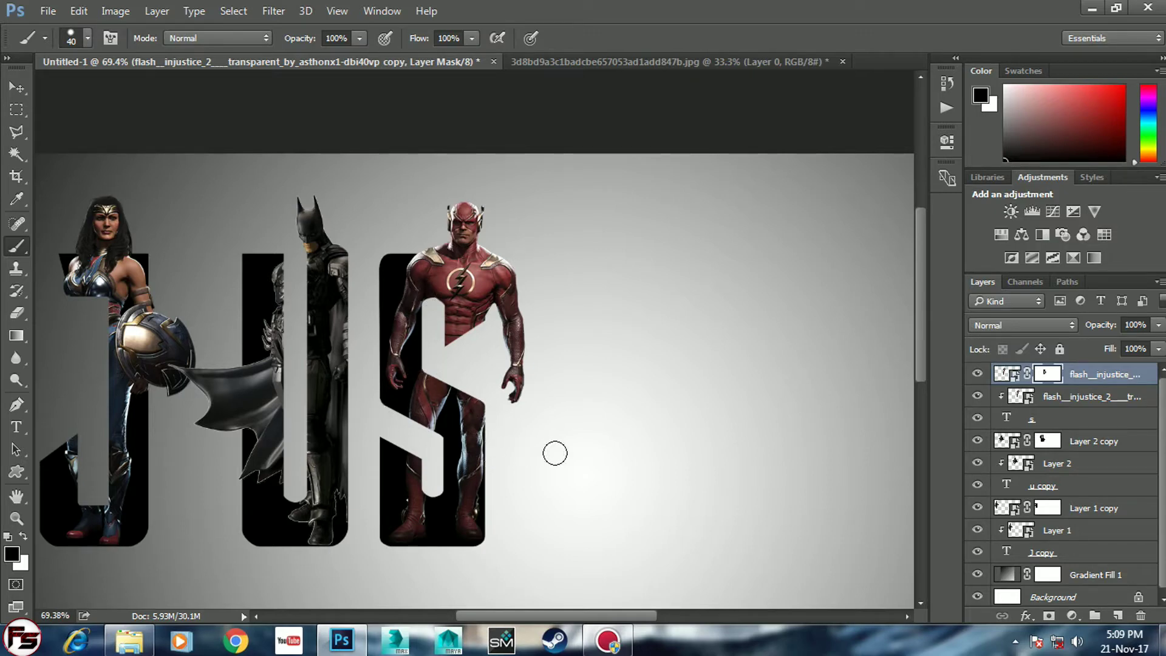
Duplicate the s letter layer.
{"action": "key", "text": "v"}
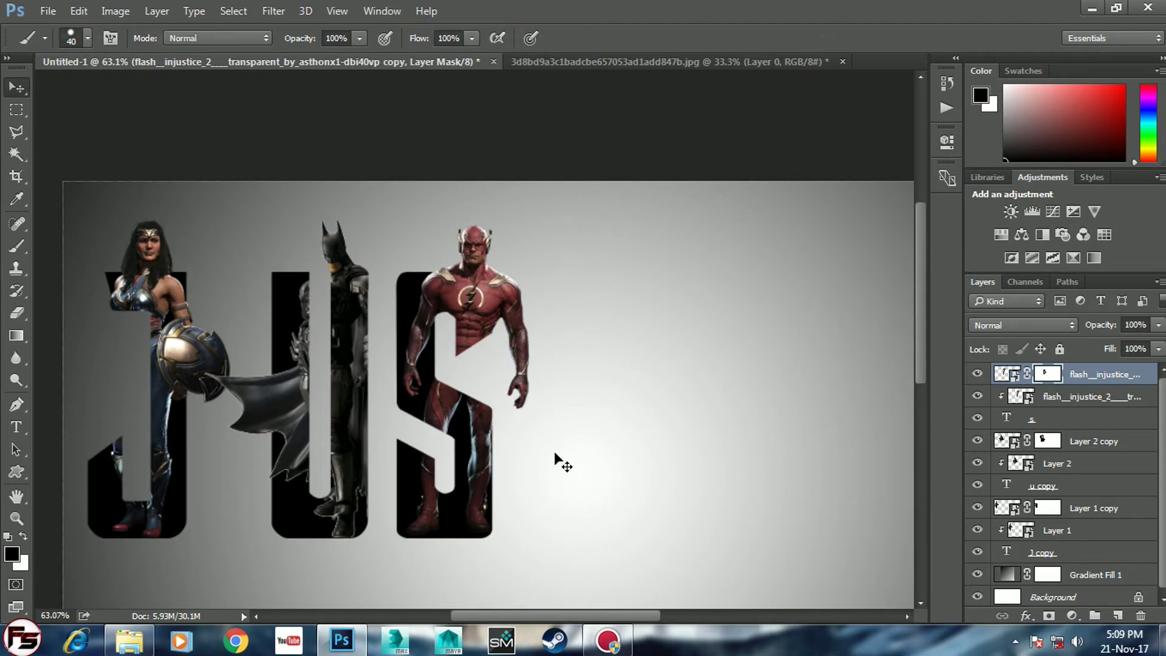
{"action": "left_click", "coordinate": [1066, 417]}
{"action": "key", "text": "ctrl+j"}
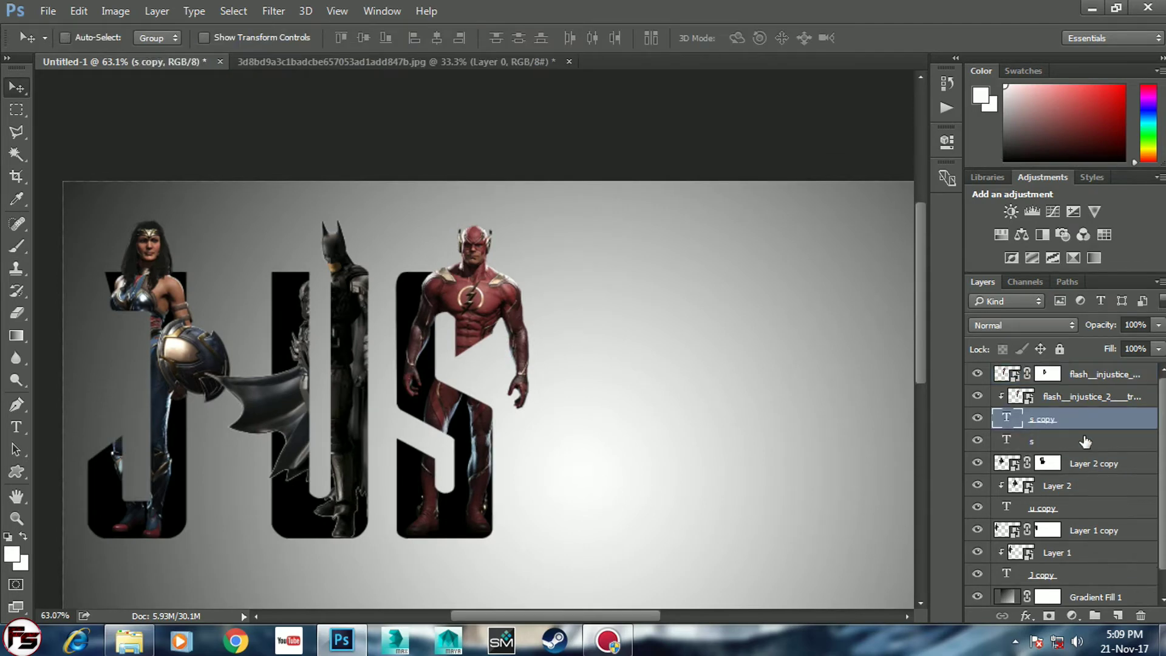
Move the duplicate S above the Flash layers, shift it right, and retype it as 't'.
{"action": "left_click_drag", "start_coordinate": [1085, 442], "coordinate": [1082, 368]}
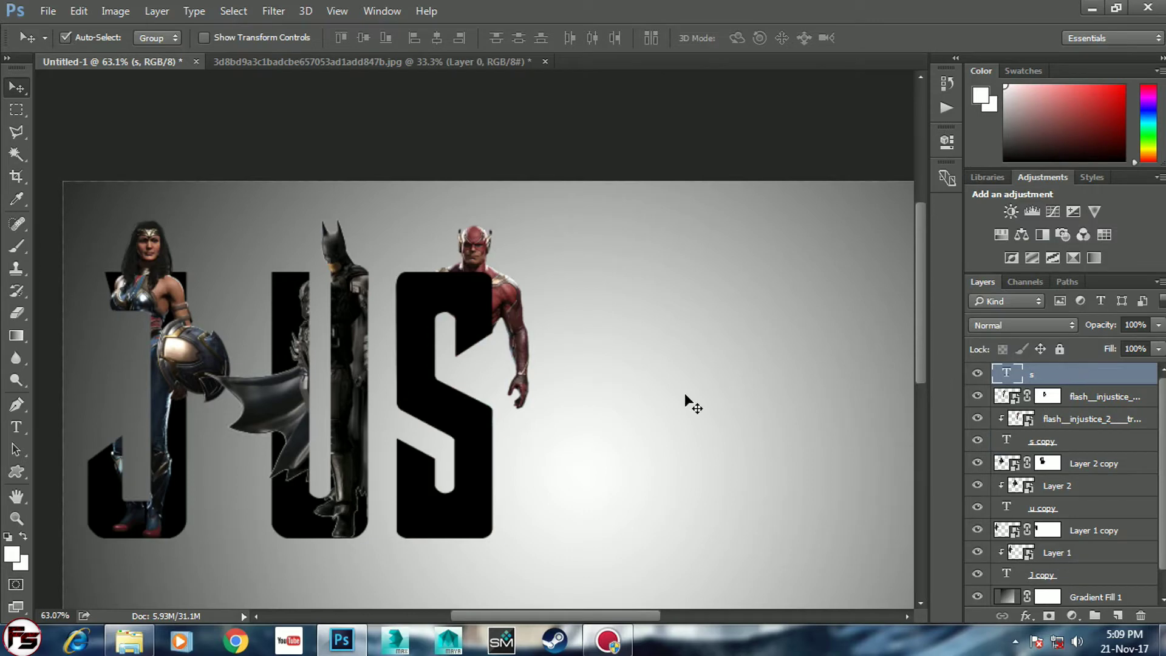
{"action": "key", "text": "shift+Right"}
{"action": "key", "text": "shift+Right"}
{"action": "key", "text": "shift+Right"}
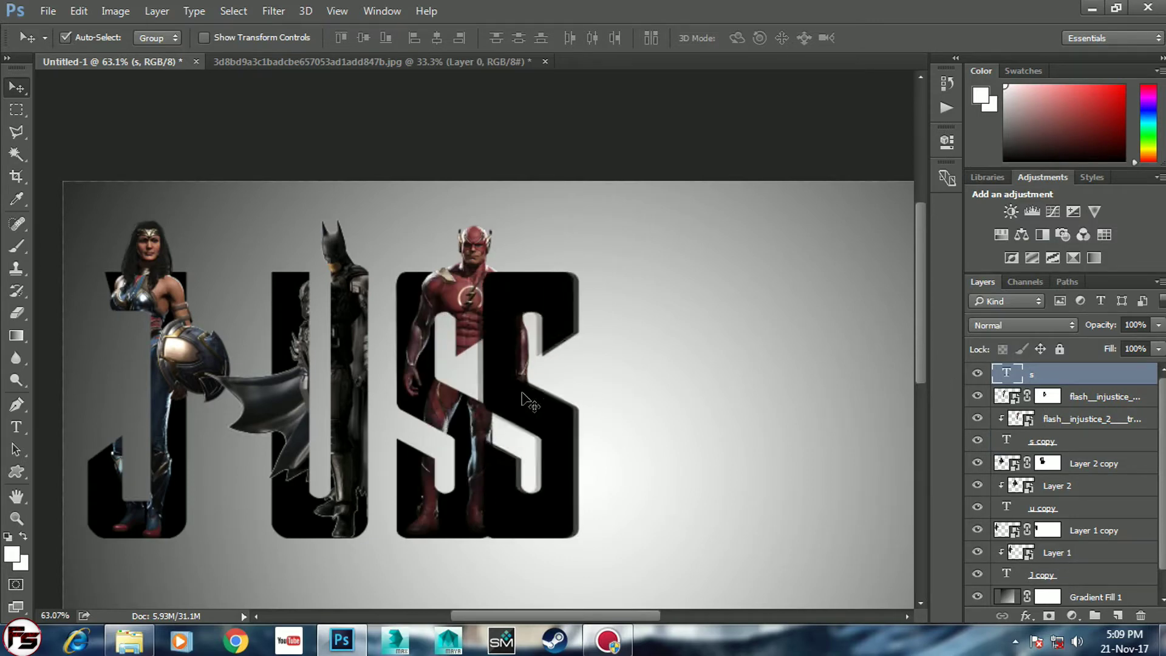
{"action": "key", "text": "shift+Right"}
{"action": "key", "text": "shift+Right"}
{"action": "key", "text": "shift+Right"}
{"action": "key", "text": "shift+Right"}
{"action": "key", "text": "shift+Right"}
{"action": "key", "text": "shift+Right"}
{"action": "key", "text": "shift+Right"}
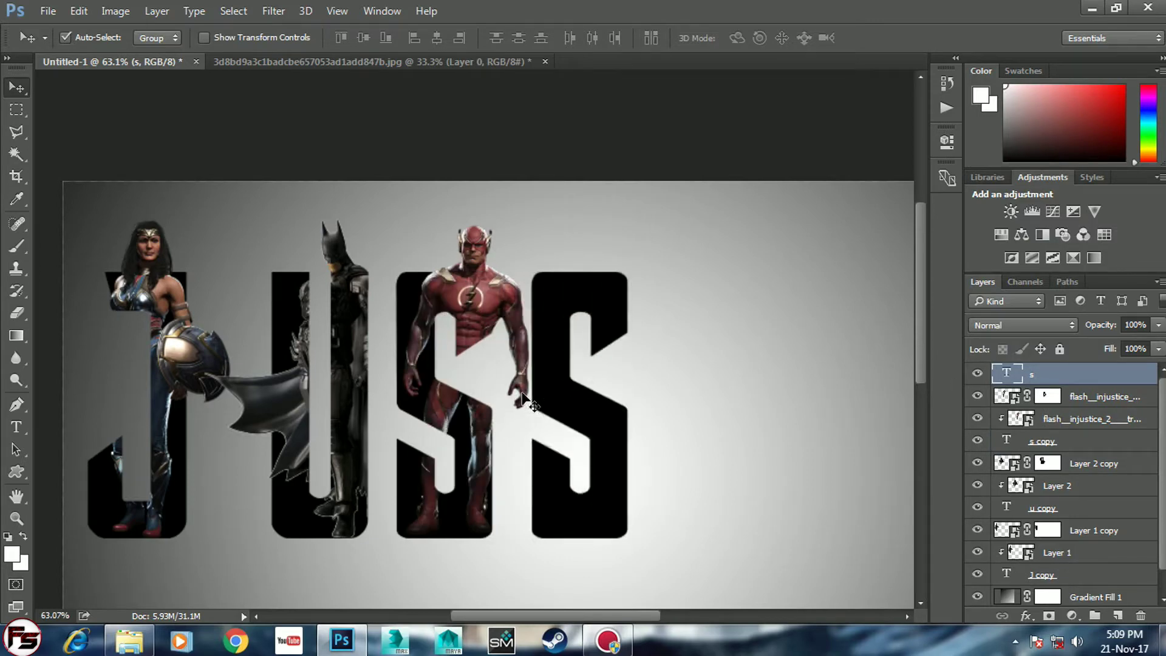
{"action": "key", "text": "t"}
{"action": "left_click_drag", "start_coordinate": [624, 423], "coordinate": [511, 411]}
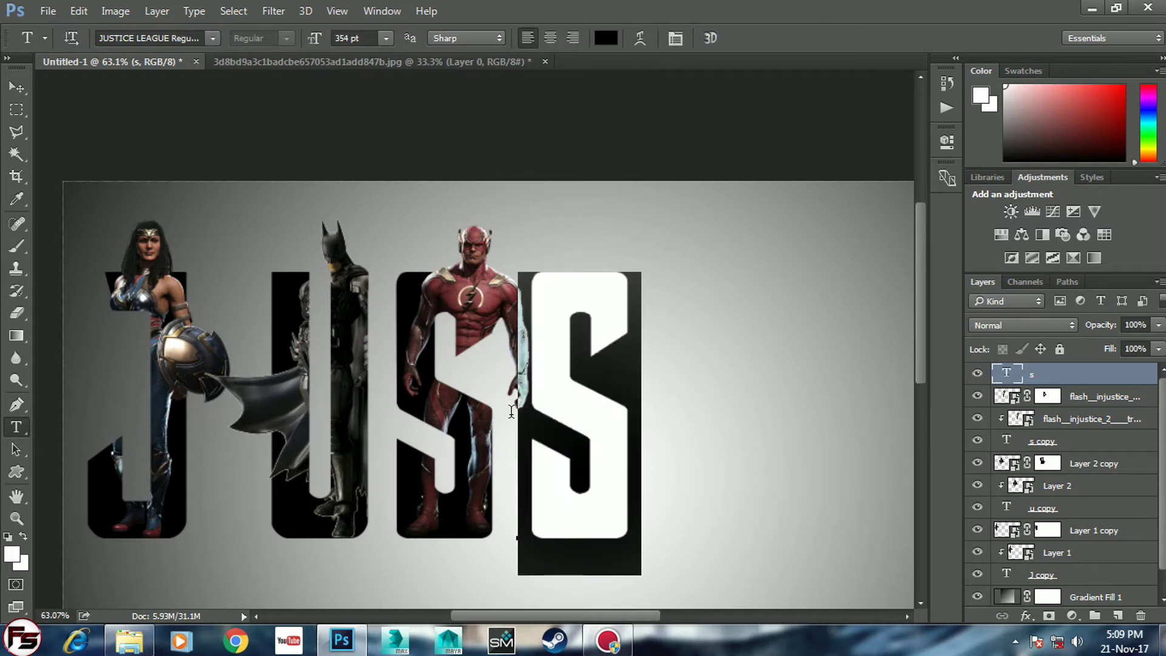
{"action": "type", "text": "t"}
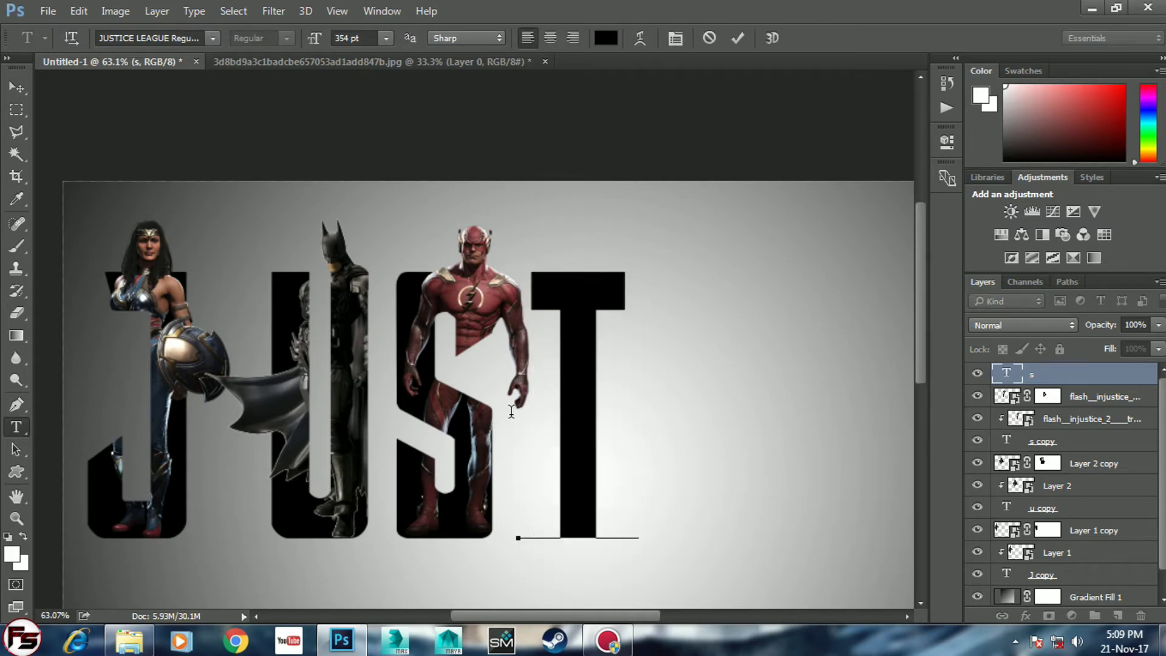
{"action": "key", "text": "ctrl+Return"}
{"action": "key", "text": "v"}
Open superman.psd from the character images folder.
{"action": "left_click", "coordinate": [129, 641]}
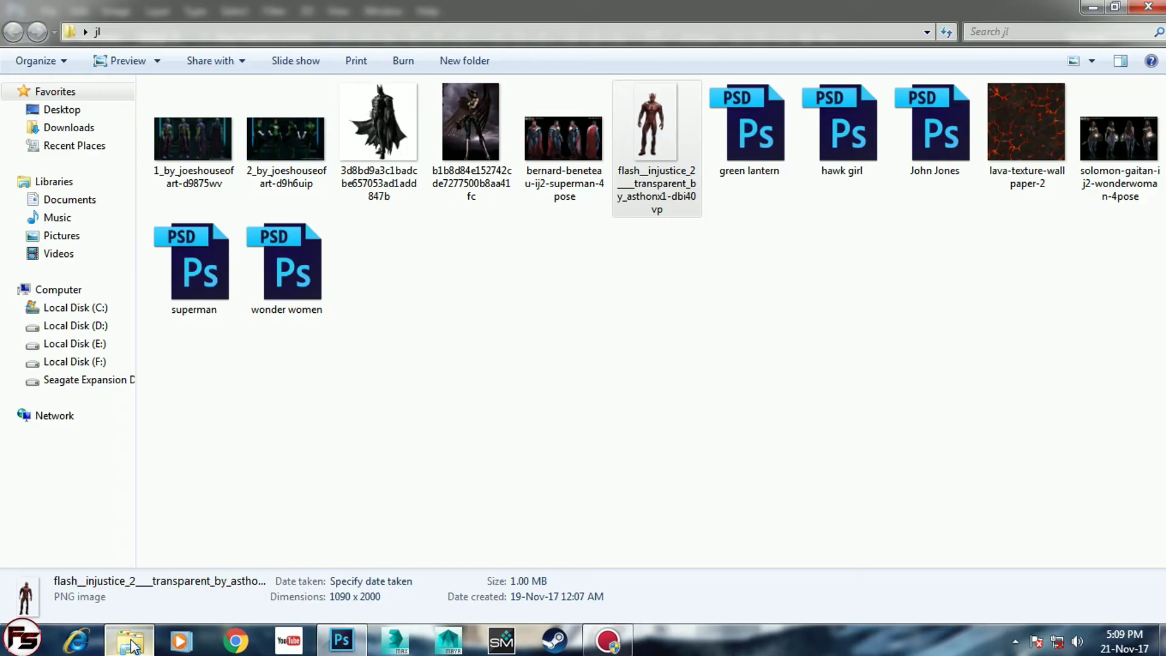
{"action": "left_click", "coordinate": [556, 241]}
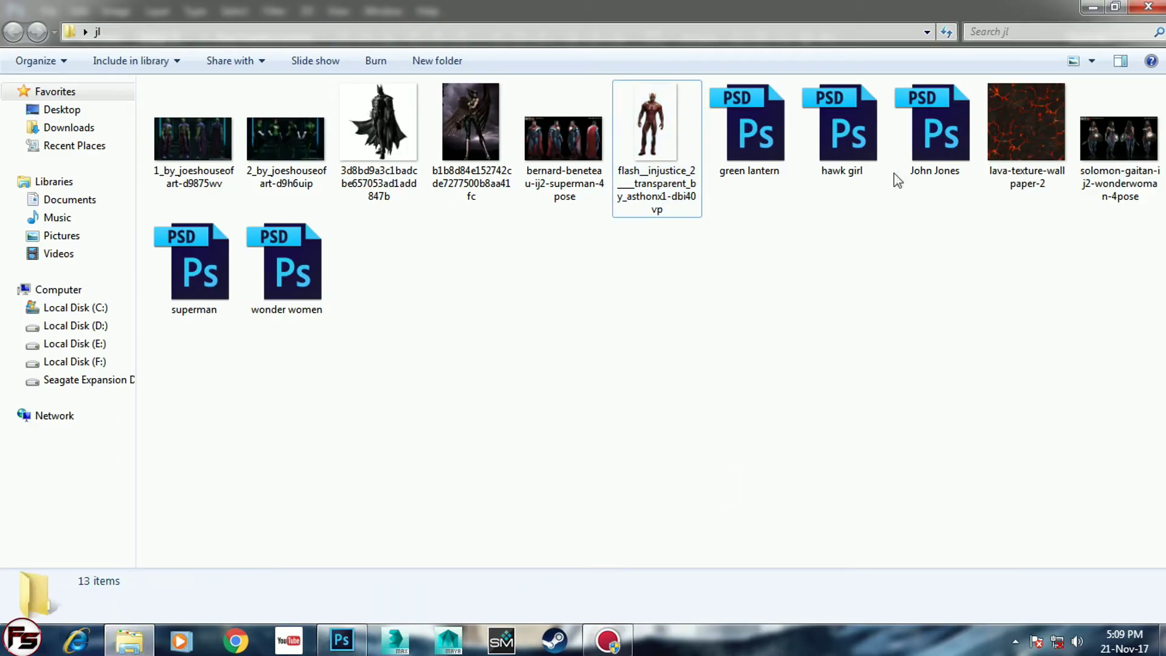
{"action": "left_click", "coordinate": [188, 307]}
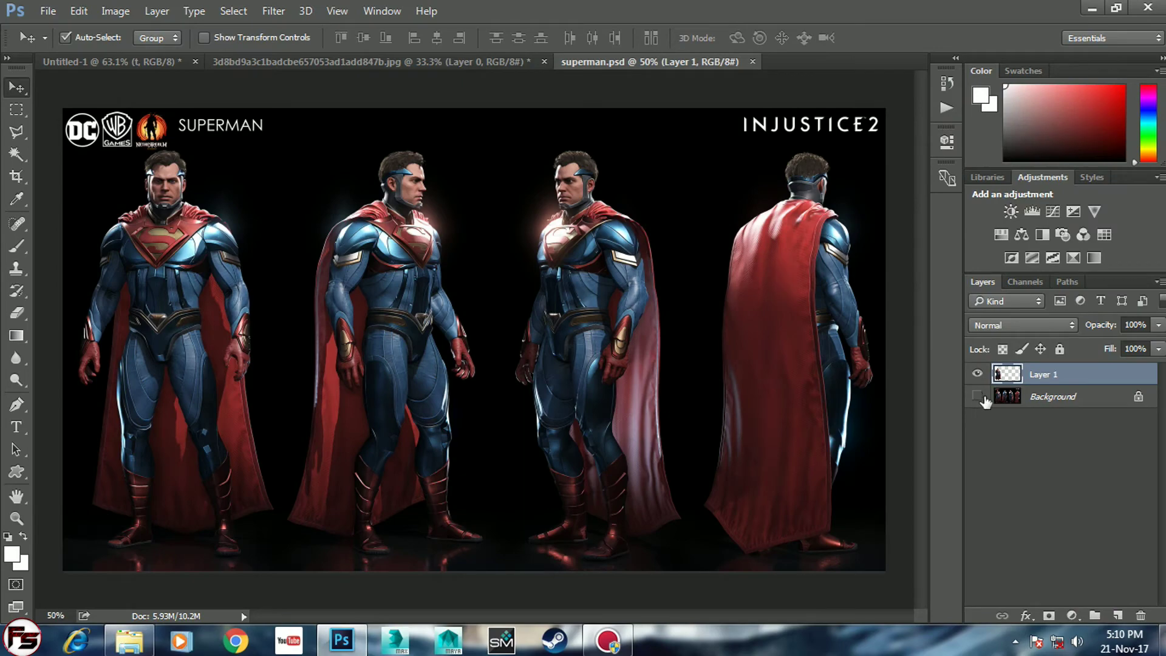
Convert the superman Layer 1 to a smart object and close the jpg without saving.
{"action": "left_click", "coordinate": [978, 396]}
{"action": "left_click", "coordinate": [978, 395]}
{"action": "right_click", "coordinate": [1040, 376]}
{"action": "left_click", "coordinate": [825, 293]}
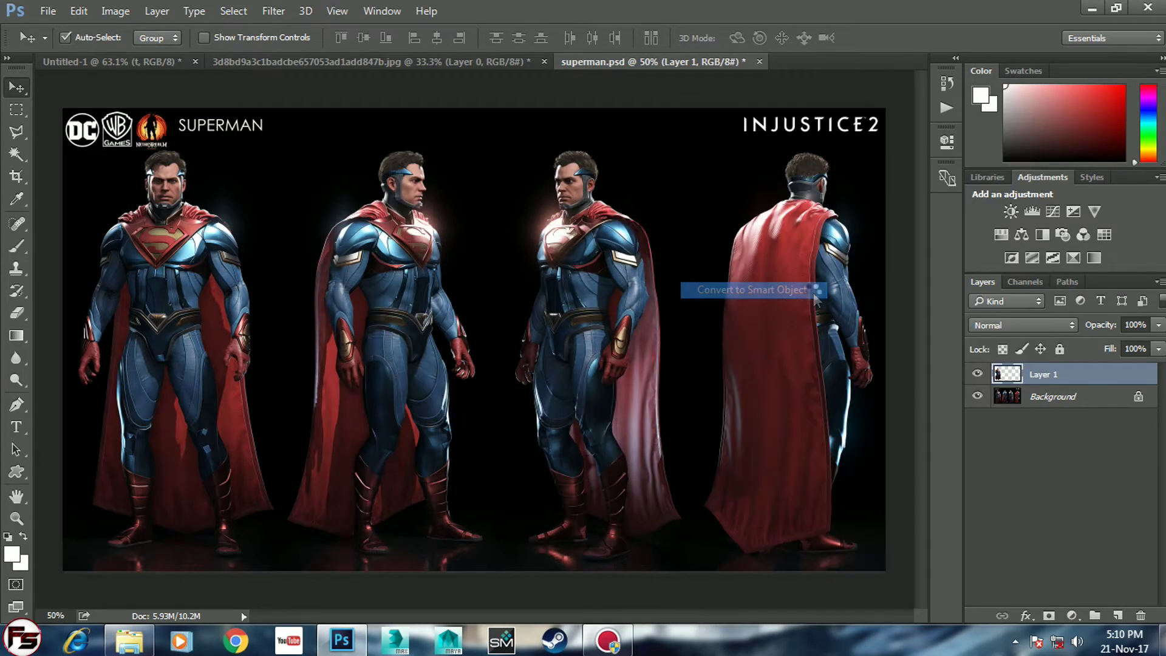
{"action": "left_click", "coordinate": [544, 61]}
{"action": "left_click", "coordinate": [597, 264]}
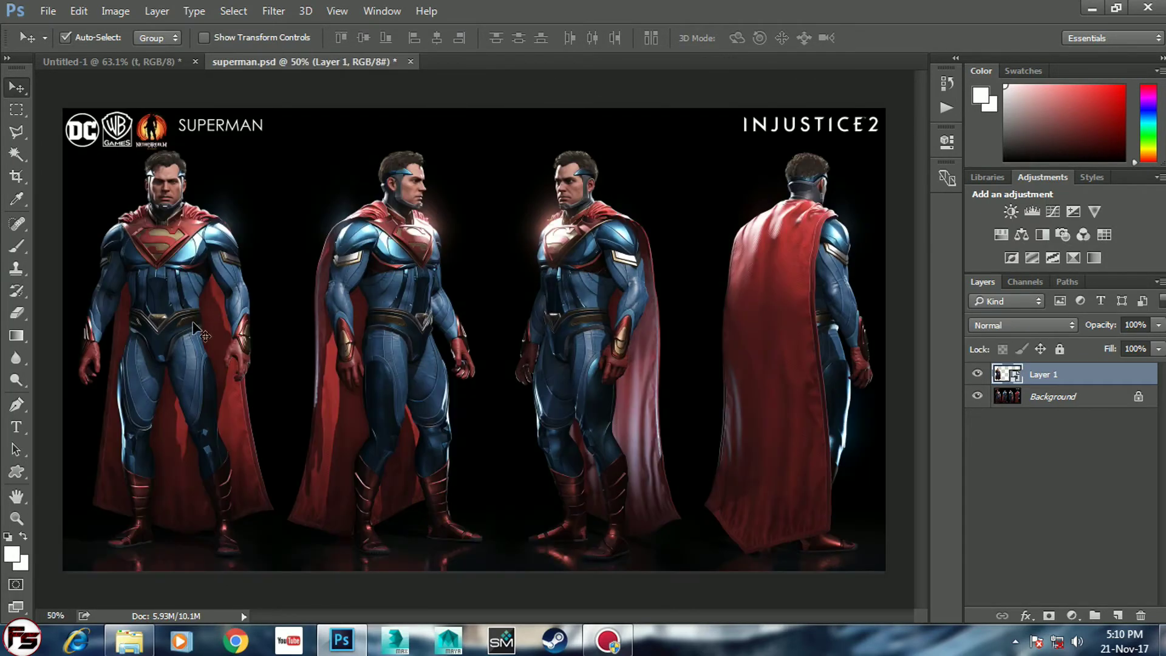
Bring Superman into the poster, shrink him to about half size, and move him onto the T.
{"action": "left_click_drag", "start_coordinate": [196, 329], "coordinate": [143, 102]}
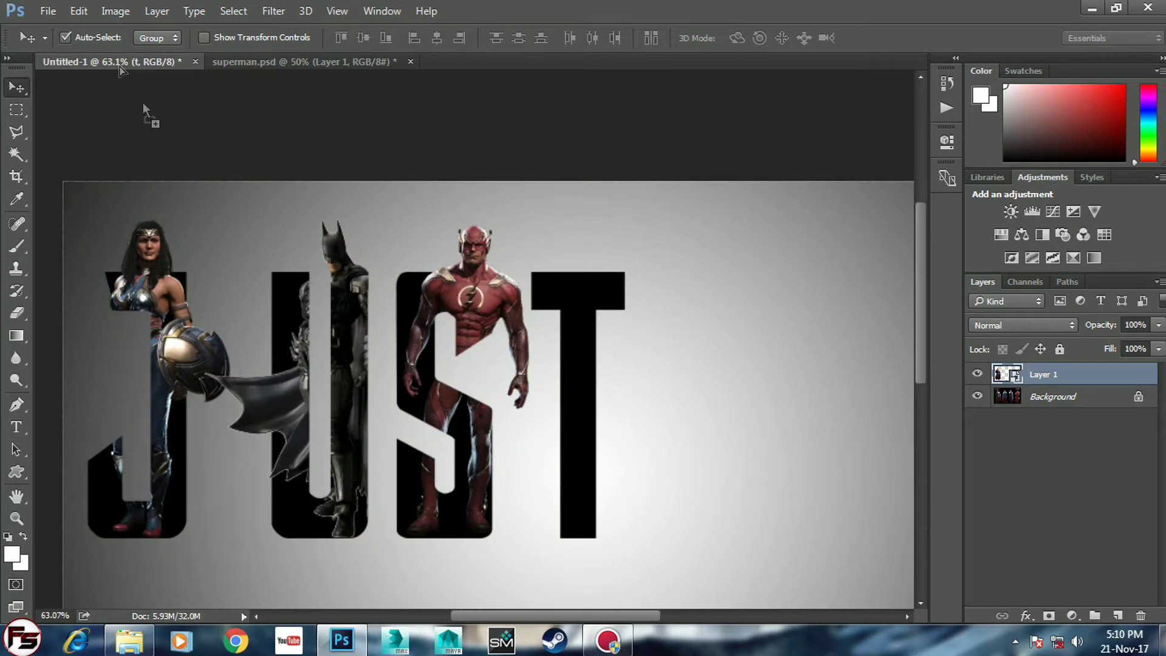
{"action": "left_click_drag", "start_coordinate": [144, 102], "coordinate": [486, 340]}
{"action": "key", "text": "ctrl+0"}
{"action": "key", "text": "ctrl+t"}
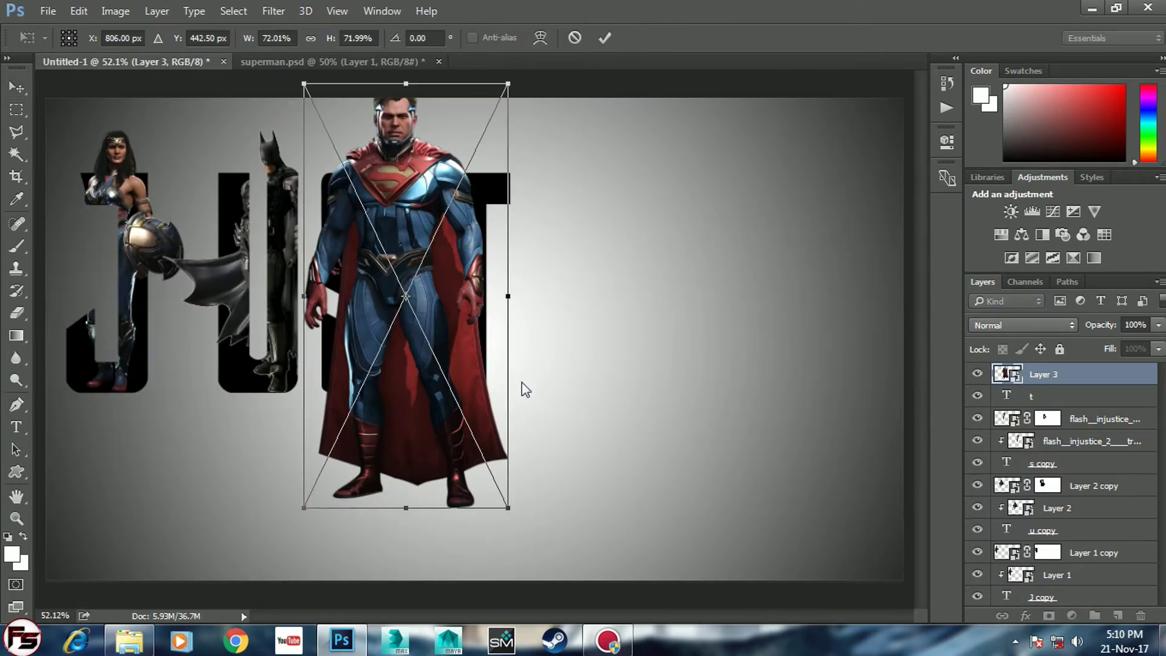
{"action": "left_click_drag", "start_coordinate": [301, 81], "coordinate": [361, 204]}
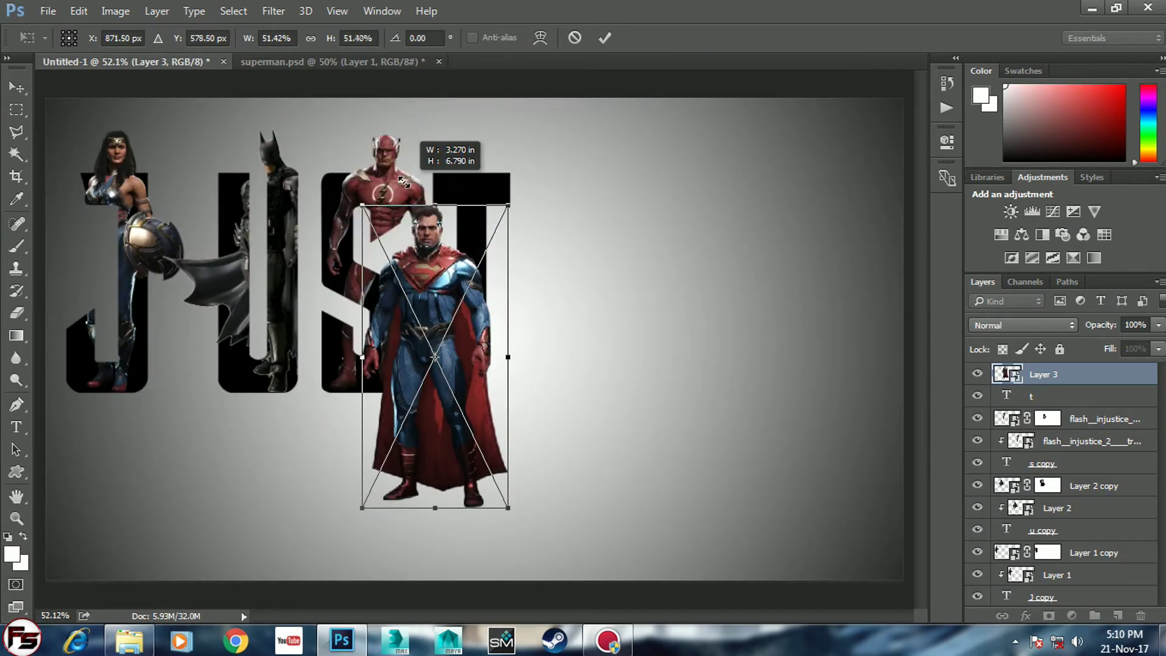
{"action": "left_click_drag", "start_coordinate": [462, 398], "coordinate": [488, 323]}
{"action": "scroll", "coordinate": [488, 323], "scroll_direction": "up", "scroll_amount": 1}
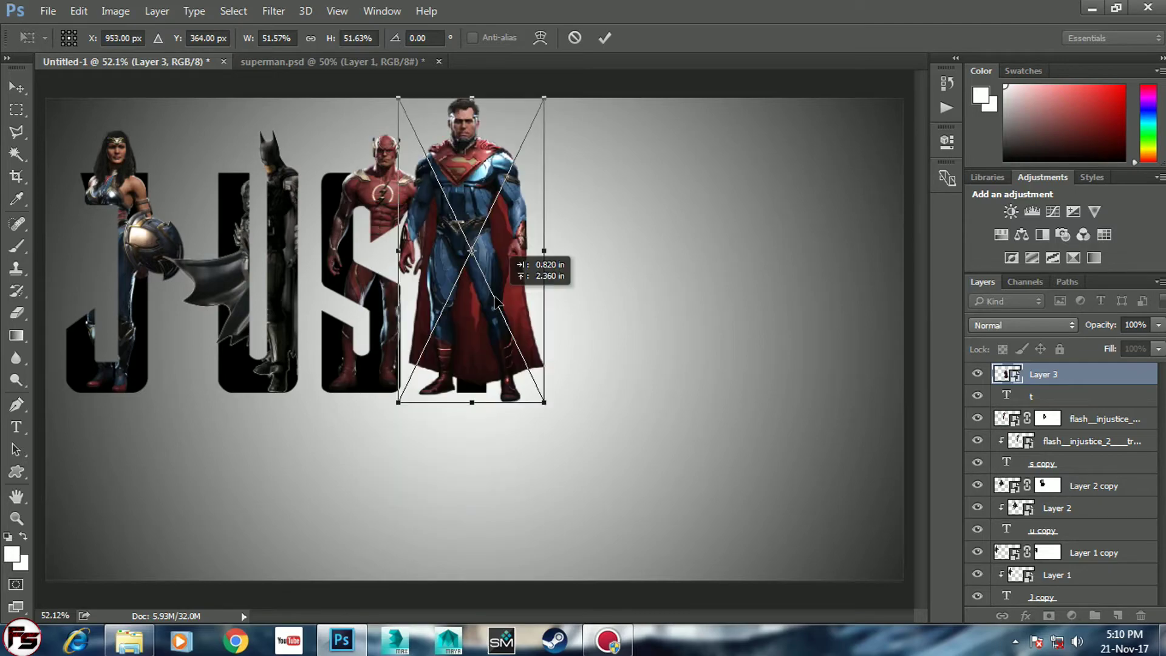
{"action": "scroll", "coordinate": [471, 267], "scroll_direction": "up", "scroll_amount": 5}
{"action": "scroll", "coordinate": [486, 423], "scroll_direction": "up", "scroll_amount": 1}
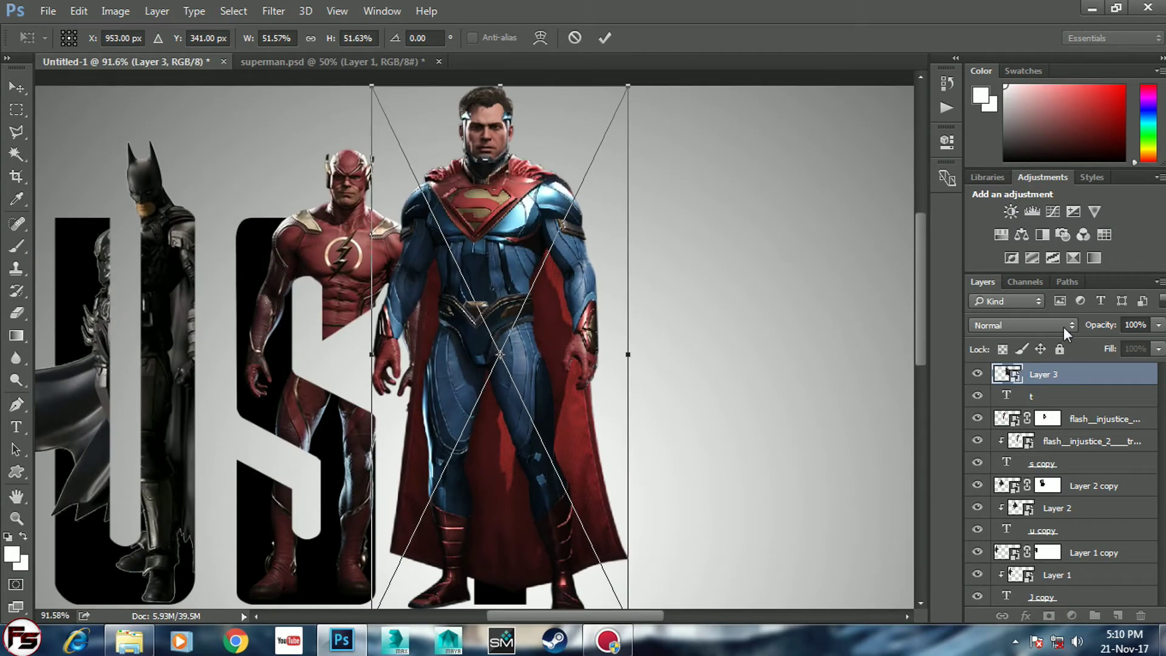
Lower Superman's opacity to 61%, scale him to about 45.75% to fit the T, and apply.
{"action": "left_click_drag", "start_coordinate": [1098, 326], "coordinate": [1073, 327]}
{"action": "scroll", "coordinate": [484, 175], "scroll_direction": "down", "scroll_amount": 2}
{"action": "left_click_drag", "start_coordinate": [443, 121], "coordinate": [467, 161]}
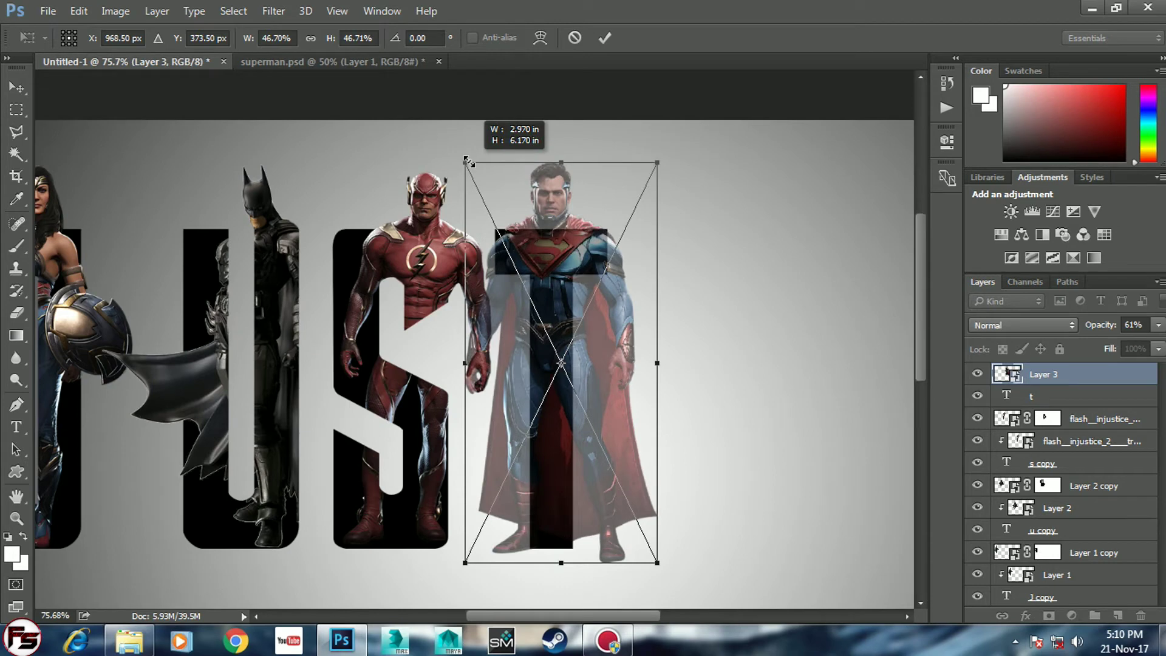
{"action": "left_click_drag", "start_coordinate": [467, 161], "coordinate": [465, 159]}
{"action": "scroll", "coordinate": [548, 298], "scroll_direction": "up", "scroll_amount": 2}
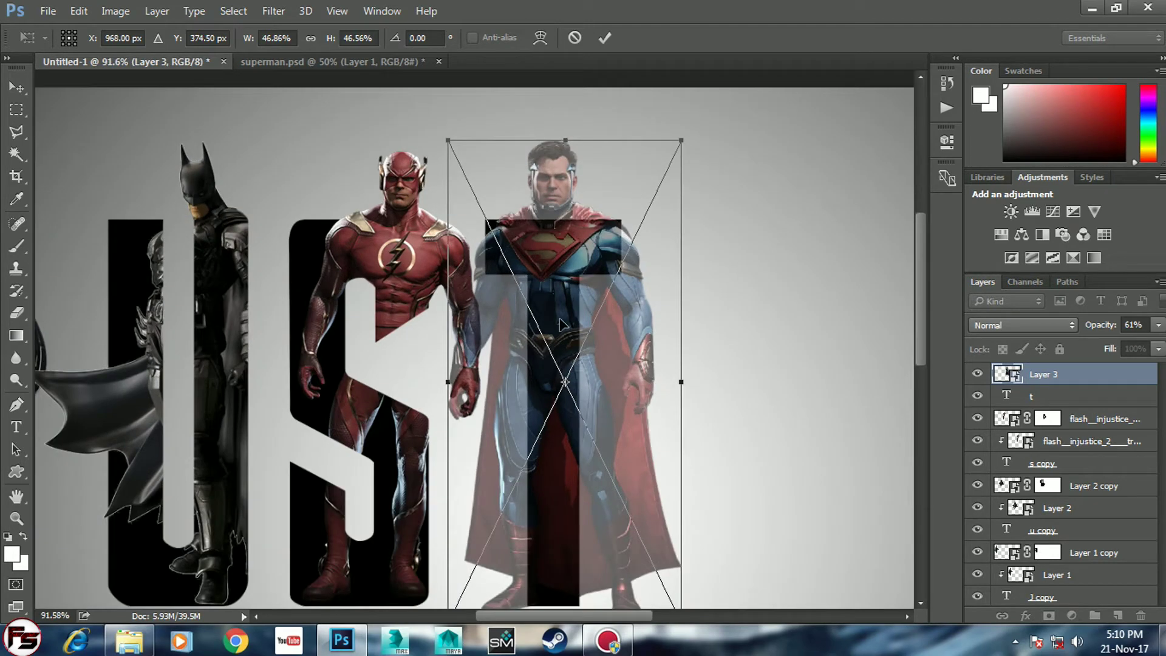
{"action": "left_click_drag", "start_coordinate": [448, 146], "coordinate": [455, 156]}
{"action": "key", "text": "Left"}
{"action": "key", "text": "Left"}
{"action": "key", "text": "Left"}
{"action": "key", "text": "Left"}
{"action": "key", "text": "Up"}
{"action": "key", "text": "Up"}
{"action": "key", "text": "Up"}
{"action": "key", "text": "Up"}
{"action": "key", "text": "Up"}
{"action": "key", "text": "Up"}
{"action": "key", "text": "Up"}
{"action": "key", "text": "Up"}
{"action": "key", "text": "Up"}
{"action": "key", "text": "Up"}
{"action": "key", "text": "Up"}
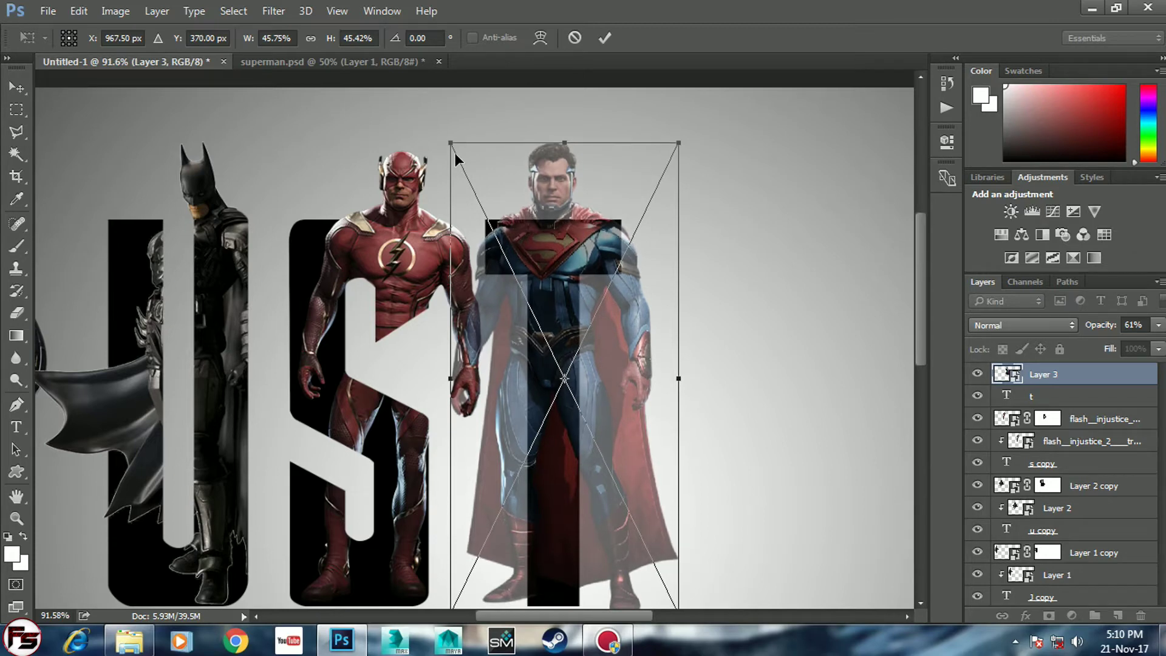
{"action": "key", "text": "Return"}
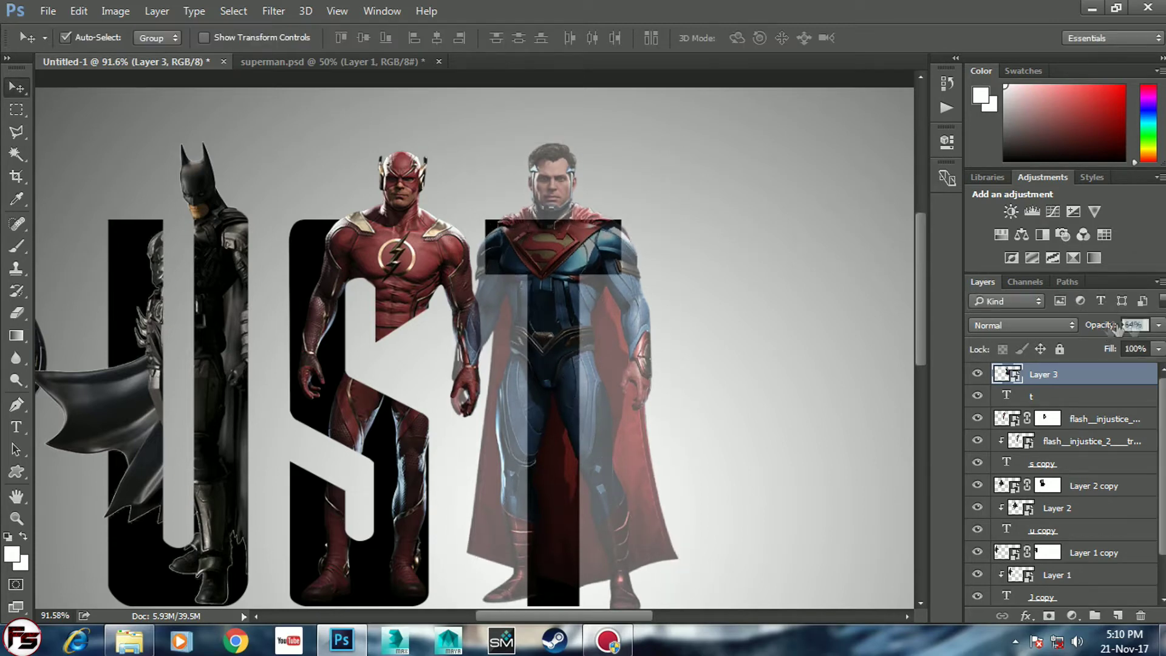
Restore Superman to full opacity, clip him into the T, and duplicate the layer.
{"action": "key", "text": "0"}
{"action": "left_click", "coordinate": [1068, 378], "text": "alt"}
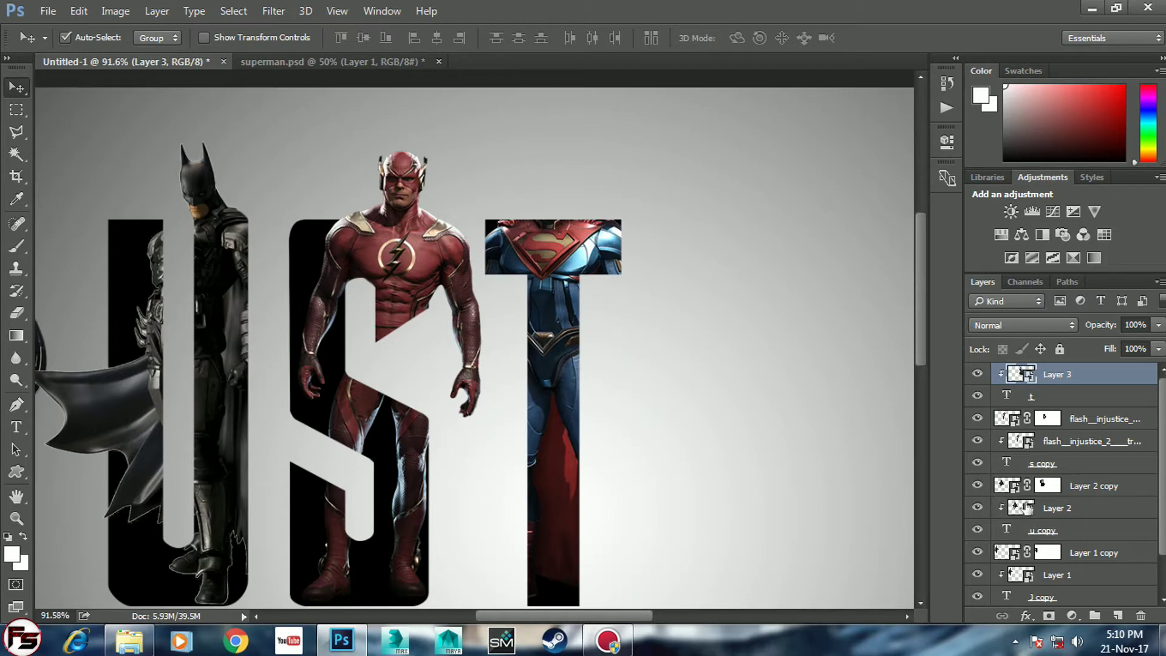
{"action": "key", "text": "ctrl+j"}
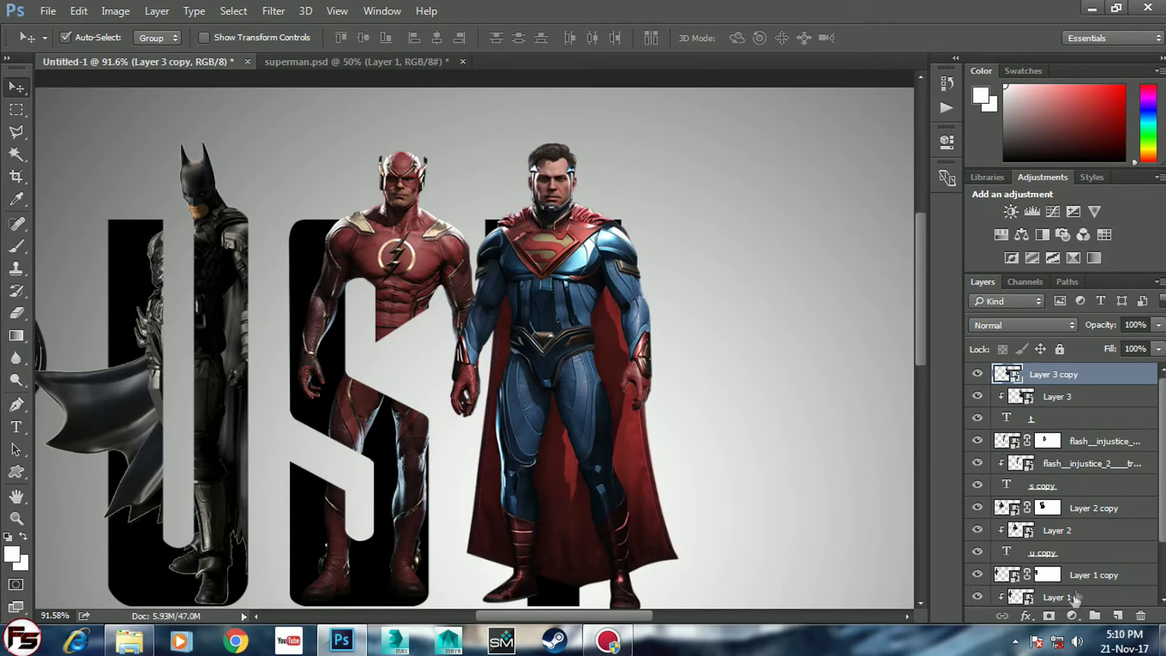
Mask the Superman copy in black with a size-100 brush, hiding his arms and cape.
{"action": "left_click", "coordinate": [1050, 615]}
{"action": "key", "text": "d"}
{"action": "key", "text": "b"}
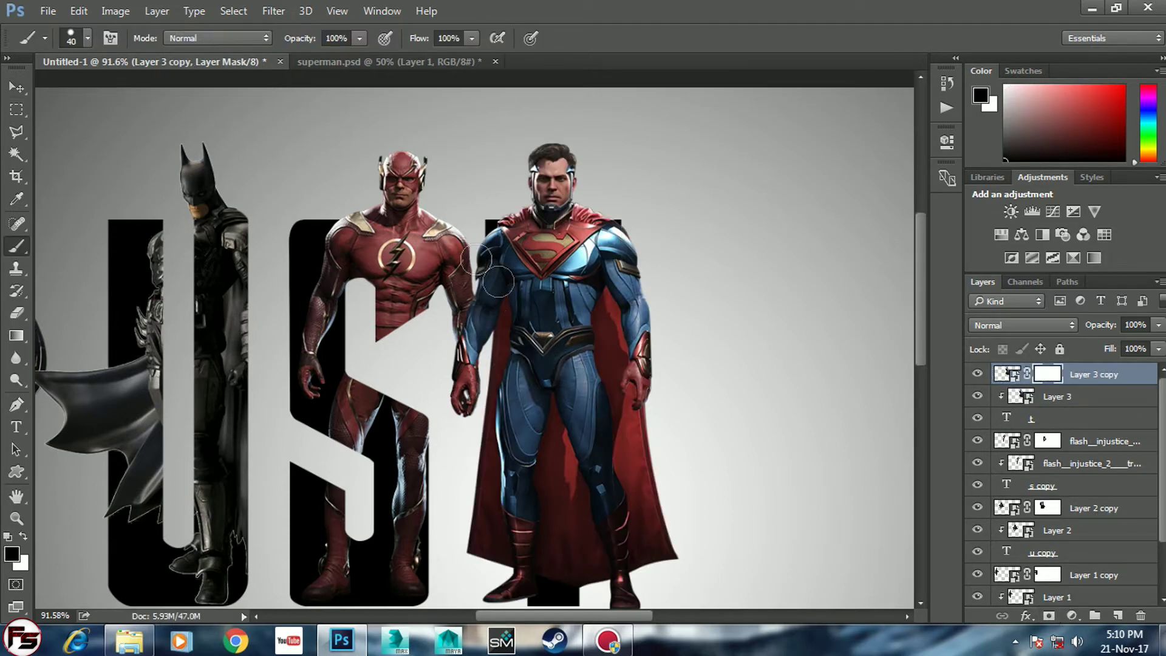
{"action": "left_click_drag", "start_coordinate": [615, 266], "coordinate": [643, 261]}
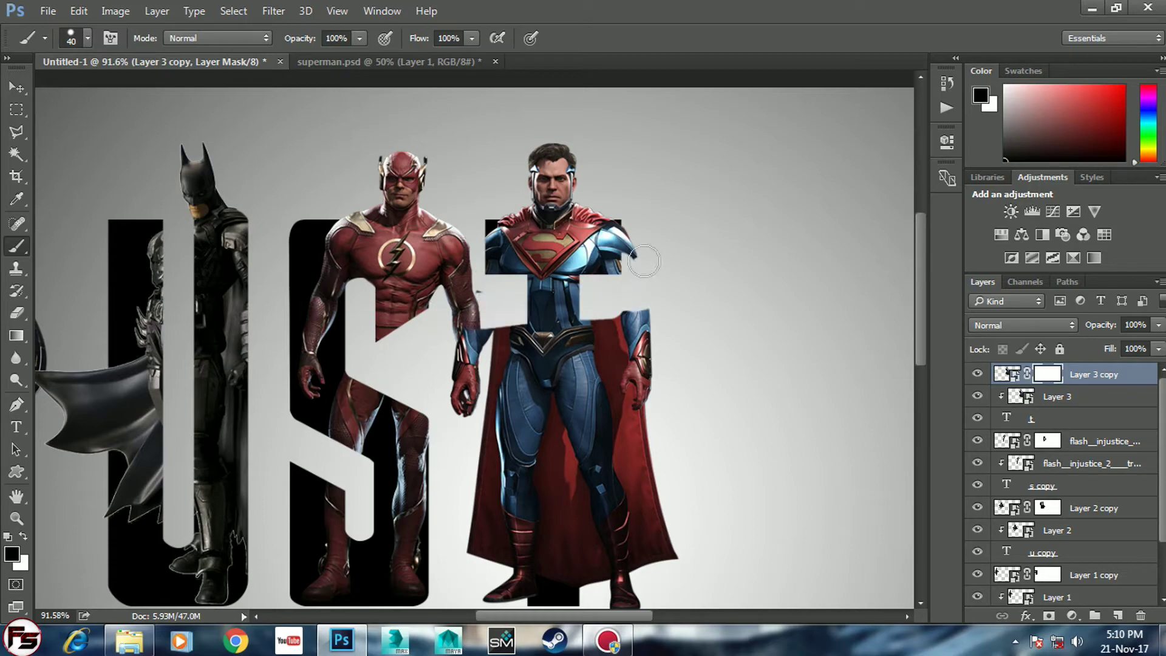
{"action": "left_click_drag", "start_coordinate": [541, 395], "coordinate": [532, 301]}
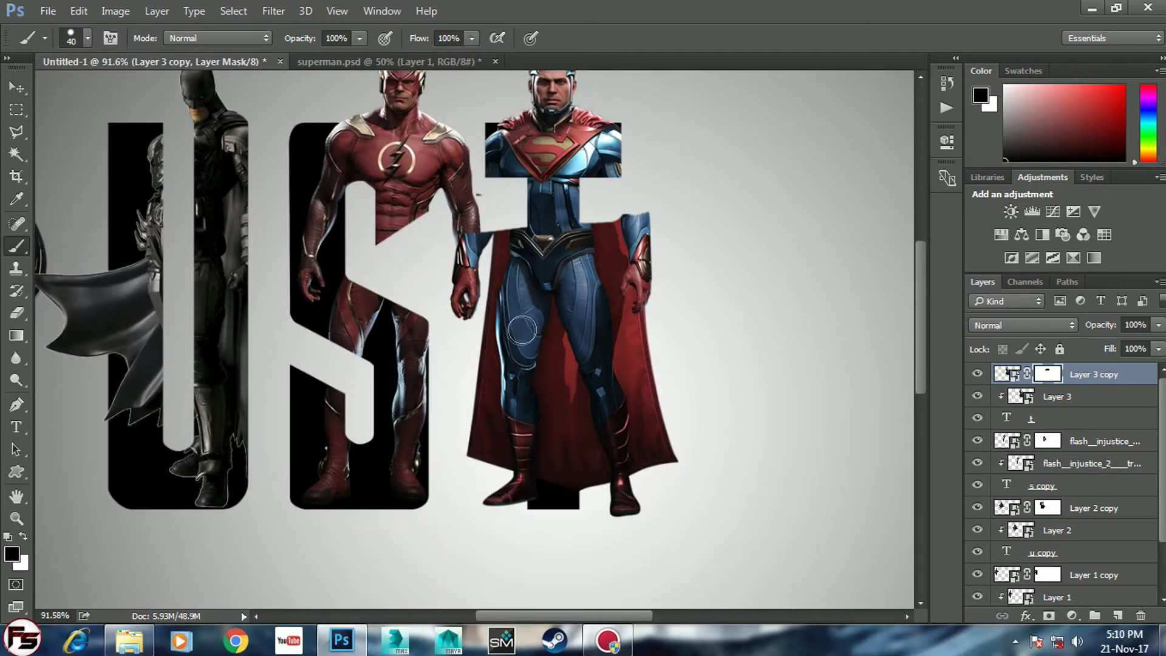
{"action": "scroll", "coordinate": [521, 330], "scroll_direction": "down", "scroll_amount": 1}
{"action": "key", "text": "bracketright"}
{"action": "key", "text": "bracketright"}
{"action": "key", "text": "bracketright"}
{"action": "mouse_move", "coordinate": [479, 255]}
{"action": "left_mouse_down"}
{"action": "mouse_move", "coordinate": [631, 246]}
{"action": "mouse_move", "coordinate": [585, 447]}
{"action": "mouse_move", "coordinate": [599, 494]}
{"action": "left_mouse_up"}
{"action": "scroll", "coordinate": [599, 503], "scroll_direction": "down", "scroll_amount": 2}
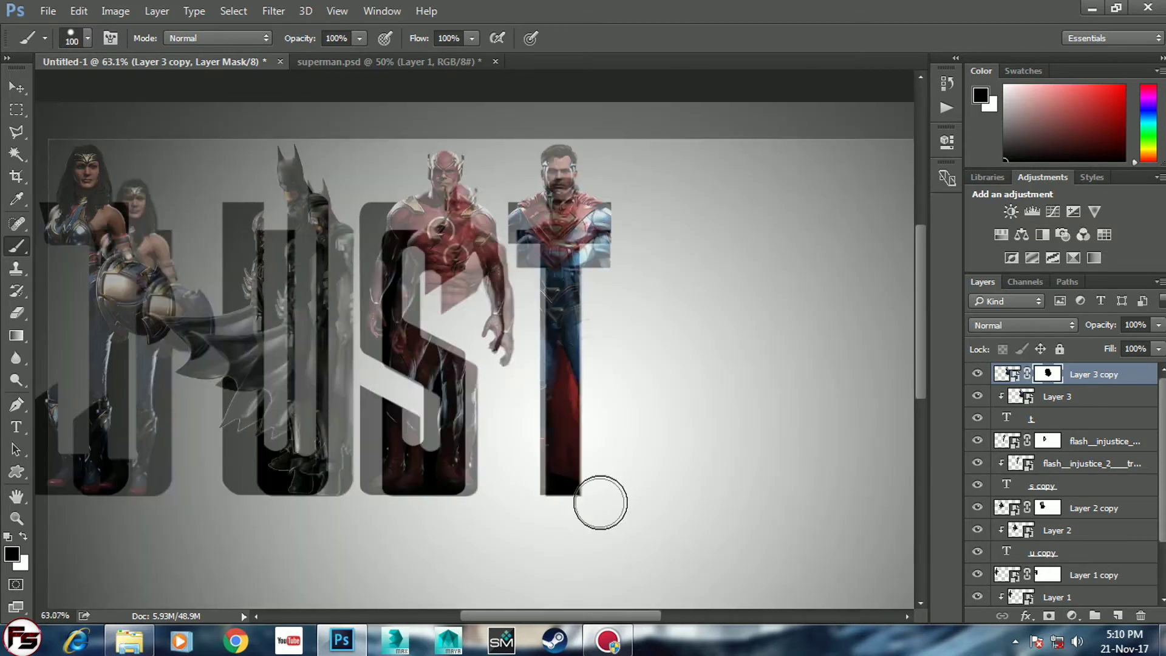
{"action": "scroll", "coordinate": [600, 503], "scroll_direction": "down", "scroll_amount": 2}
Check the hero images folder and return to the JUSTICE composition.
{"action": "key", "text": "v"}
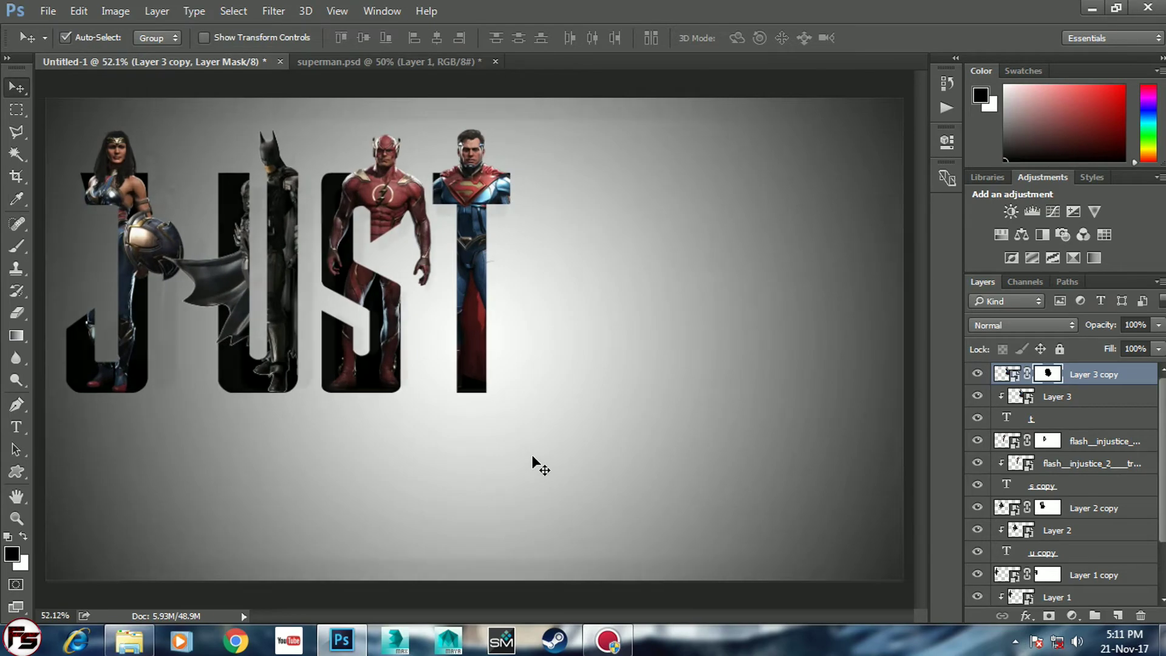
{"action": "left_click", "coordinate": [144, 634]}
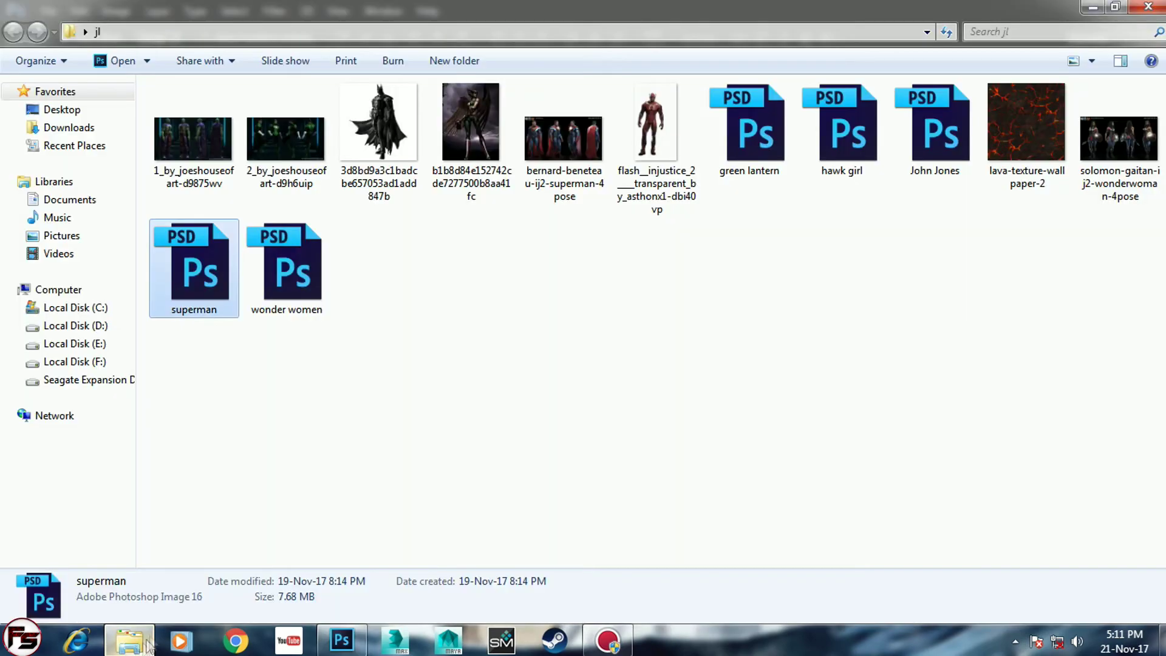
{"action": "left_click", "coordinate": [143, 649]}
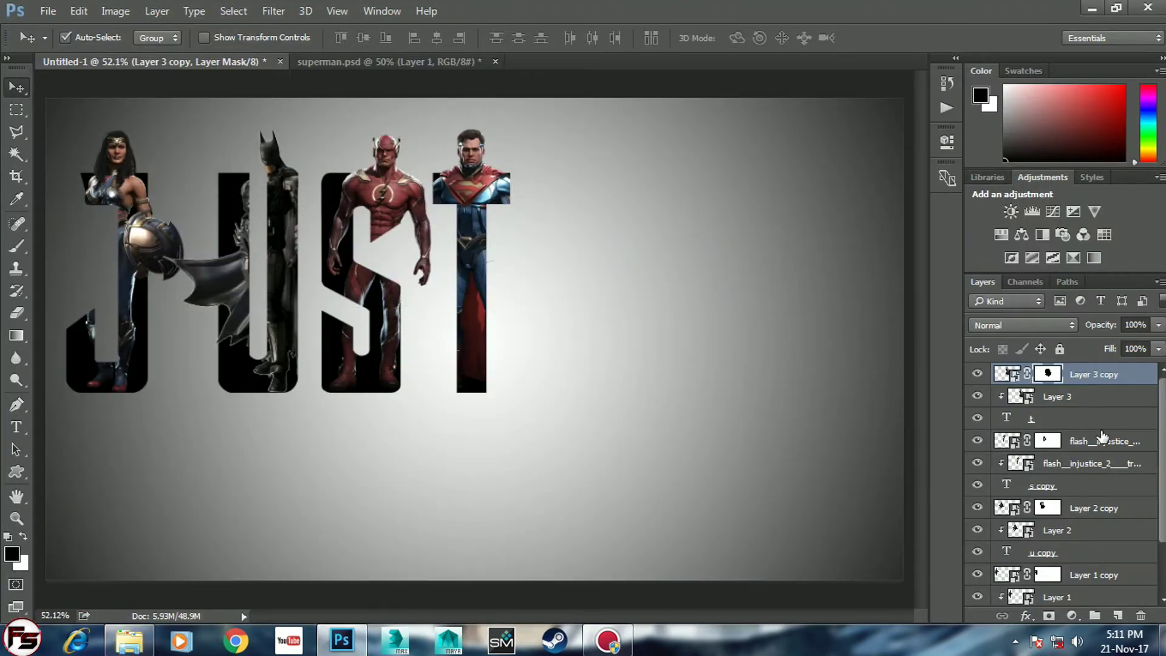
Duplicate the t text layer, move it to the top, and shift it right.
{"action": "left_click", "coordinate": [1099, 422]}
{"action": "key", "text": "ctrl+j"}
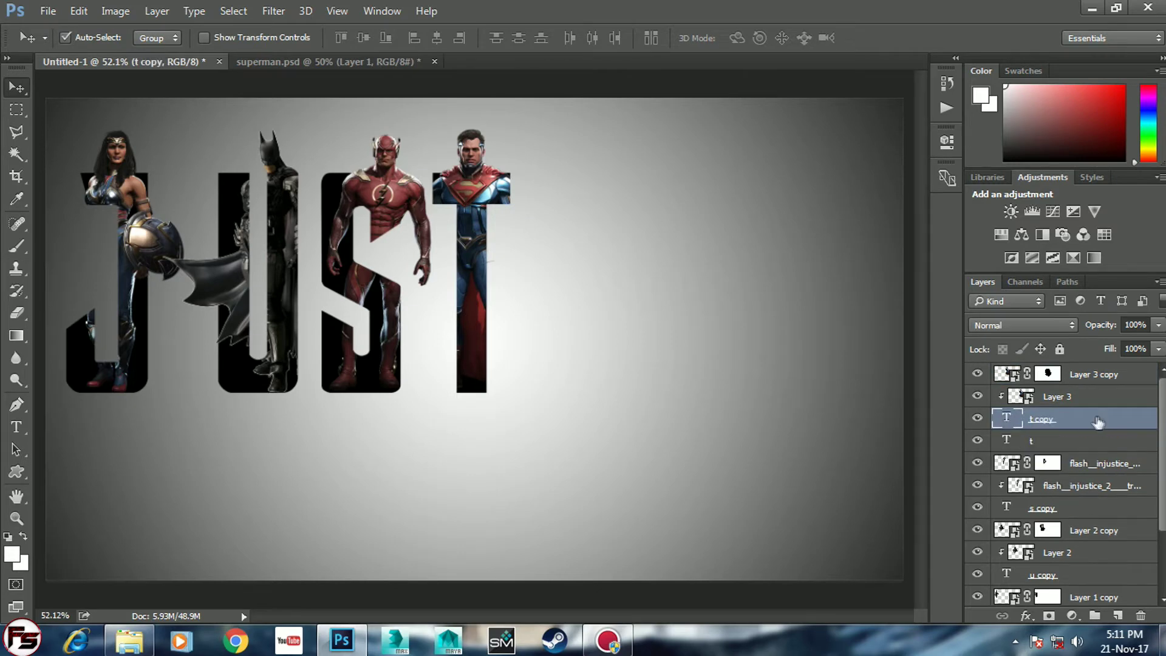
{"action": "left_click_drag", "start_coordinate": [1087, 446], "coordinate": [1090, 367]}
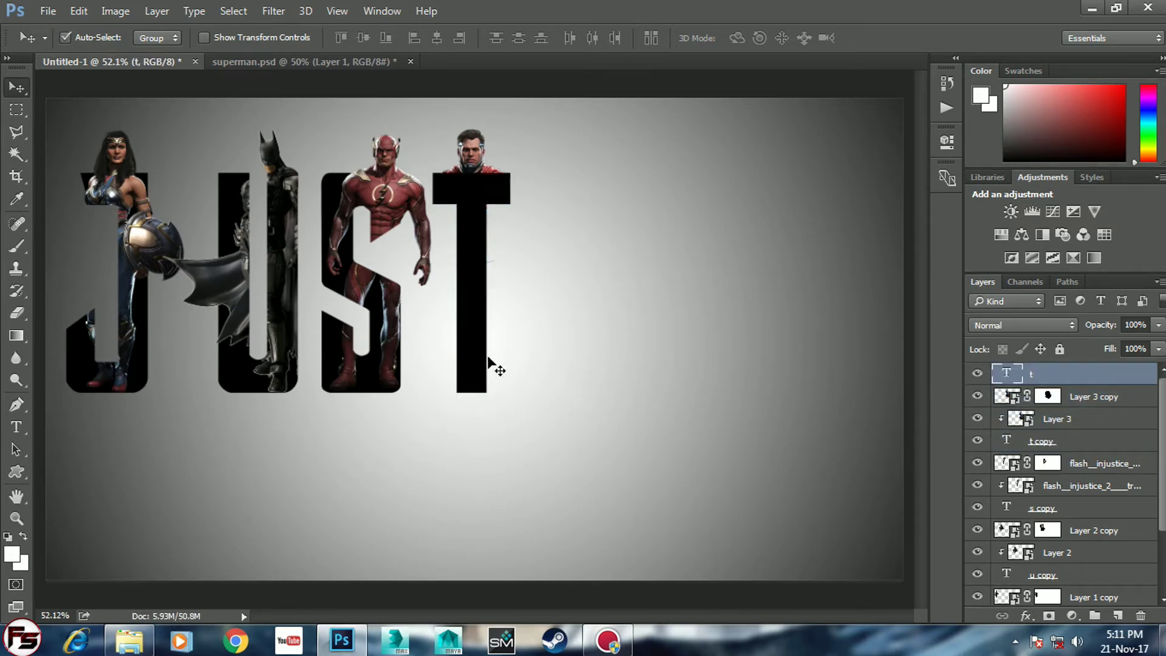
{"action": "key", "text": "shift+Right"}
{"action": "key", "text": "shift+Right"}
{"action": "key", "text": "shift+Right"}
{"action": "key", "text": "shift+Right"}
{"action": "key", "text": "shift+Right"}
{"action": "key", "text": "shift+Right"}
Retype the copy as 'i', nudge it right, and open green lantern.psd.
{"action": "key", "text": "t"}
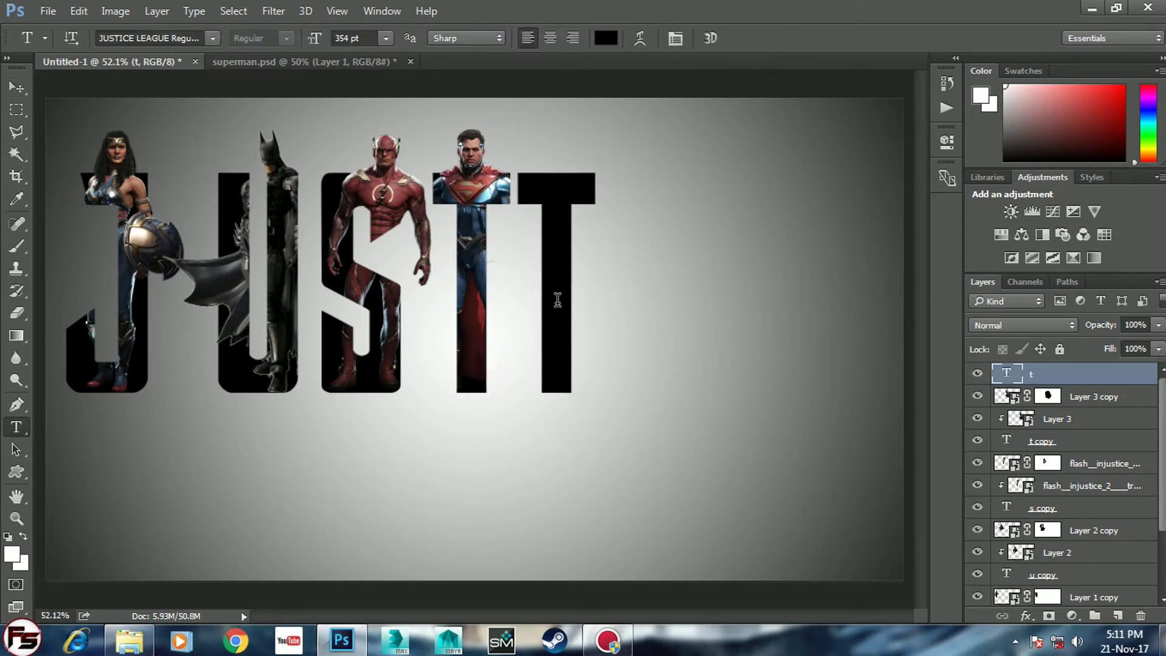
{"action": "double_click", "coordinate": [571, 299]}
{"action": "type", "text": "i"}
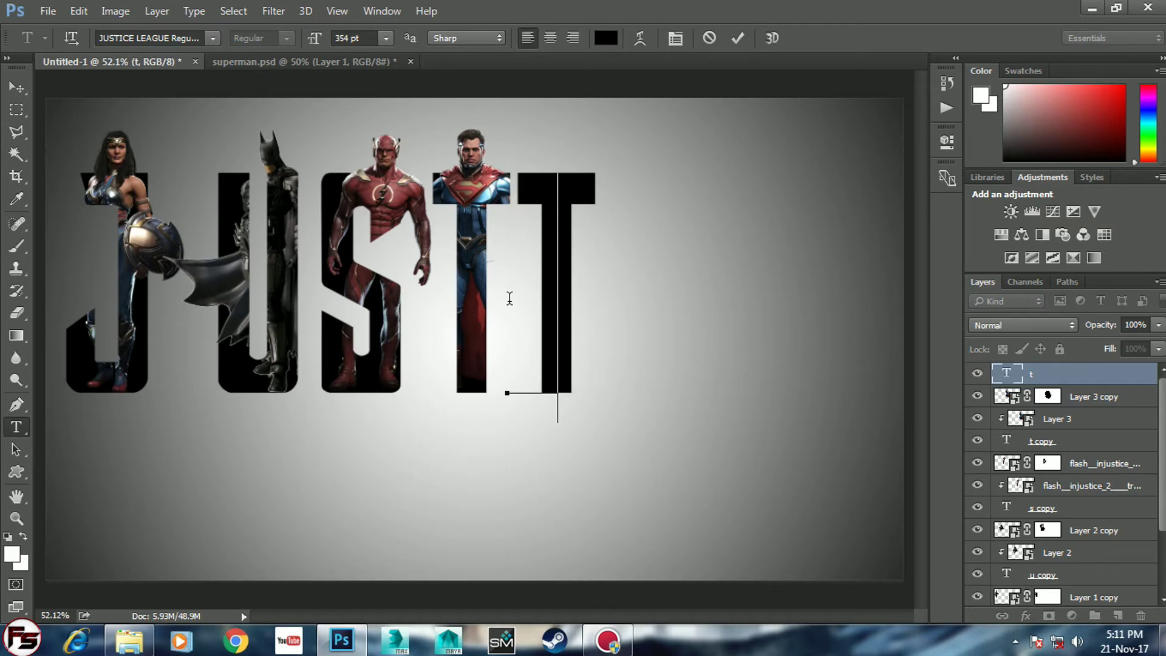
{"action": "key", "text": "ctrl+Return"}
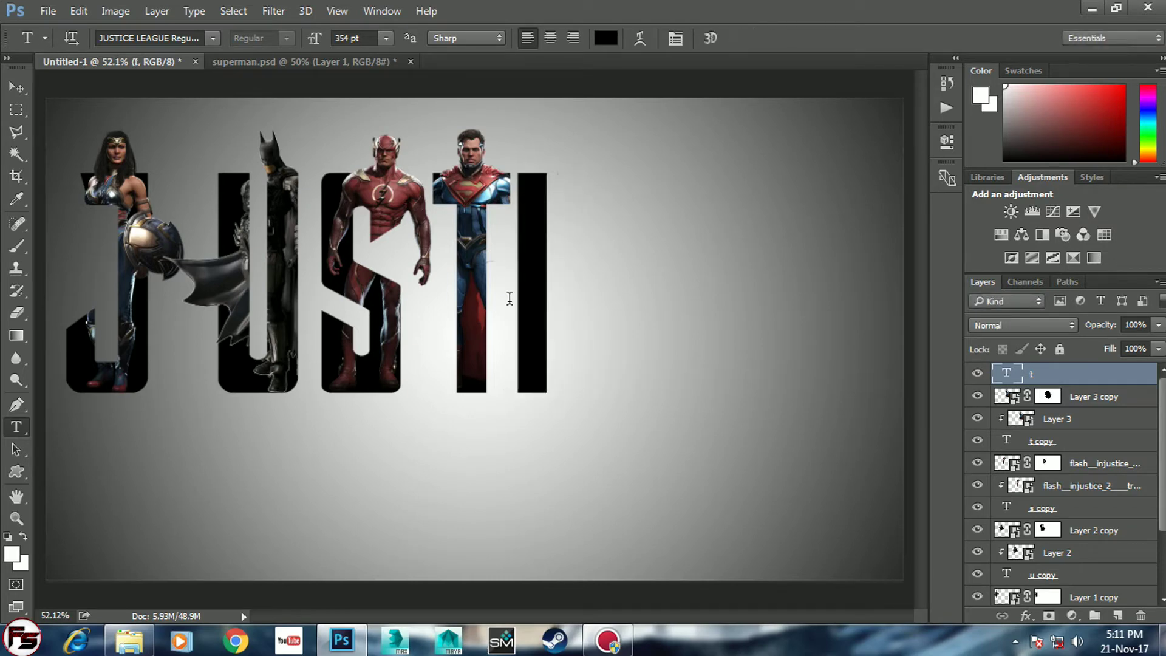
{"action": "key", "text": "v"}
{"action": "key", "text": "shift+Right"}
{"action": "key", "text": "shift+Right"}
{"action": "key", "text": "shift+Right"}
{"action": "key", "text": "shift+Right"}
{"action": "key", "text": "shift+Right"}
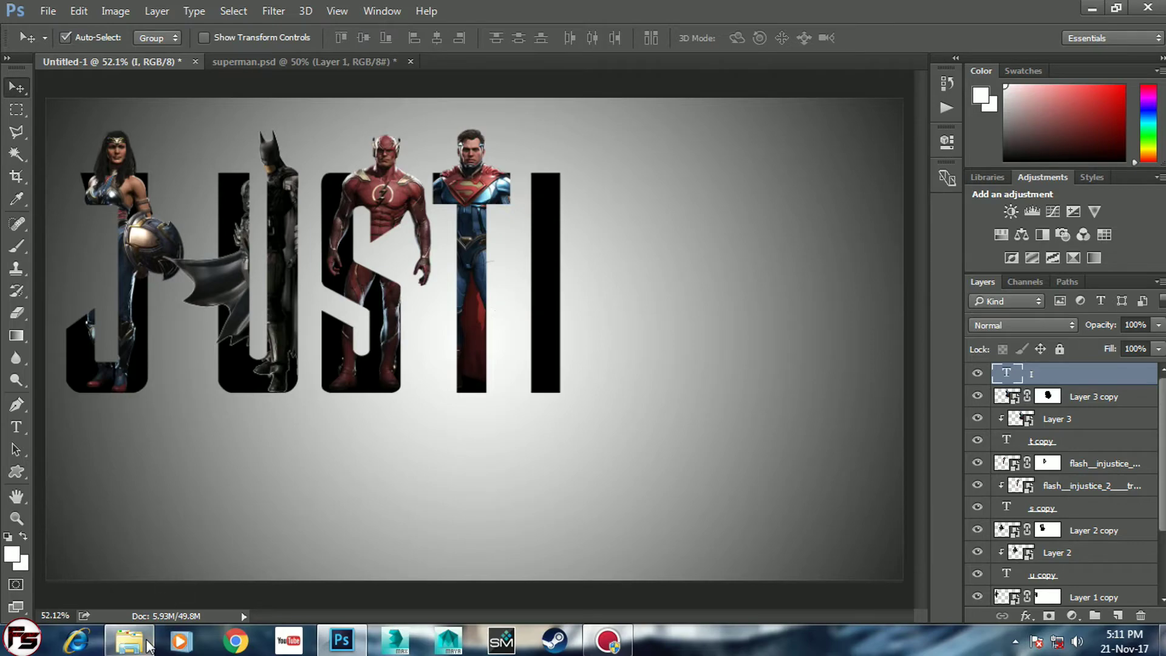
{"action": "left_click", "coordinate": [130, 640]}
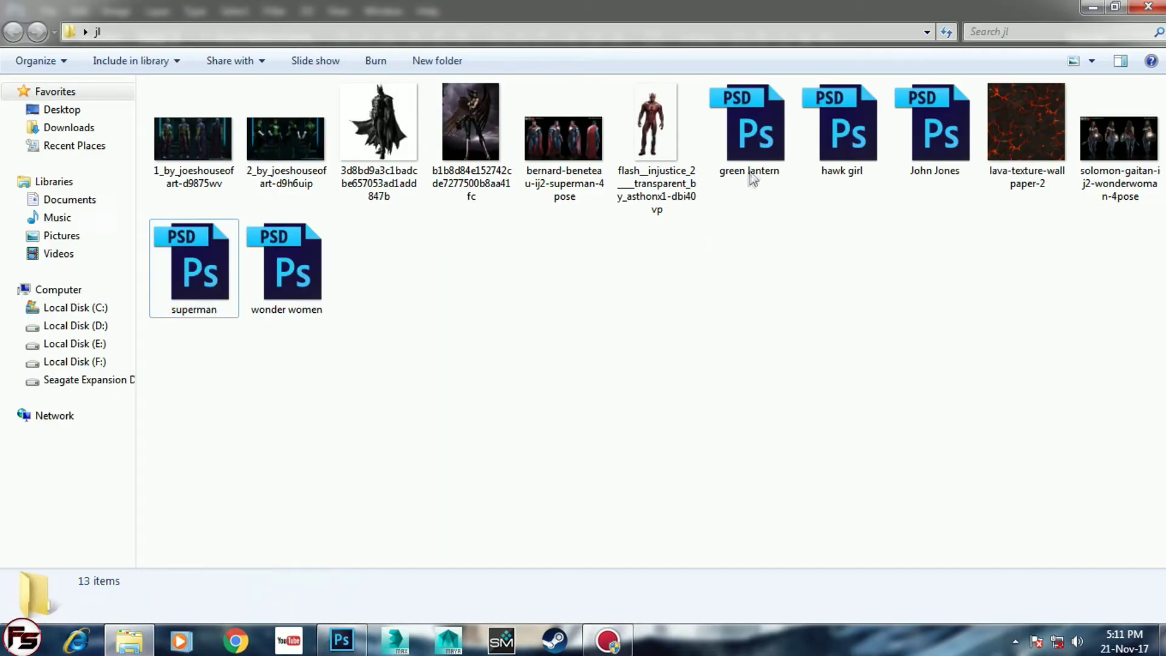
{"action": "double_click", "coordinate": [752, 173]}
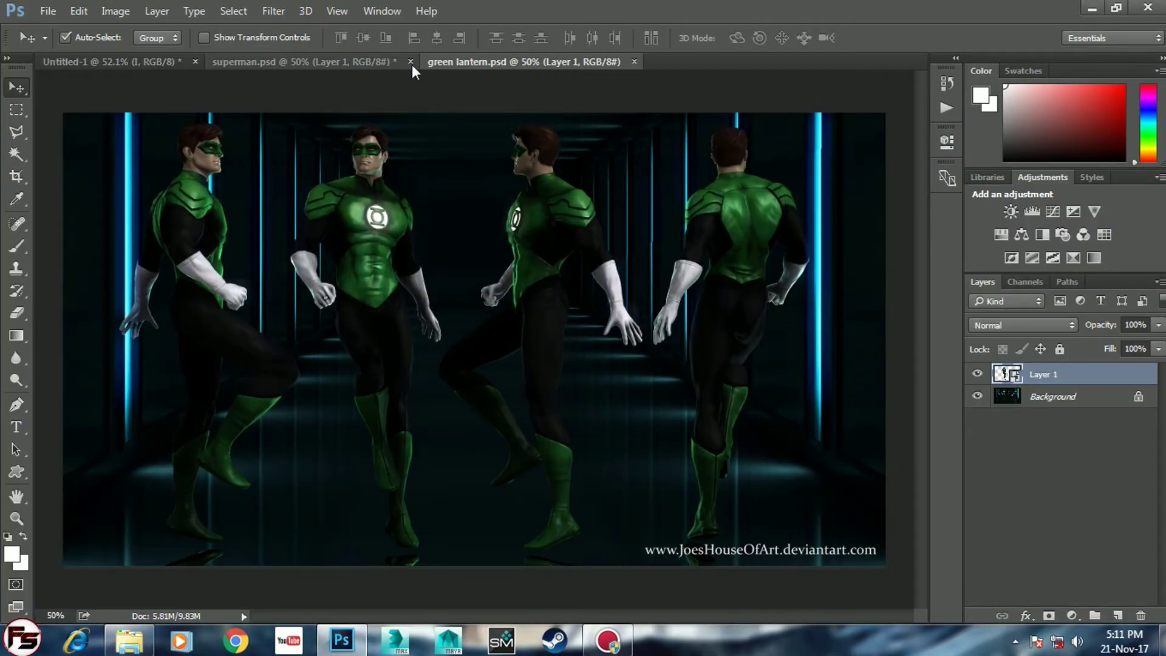
Close superman.psd, hide the corridor background, and drag Green Lantern's Layer 1 into Untitled-1.
{"action": "left_click", "coordinate": [410, 61]}
{"action": "left_click", "coordinate": [588, 253]}
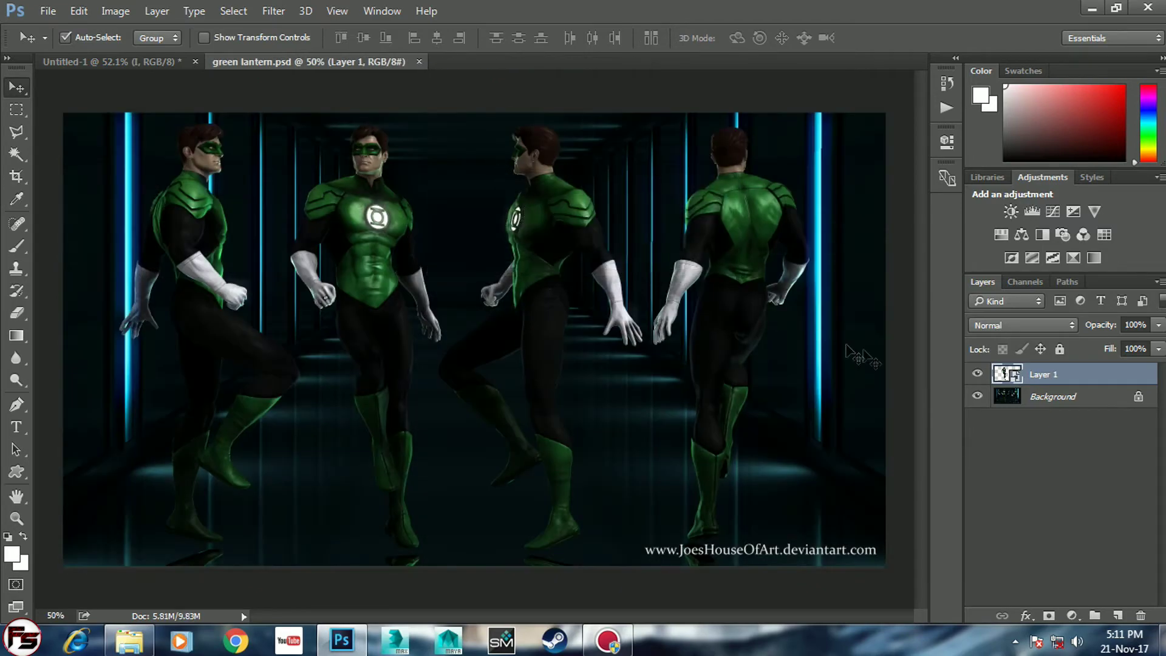
{"action": "left_click", "coordinate": [977, 396]}
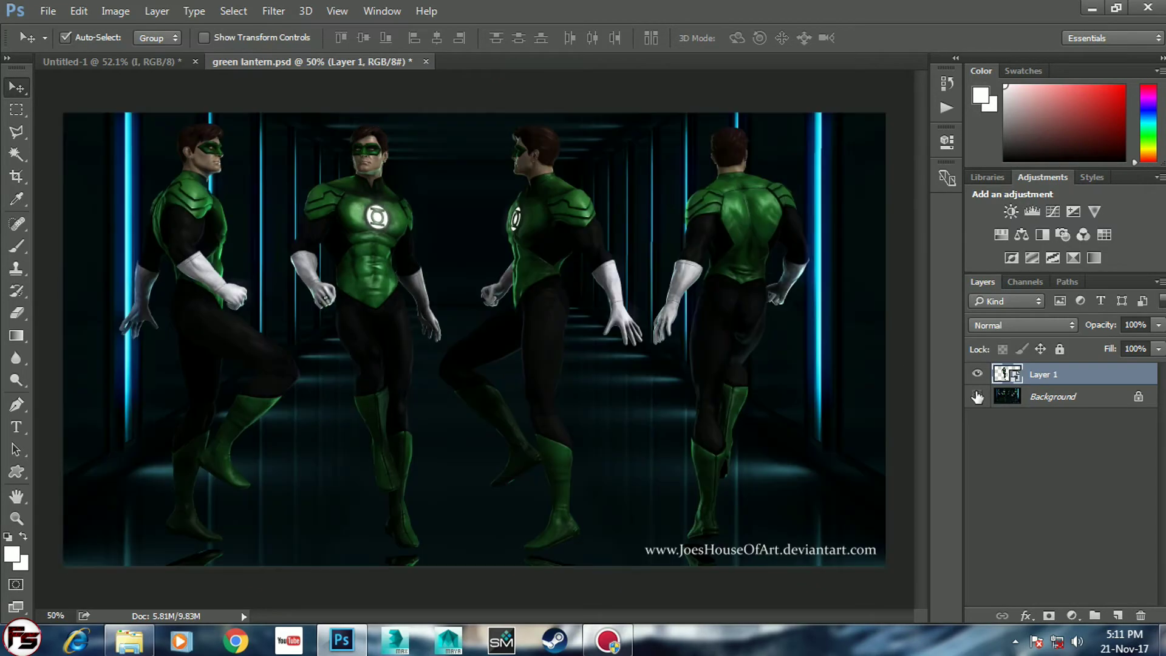
{"action": "left_click", "coordinate": [977, 395]}
{"action": "left_click", "coordinate": [1038, 395]}
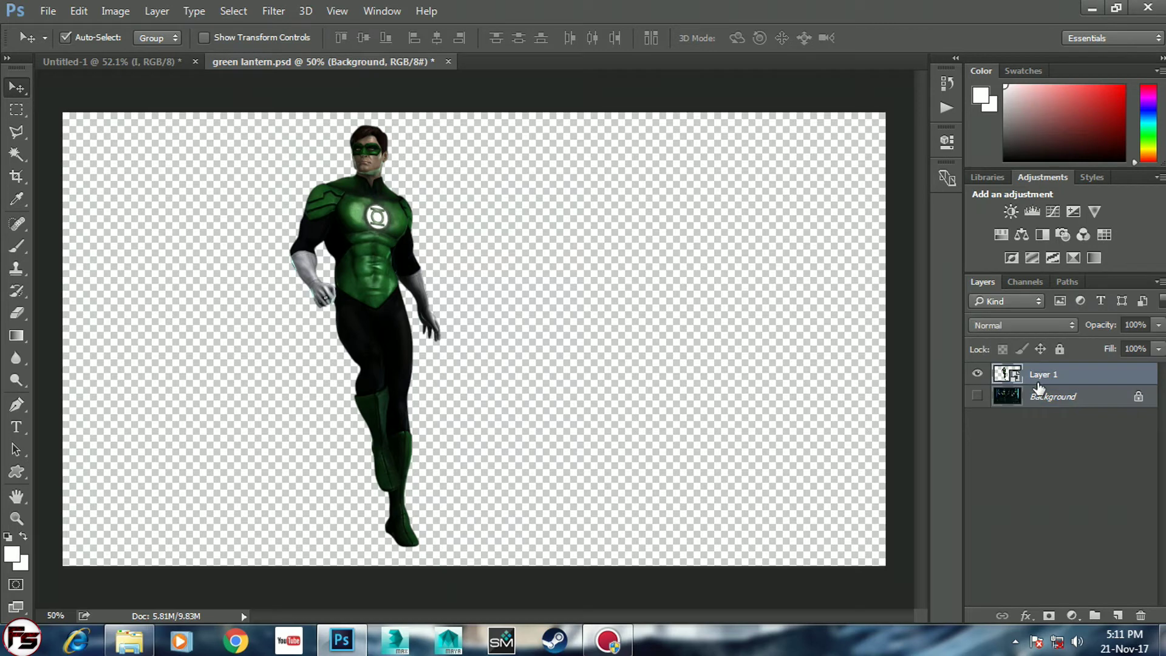
{"action": "mouse_move", "coordinate": [403, 301]}
{"action": "left_mouse_down"}
{"action": "mouse_move", "coordinate": [351, 263]}
{"action": "mouse_move", "coordinate": [553, 239]}
{"action": "left_mouse_up"}
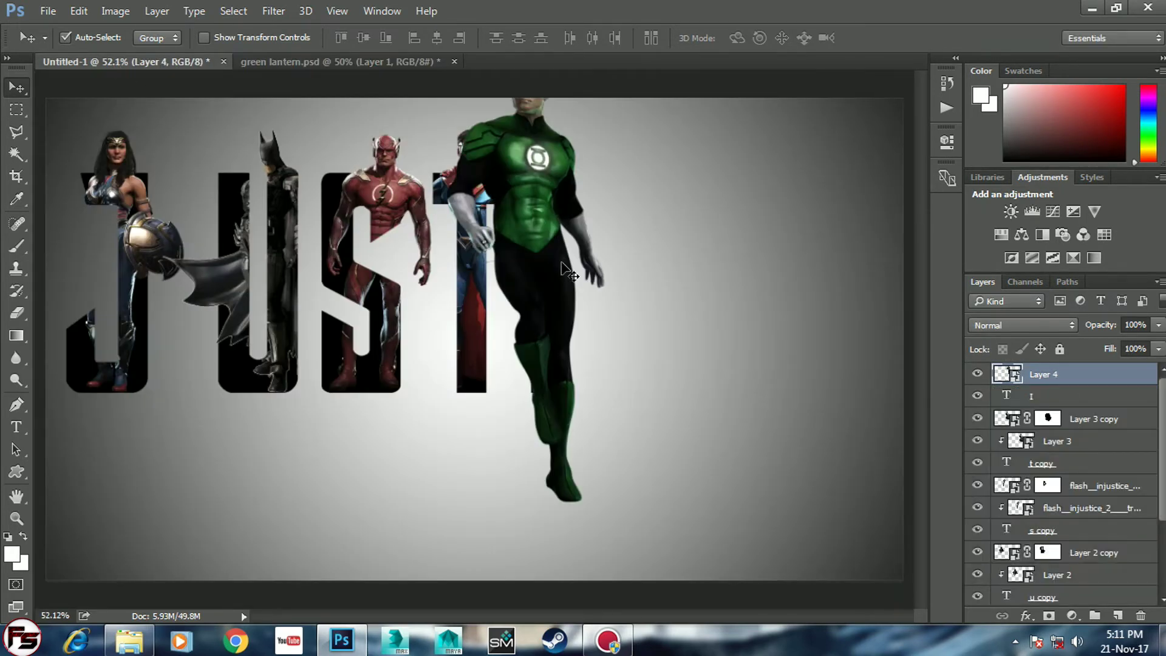
Scale the Green Lantern layer to about 41% at 52% opacity, positioned over the I.
{"action": "key", "text": "ctrl+t"}
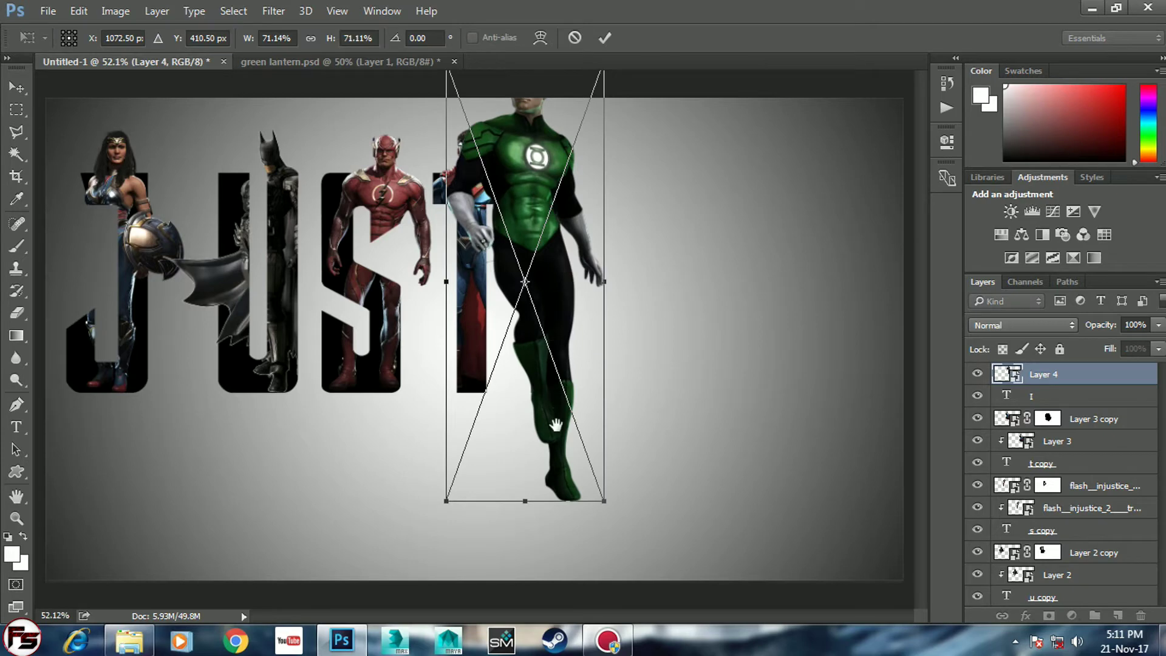
{"action": "scroll", "coordinate": [551, 313], "scroll_direction": "up", "scroll_amount": 1}
{"action": "scroll", "coordinate": [548, 372], "scroll_direction": "up", "scroll_amount": 2}
{"action": "left_click_drag", "start_coordinate": [1102, 333], "coordinate": [1079, 332]}
{"action": "left_click_drag", "start_coordinate": [412, 76], "coordinate": [436, 140]}
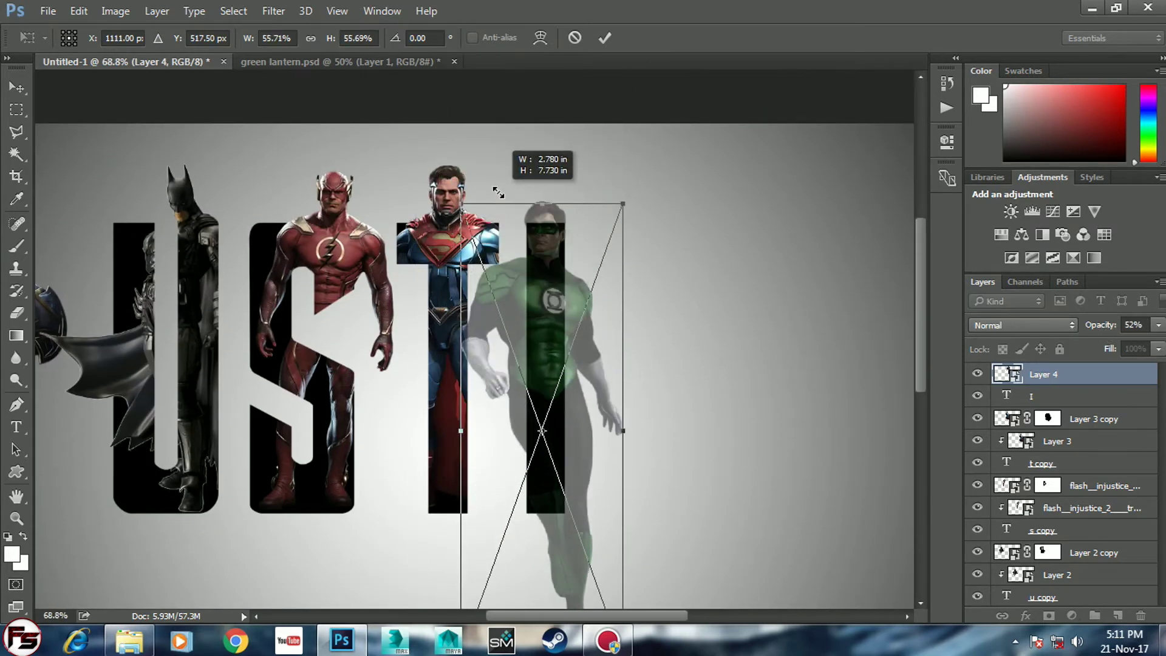
{"action": "left_click_drag", "start_coordinate": [577, 373], "coordinate": [556, 308]}
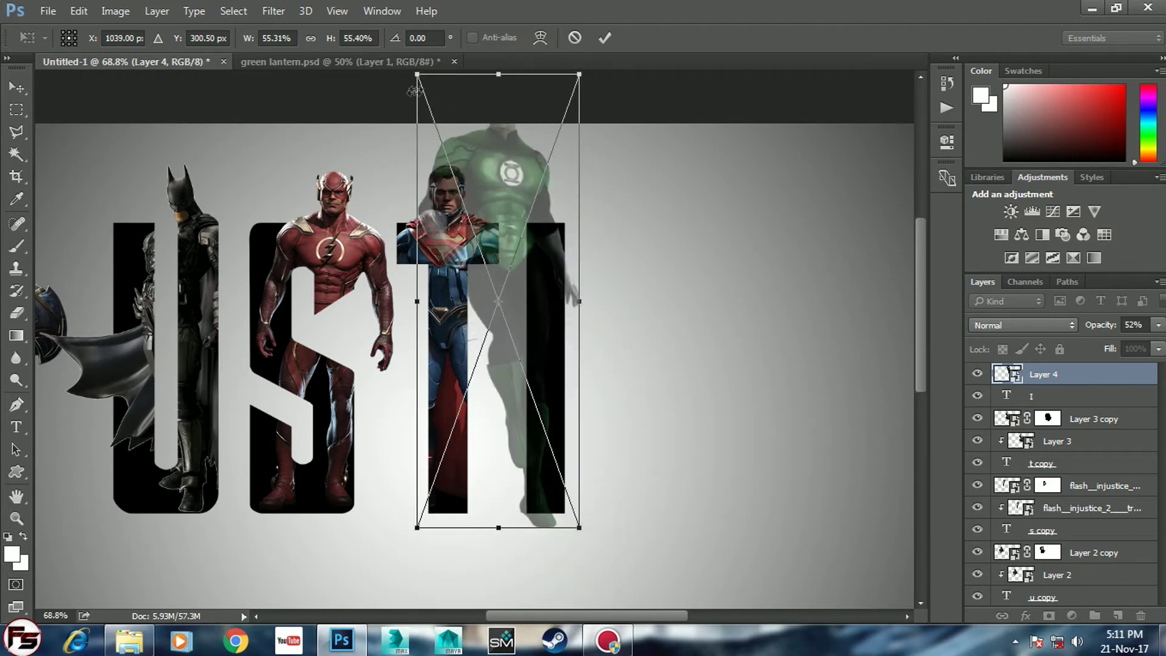
{"action": "mouse_move", "coordinate": [417, 74]}
{"action": "left_mouse_down"}
{"action": "mouse_move", "coordinate": [488, 172]}
{"action": "mouse_move", "coordinate": [475, 136]}
{"action": "left_mouse_up"}
{"action": "left_click_drag", "start_coordinate": [595, 346], "coordinate": [601, 339]}
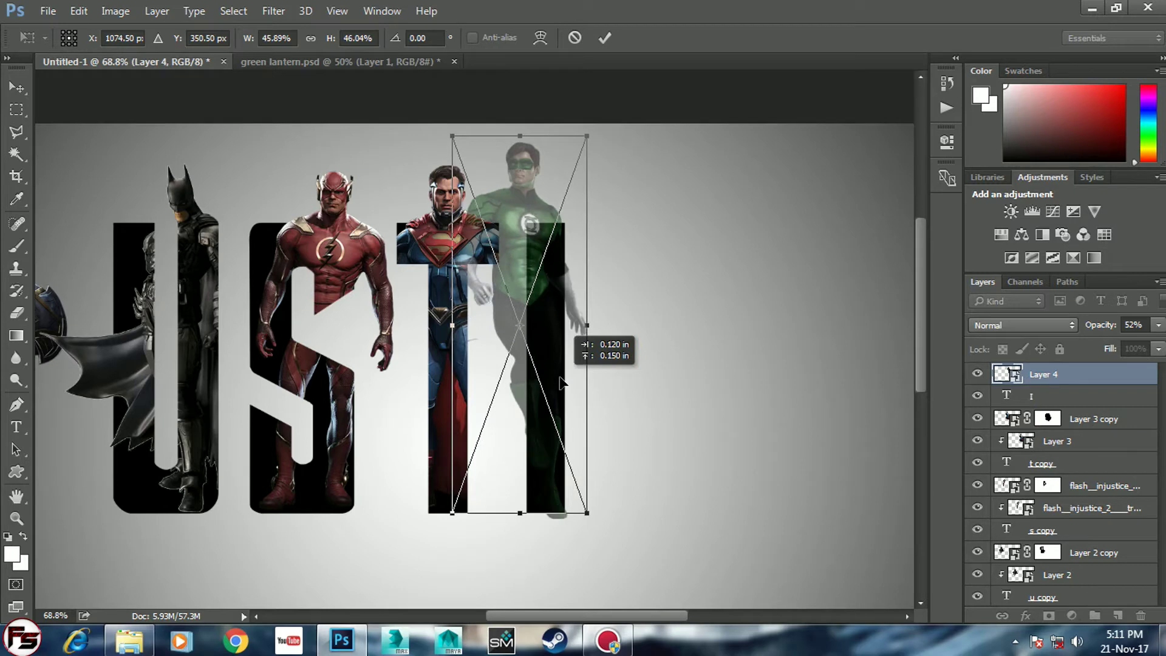
{"action": "left_click_drag", "start_coordinate": [453, 144], "coordinate": [473, 171]}
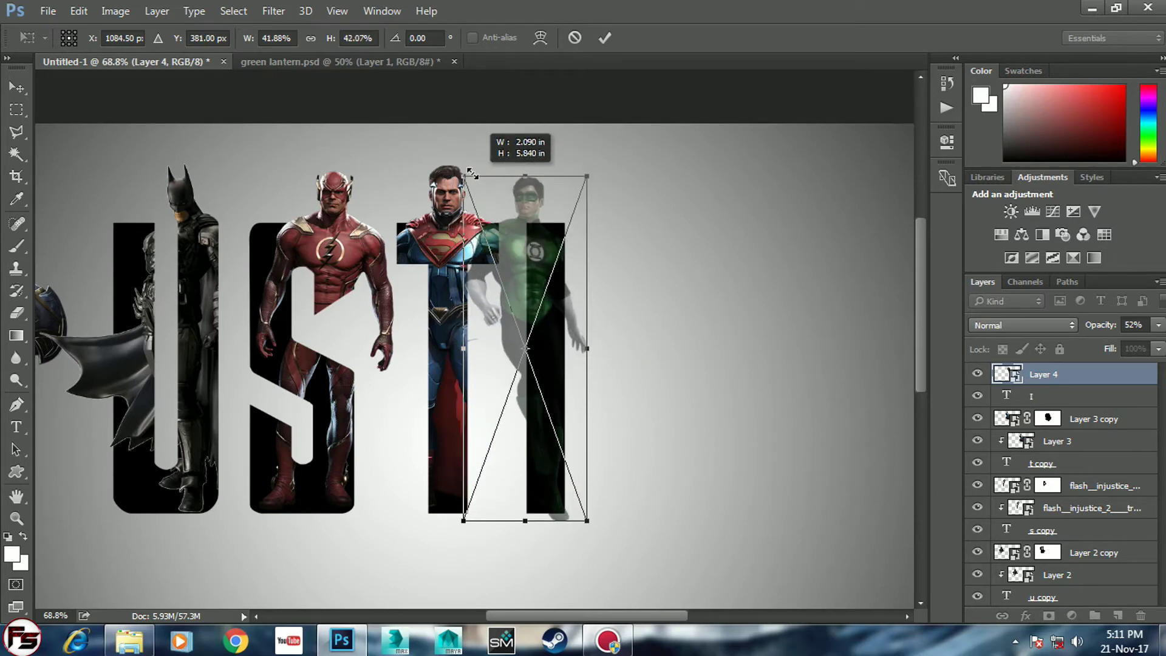
{"action": "left_click_drag", "start_coordinate": [566, 381], "coordinate": [560, 371]}
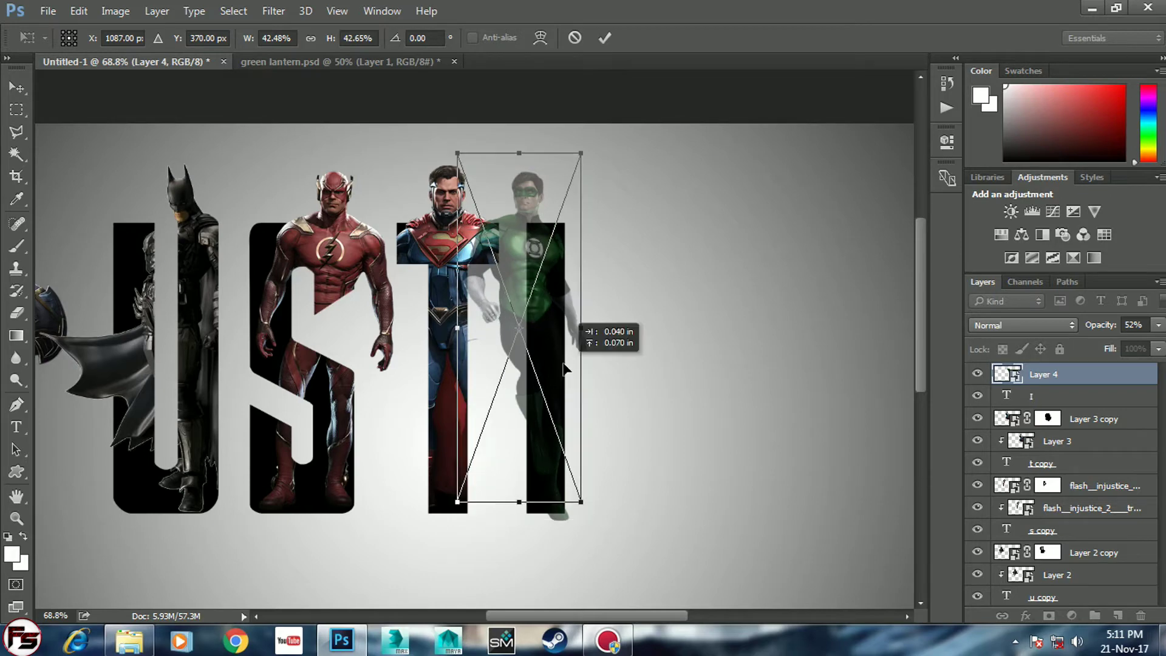
{"action": "left_click_drag", "start_coordinate": [460, 166], "coordinate": [465, 172]}
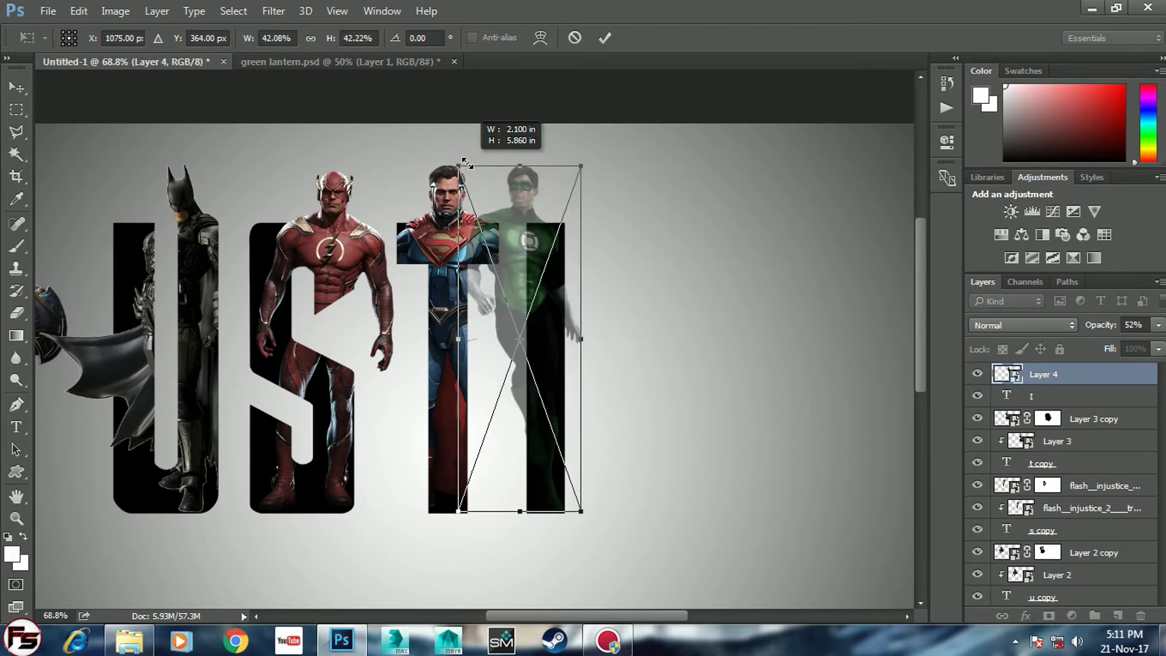
Flip Green Lantern horizontally, nudge him right, and commit the transform.
{"action": "right_click", "coordinate": [545, 328]}
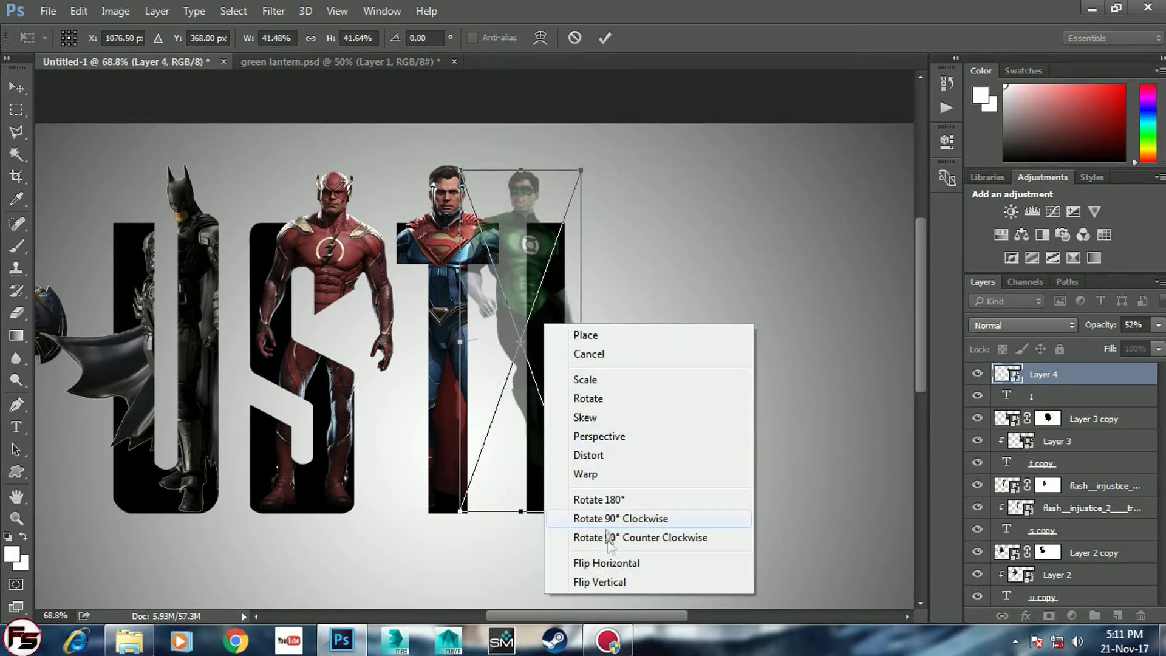
{"action": "left_click", "coordinate": [577, 562]}
{"action": "left_click_drag", "start_coordinate": [522, 350], "coordinate": [536, 350]}
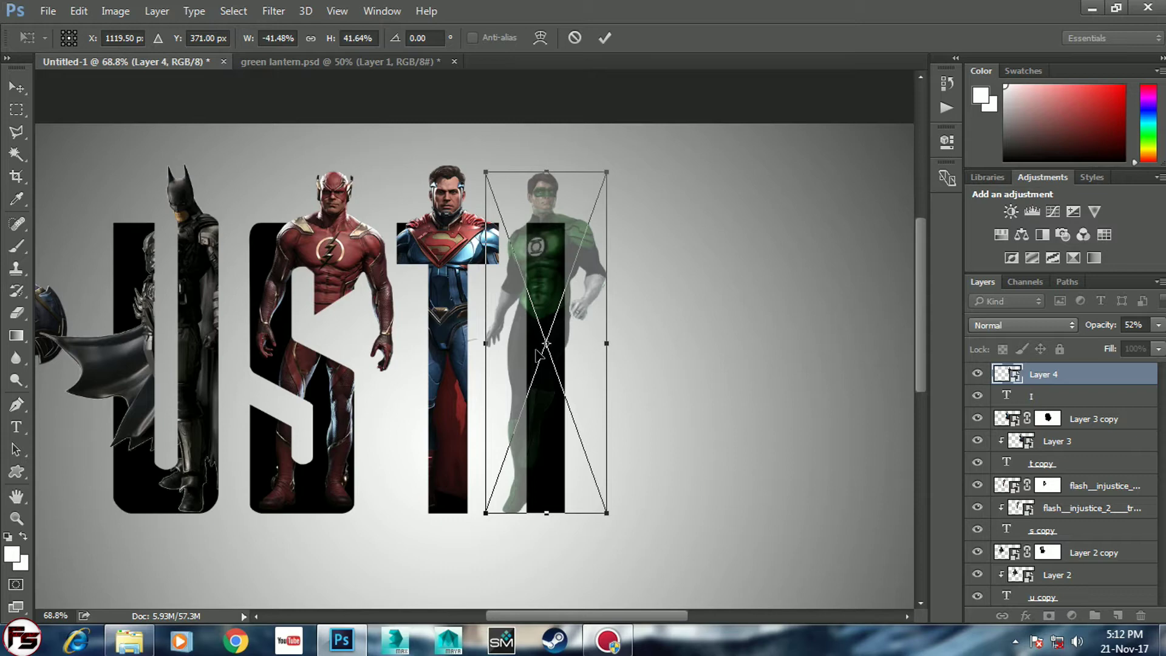
{"action": "key", "text": "Return"}
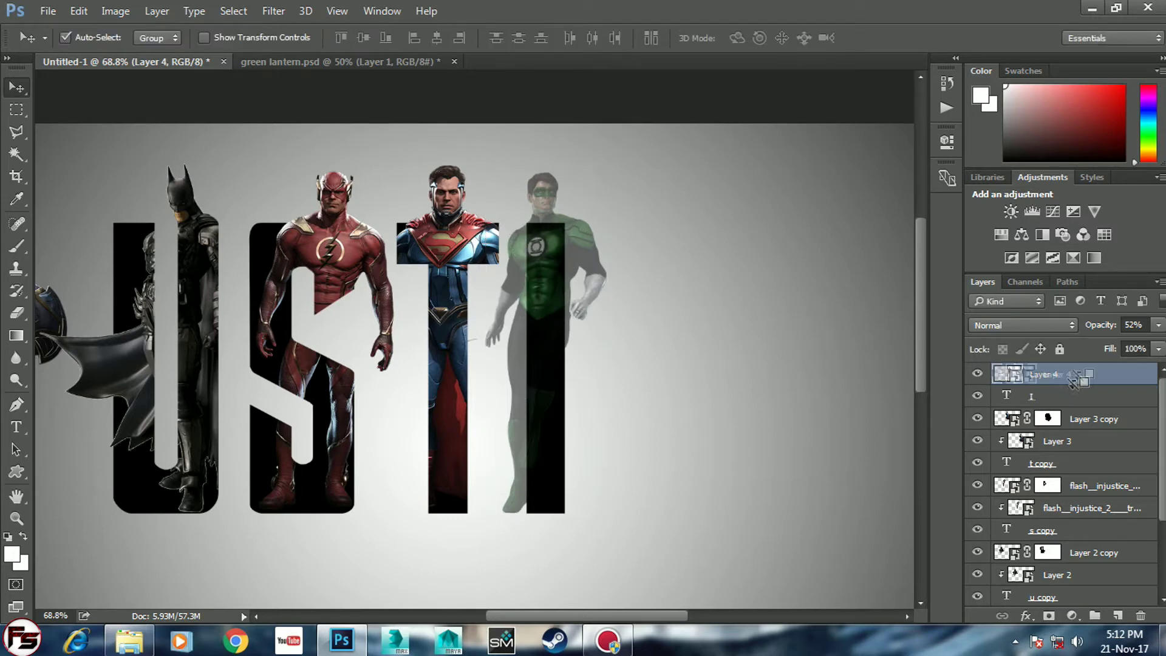
Clip Green Lantern into the I, duplicate him, and add a mask with a black brush.
{"action": "left_click", "coordinate": [1072, 382], "text": "alt"}
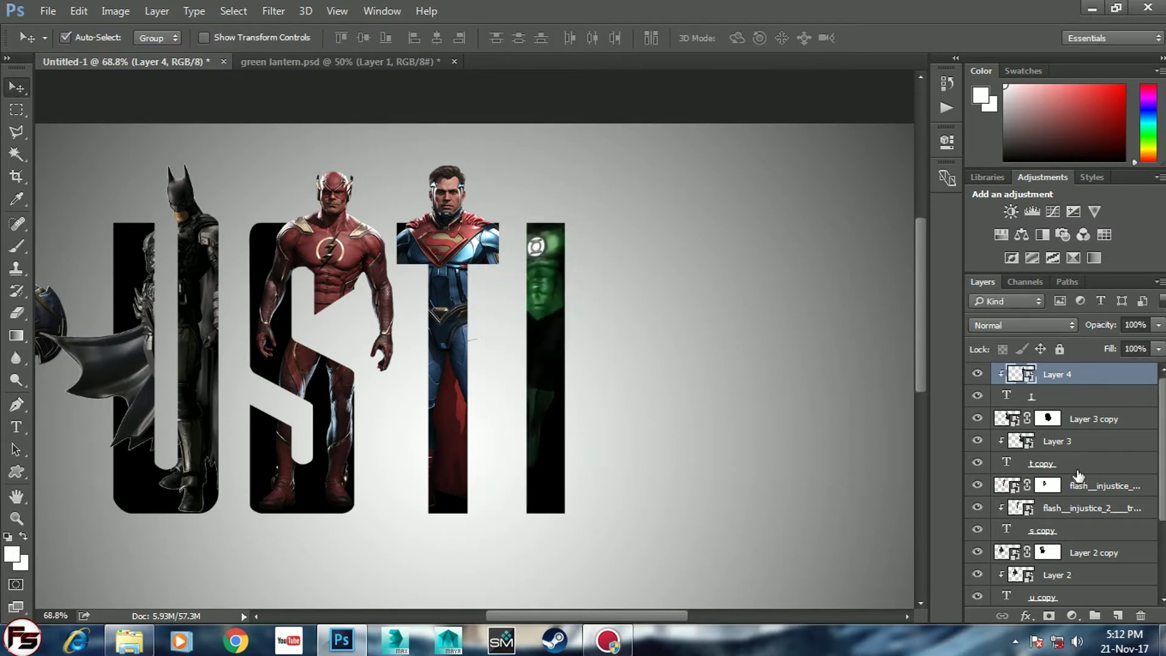
{"action": "key", "text": "ctrl+j"}
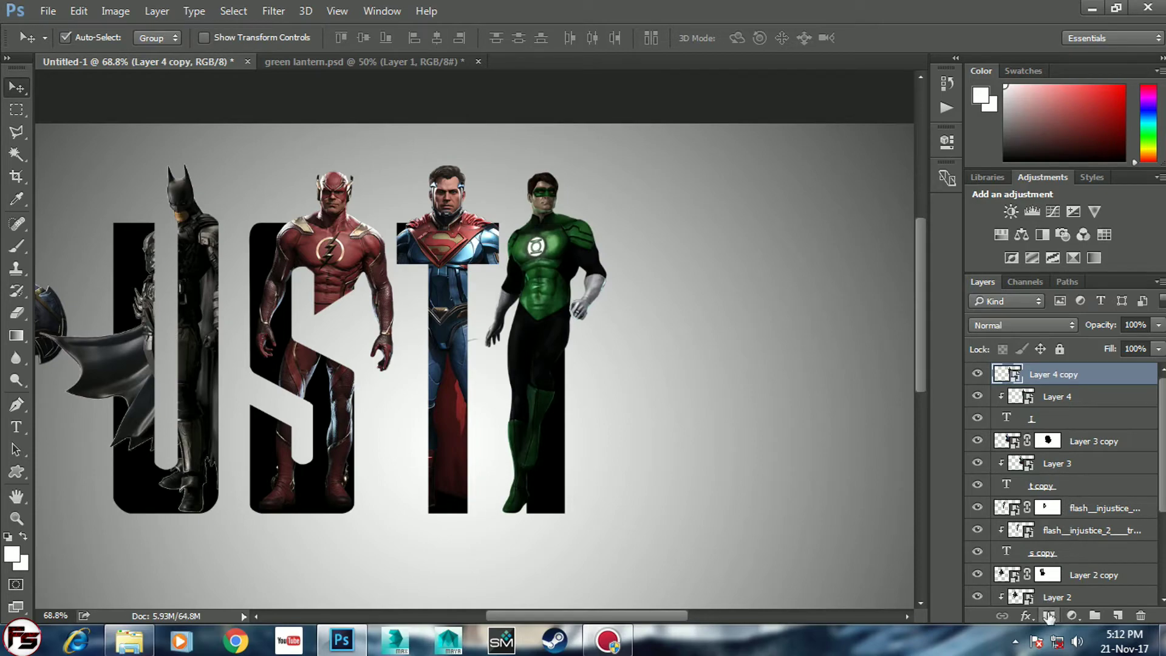
{"action": "left_click", "coordinate": [1049, 616]}
{"action": "scroll", "coordinate": [690, 419], "scroll_direction": "up", "scroll_amount": 4}
{"action": "key", "text": "b"}
{"action": "key", "text": "x"}
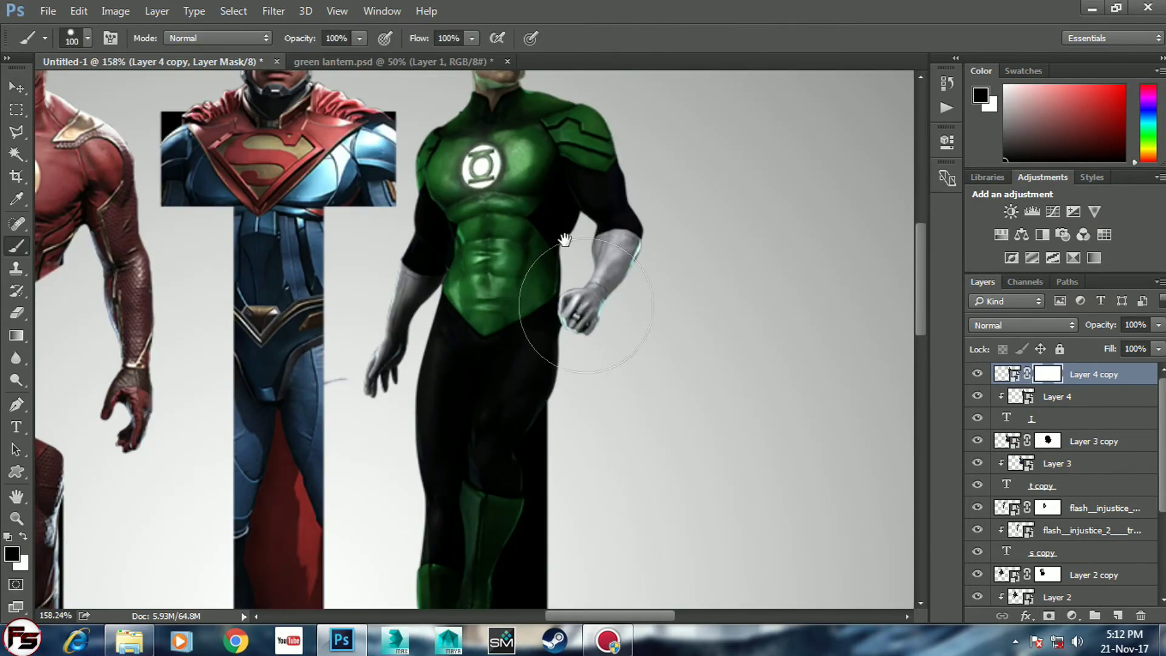
Mask out Green Lantern's forearm, shoulders, arm and leg spilling outside the letter I.
{"action": "left_click_drag", "start_coordinate": [565, 238], "coordinate": [592, 392]}
{"action": "scroll", "coordinate": [599, 365], "scroll_direction": "up", "scroll_amount": 1}
{"action": "mouse_move", "coordinate": [532, 571]}
{"action": "left_mouse_down"}
{"action": "mouse_move", "coordinate": [619, 476]}
{"action": "mouse_move", "coordinate": [604, 490]}
{"action": "left_mouse_up"}
{"action": "key", "text": "bracketleft"}
{"action": "key", "text": "bracketleft"}
{"action": "key", "text": "bracketleft"}
{"action": "key", "text": "bracketleft"}
{"action": "key", "text": "bracketleft"}
{"action": "key", "text": "bracketleft"}
{"action": "key", "text": "bracketleft"}
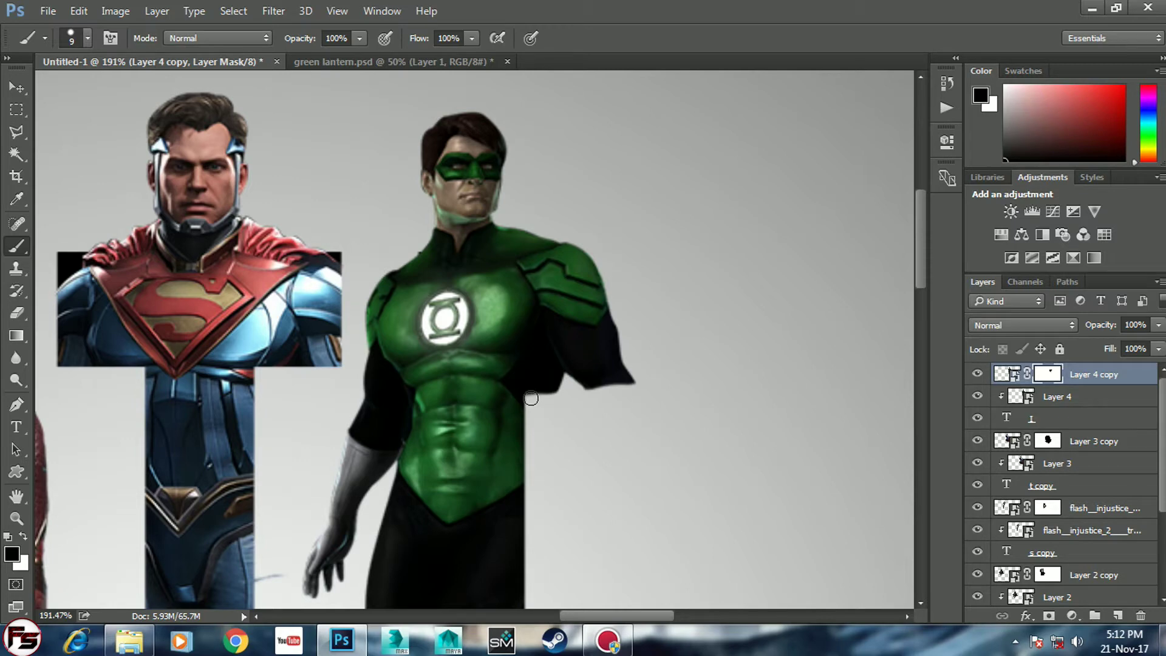
{"action": "left_click_drag", "start_coordinate": [532, 400], "coordinate": [528, 129]}
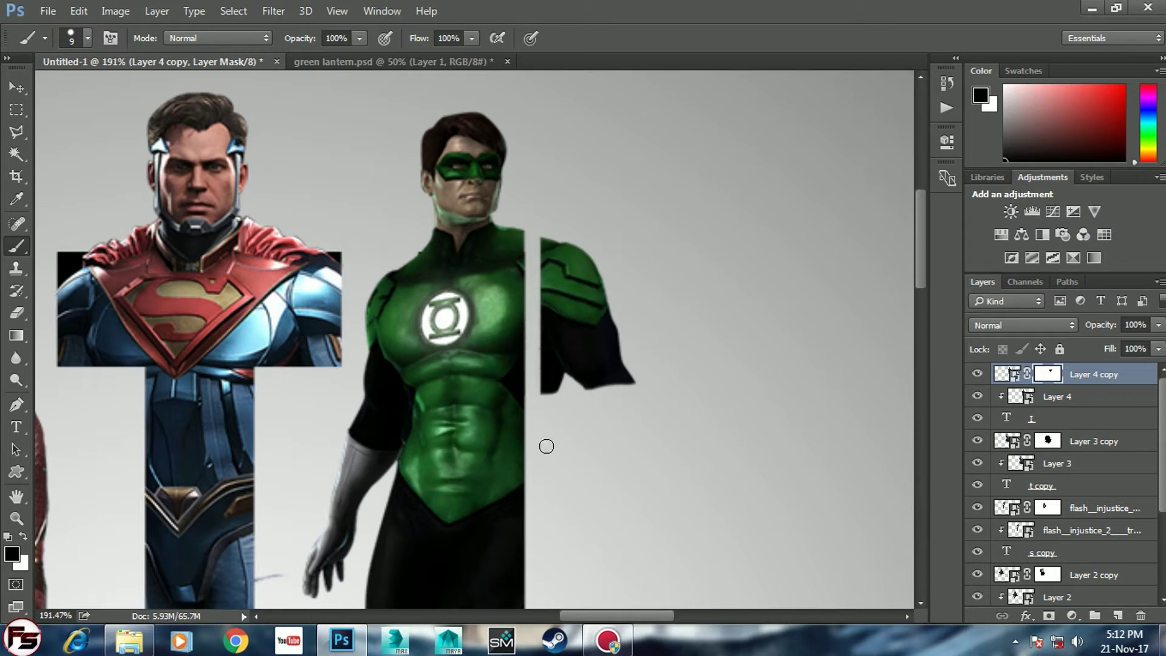
{"action": "key", "text": "bracketright"}
{"action": "key", "text": "bracketright"}
{"action": "key", "text": "bracketright"}
{"action": "mouse_move", "coordinate": [547, 255]}
{"action": "left_mouse_down"}
{"action": "mouse_move", "coordinate": [568, 312]}
{"action": "mouse_move", "coordinate": [567, 364]}
{"action": "mouse_move", "coordinate": [567, 302]}
{"action": "mouse_move", "coordinate": [547, 390]}
{"action": "mouse_move", "coordinate": [617, 287]}
{"action": "left_mouse_up"}
{"action": "mouse_move", "coordinate": [368, 290]}
{"action": "left_mouse_down"}
{"action": "mouse_move", "coordinate": [390, 313]}
{"action": "mouse_move", "coordinate": [390, 247]}
{"action": "mouse_move", "coordinate": [395, 512]}
{"action": "mouse_move", "coordinate": [385, 469]}
{"action": "left_mouse_up"}
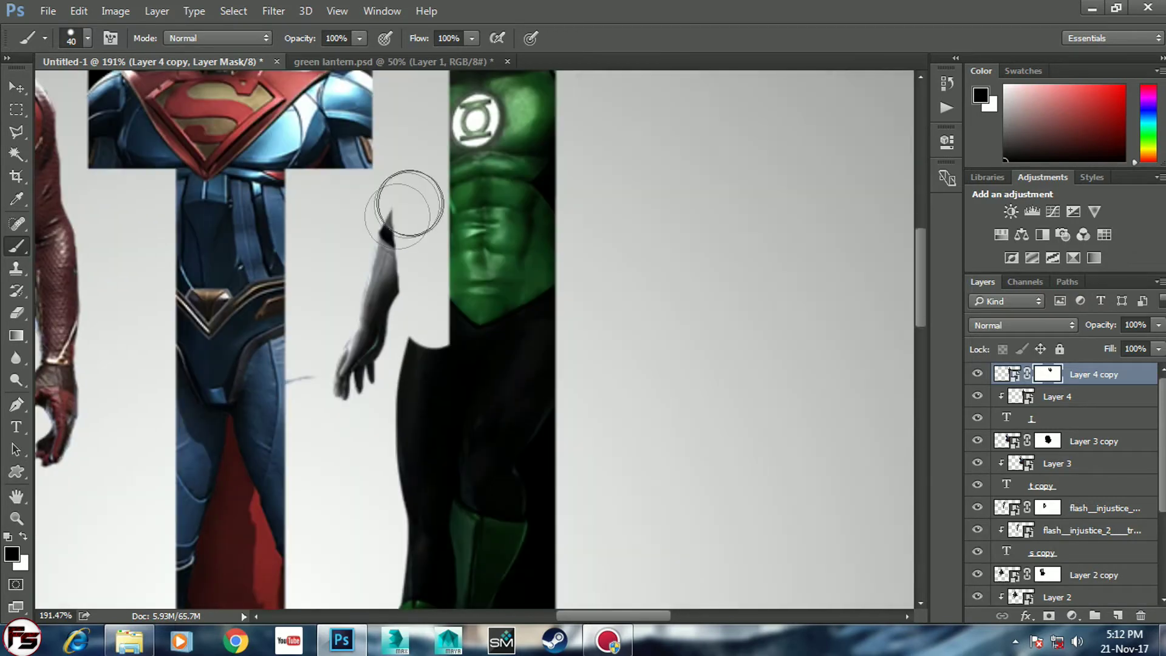
{"action": "mouse_move", "coordinate": [409, 201]}
{"action": "left_mouse_down"}
{"action": "mouse_move", "coordinate": [391, 299]}
{"action": "mouse_move", "coordinate": [312, 391]}
{"action": "mouse_move", "coordinate": [381, 561]}
{"action": "left_mouse_up"}
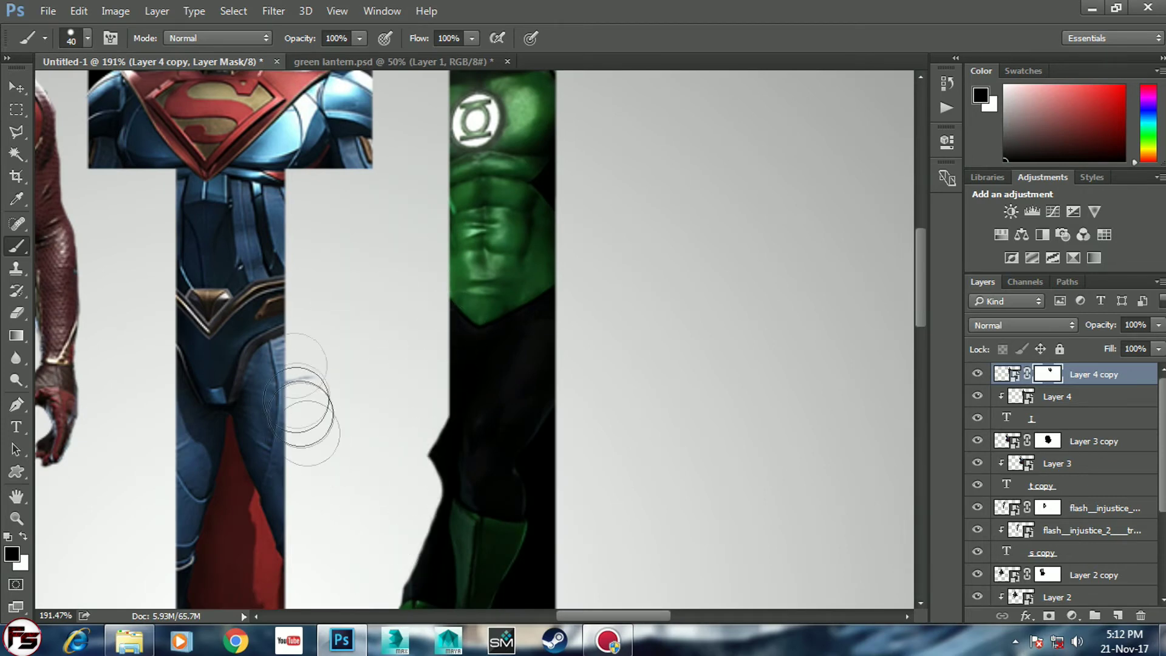
{"action": "scroll", "coordinate": [461, 312], "scroll_direction": "down", "scroll_amount": 2}
{"action": "left_click_drag", "start_coordinate": [471, 318], "coordinate": [435, 587]}
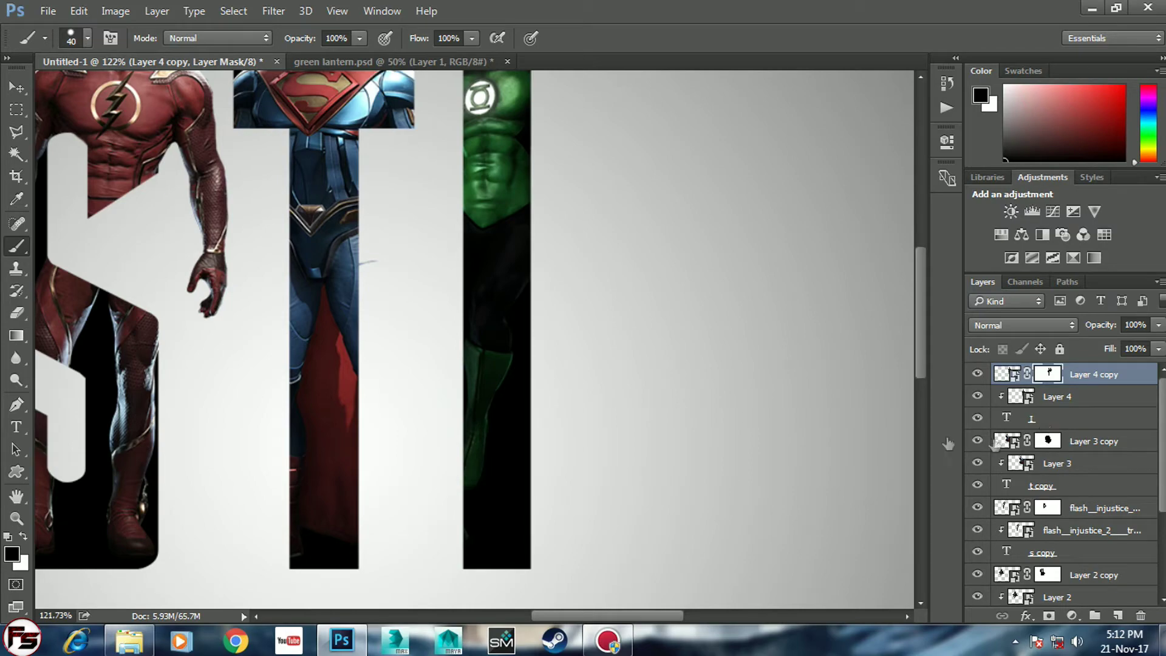
Target the Layer 4 copy mask with a small white brush to restore hidden details.
{"action": "left_click", "coordinate": [1046, 445]}
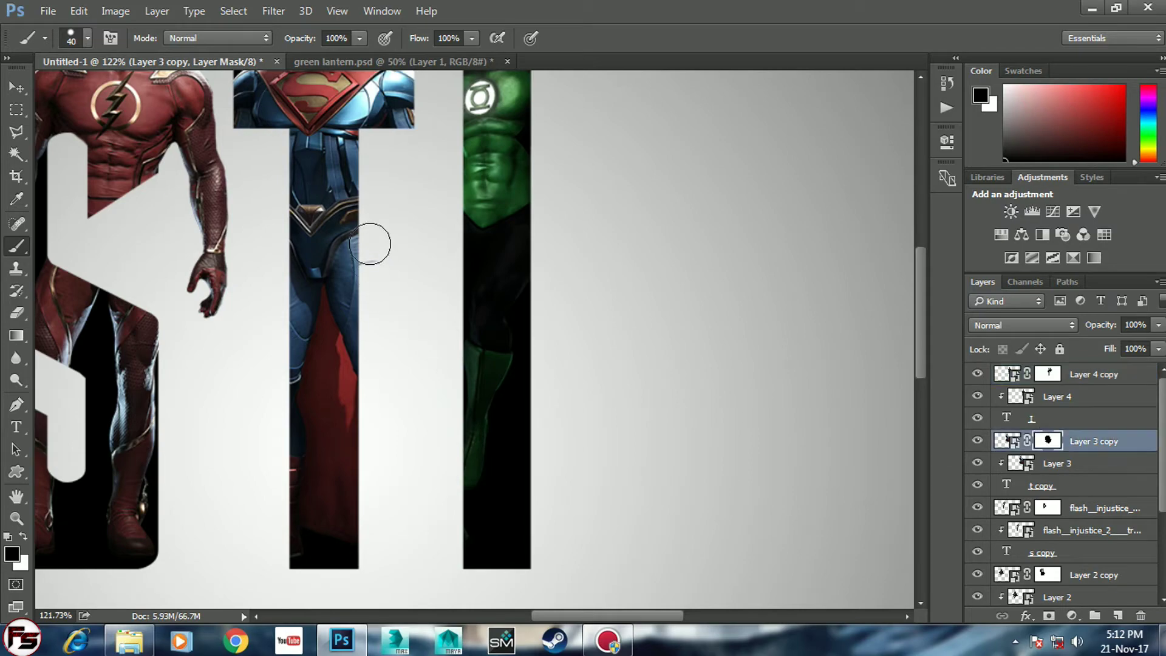
{"action": "left_click", "coordinate": [1075, 378]}
{"action": "left_click", "coordinate": [1048, 374]}
{"action": "key", "text": "d"}
{"action": "scroll", "coordinate": [474, 425], "scroll_direction": "up", "scroll_amount": 3}
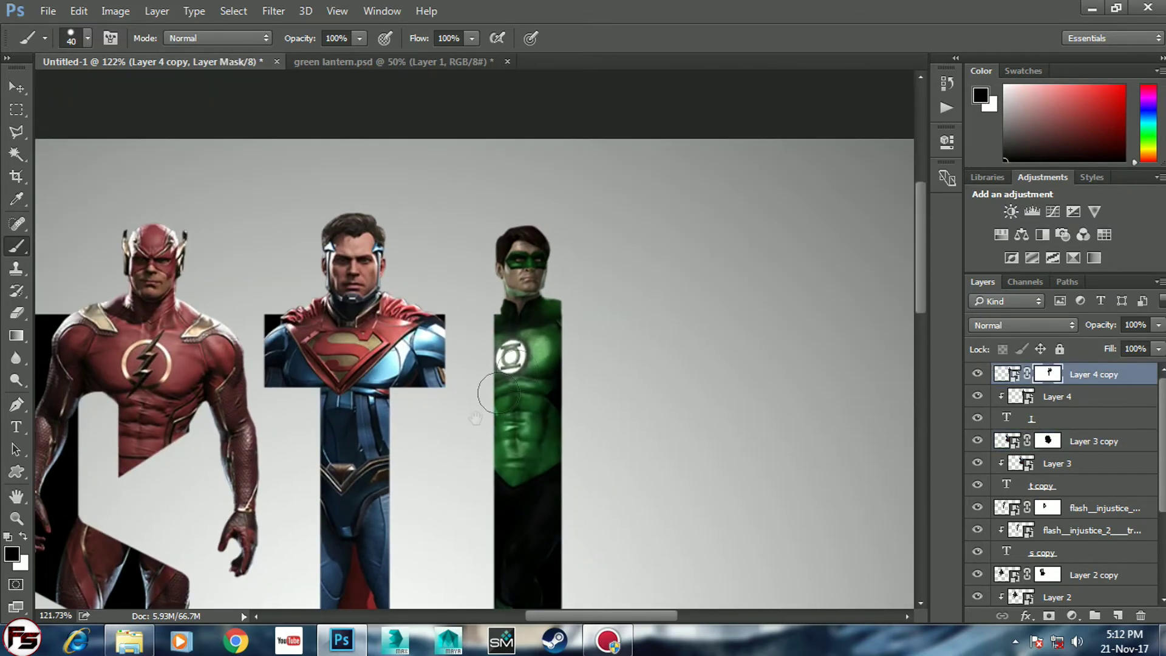
{"action": "scroll", "coordinate": [547, 315], "scroll_direction": "up", "scroll_amount": 3}
{"action": "scroll", "coordinate": [514, 328], "scroll_direction": "up", "scroll_amount": 2}
{"action": "key", "text": "bracketleft"}
{"action": "key", "text": "bracketleft"}
{"action": "key", "text": "bracketleft"}
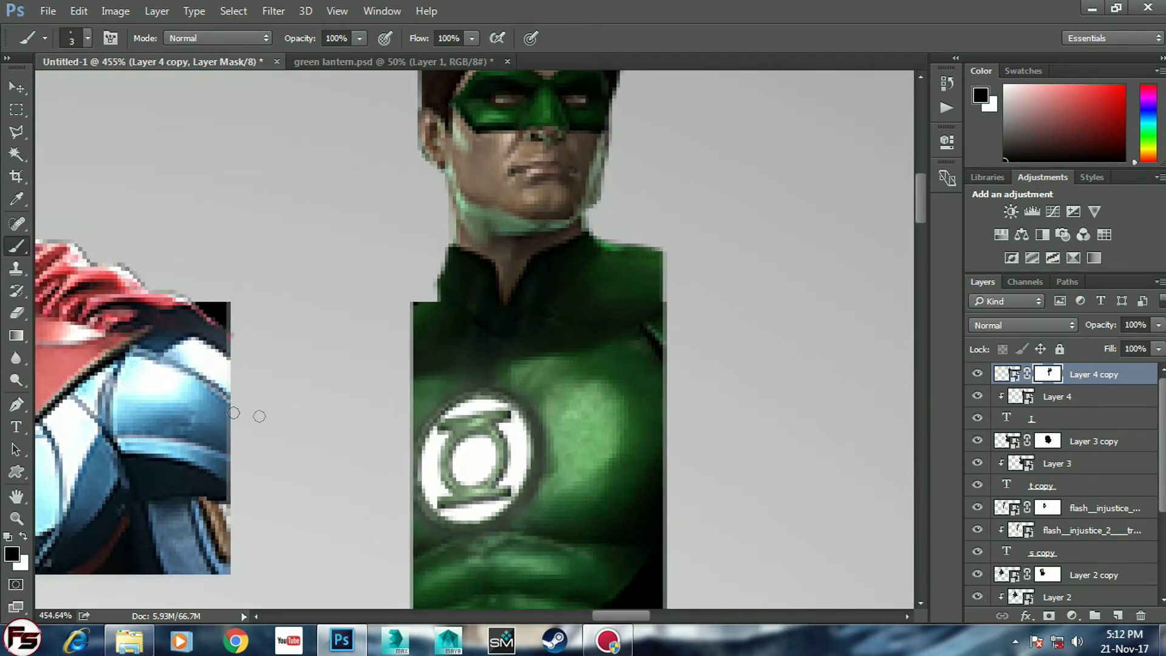
{"action": "left_click", "coordinate": [22, 537]}
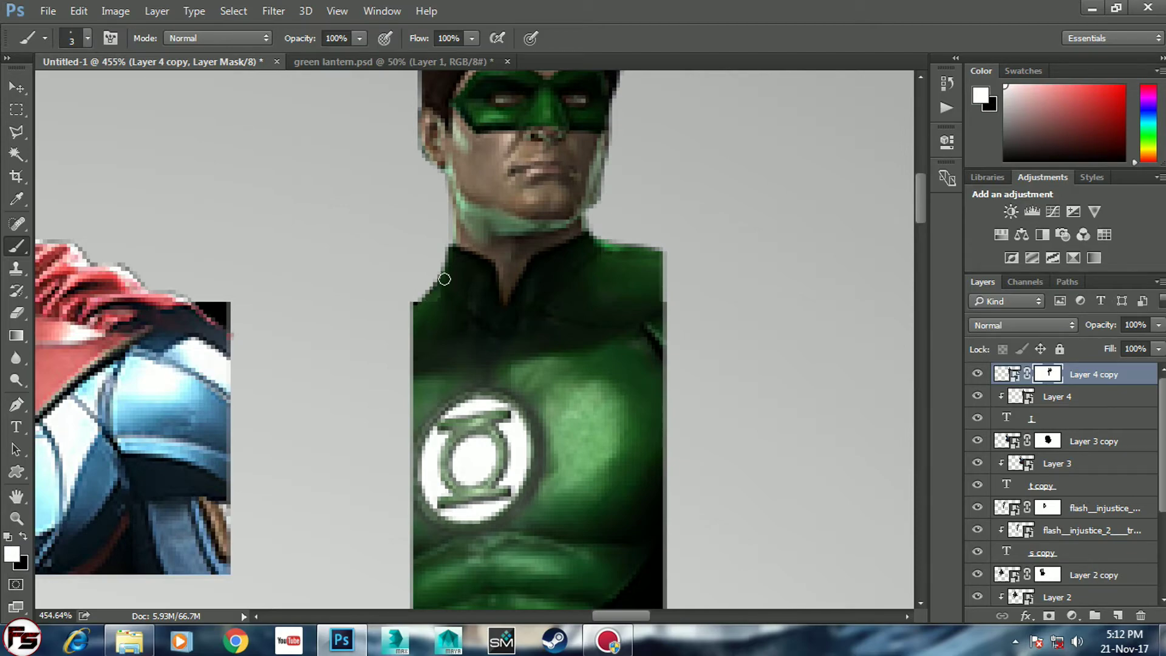
{"action": "scroll", "coordinate": [467, 327], "scroll_direction": "down", "scroll_amount": 2}
{"action": "scroll", "coordinate": [486, 331], "scroll_direction": "down", "scroll_amount": 2}
{"action": "scroll", "coordinate": [535, 337], "scroll_direction": "down", "scroll_amount": 2}
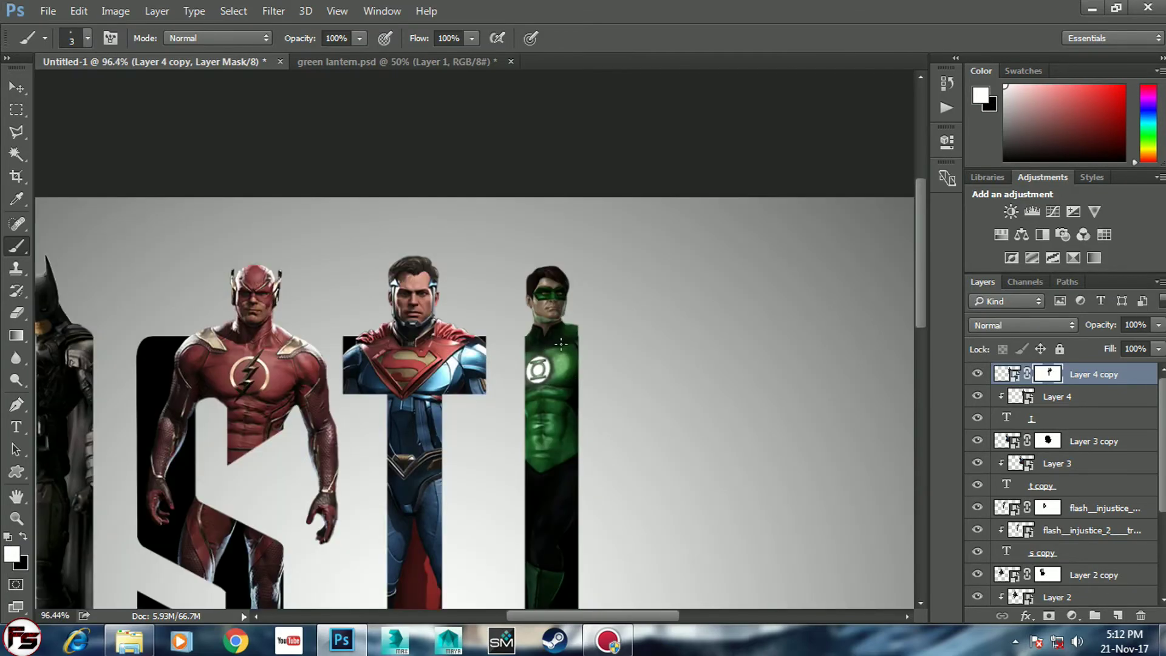
{"action": "scroll", "coordinate": [561, 343], "scroll_direction": "down", "scroll_amount": 1}
{"action": "scroll", "coordinate": [561, 343], "scroll_direction": "down", "scroll_amount": 1}
{"action": "scroll", "coordinate": [561, 343], "scroll_direction": "down", "scroll_amount": 1}
{"action": "scroll", "coordinate": [559, 344], "scroll_direction": "up", "scroll_amount": 1}
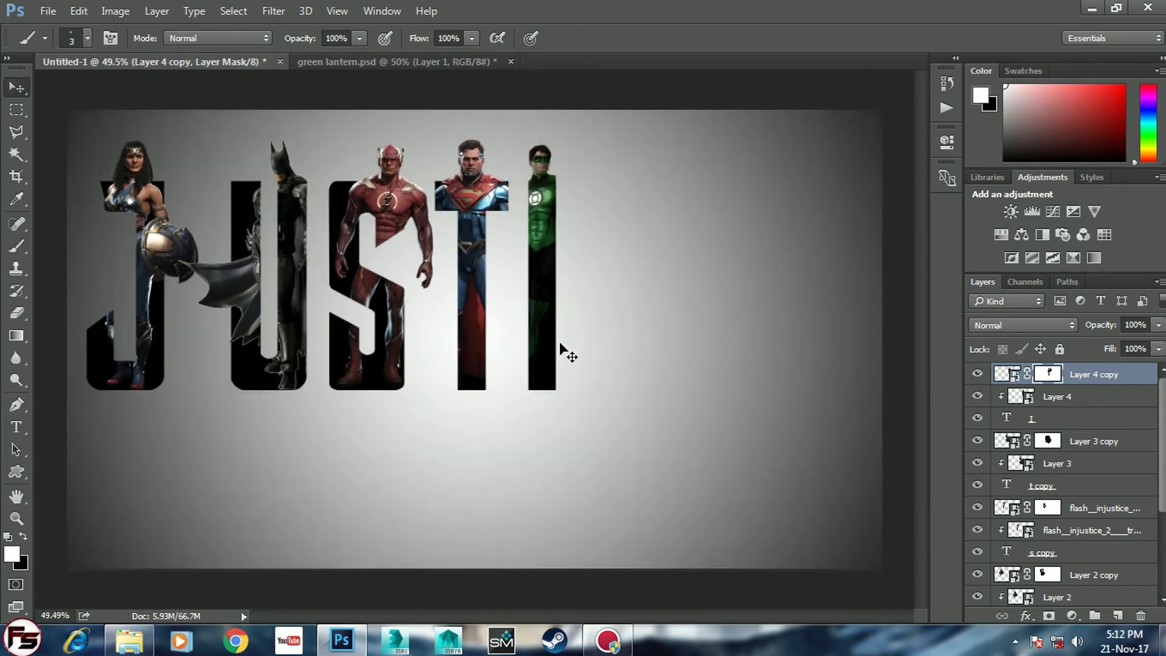
Duplicate the I text layer, move the copy to the top, and shift it right.
{"action": "key", "text": "v"}
{"action": "left_click", "coordinate": [1083, 423]}
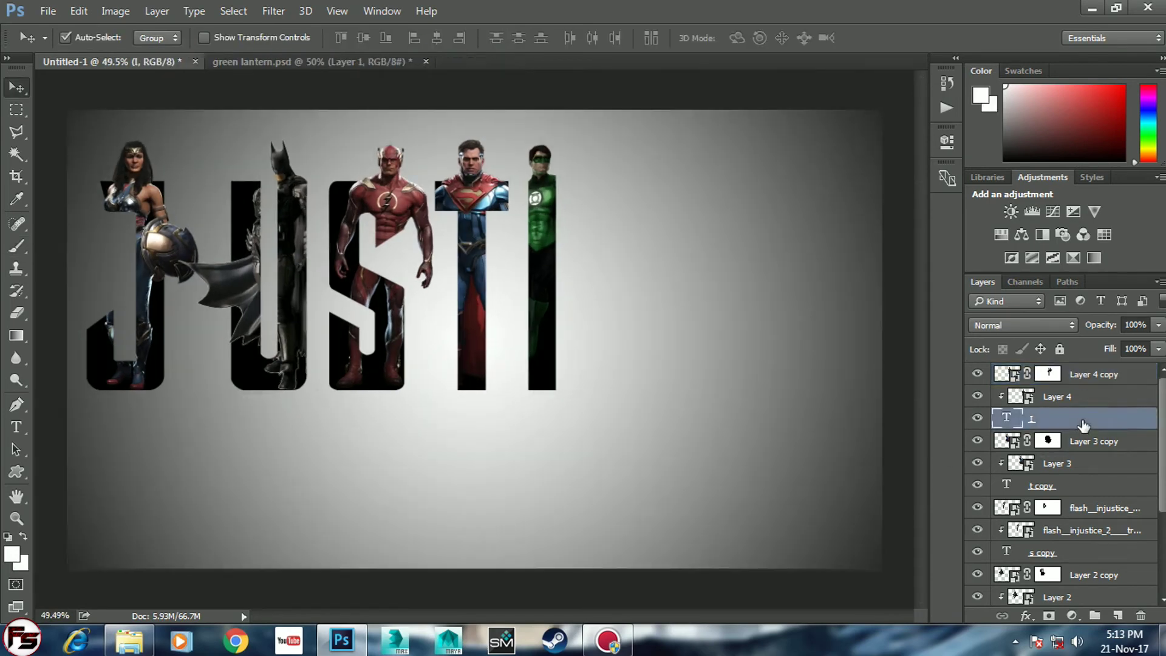
{"action": "key", "text": "ctrl+j"}
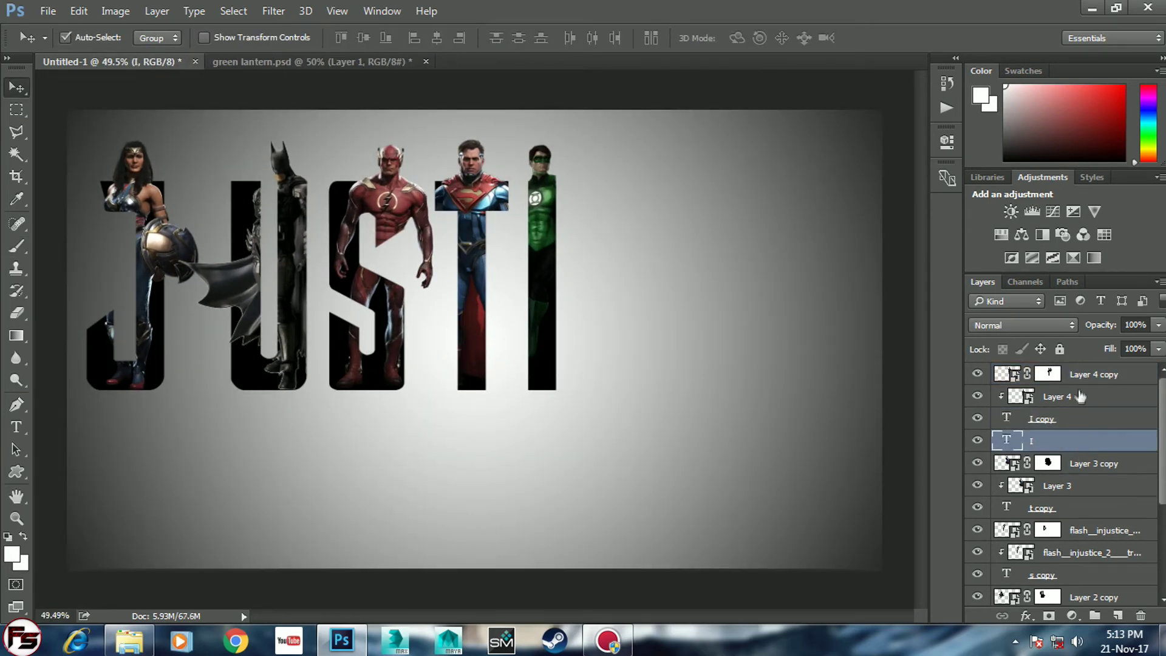
{"action": "double_click", "coordinate": [1059, 441]}
{"action": "key", "text": "Escape"}
{"action": "mouse_move", "coordinate": [1059, 442]}
{"action": "left_mouse_down"}
{"action": "mouse_move", "coordinate": [1062, 367]}
{"action": "mouse_move", "coordinate": [1005, 389]}
{"action": "left_mouse_up"}
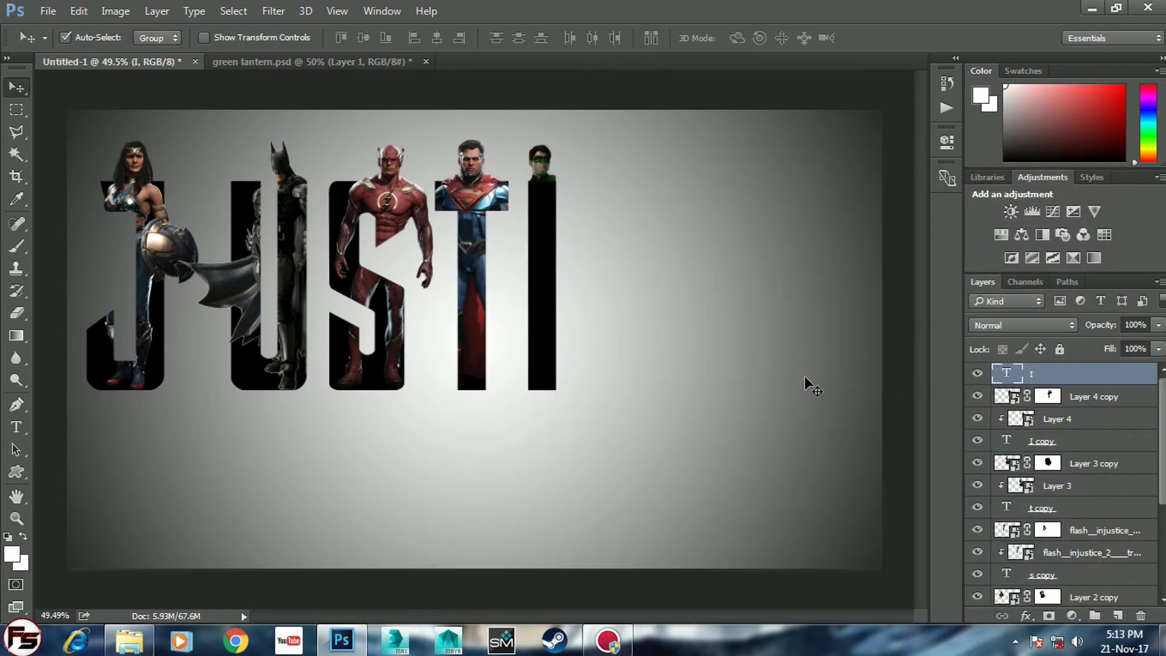
{"action": "key", "text": "shift+Right"}
{"action": "key", "text": "shift+Right"}
{"action": "key", "text": "shift+Right"}
{"action": "key", "text": "shift+Right"}
{"action": "key", "text": "shift+Right"}
{"action": "key", "text": "shift+Right"}
{"action": "key", "text": "shift+Right"}
{"action": "key", "text": "shift+Right"}
{"action": "key", "text": "shift+Right"}
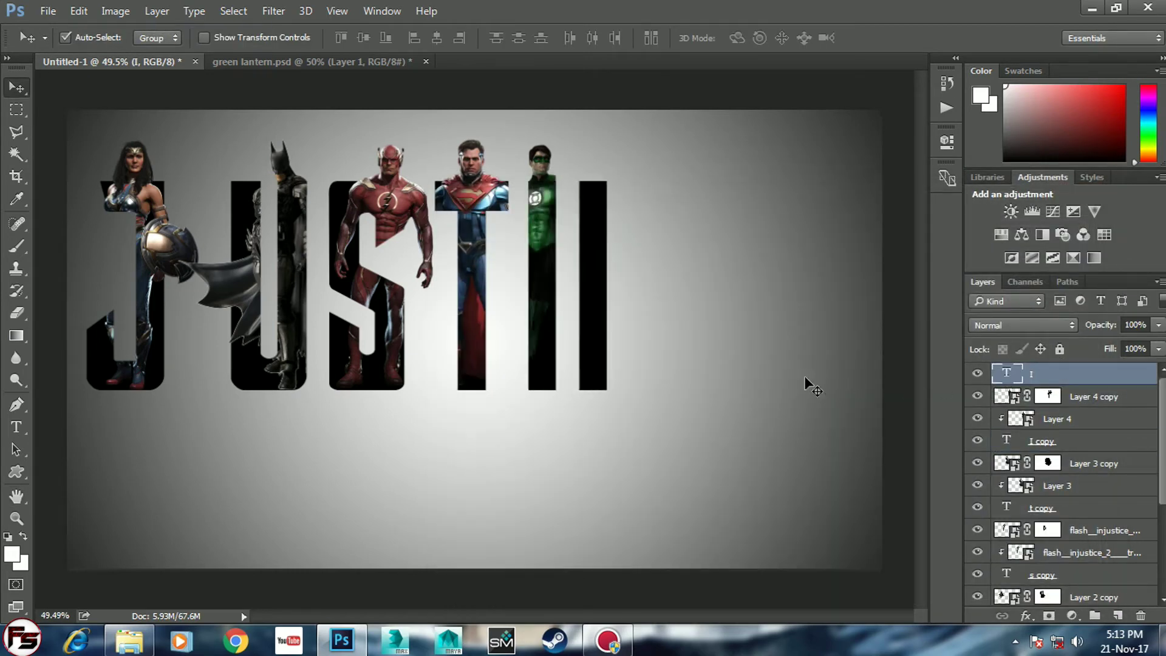
{"action": "key", "text": "shift+Right"}
{"action": "key", "text": "shift+Right"}
{"action": "key", "text": "shift+Right"}
{"action": "key", "text": "shift+Right"}
Retype the duplicated letter as a black C and nudge it slightly left.
{"action": "key", "text": "t"}
{"action": "left_click", "coordinate": [631, 291]}
{"action": "key", "text": "ctrl+a"}
{"action": "type", "text": "C"}
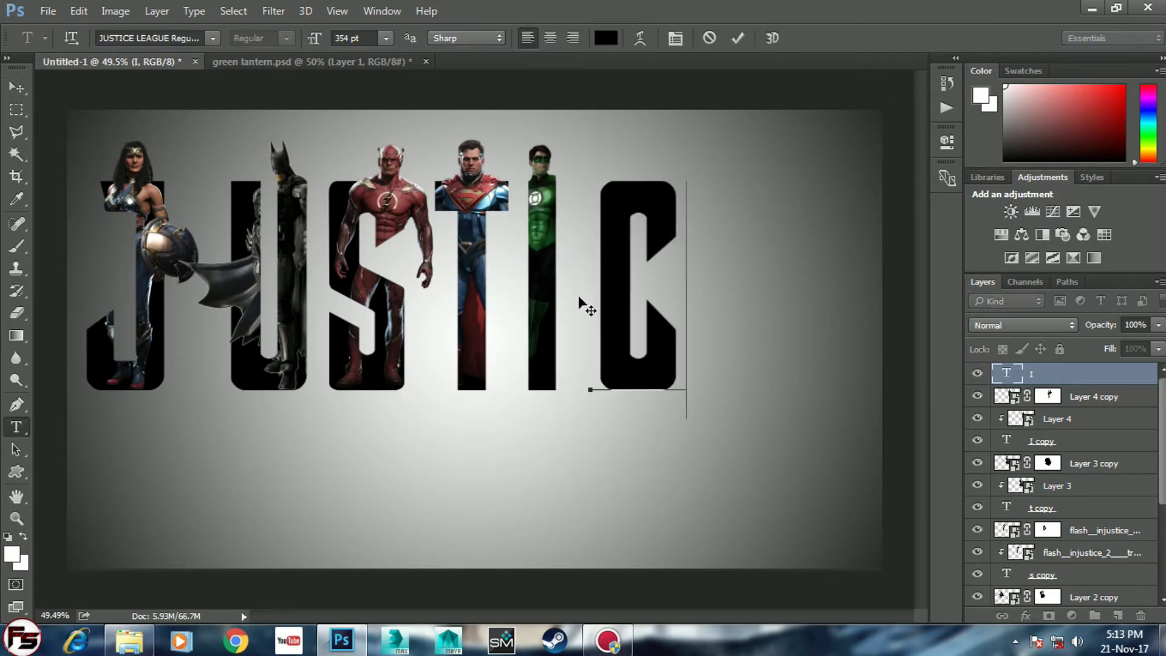
{"action": "key", "text": "ctrl+Return"}
{"action": "key", "text": "v"}
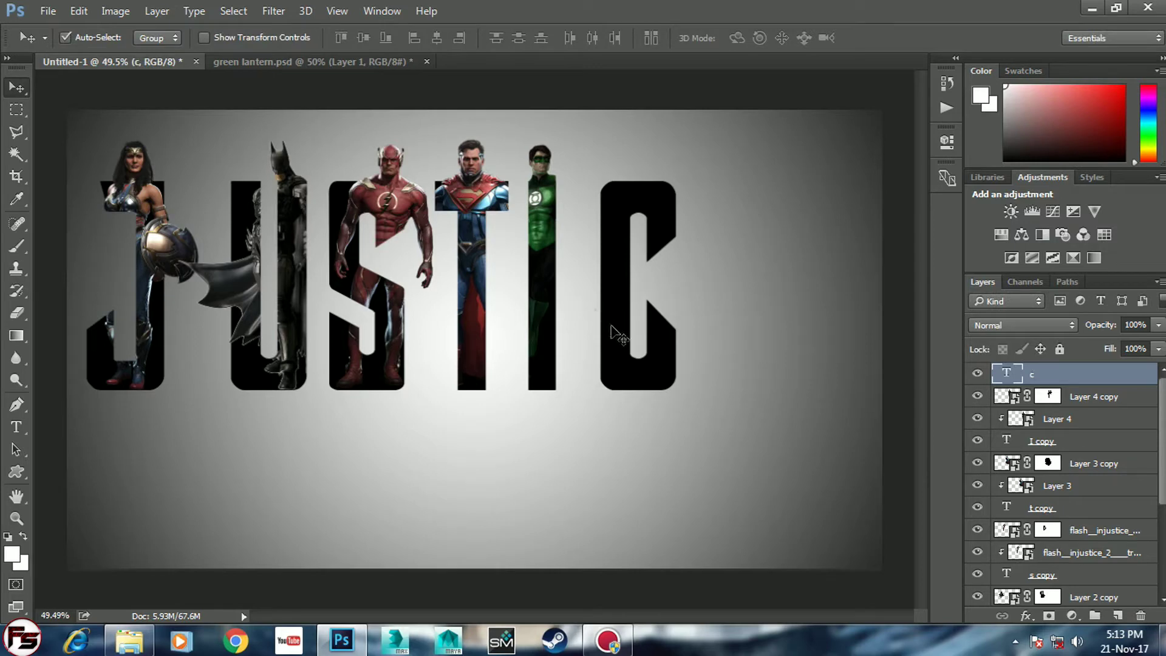
{"action": "key", "text": "shift+Left"}
{"action": "key", "text": "shift+Left"}
{"action": "key", "text": "shift+Left"}
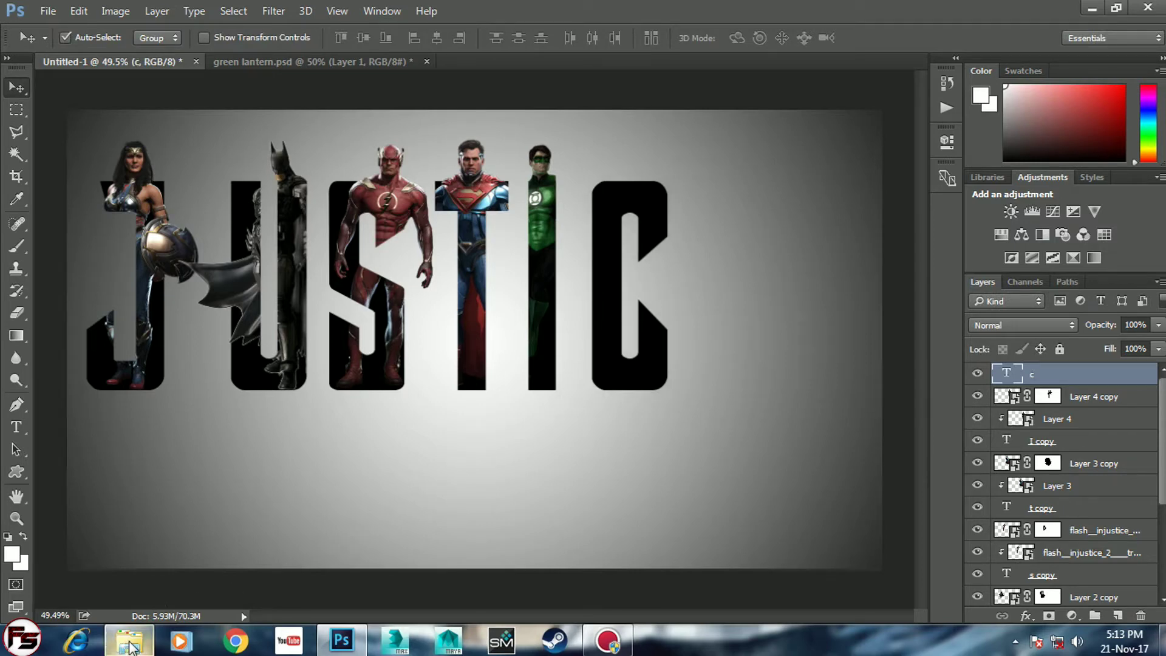
{"action": "left_click", "coordinate": [131, 645]}
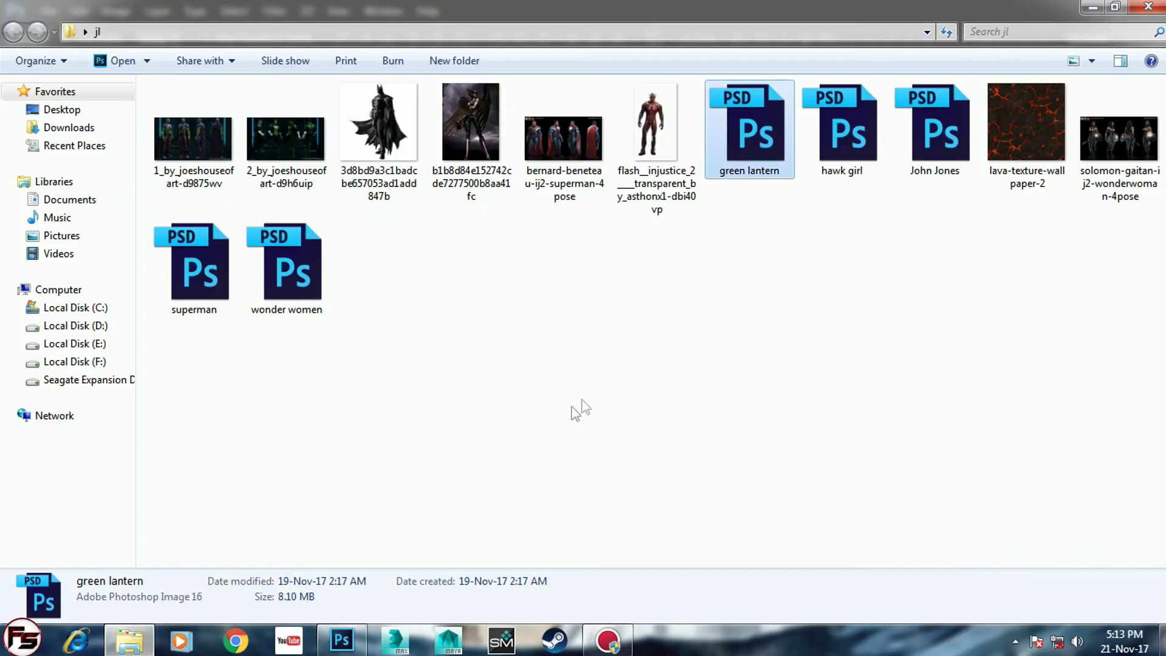
Open the hawk girl PSD from the jl folder, closing the wonder women file opened by mistake.
{"action": "left_click", "coordinate": [595, 400]}
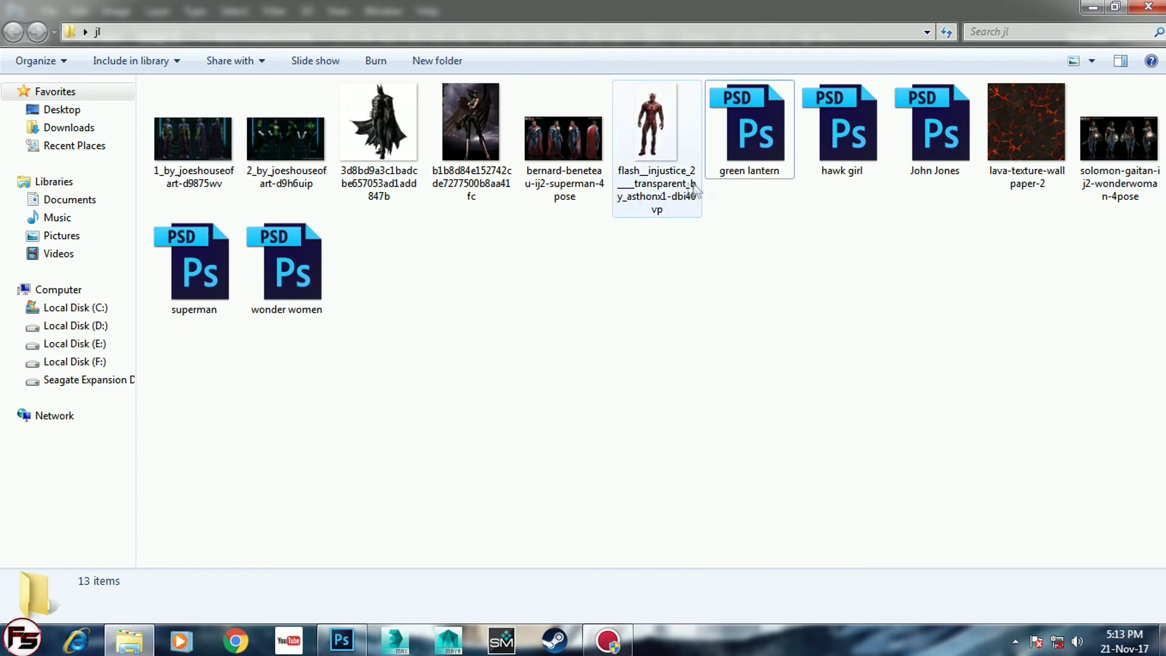
{"action": "double_click", "coordinate": [280, 286]}
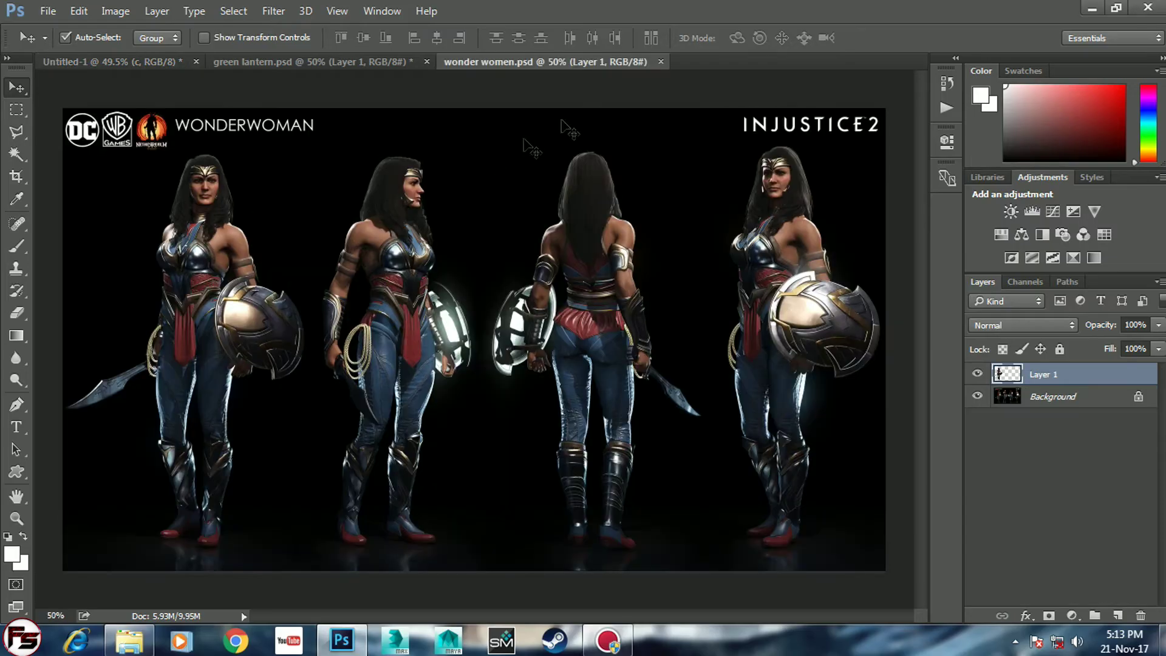
{"action": "left_click", "coordinate": [658, 61]}
{"action": "right_click", "coordinate": [129, 640]}
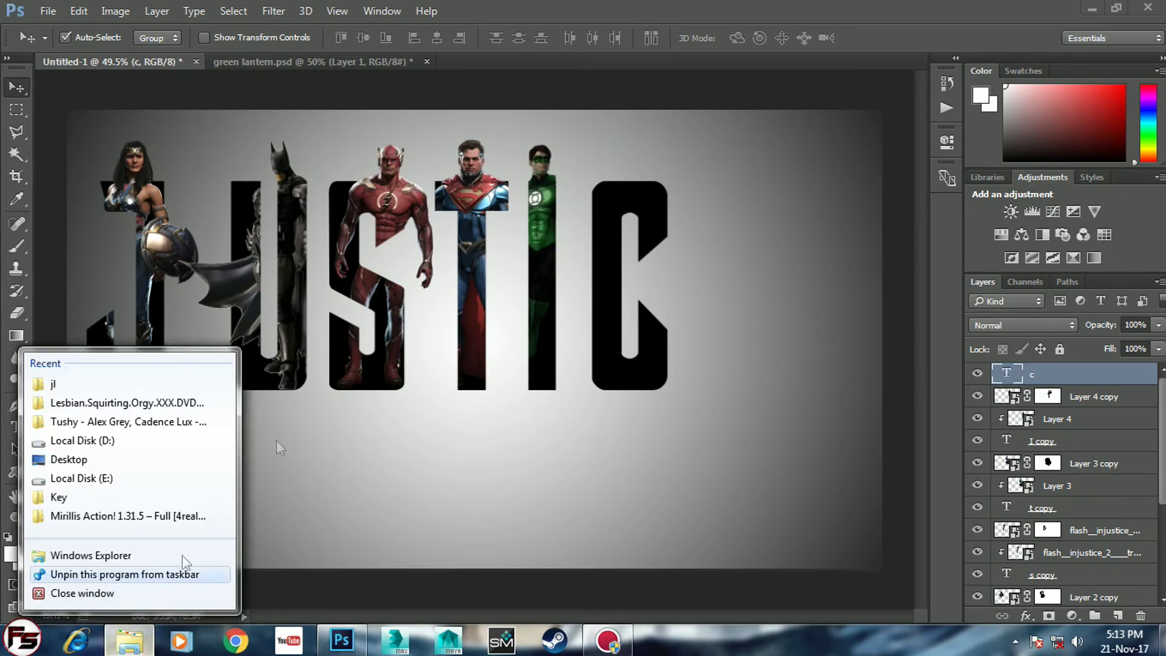
{"action": "left_click", "coordinate": [489, 379]}
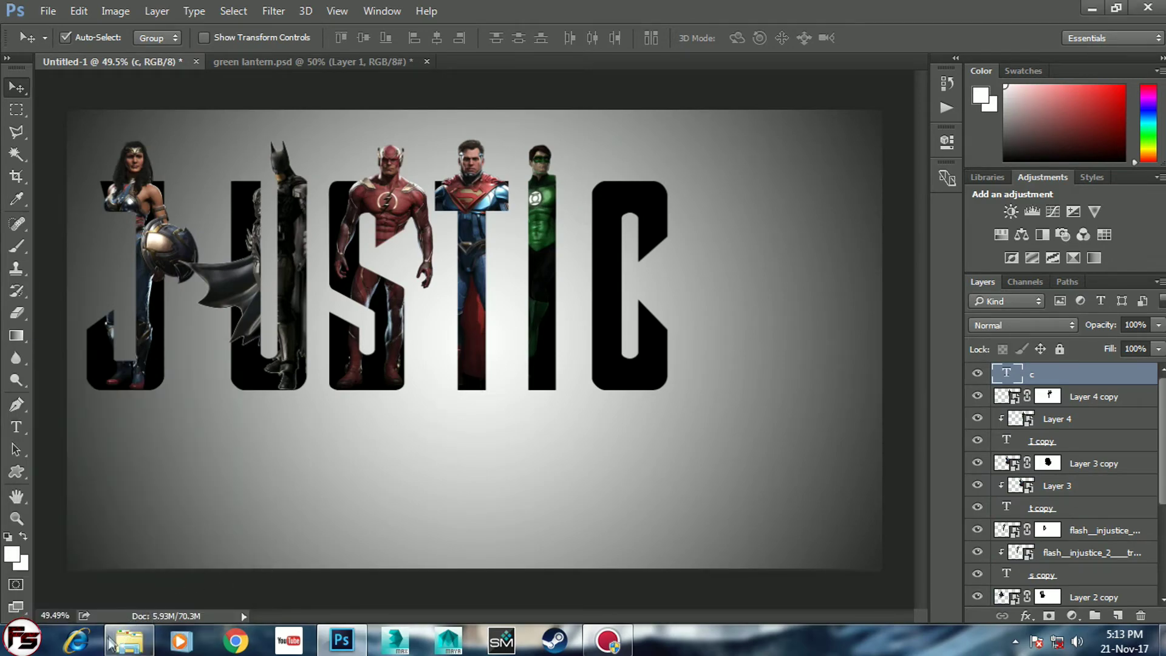
{"action": "left_click", "coordinate": [142, 647]}
{"action": "double_click", "coordinate": [859, 158]}
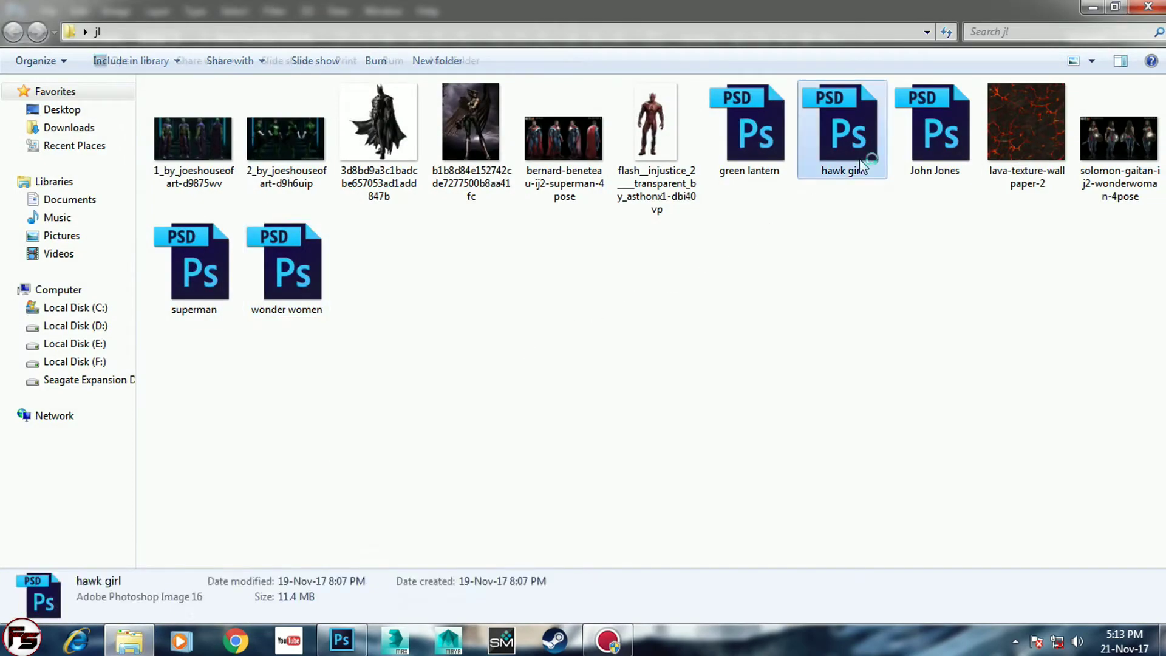
{"action": "left_click", "coordinate": [976, 413]}
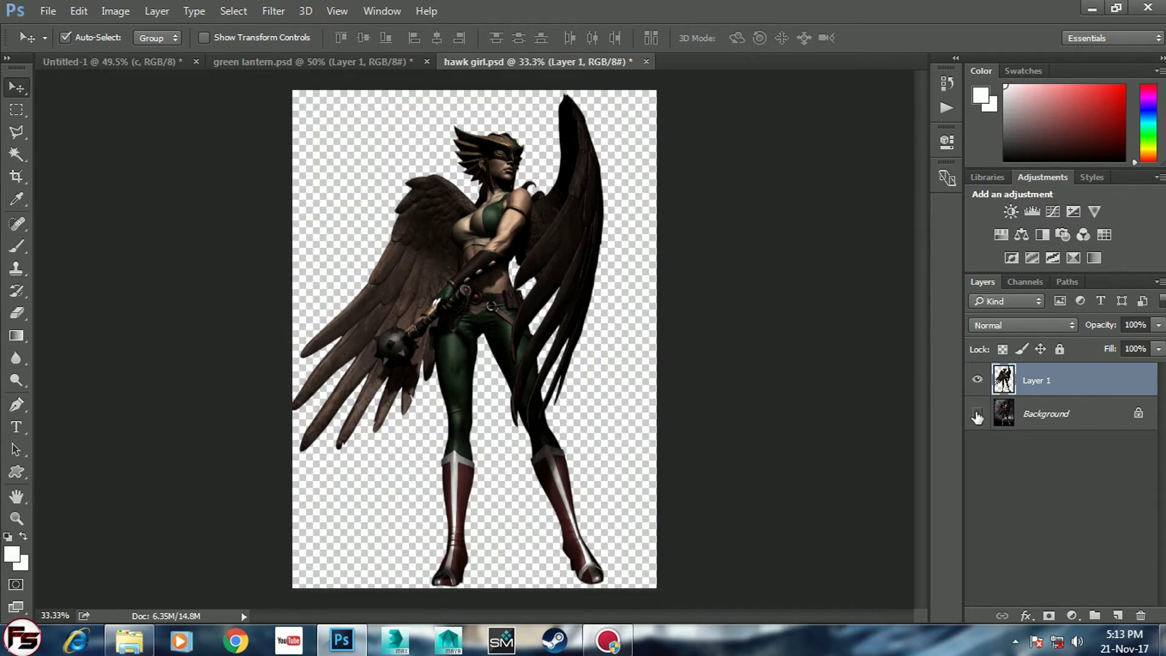
Hide Hawkgirl's background, convert Layer 1 to a smart object, and drop it into Untitled-1.
{"action": "left_click", "coordinate": [977, 414]}
{"action": "right_click", "coordinate": [1073, 397]}
{"action": "left_click", "coordinate": [836, 294]}
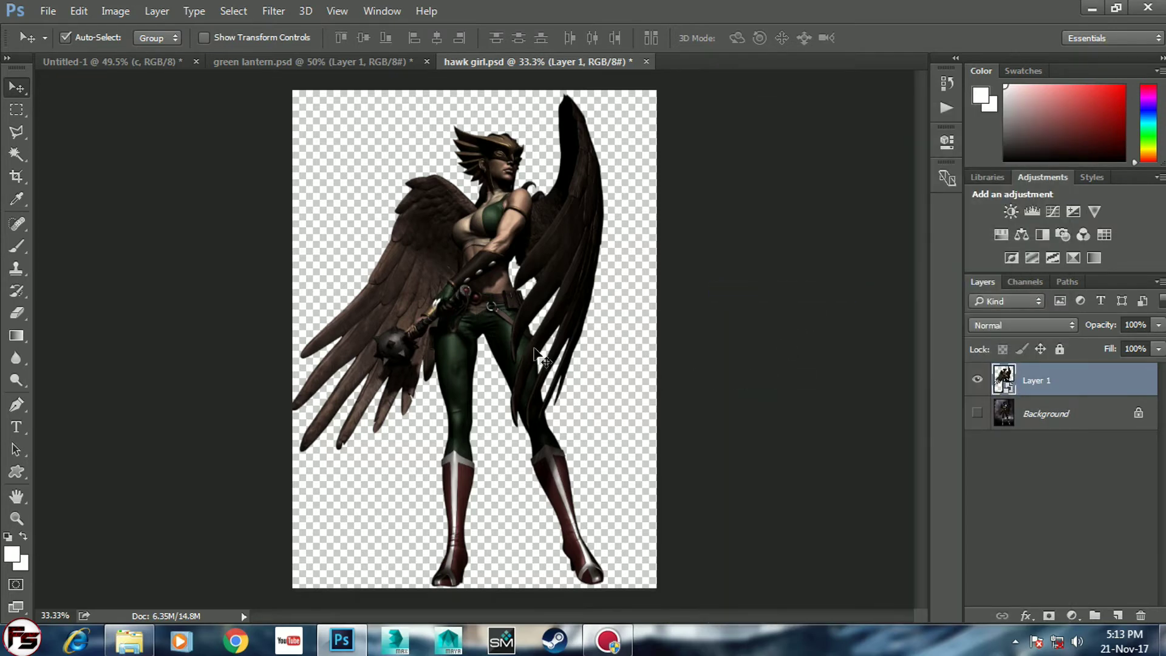
{"action": "mouse_move", "coordinate": [491, 311]}
{"action": "left_mouse_down"}
{"action": "mouse_move", "coordinate": [367, 68]}
{"action": "mouse_move", "coordinate": [125, 64]}
{"action": "left_mouse_up"}
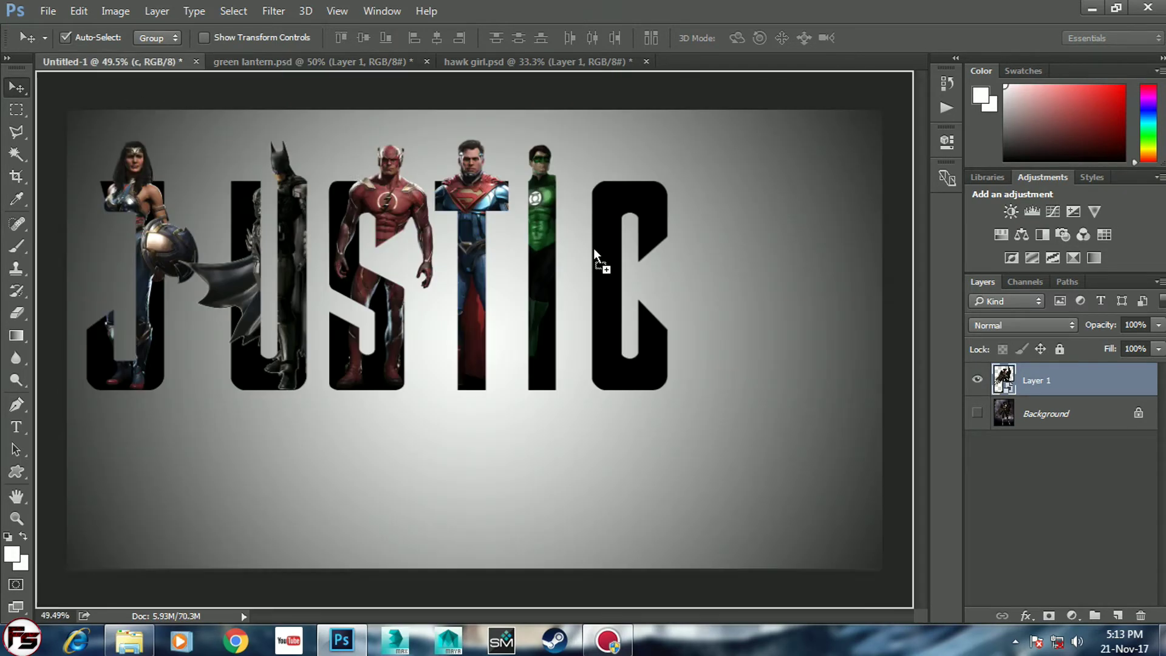
{"action": "left_click_drag", "start_coordinate": [594, 249], "coordinate": [593, 249]}
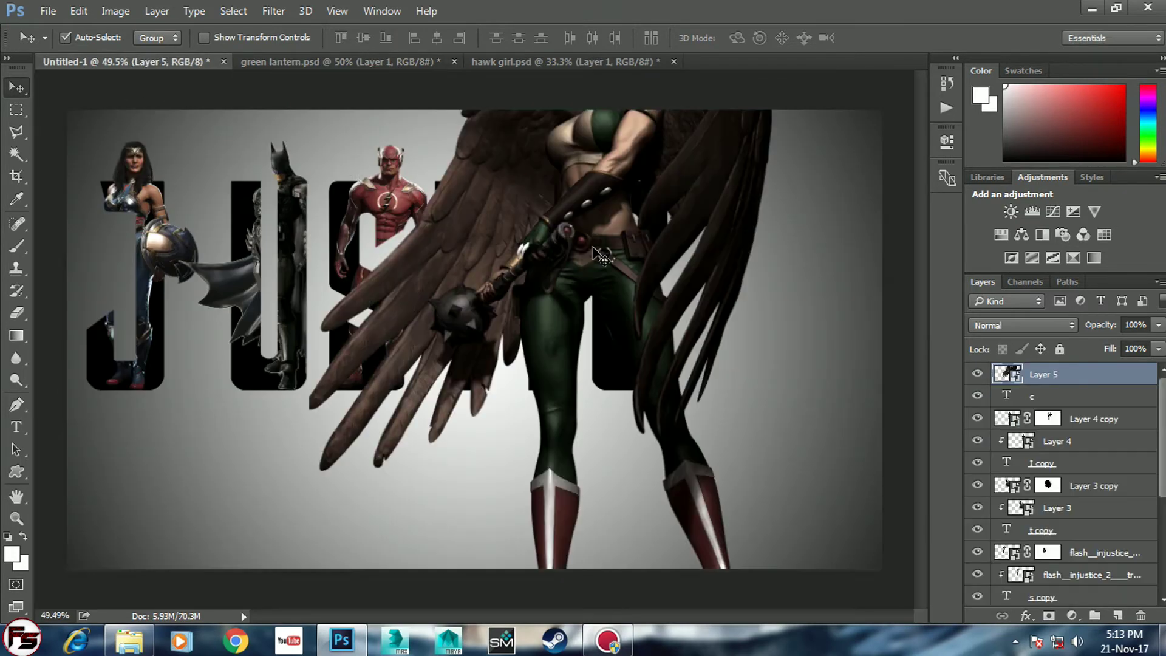
Shrink Hawkgirl (Layer 5) down and raise her toward the lettering.
{"action": "scroll", "coordinate": [594, 249], "scroll_direction": "down", "scroll_amount": 3}
{"action": "key", "text": "ctrl+t"}
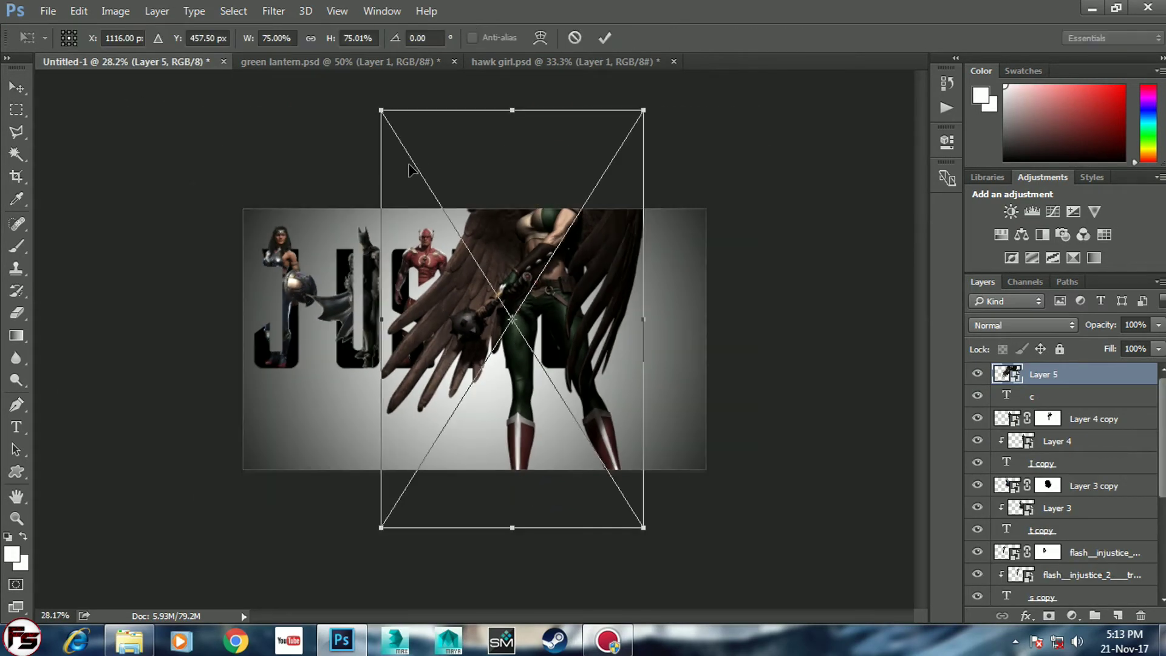
{"action": "left_click_drag", "start_coordinate": [386, 118], "coordinate": [473, 249]}
{"action": "left_click_drag", "start_coordinate": [606, 382], "coordinate": [580, 264]}
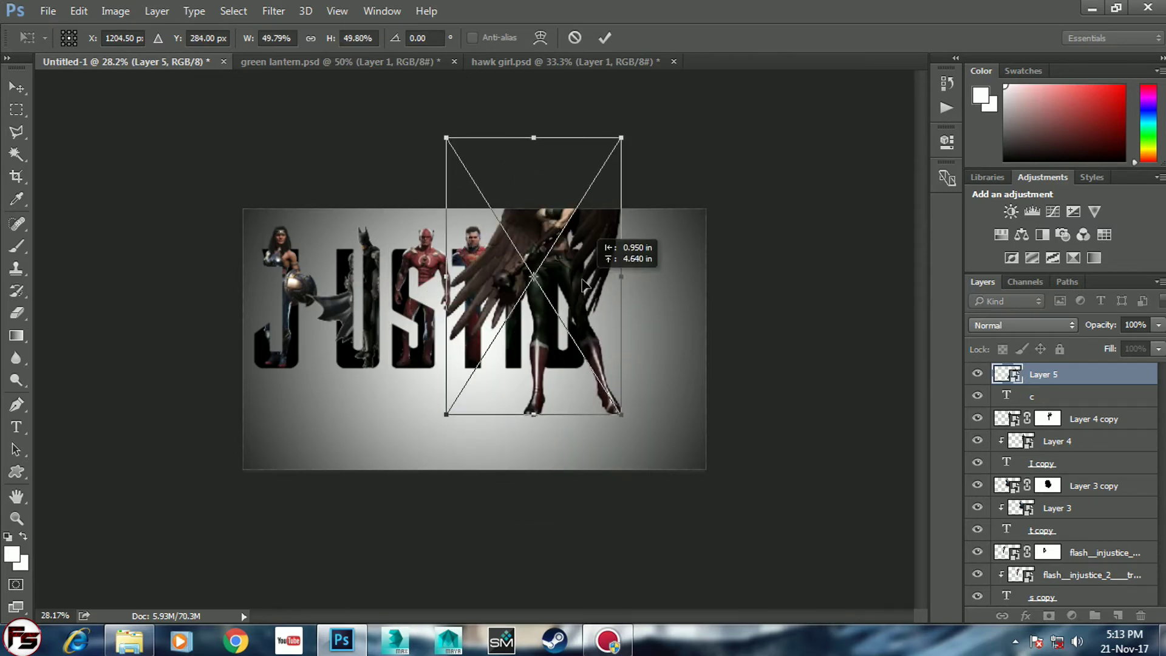
{"action": "mouse_move", "coordinate": [448, 130]}
{"action": "left_mouse_down"}
{"action": "mouse_move", "coordinate": [484, 167]}
{"action": "mouse_move", "coordinate": [495, 203]}
{"action": "left_mouse_up"}
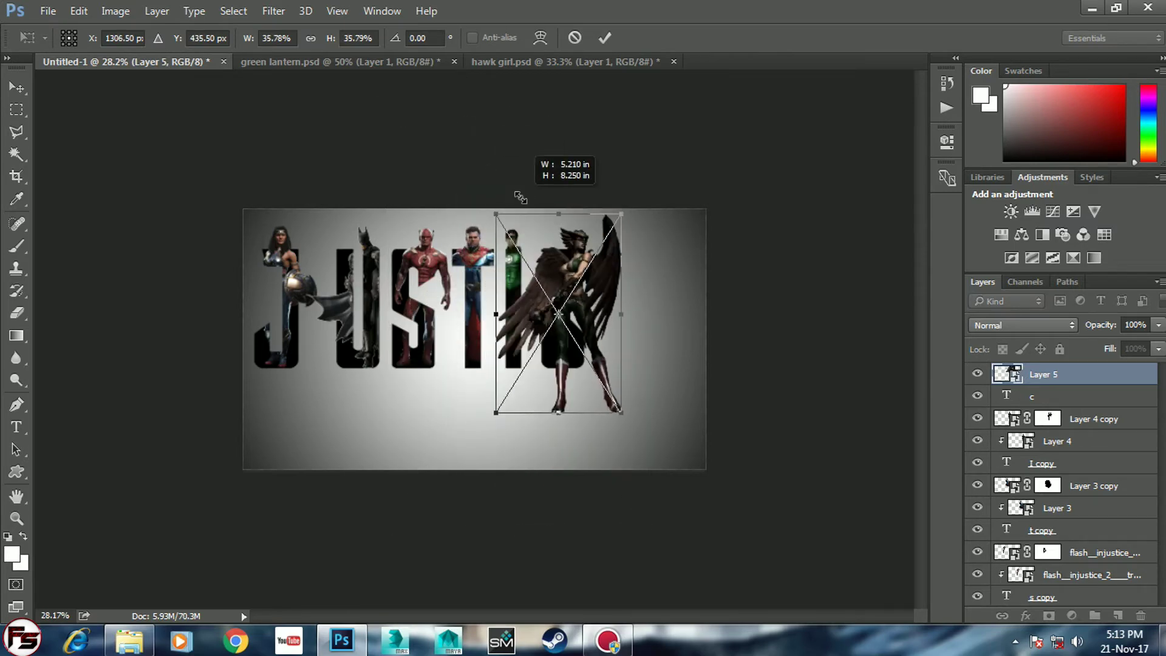
{"action": "left_click_drag", "start_coordinate": [589, 336], "coordinate": [584, 294]}
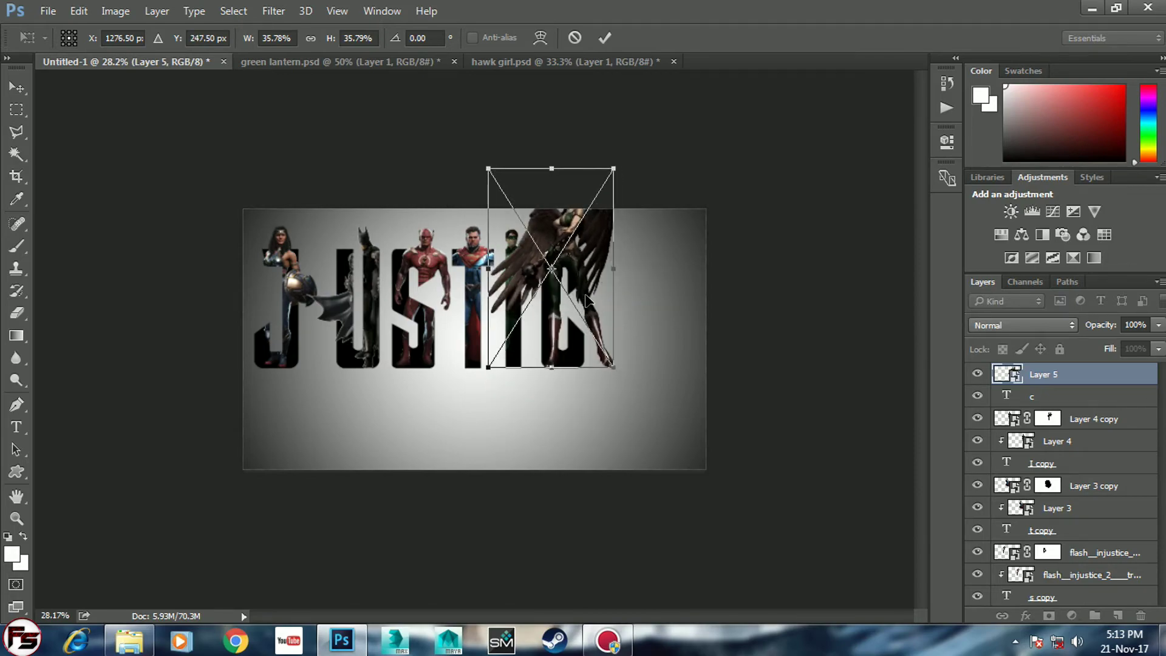
{"action": "scroll", "coordinate": [584, 297], "scroll_direction": "up", "scroll_amount": 2}
{"action": "scroll", "coordinate": [585, 299], "scroll_direction": "up", "scroll_amount": 2}
{"action": "scroll", "coordinate": [637, 338], "scroll_direction": "up", "scroll_amount": 2}
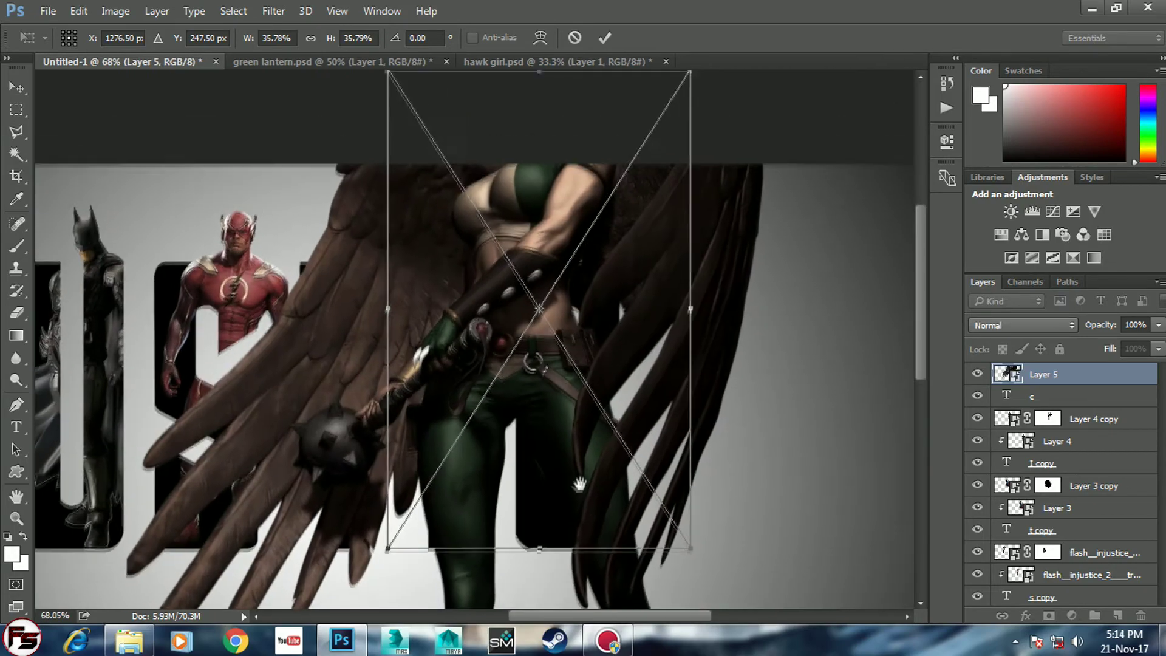
{"action": "scroll", "coordinate": [581, 481], "scroll_direction": "down", "scroll_amount": 2}
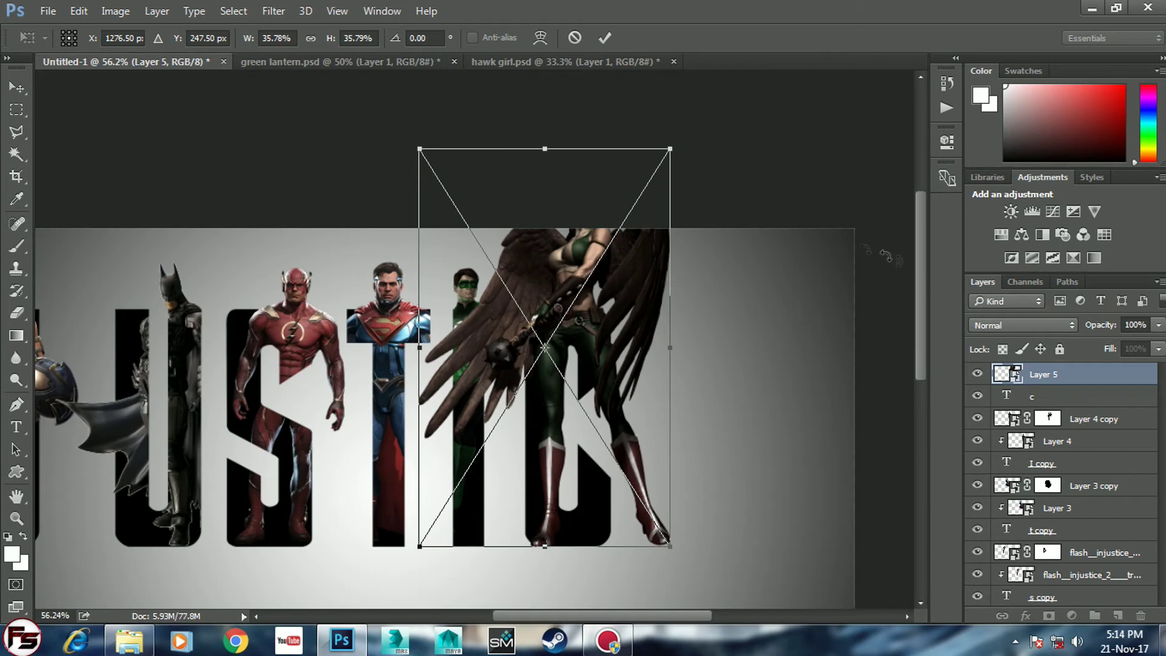
{"action": "left_click_drag", "start_coordinate": [668, 153], "coordinate": [624, 251]}
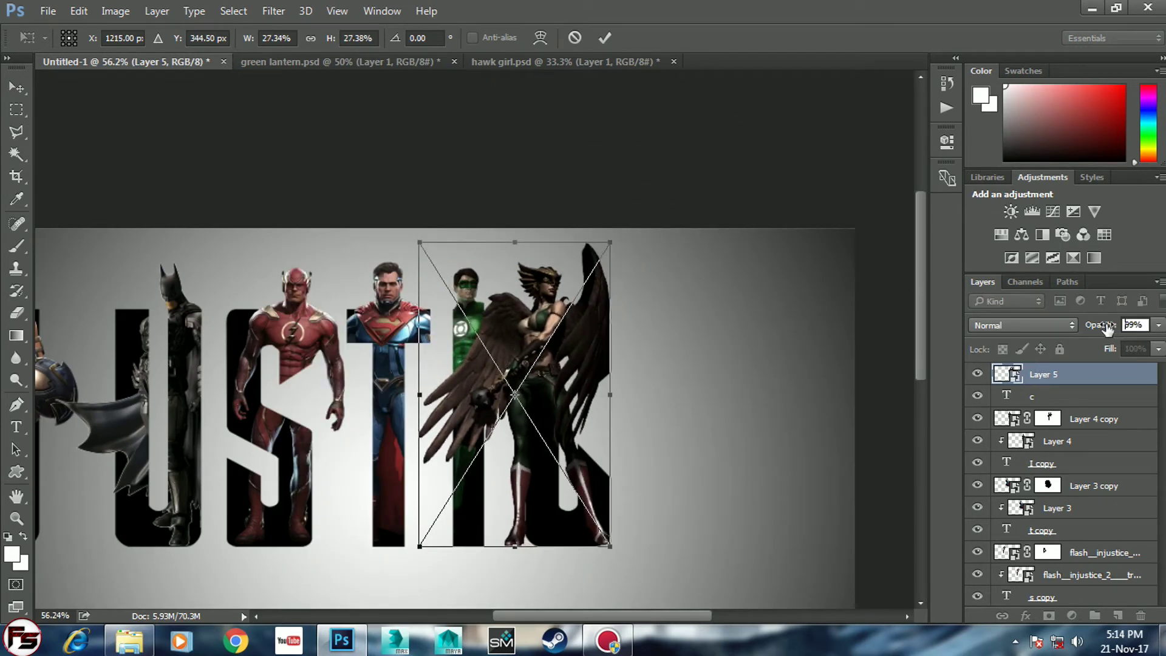
Set Hawkgirl to 59% opacity, fit her over the C at about 27.2%, and commit.
{"action": "left_click_drag", "start_coordinate": [1102, 325], "coordinate": [1075, 328]}
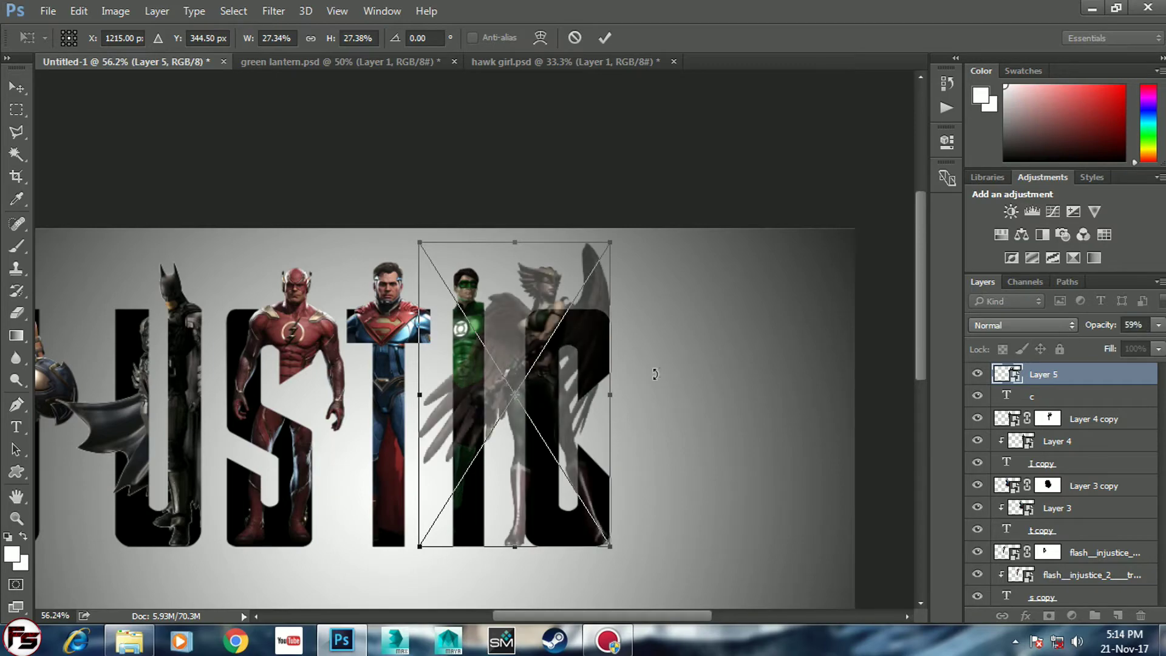
{"action": "scroll", "coordinate": [607, 387], "scroll_direction": "up", "scroll_amount": 5}
{"action": "scroll", "coordinate": [607, 387], "scroll_direction": "down", "scroll_amount": 2}
{"action": "left_click_drag", "start_coordinate": [607, 386], "coordinate": [593, 299]}
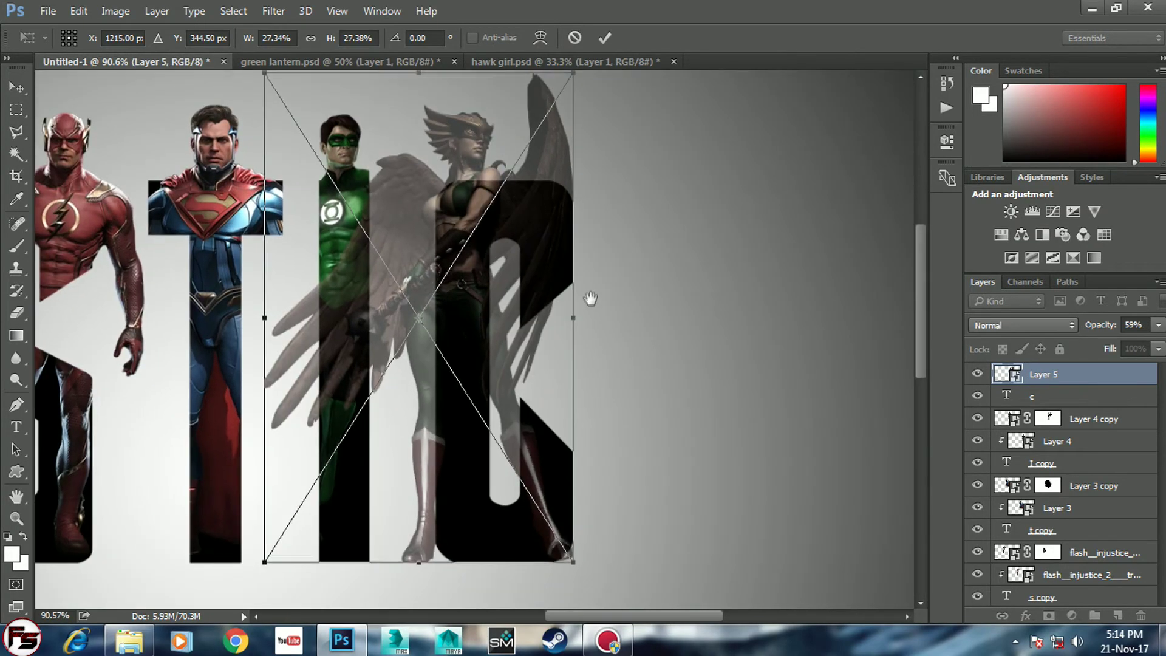
{"action": "left_click_drag", "start_coordinate": [477, 372], "coordinate": [533, 372]}
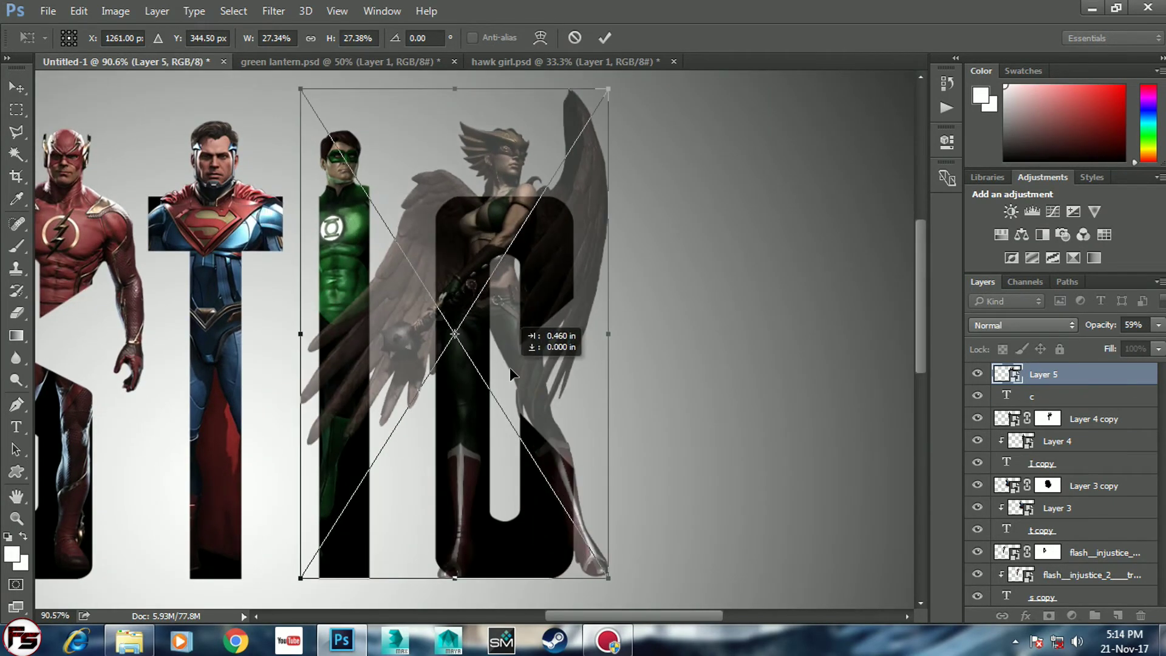
{"action": "left_click_drag", "start_coordinate": [627, 88], "coordinate": [621, 96]}
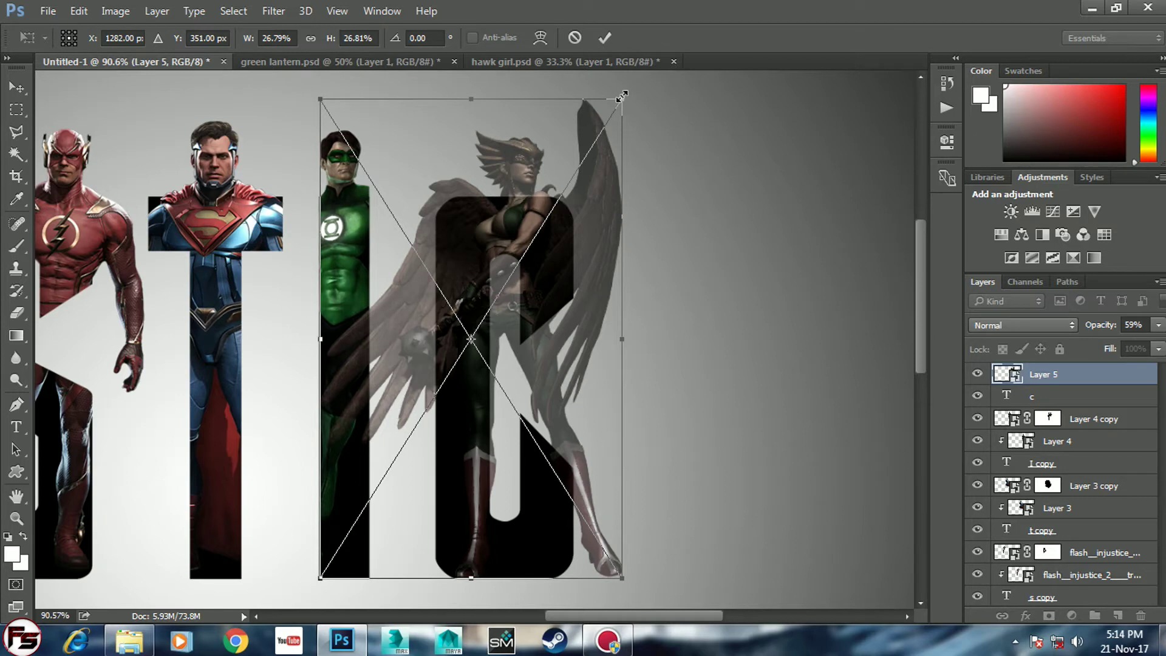
{"action": "left_click_drag", "start_coordinate": [621, 95], "coordinate": [632, 91]}
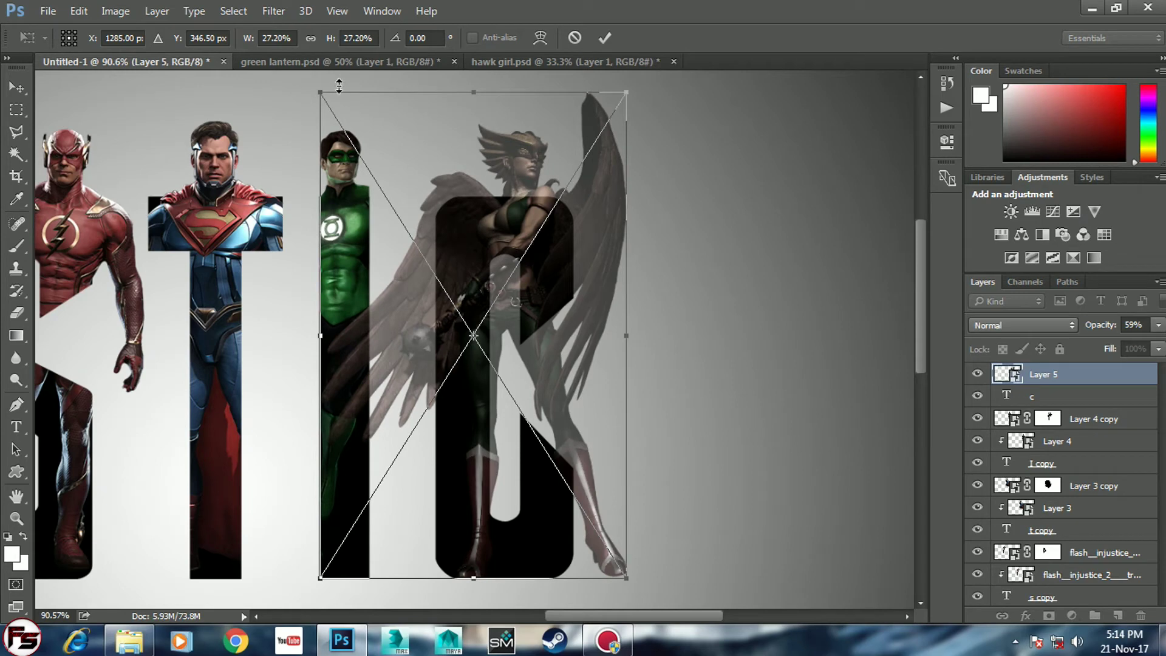
{"action": "key", "text": "Return"}
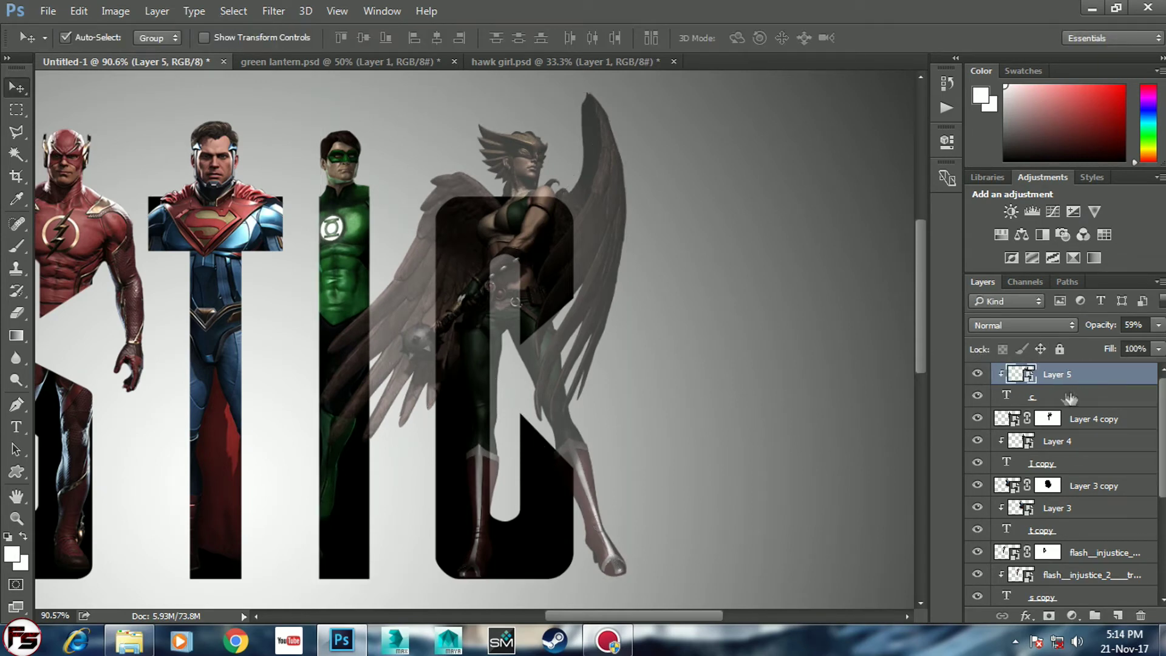
Clip Hawkgirl into the C at 100% opacity, duplicate her, and mask the copy with an 80 px black brush.
{"action": "left_click", "coordinate": [1076, 388], "text": "alt"}
{"action": "key", "text": "0"}
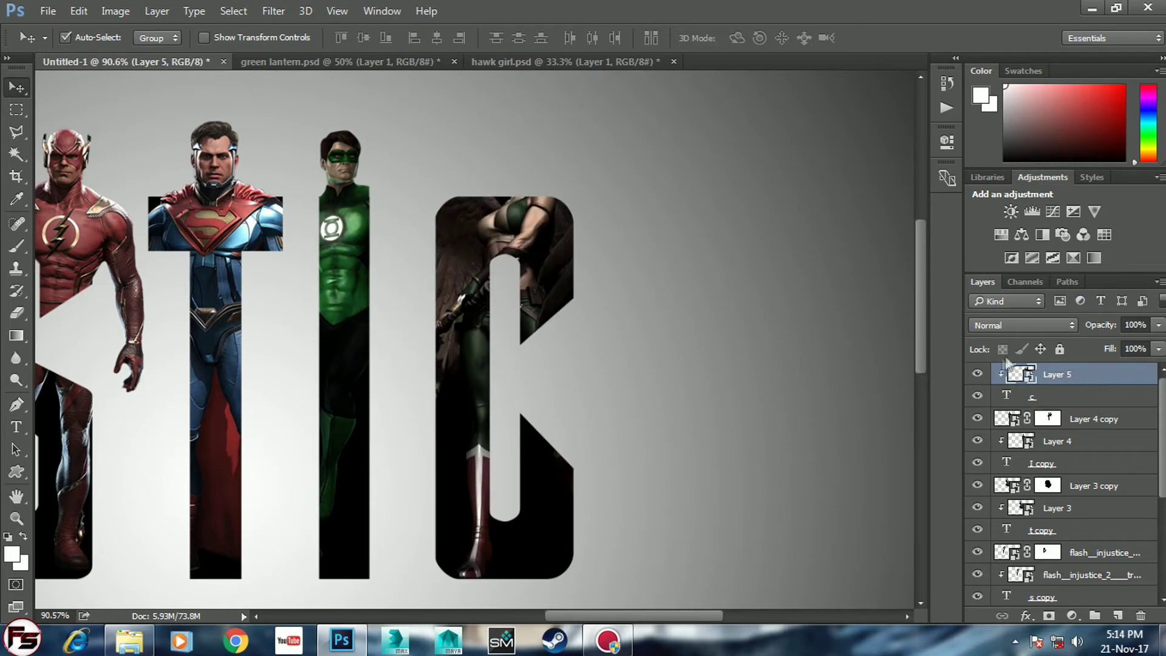
{"action": "key", "text": "ctrl+j"}
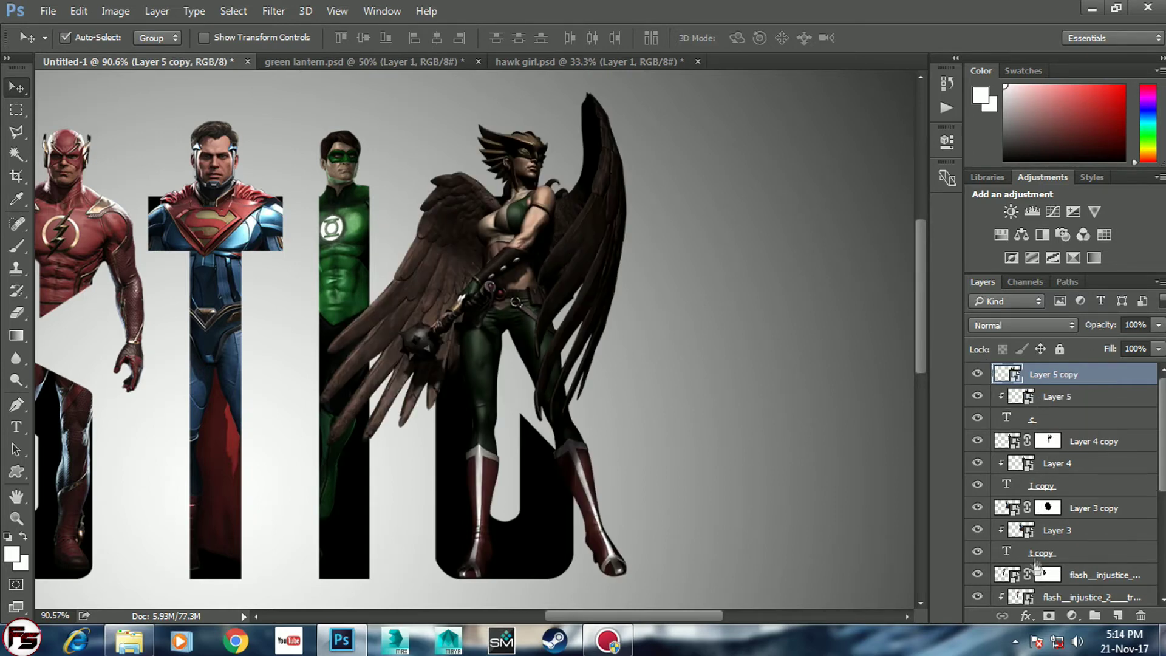
{"action": "left_click", "coordinate": [1045, 615]}
{"action": "key", "text": "b"}
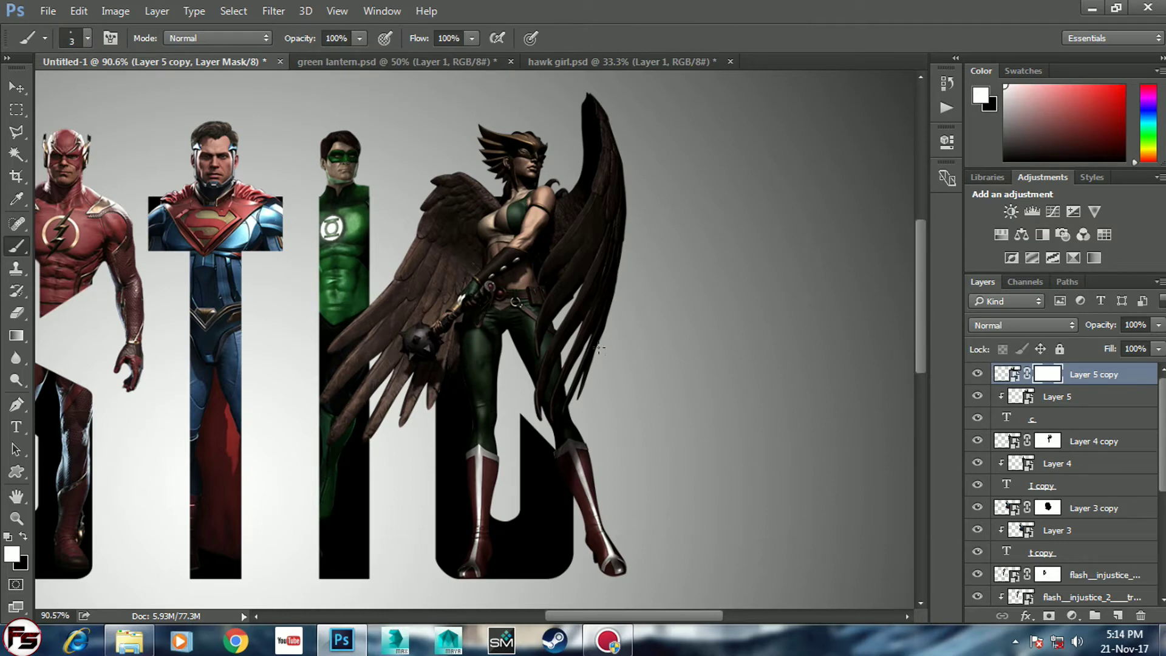
{"action": "key", "text": "bracketright"}
{"action": "key", "text": "bracketright"}
{"action": "key", "text": "bracketright"}
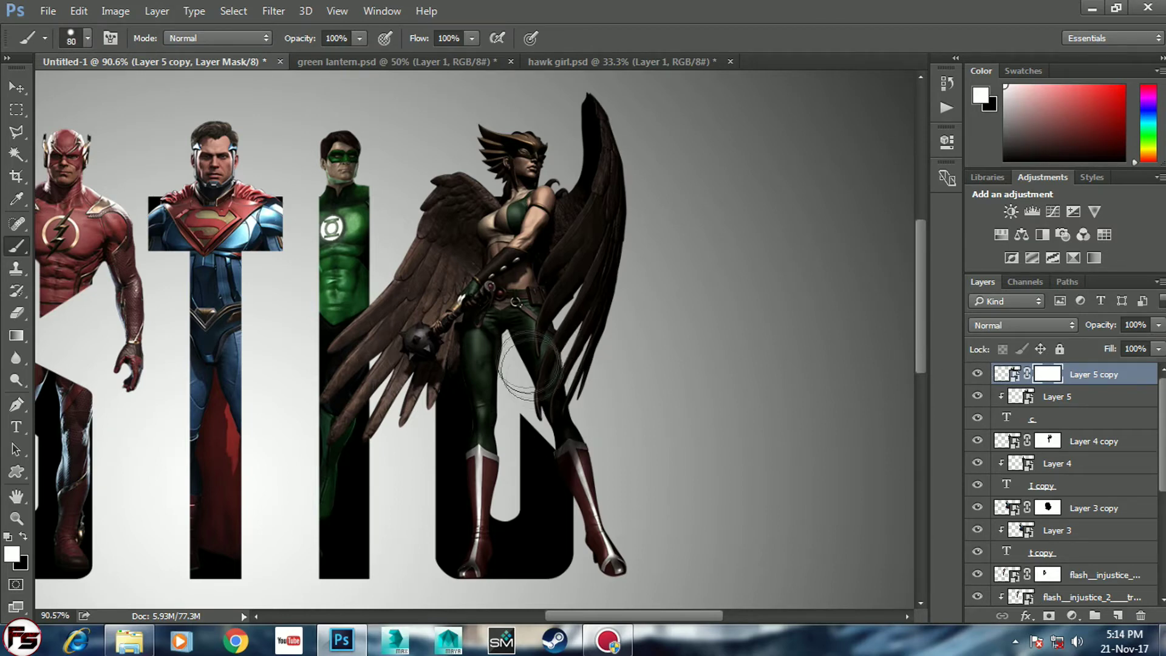
{"action": "left_click", "coordinate": [23, 535]}
Paint out Hawkgirl's legs and stray wing pieces sticking out around the C.
{"action": "left_click_drag", "start_coordinate": [544, 349], "coordinate": [616, 539]}
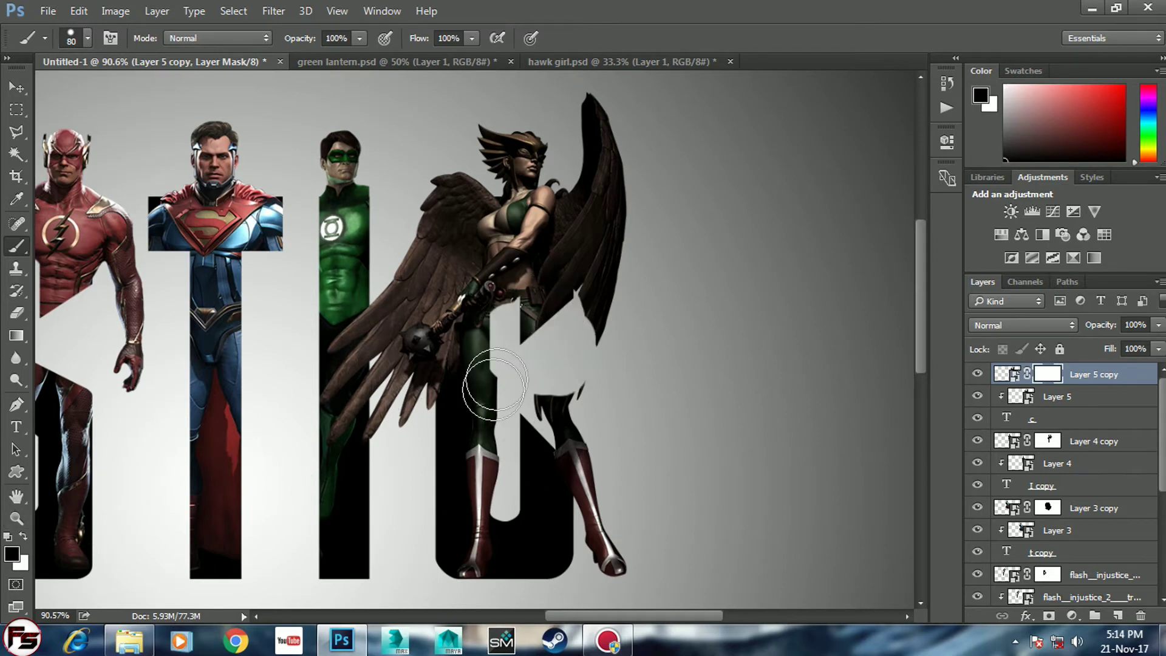
{"action": "mouse_move", "coordinate": [616, 539]}
{"action": "left_mouse_down"}
{"action": "mouse_move", "coordinate": [540, 327]}
{"action": "mouse_move", "coordinate": [619, 177]}
{"action": "mouse_move", "coordinate": [592, 109]}
{"action": "left_mouse_up"}
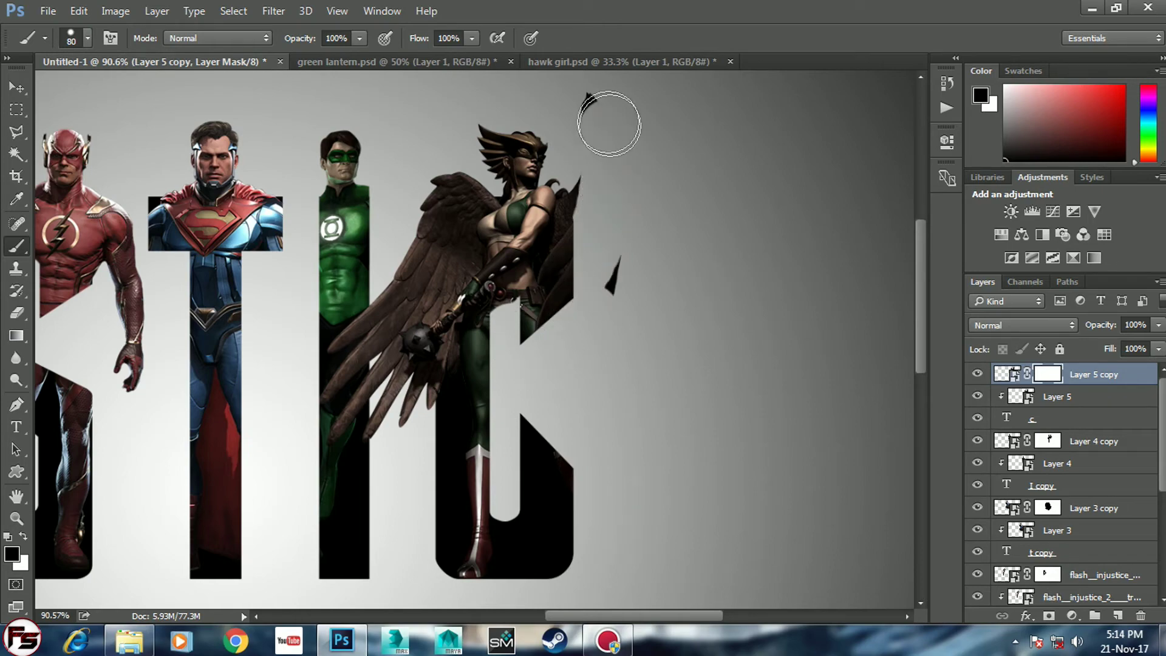
{"action": "left_click_drag", "start_coordinate": [610, 255], "coordinate": [614, 297]}
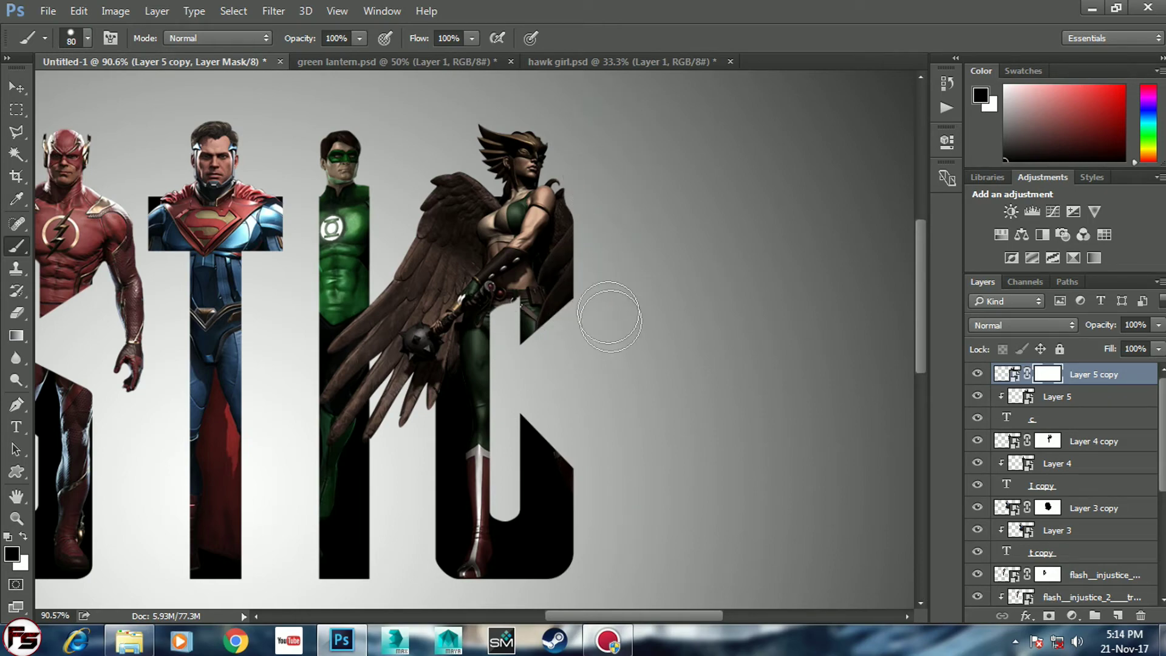
{"action": "scroll", "coordinate": [577, 201], "scroll_direction": "up", "scroll_amount": 3}
{"action": "scroll", "coordinate": [576, 200], "scroll_direction": "up", "scroll_amount": 2}
{"action": "scroll", "coordinate": [540, 195], "scroll_direction": "up", "scroll_amount": 2}
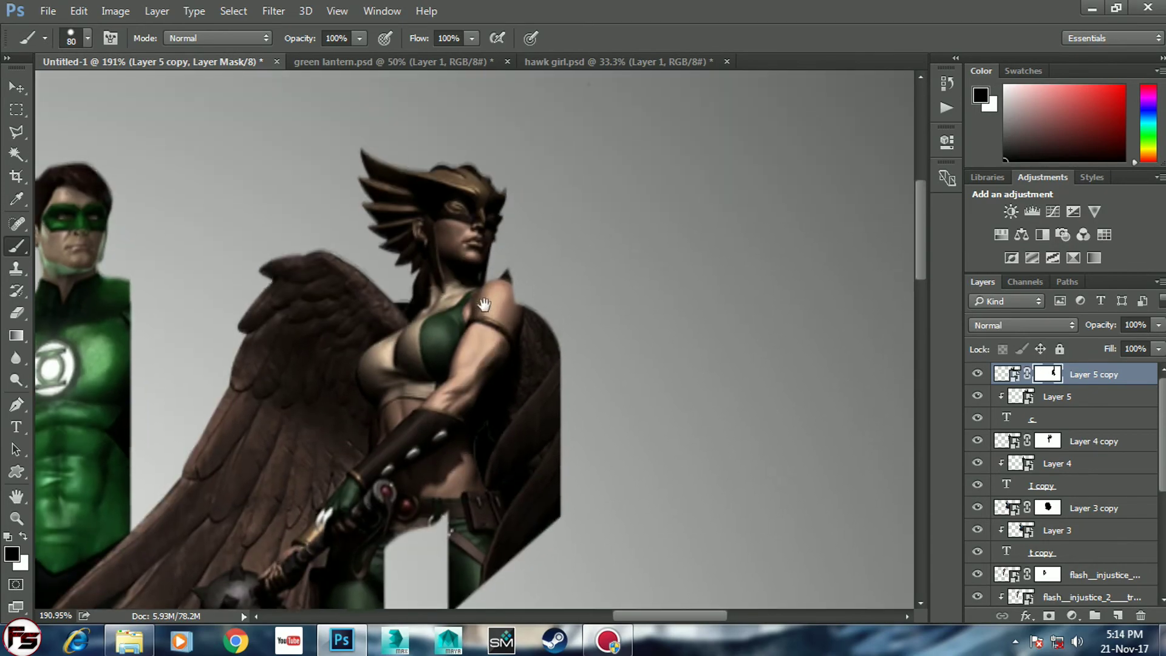
{"action": "scroll", "coordinate": [485, 306], "scroll_direction": "up", "scroll_amount": 2}
{"action": "scroll", "coordinate": [484, 305], "scroll_direction": "up", "scroll_amount": 1}
With a smaller white brush, restore the wing edge beside Hawkgirl's shoulder.
{"action": "key", "text": "bracketleft"}
{"action": "key", "text": "bracketleft"}
{"action": "key", "text": "bracketleft"}
{"action": "key", "text": "bracketleft"}
{"action": "key", "text": "bracketleft"}
{"action": "key", "text": "bracketleft"}
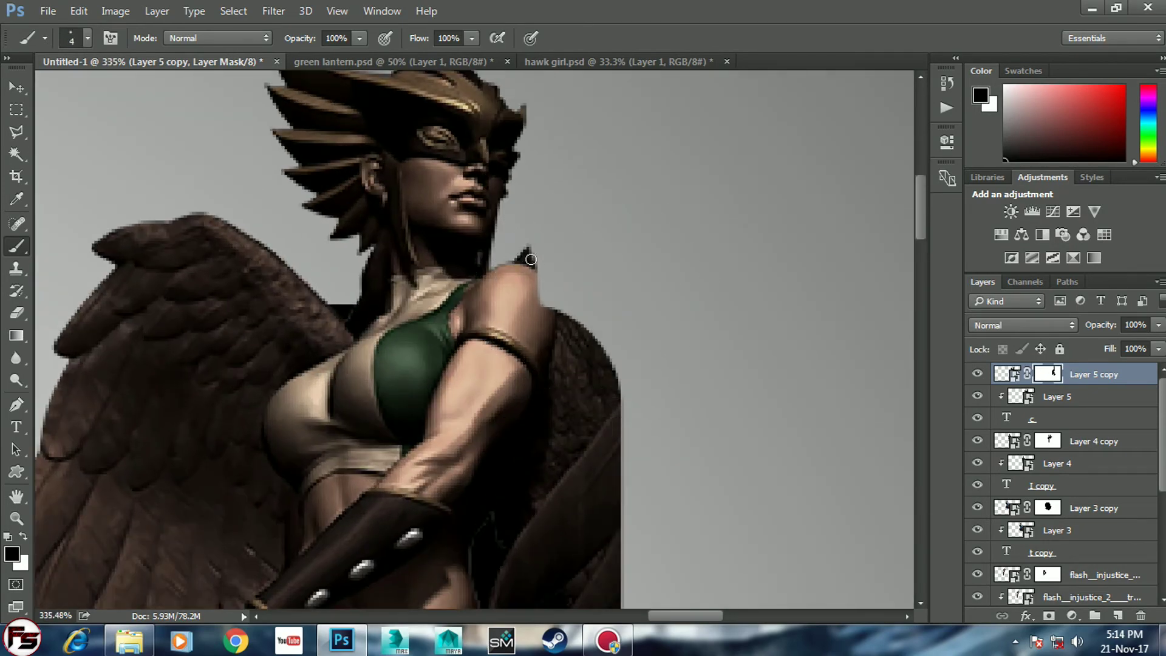
{"action": "key", "text": "x"}
{"action": "left_click_drag", "start_coordinate": [531, 260], "coordinate": [568, 238]}
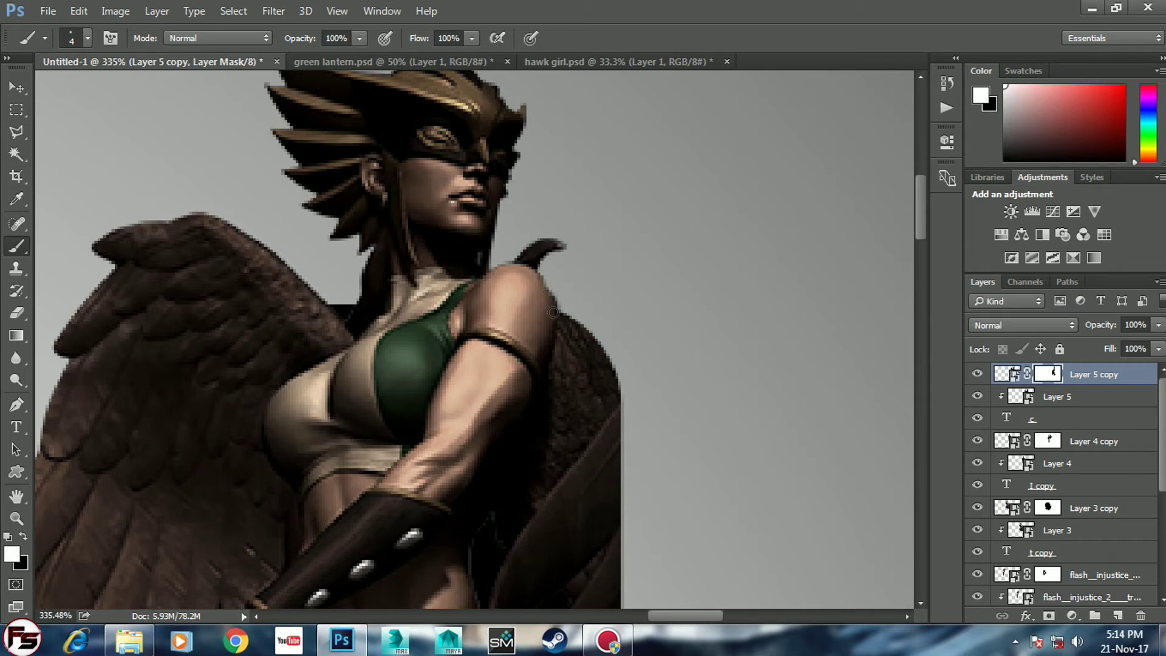
{"action": "scroll", "coordinate": [532, 278], "scroll_direction": "down", "scroll_amount": 2}
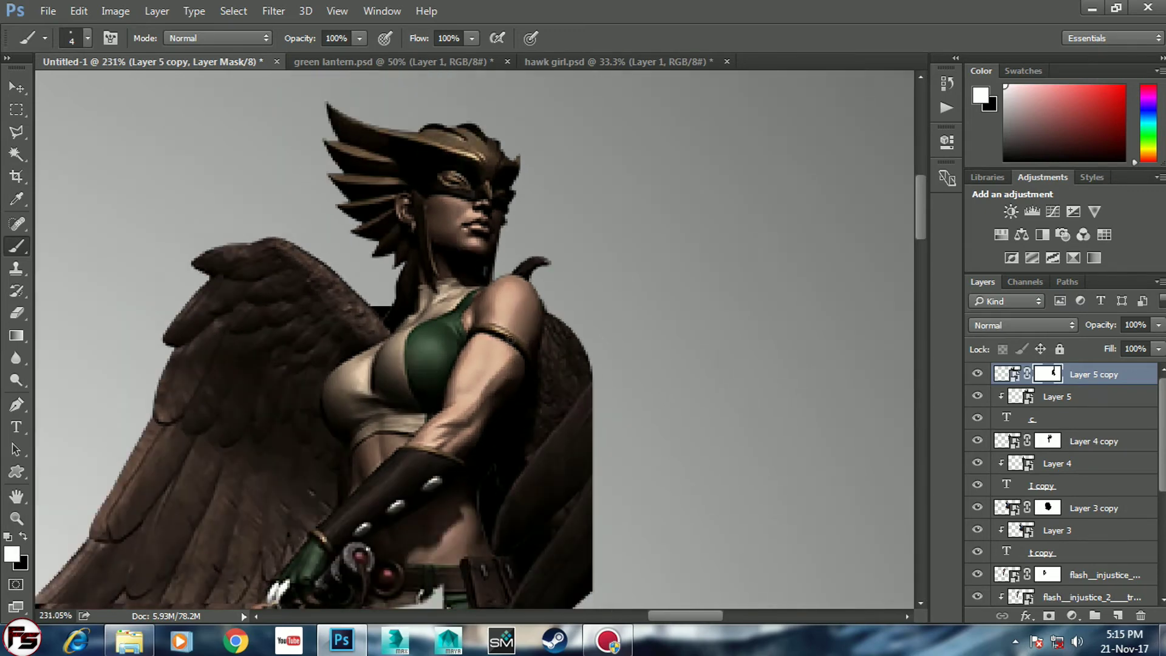
{"action": "scroll", "coordinate": [528, 316], "scroll_direction": "down", "scroll_amount": 2}
{"action": "scroll", "coordinate": [527, 352], "scroll_direction": "down", "scroll_amount": 2}
{"action": "scroll", "coordinate": [526, 377], "scroll_direction": "down", "scroll_amount": 1}
{"action": "scroll", "coordinate": [526, 377], "scroll_direction": "down", "scroll_amount": 2}
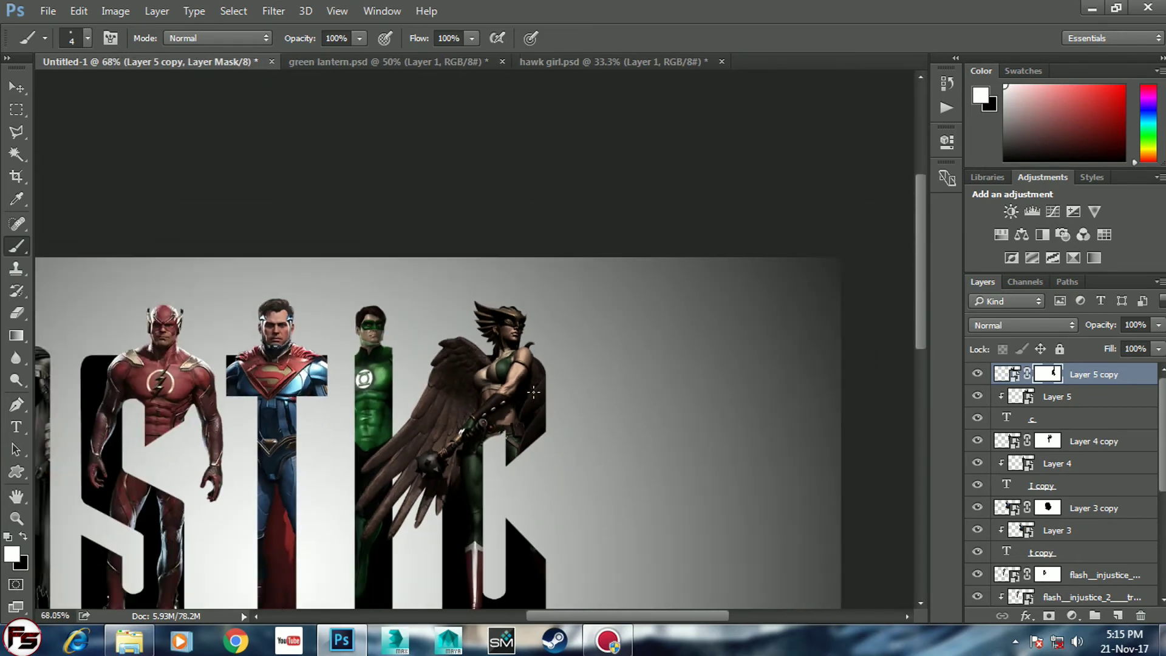
{"action": "scroll", "coordinate": [532, 392], "scroll_direction": "down", "scroll_amount": 2}
{"action": "scroll", "coordinate": [533, 392], "scroll_direction": "up", "scroll_amount": 1}
{"action": "key", "text": "v"}
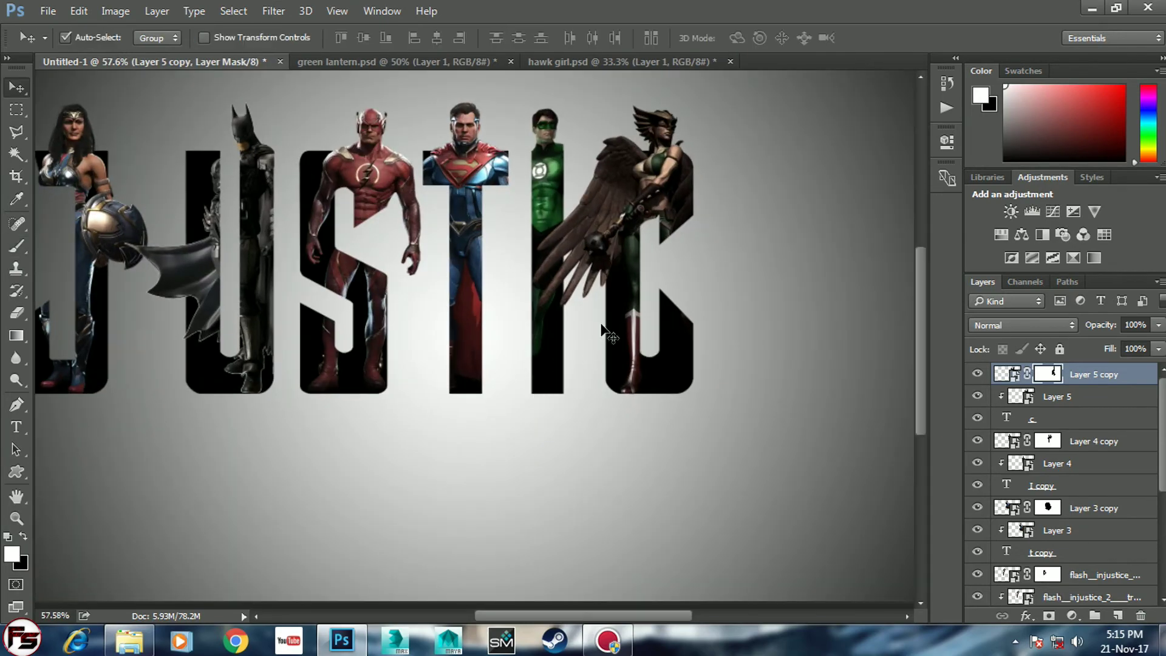
Nudge the Hawkgirl C layers with Shift+arrow keys, then duplicate the c text layer.
{"action": "left_click", "coordinate": [1091, 418], "text": "shift"}
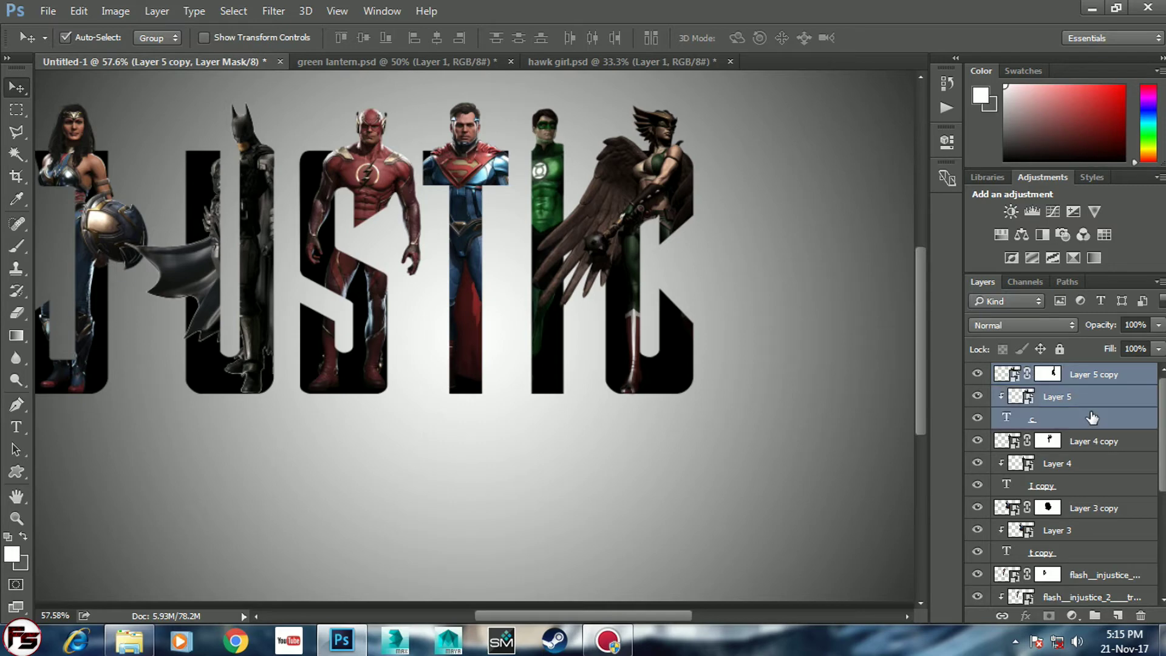
{"action": "key", "text": "shift+Right"}
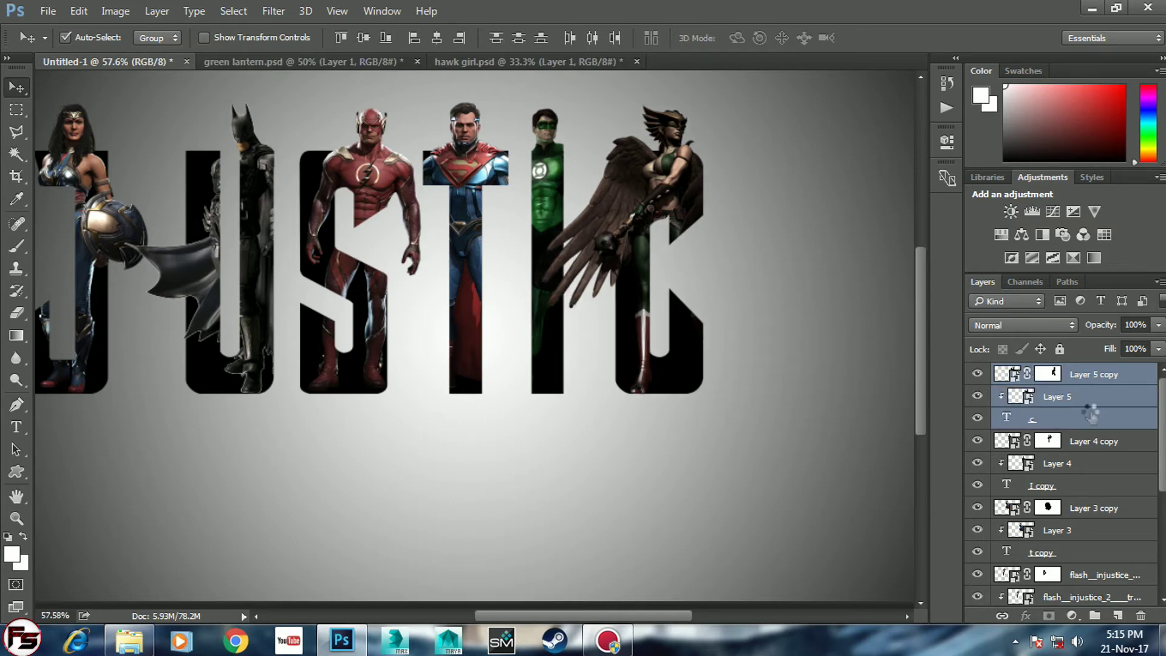
{"action": "key", "text": "shift+Right"}
{"action": "key", "text": "shift+Right"}
{"action": "key", "text": "shift+Right"}
{"action": "key", "text": "shift+Right"}
{"action": "key", "text": "shift+Right"}
{"action": "key", "text": "shift+Left"}
{"action": "key", "text": "shift+Left"}
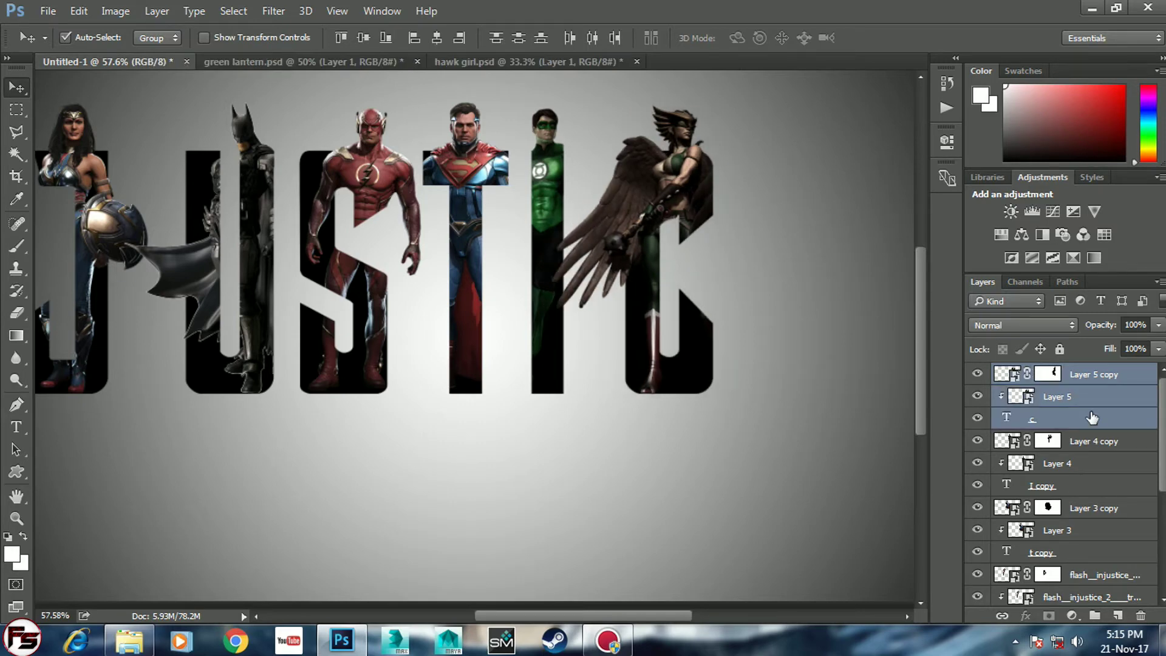
{"action": "scroll", "coordinate": [735, 419], "scroll_direction": "down", "scroll_amount": 2}
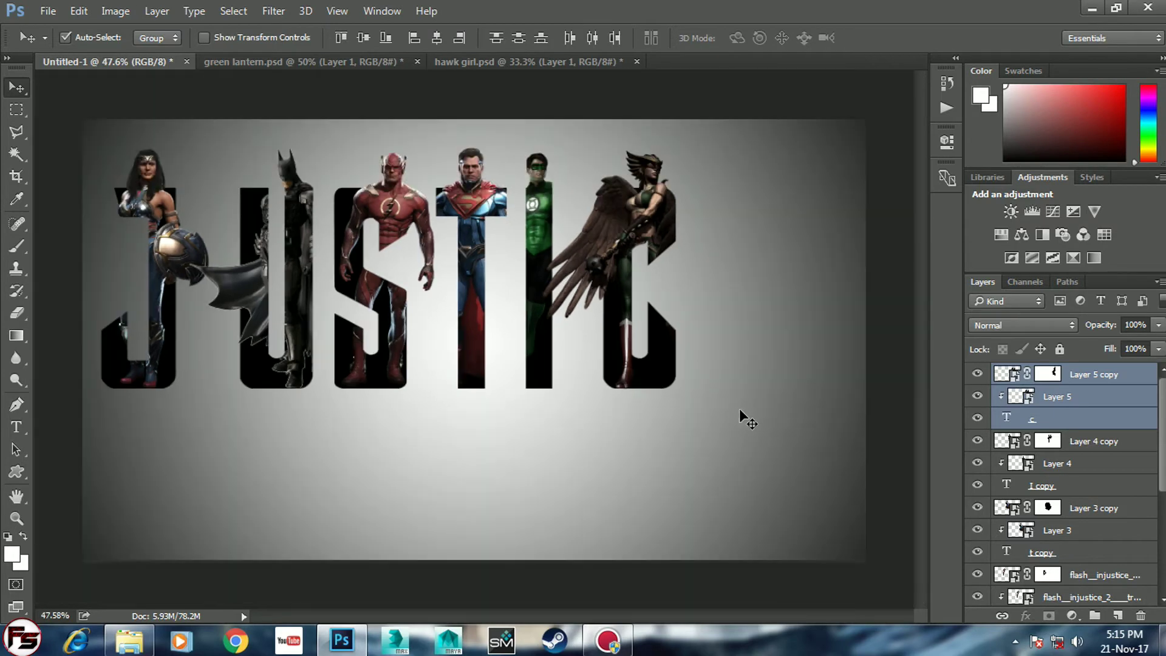
{"action": "left_click", "coordinate": [1057, 419]}
{"action": "key", "text": "ctrl+j"}
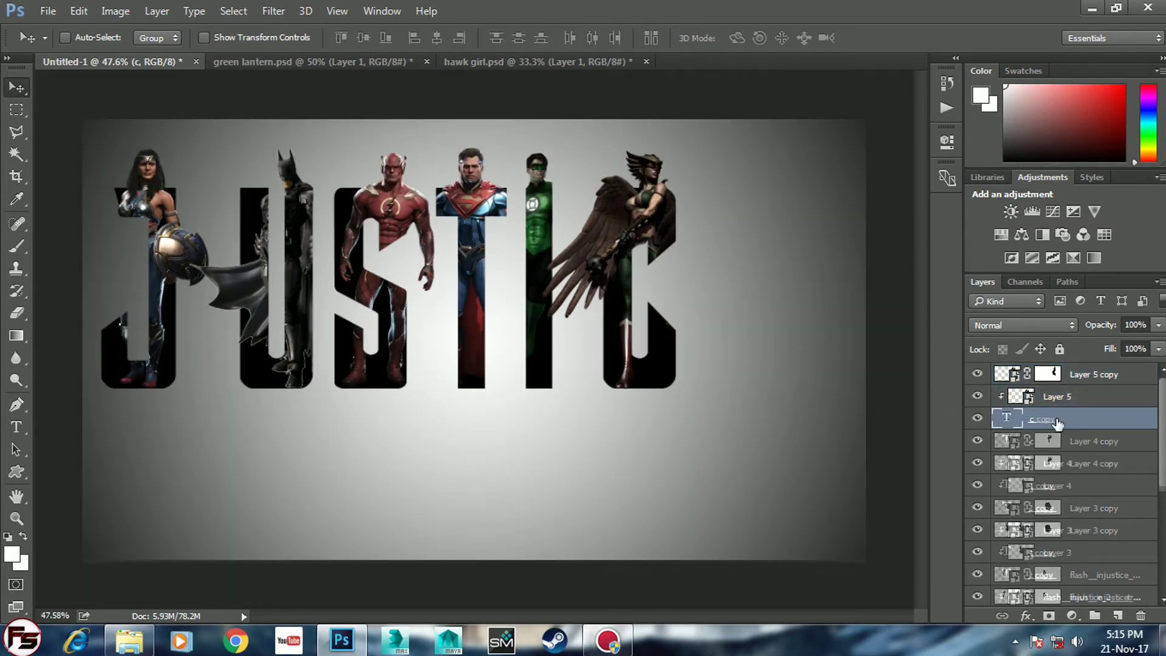
Move the c copy layer to the top of the stack and shift it right.
{"action": "left_click", "coordinate": [1073, 443]}
{"action": "left_click_drag", "start_coordinate": [1074, 448], "coordinate": [1076, 370]}
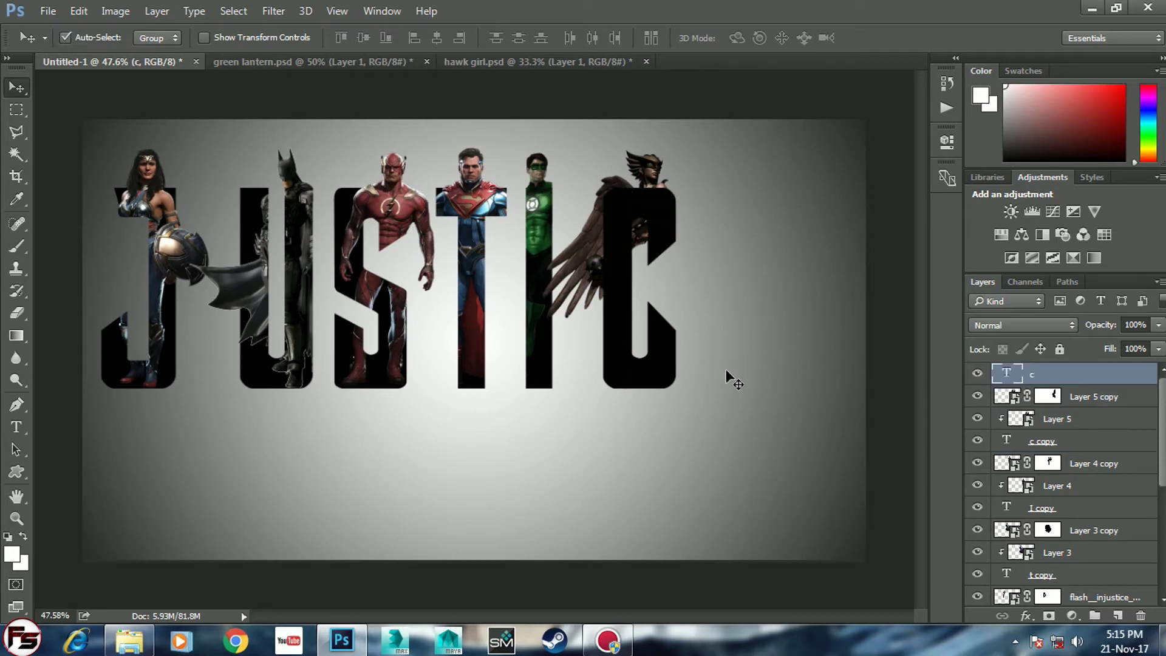
{"action": "key", "text": "shift+Right"}
{"action": "key", "text": "shift+Right"}
{"action": "key", "text": "shift+Right"}
{"action": "key", "text": "shift+Right"}
{"action": "key", "text": "shift+Right"}
{"action": "key", "text": "shift+Right"}
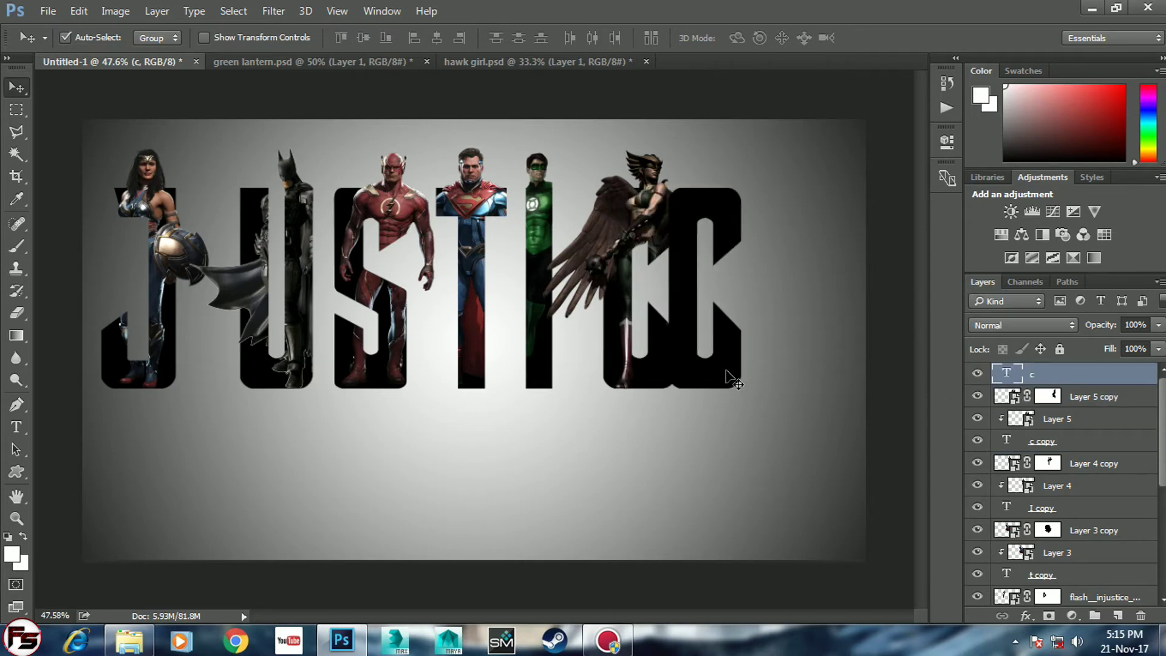
{"action": "key", "text": "shift+Right"}
{"action": "key", "text": "shift+Right"}
{"action": "key", "text": "shift+Right"}
{"action": "key", "text": "shift+Right"}
{"action": "key", "text": "shift+Right"}
{"action": "key", "text": "shift+Right"}
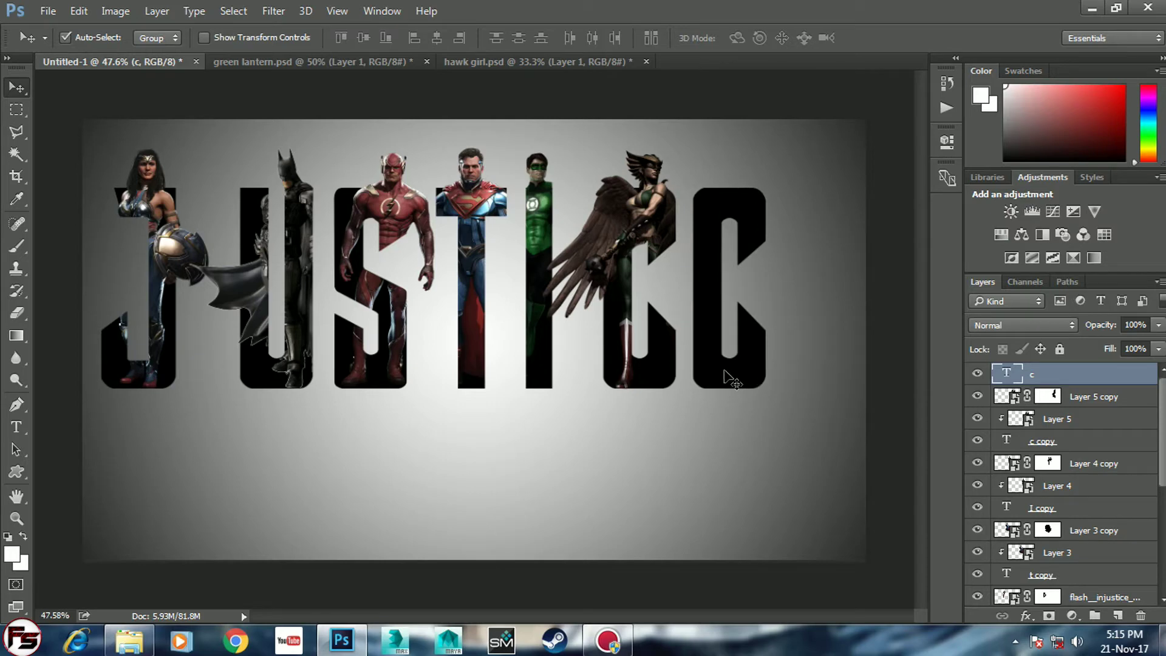
{"action": "key", "text": "t"}
{"action": "double_click", "coordinate": [759, 326]}
{"action": "type", "text": "e"}
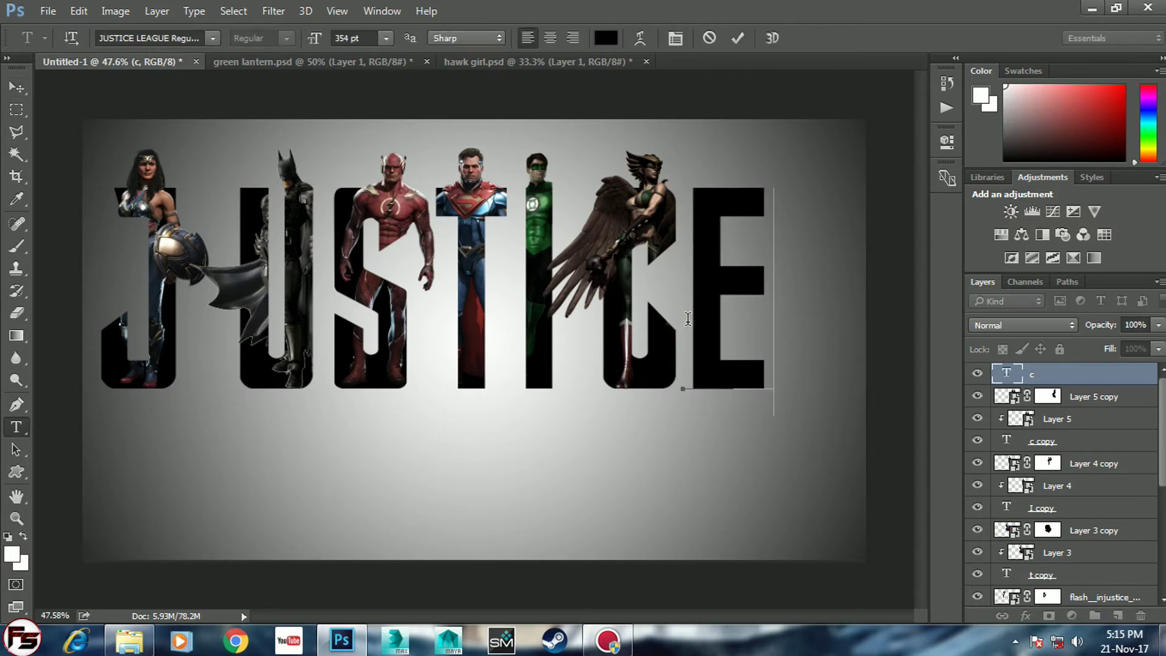
{"action": "key", "text": "ctrl+Return"}
{"action": "key", "text": "v"}
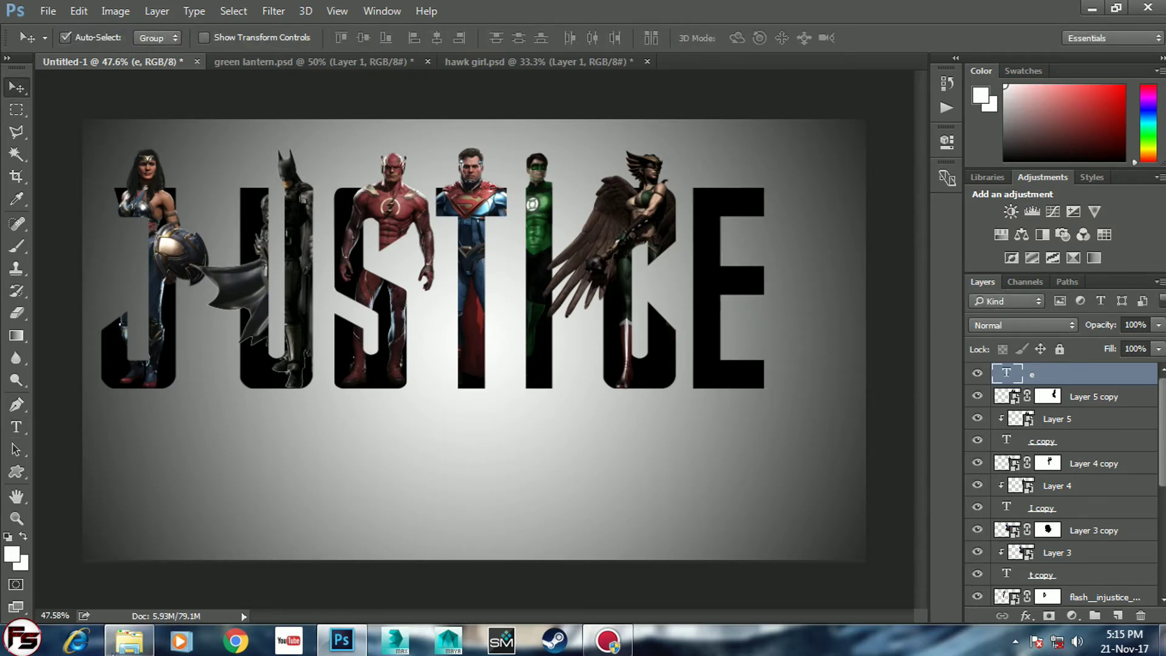
{"action": "left_click", "coordinate": [131, 645]}
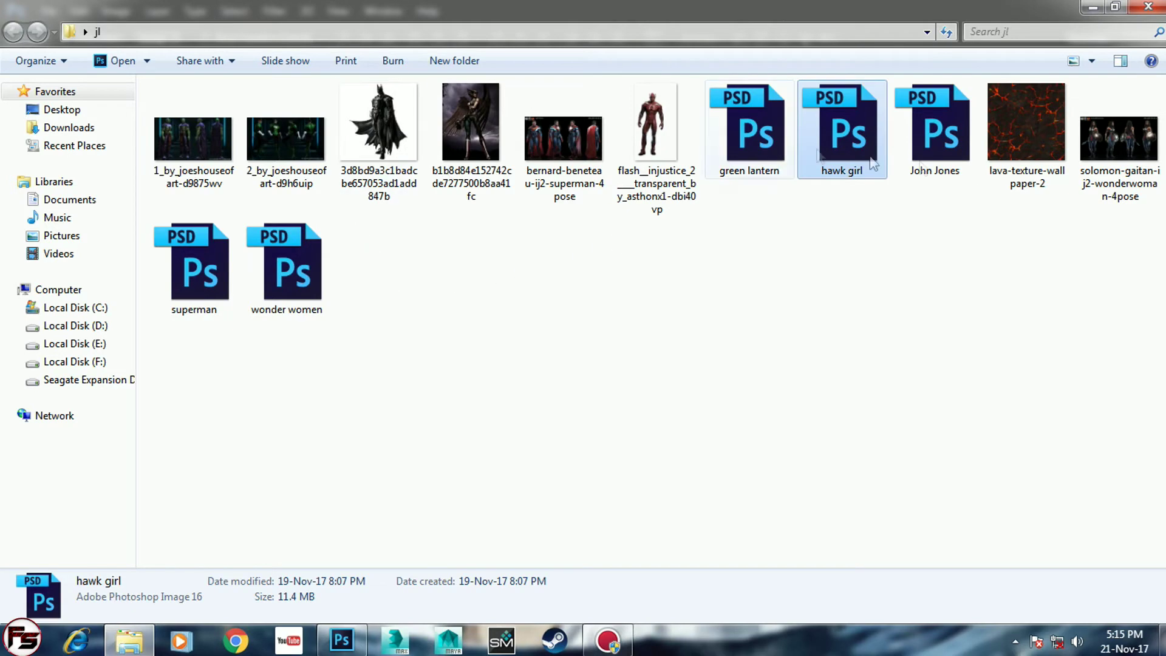
{"action": "double_click", "coordinate": [922, 171]}
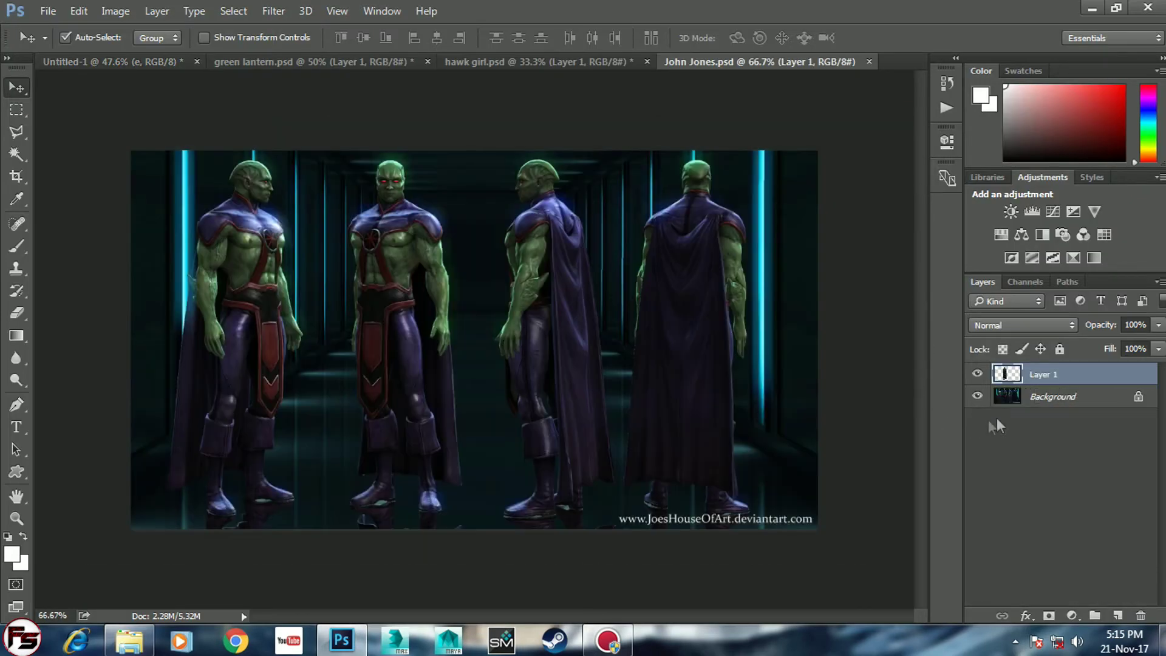
Hide John Jones' background, make the Martian figure layer a smart object, and drag it toward Untitled-1.
{"action": "left_click", "coordinate": [978, 396]}
{"action": "left_click", "coordinate": [978, 396]}
{"action": "right_click", "coordinate": [1041, 373]}
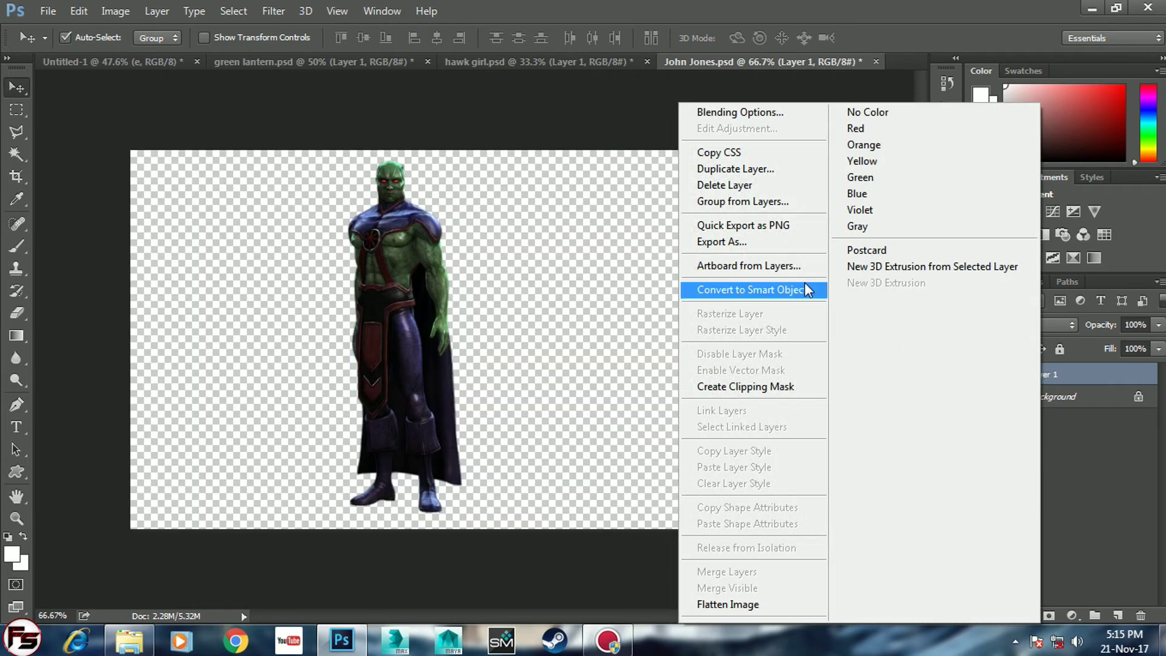
{"action": "left_click", "coordinate": [804, 283]}
{"action": "left_click_drag", "start_coordinate": [463, 382], "coordinate": [144, 63]}
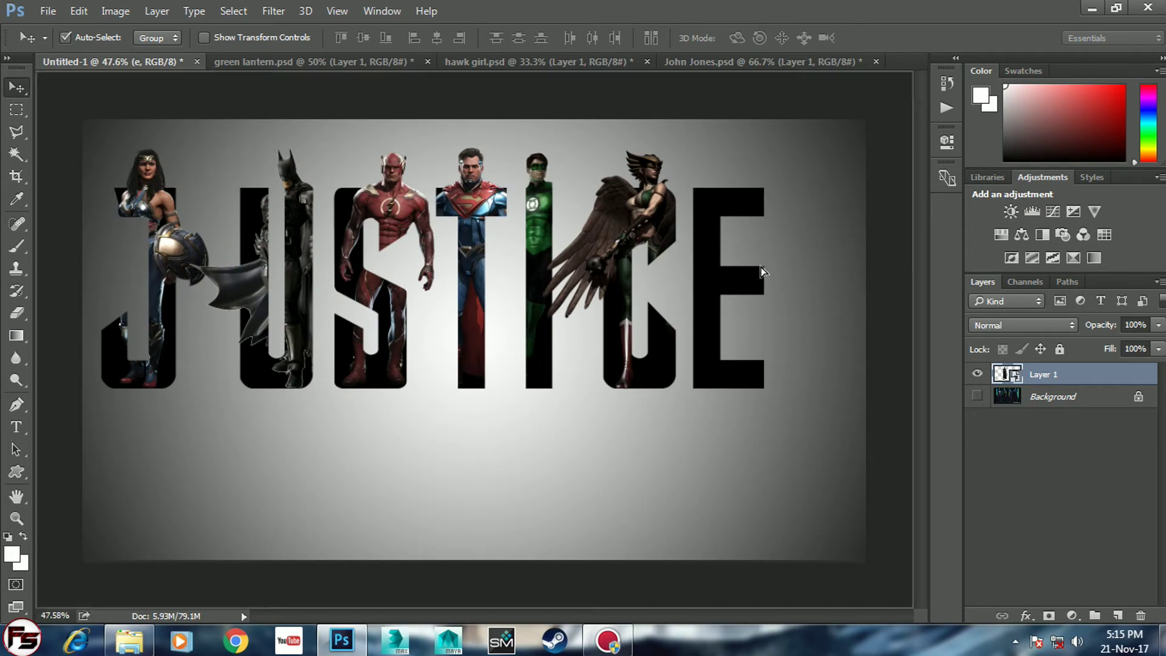
Drop the Martian Manhunter figure into the poster and place it over the E.
{"action": "left_click_drag", "start_coordinate": [144, 63], "coordinate": [763, 275]}
{"action": "scroll", "coordinate": [764, 275], "scroll_direction": "up", "scroll_amount": 2}
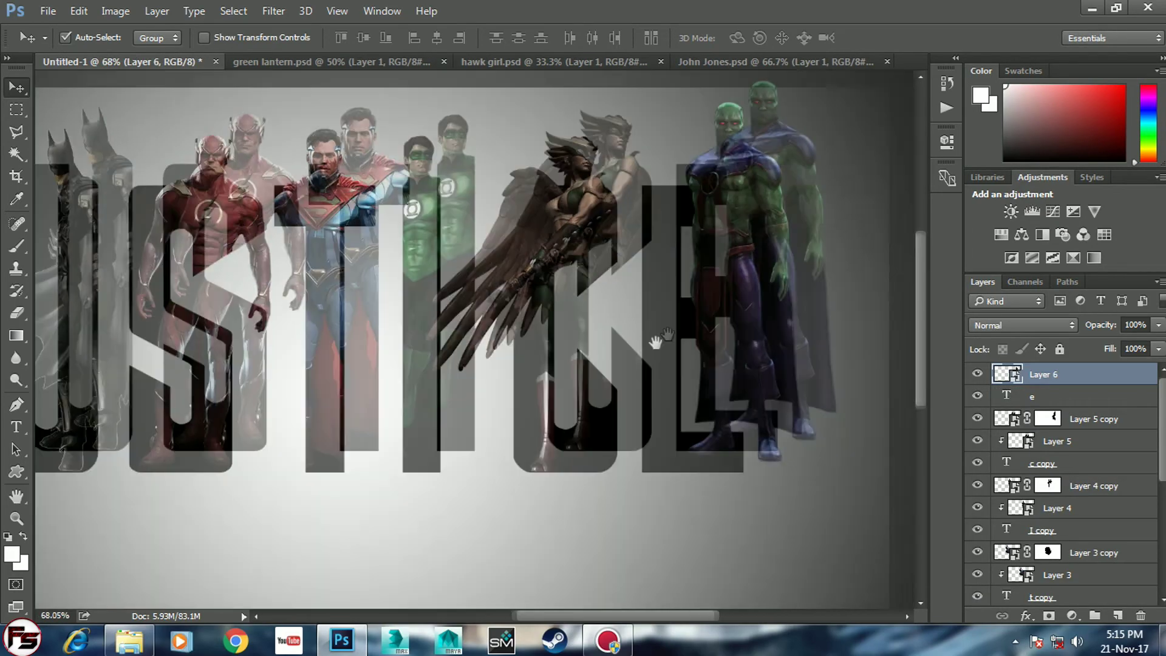
{"action": "mouse_move", "coordinate": [547, 422]}
{"action": "left_mouse_down"}
{"action": "mouse_move", "coordinate": [552, 431]}
{"action": "mouse_move", "coordinate": [538, 434]}
{"action": "left_mouse_up"}
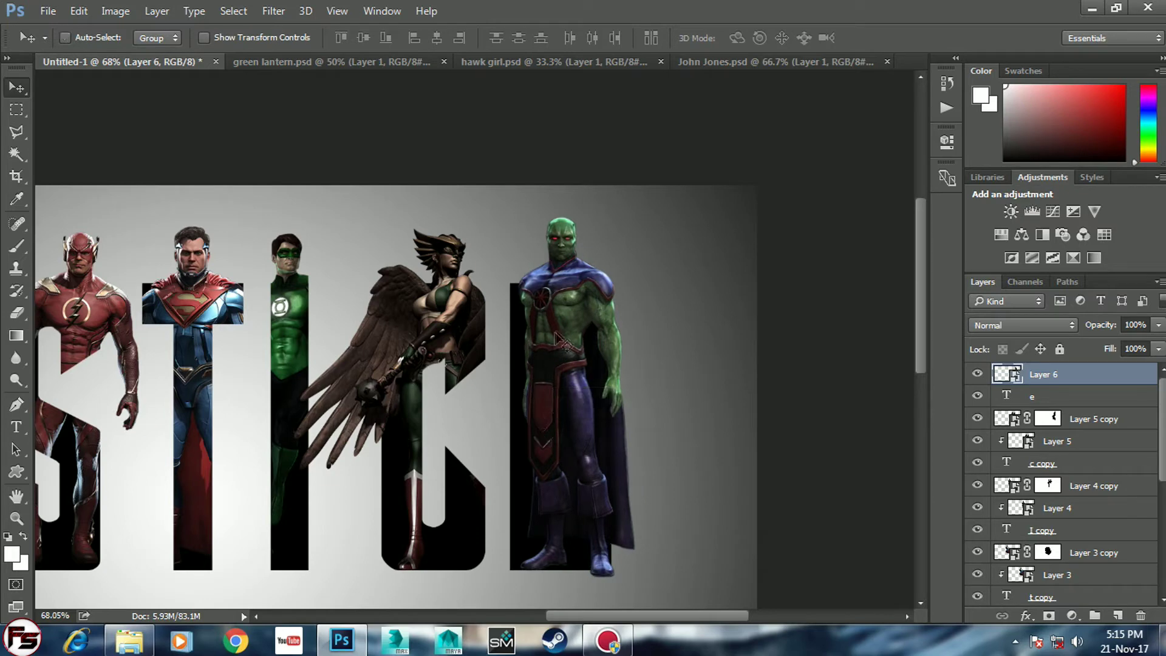
Scale the Martian Manhunter figure to about 69% and nudge it up-left onto the E.
{"action": "key", "text": "ctrl+t"}
{"action": "left_click_drag", "start_coordinate": [640, 214], "coordinate": [629, 226]}
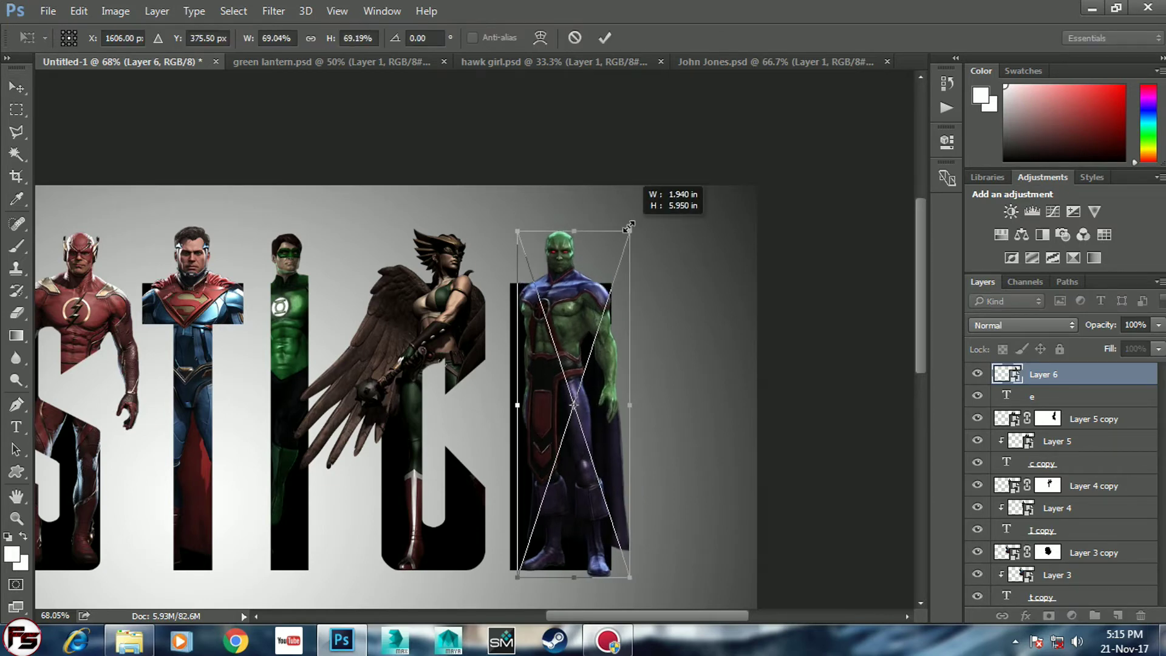
{"action": "key", "text": "Return"}
{"action": "key", "text": "Up"}
{"action": "key", "text": "Up"}
{"action": "key", "text": "Up"}
{"action": "key", "text": "Left"}
{"action": "key", "text": "Left"}
{"action": "key", "text": "Left"}
{"action": "key", "text": "Up"}
{"action": "key", "text": "Up"}
{"action": "key", "text": "Left"}
{"action": "key", "text": "Left"}
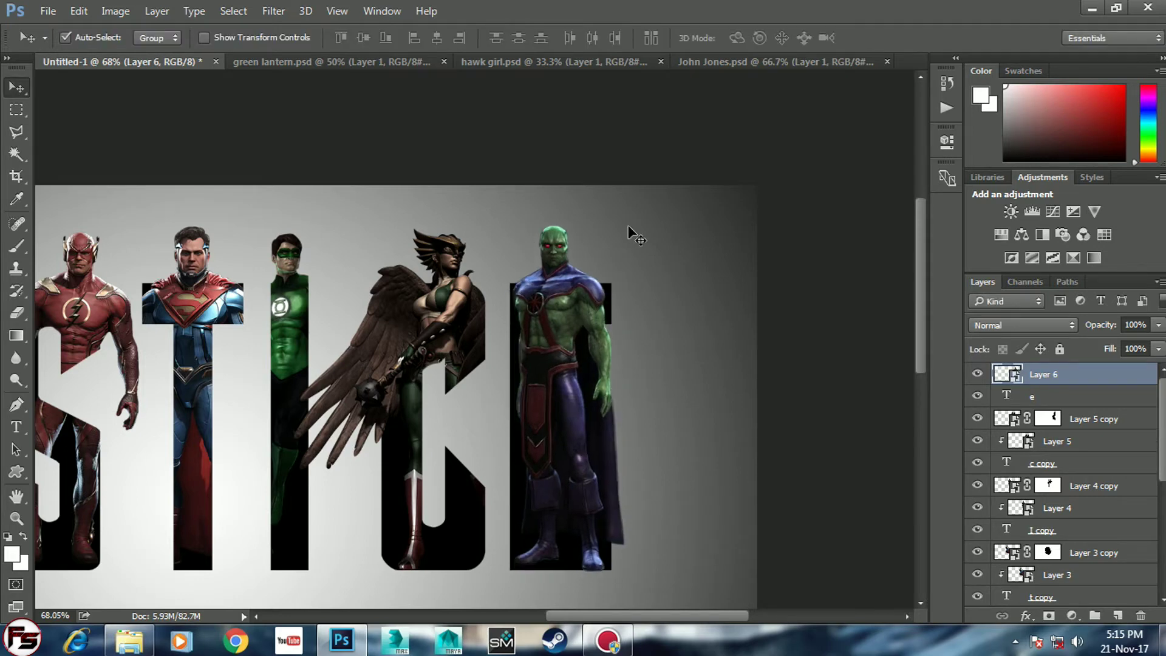
{"action": "key", "text": "Left"}
Clip Martian Manhunter to the E layer and make an unclipped duplicate above it.
{"action": "key", "text": "Right"}
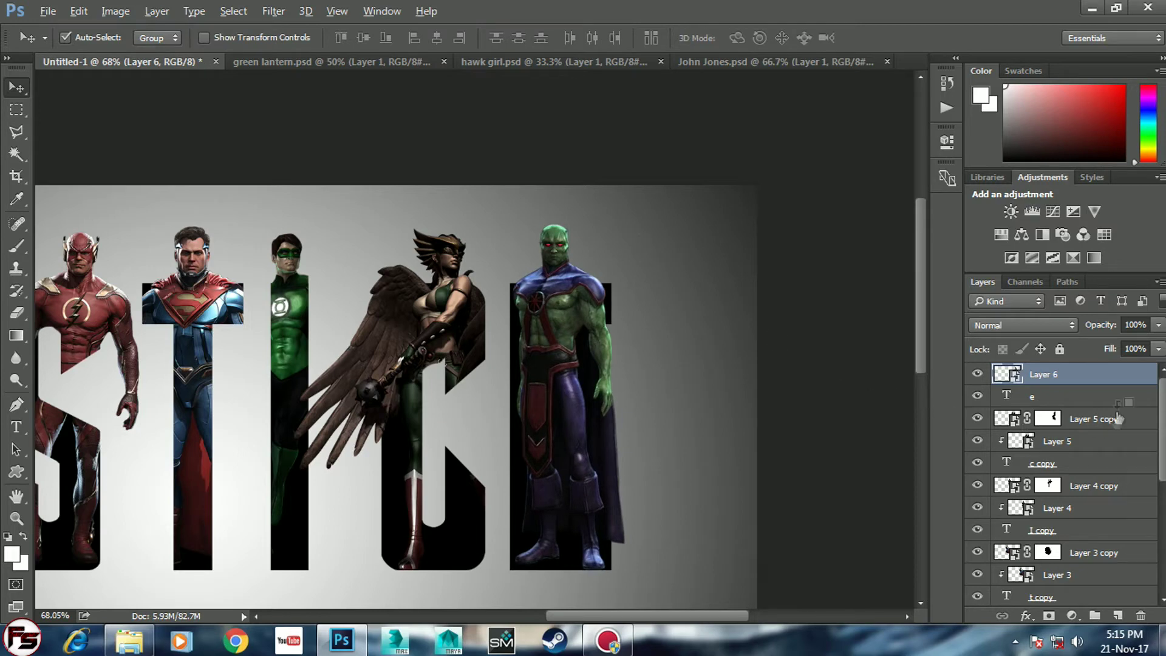
{"action": "left_click", "coordinate": [1106, 383], "text": "alt"}
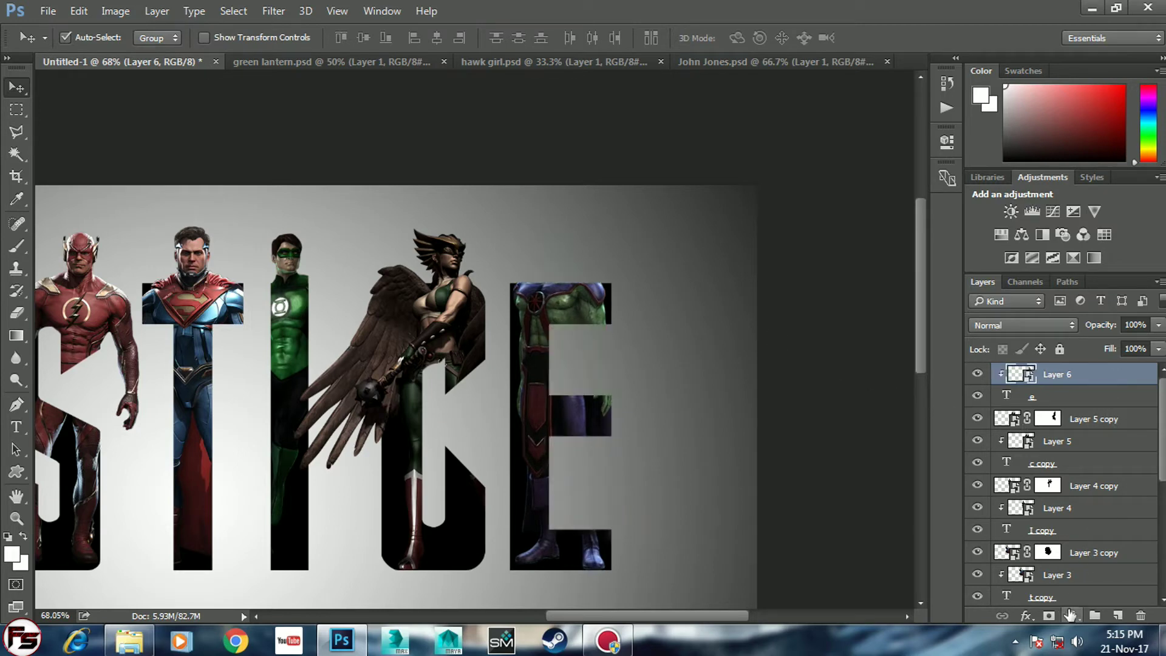
{"action": "key", "text": "ctrl+j"}
{"action": "key", "text": "ctrl+alt+g"}
Mask the unclipped copy, painting black with a 90 px brush to hide him below the shoulders.
{"action": "left_click", "coordinate": [1049, 617]}
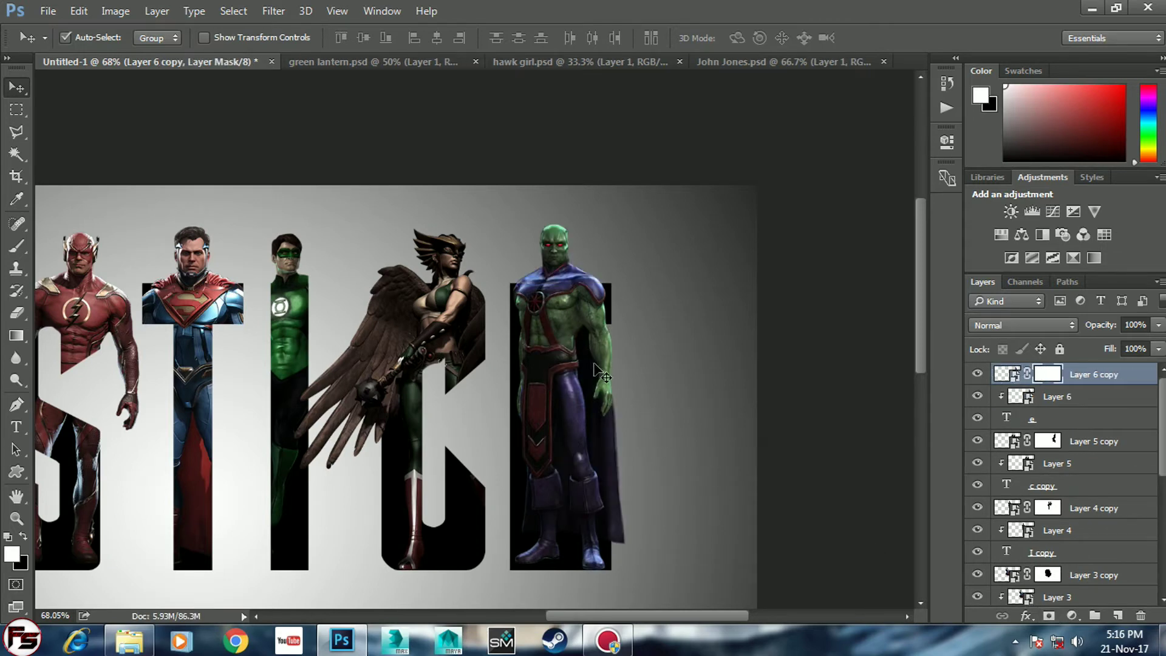
{"action": "key", "text": "b"}
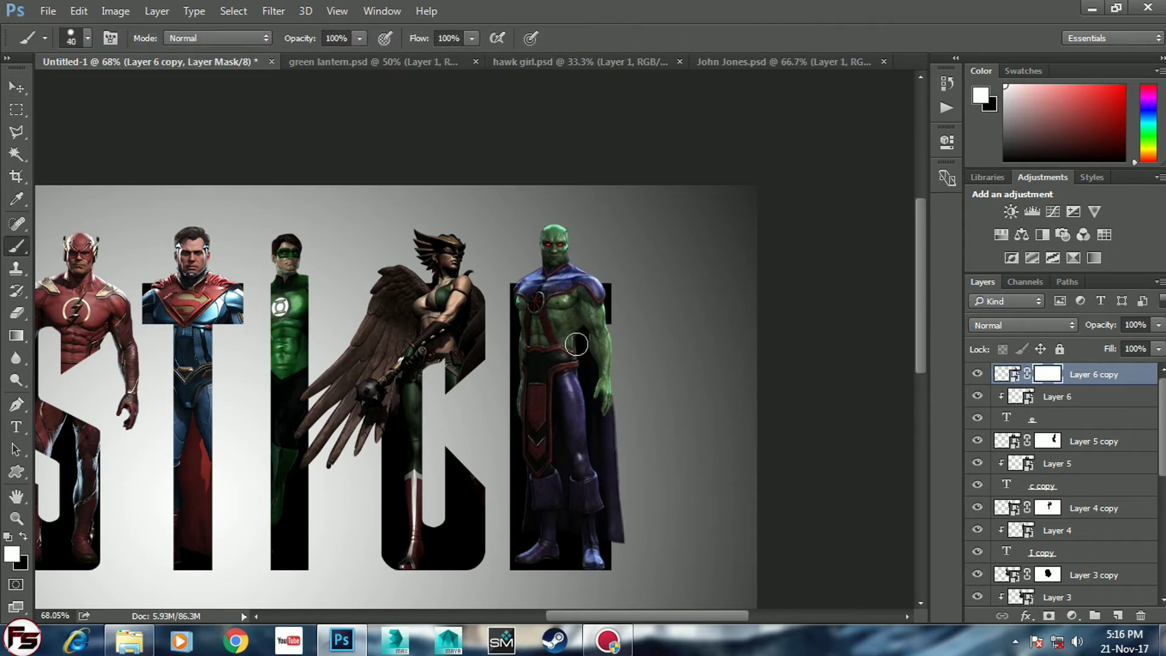
{"action": "key", "text": "bracketright"}
{"action": "key", "text": "bracketright"}
{"action": "key", "text": "bracketright"}
{"action": "left_click", "coordinate": [23, 536]}
{"action": "mouse_move", "coordinate": [567, 346]}
{"action": "left_mouse_down"}
{"action": "mouse_move", "coordinate": [547, 338]}
{"action": "mouse_move", "coordinate": [604, 404]}
{"action": "mouse_move", "coordinate": [593, 481]}
{"action": "mouse_move", "coordinate": [632, 475]}
{"action": "mouse_move", "coordinate": [533, 482]}
{"action": "mouse_move", "coordinate": [593, 554]}
{"action": "mouse_move", "coordinate": [527, 485]}
{"action": "left_mouse_up"}
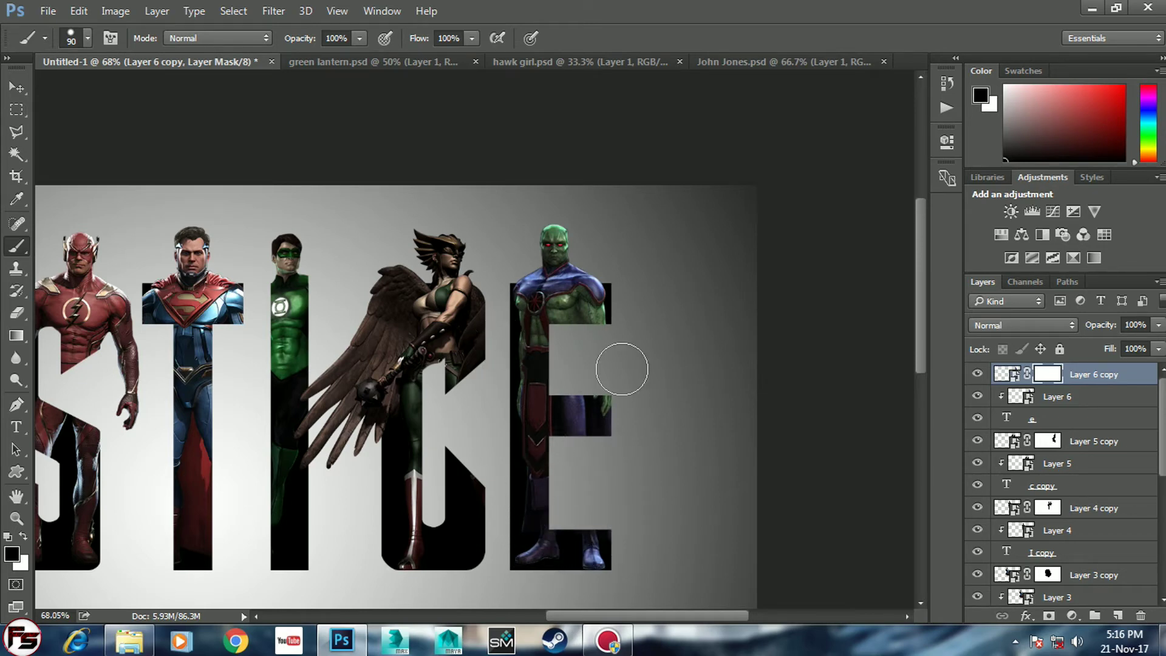
{"action": "scroll", "coordinate": [593, 483], "scroll_direction": "down", "scroll_amount": 2}
{"action": "scroll", "coordinate": [594, 484], "scroll_direction": "down", "scroll_amount": 2}
{"action": "key", "text": "v"}
{"action": "scroll", "coordinate": [595, 485], "scroll_direction": "up", "scroll_amount": 1}
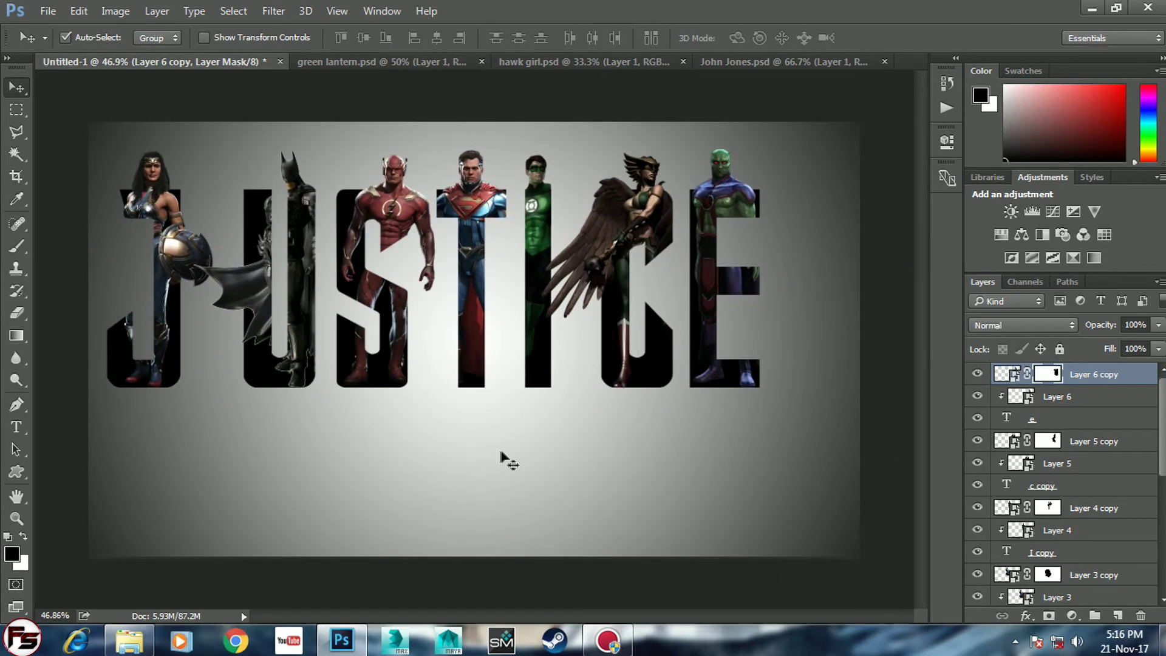
Select all JUSTICE letter layers from 'J copy' up, and Shift-nudge them right three times, up twice.
{"action": "scroll", "coordinate": [1054, 461], "scroll_direction": "down", "scroll_amount": 1}
{"action": "scroll", "coordinate": [1060, 486], "scroll_direction": "down", "scroll_amount": 2}
{"action": "scroll", "coordinate": [1066, 534], "scroll_direction": "down", "scroll_amount": 1}
{"action": "scroll", "coordinate": [1067, 547], "scroll_direction": "down", "scroll_amount": 1}
{"action": "left_click", "coordinate": [1093, 553], "text": "shift"}
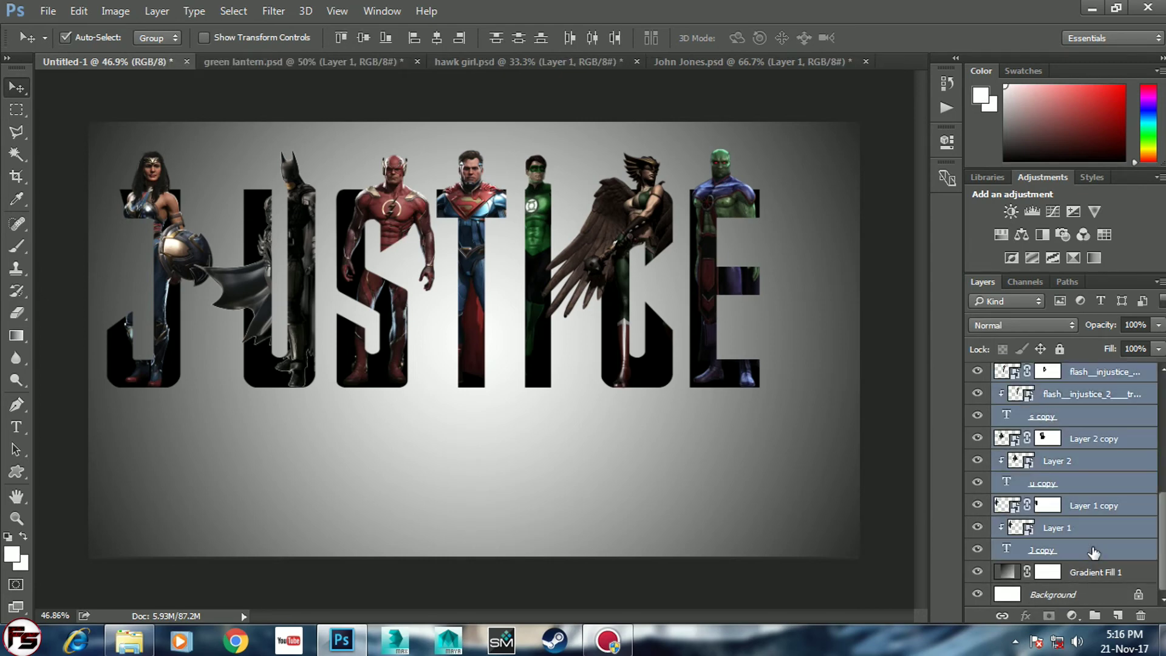
{"action": "key", "text": "shift+Right"}
{"action": "key", "text": "shift+Right"}
{"action": "key", "text": "shift+Right"}
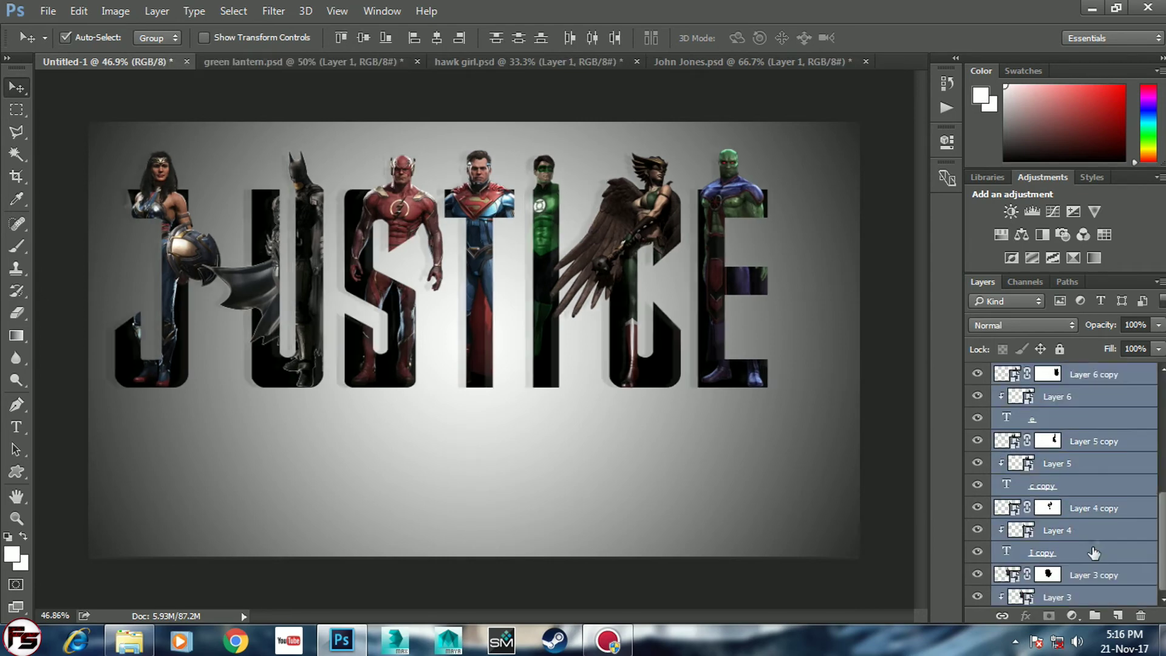
{"action": "key", "text": "shift+Right"}
{"action": "key", "text": "shift+Right"}
{"action": "key", "text": "shift+Right"}
{"action": "key", "text": "shift+Right"}
{"action": "key", "text": "shift+Right"}
{"action": "key", "text": "shift+Right"}
{"action": "key", "text": "shift+Right"}
{"action": "key", "text": "shift+Right"}
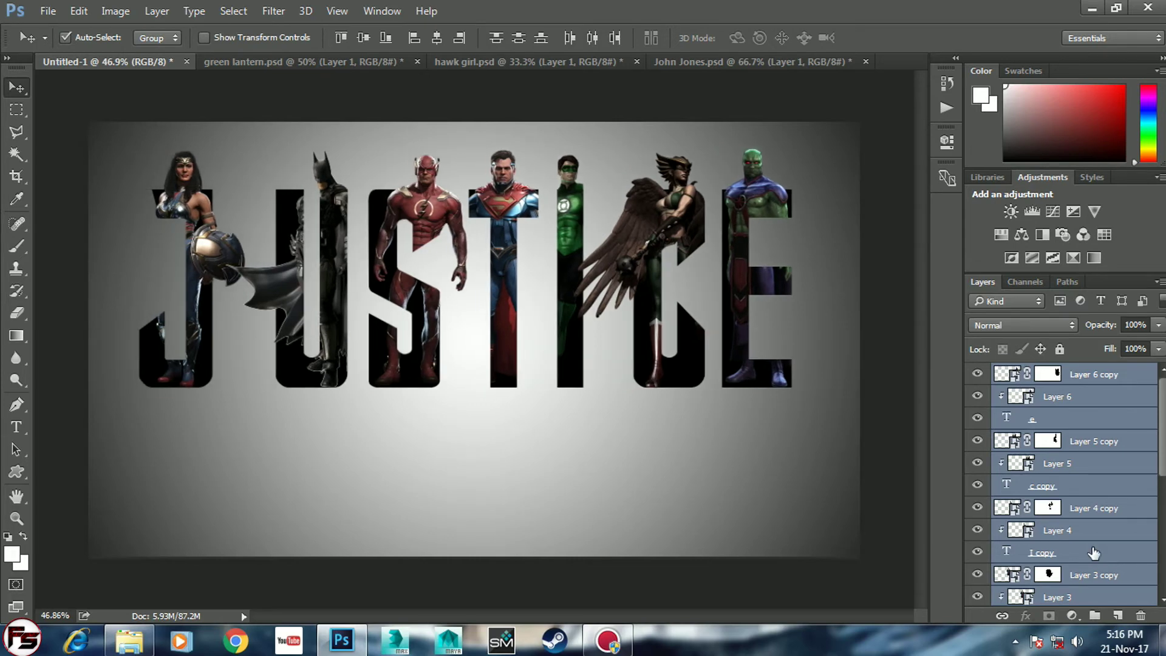
{"action": "key", "text": "shift+Right"}
{"action": "key", "text": "shift+Right"}
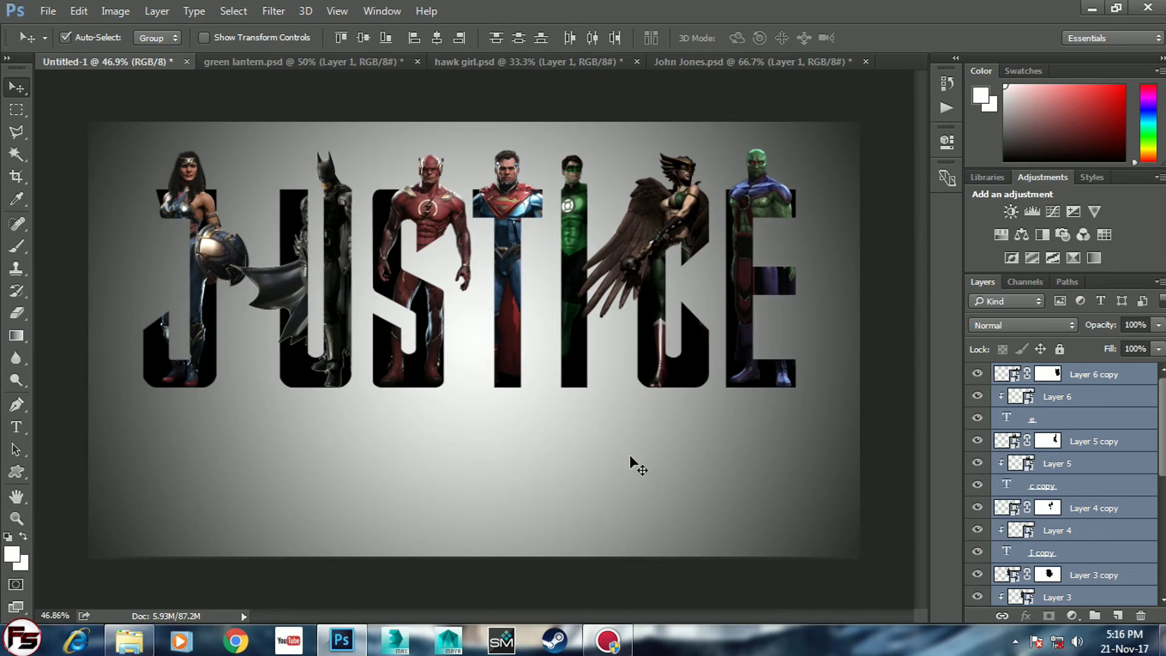
{"action": "key", "text": "shift+Up"}
{"action": "key", "text": "shift+Up"}
{"action": "key", "text": "shift+Up"}
{"action": "key", "text": "shift+Up"}
{"action": "key", "text": "shift+Up"}
{"action": "key", "text": "shift+Up"}
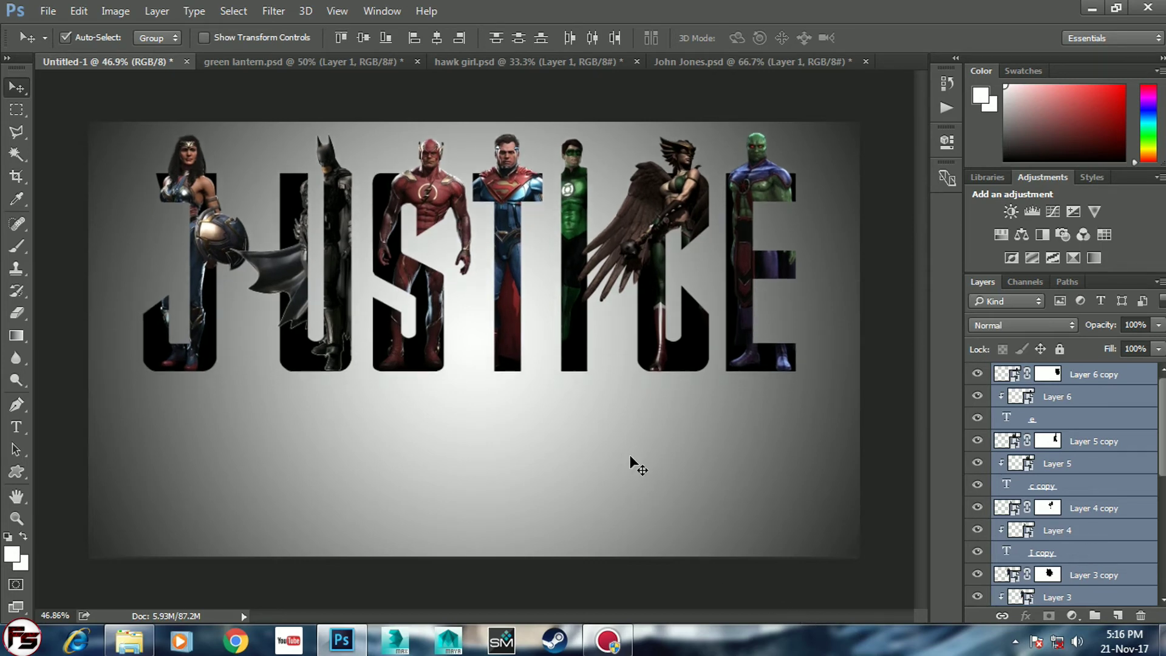
{"action": "key", "text": "shift+Up"}
{"action": "key", "text": "shift+Up"}
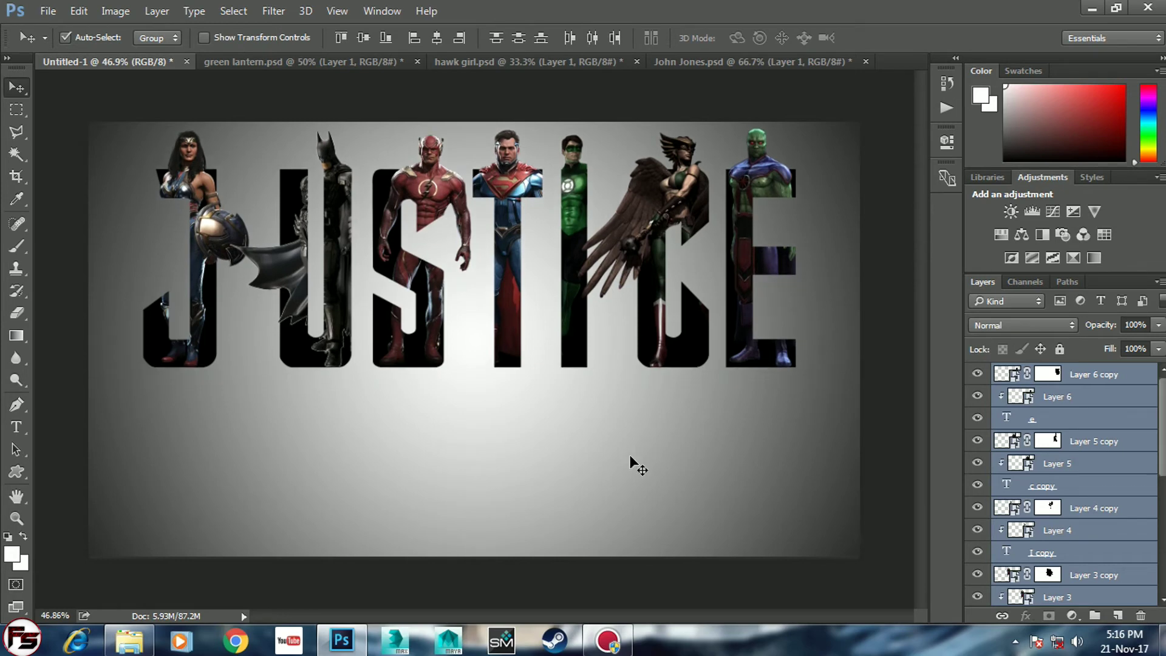
{"action": "left_click", "coordinate": [589, 461]}
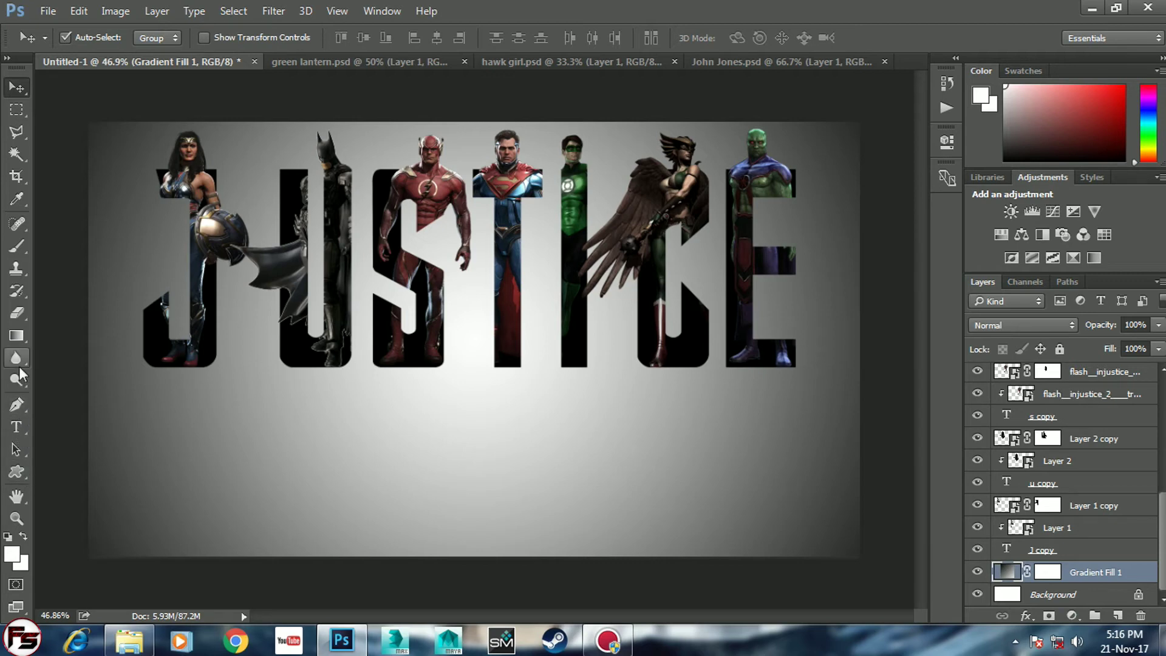
Draw a black preset star shape below the JUSTICE word.
{"action": "left_click", "coordinate": [16, 472]}
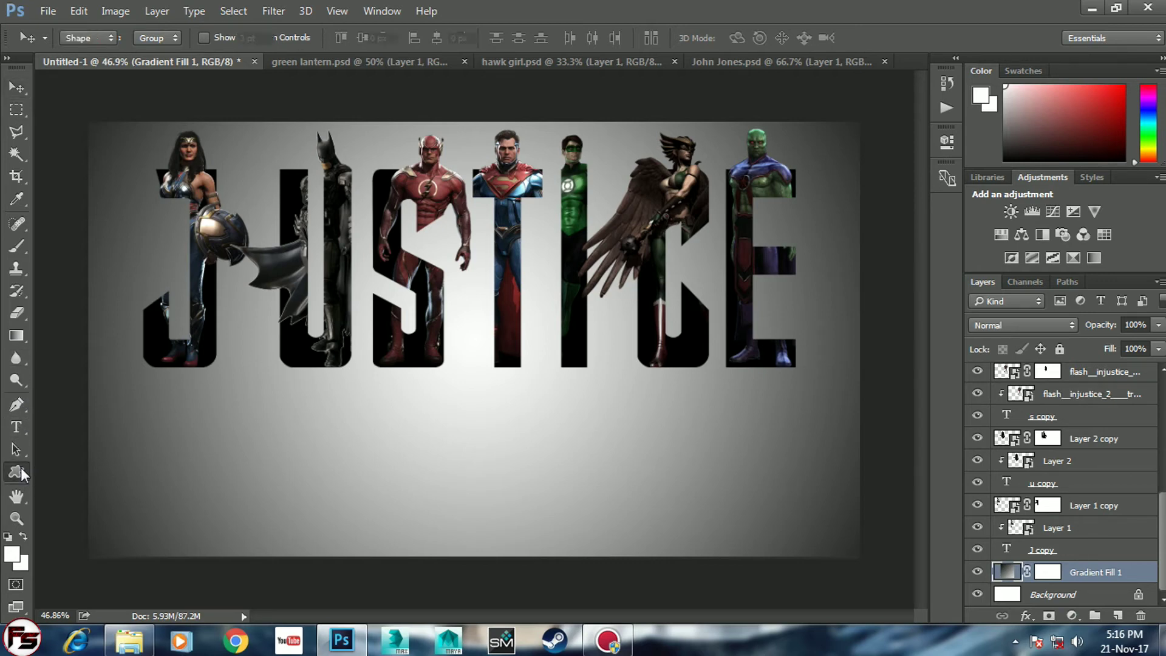
{"action": "left_click", "coordinate": [668, 39]}
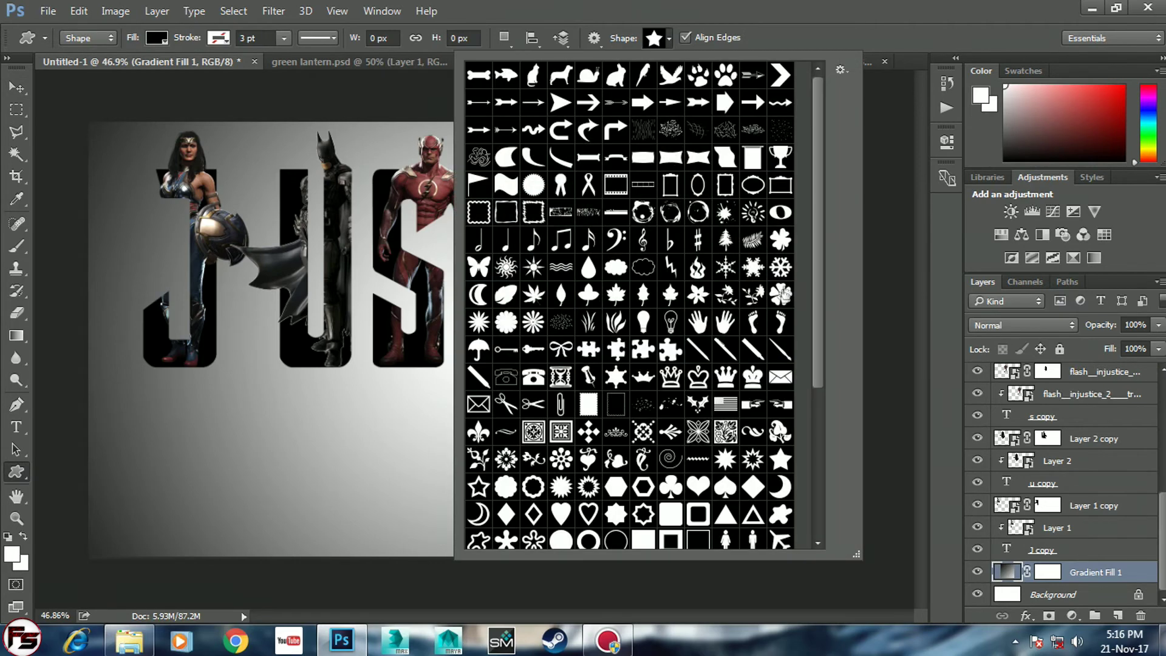
{"action": "left_click", "coordinate": [782, 461]}
{"action": "left_click", "coordinate": [668, 39]}
{"action": "scroll", "coordinate": [467, 410], "scroll_direction": "up", "scroll_amount": 2}
{"action": "left_click_drag", "start_coordinate": [452, 380], "coordinate": [551, 478]}
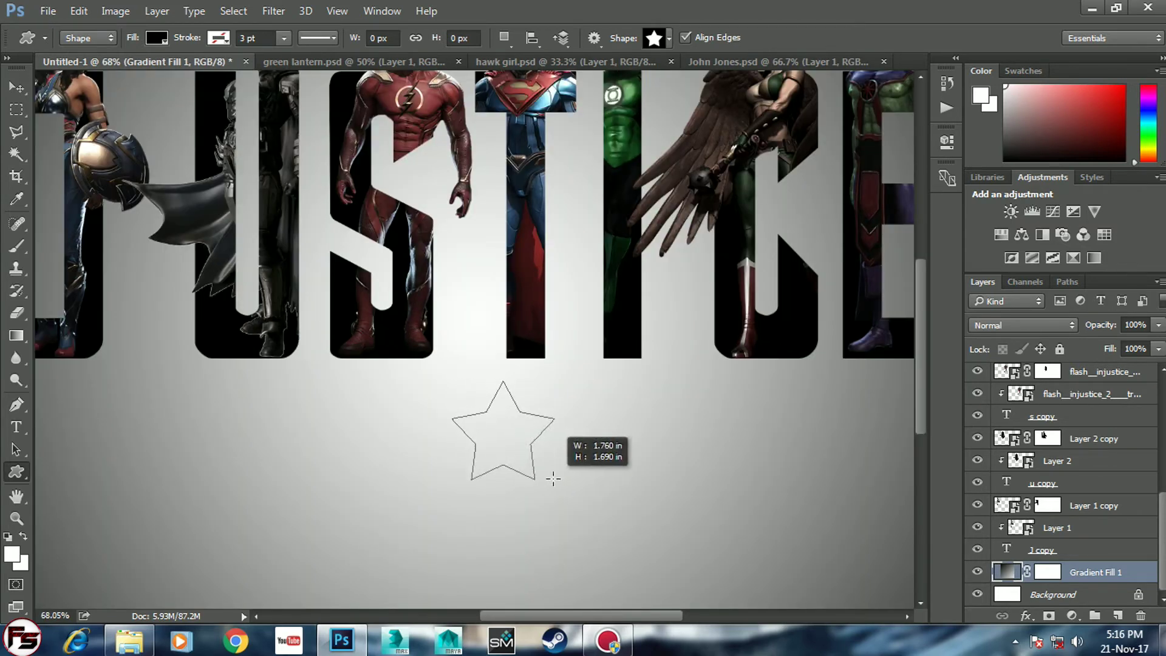
{"action": "left_click_drag", "start_coordinate": [552, 479], "coordinate": [553, 478]}
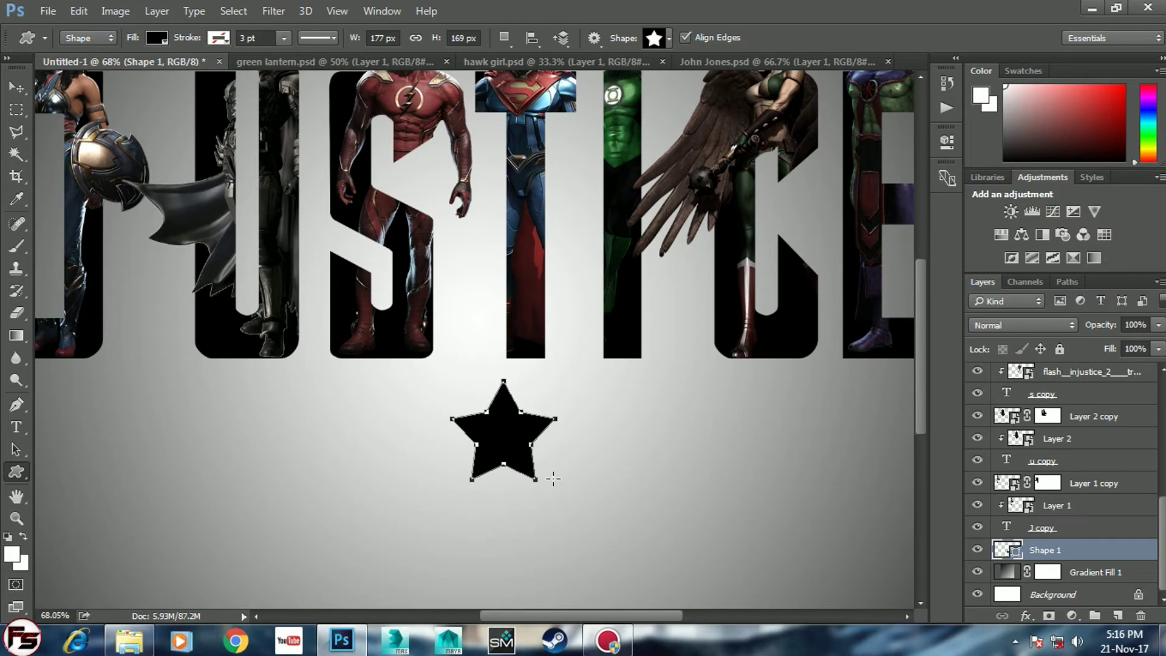
Move the star up so it sits centred just beneath JUSTICE.
{"action": "key", "text": "v"}
{"action": "scroll", "coordinate": [552, 478], "scroll_direction": "down", "scroll_amount": 1}
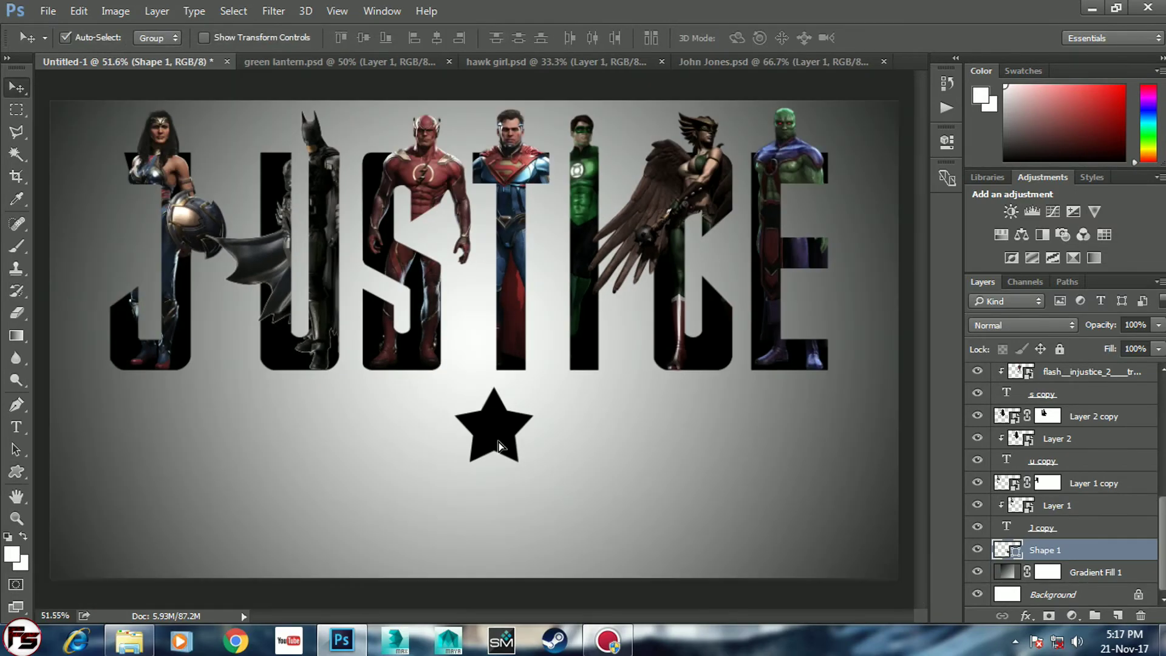
{"action": "left_click_drag", "start_coordinate": [497, 442], "coordinate": [469, 410]}
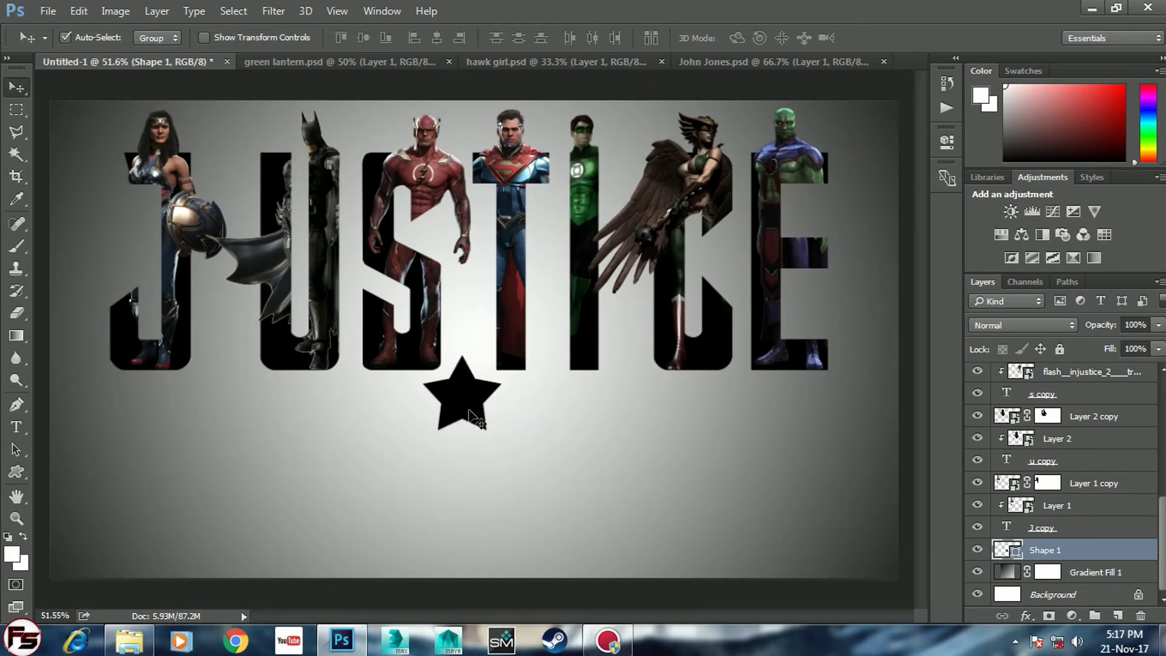
{"action": "scroll", "coordinate": [468, 410], "scroll_direction": "down", "scroll_amount": 1}
{"action": "scroll", "coordinate": [469, 411], "scroll_direction": "up", "scroll_amount": 1}
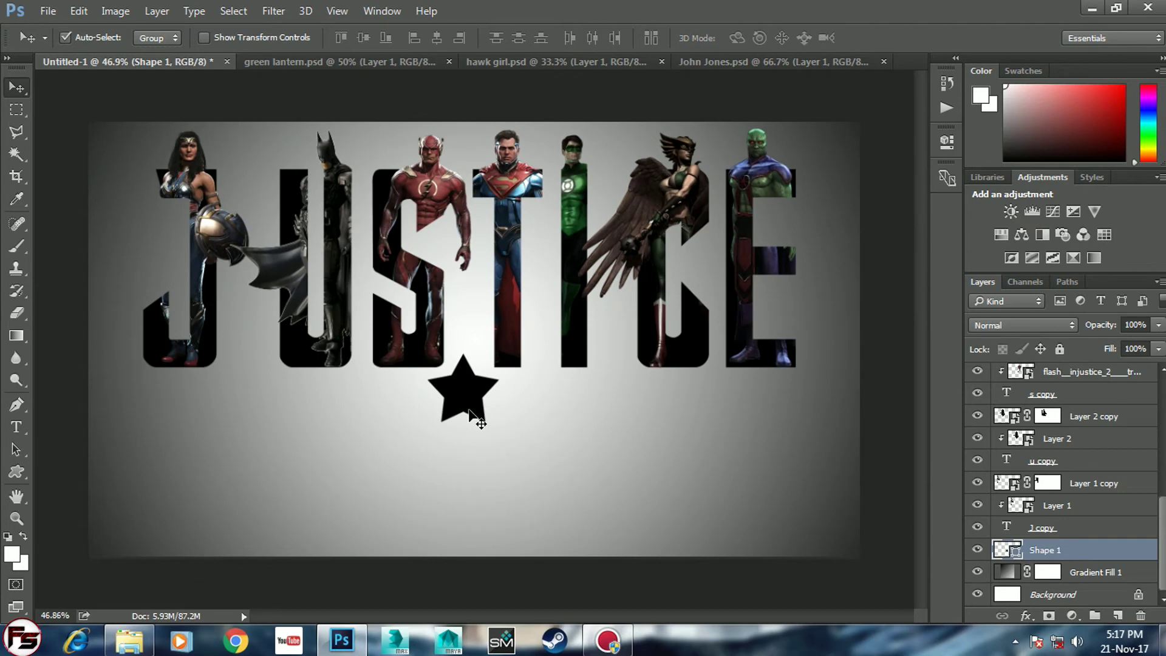
{"action": "key", "text": "t"}
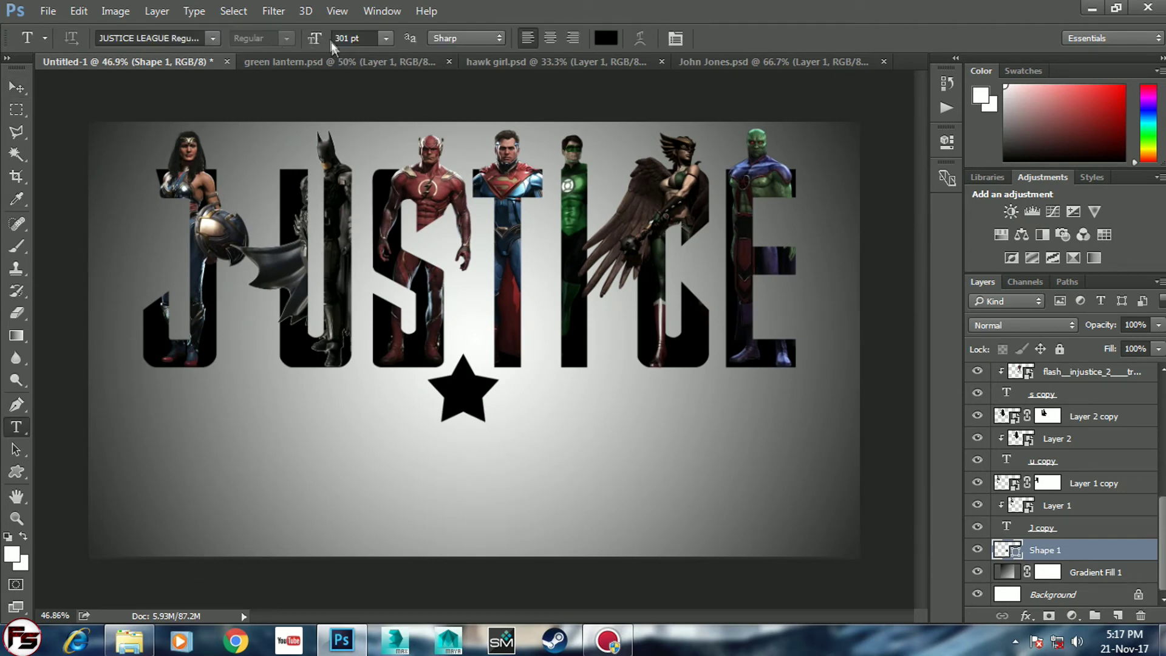
Type LEAGUE at 266 pt below the star and move it down.
{"action": "left_click_drag", "start_coordinate": [325, 37], "coordinate": [306, 37]}
{"action": "left_click", "coordinate": [349, 464]}
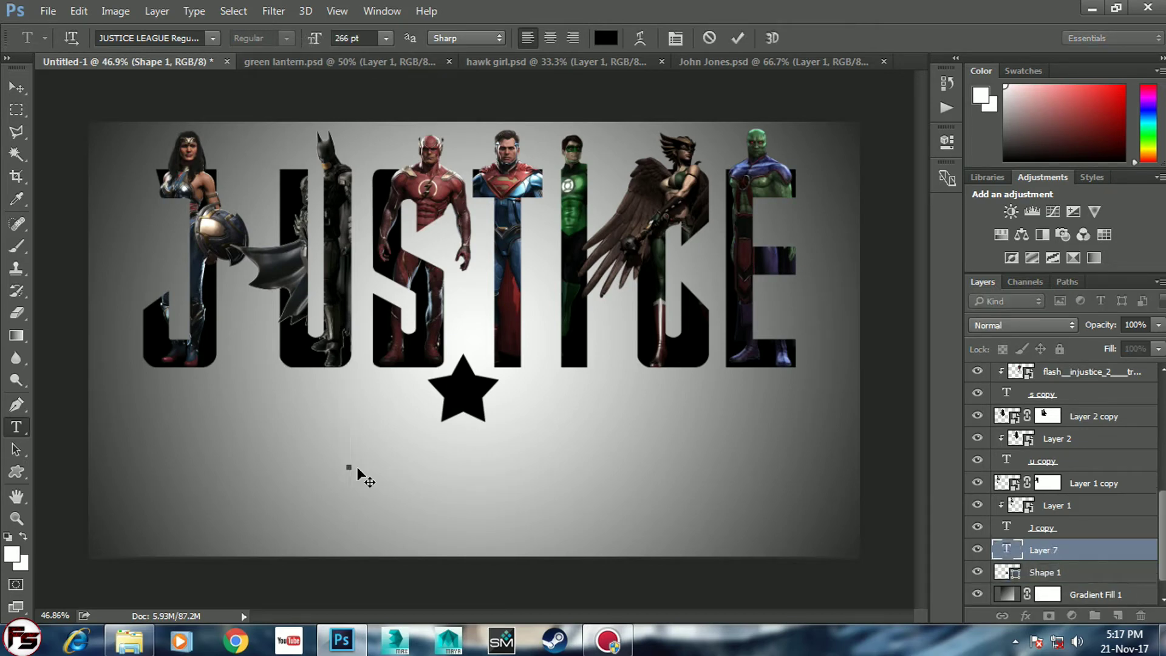
{"action": "type", "text": "LEAGU"}
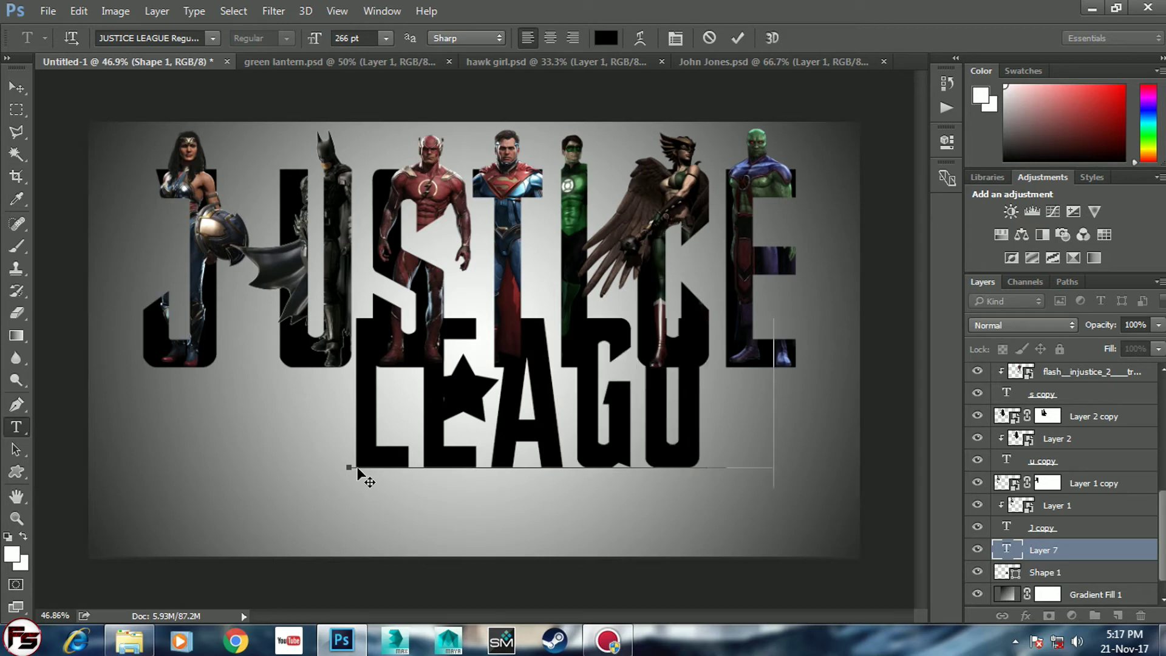
{"action": "type", "text": "E"}
{"action": "key", "text": "ctrl+Return"}
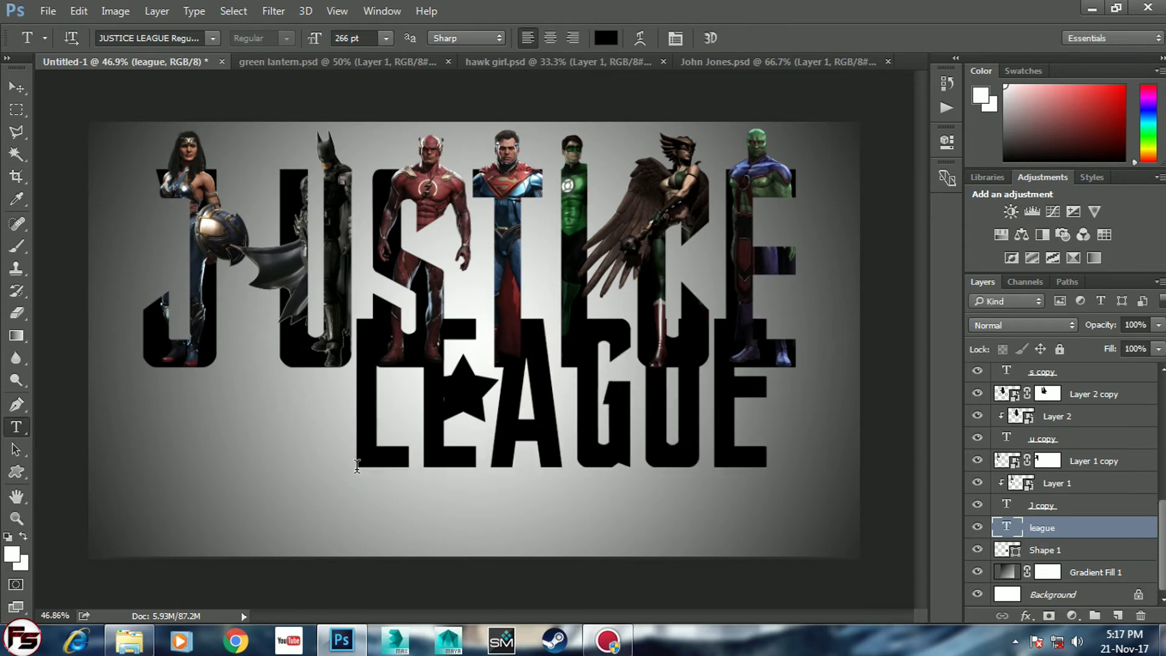
{"action": "key", "text": "v"}
{"action": "mouse_move", "coordinate": [548, 450]}
{"action": "left_mouse_down"}
{"action": "mouse_move", "coordinate": [516, 499]}
{"action": "mouse_move", "coordinate": [463, 530]}
{"action": "mouse_move", "coordinate": [462, 517]}
{"action": "left_mouse_up"}
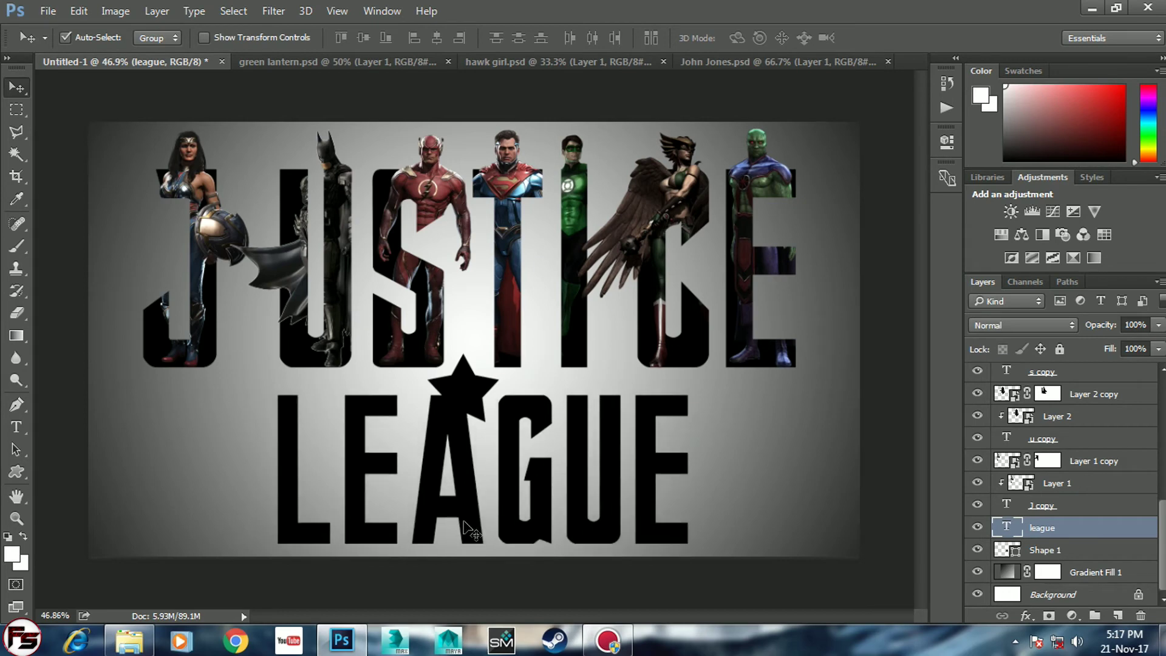
Resize LEAGUE to about 187 pt and centre it under the star.
{"action": "key", "text": "t"}
{"action": "left_click_drag", "start_coordinate": [678, 493], "coordinate": [272, 486]}
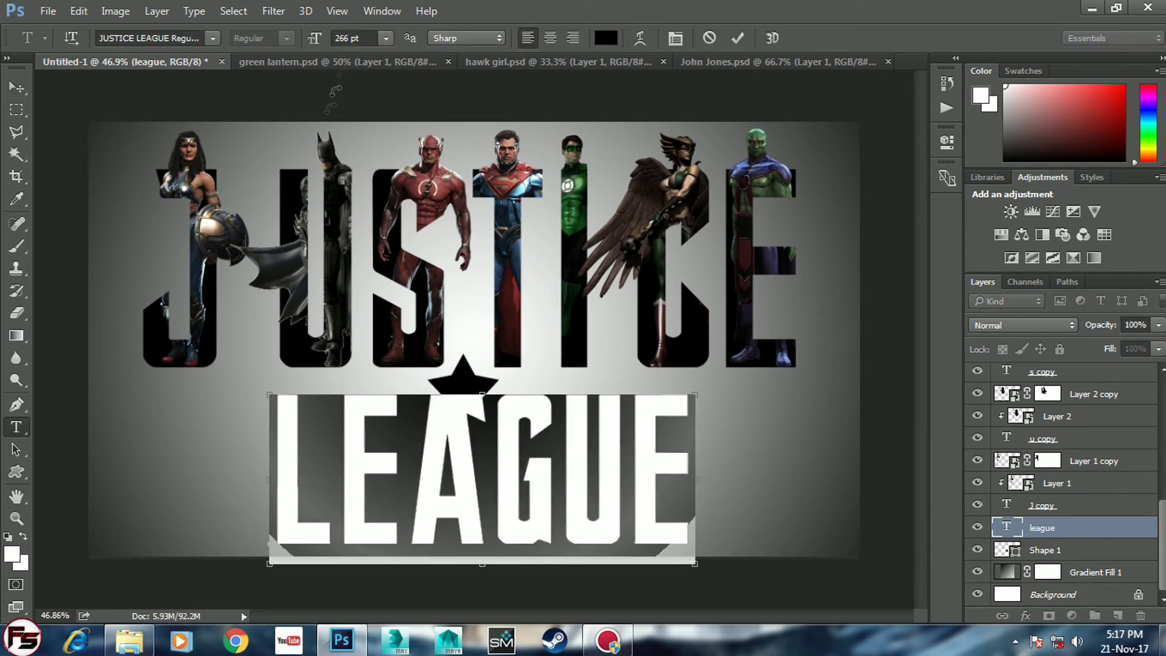
{"action": "left_click_drag", "start_coordinate": [314, 37], "coordinate": [259, 40]}
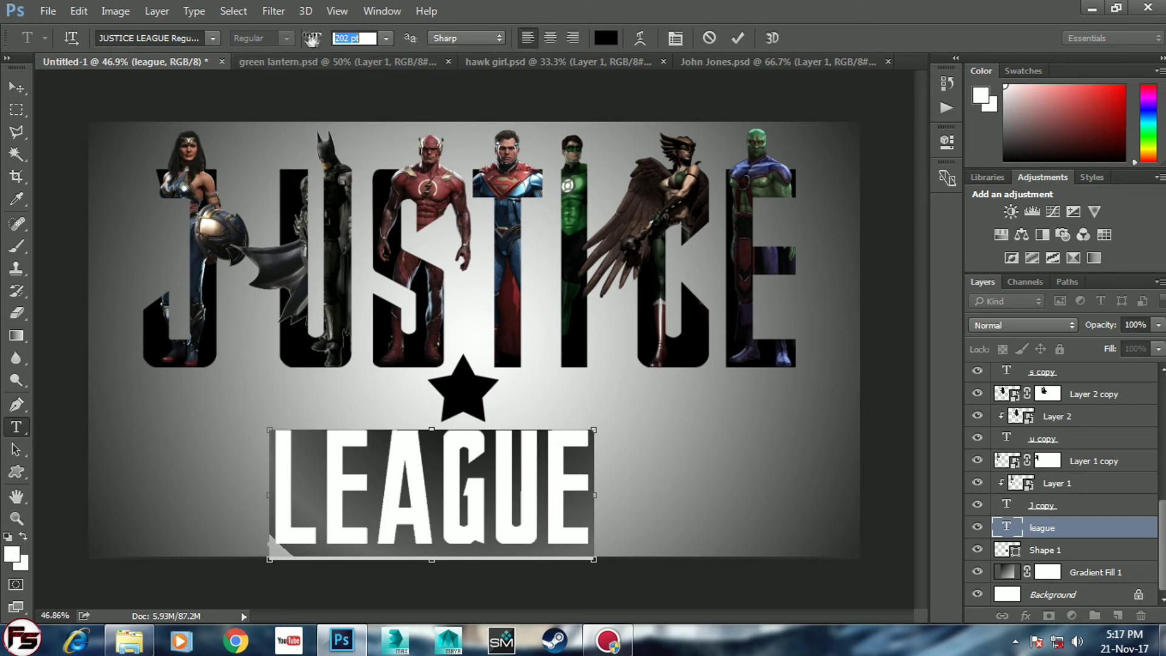
{"action": "left_click_drag", "start_coordinate": [314, 38], "coordinate": [300, 37]}
{"action": "key", "text": "ctrl+Return"}
{"action": "key", "text": "v"}
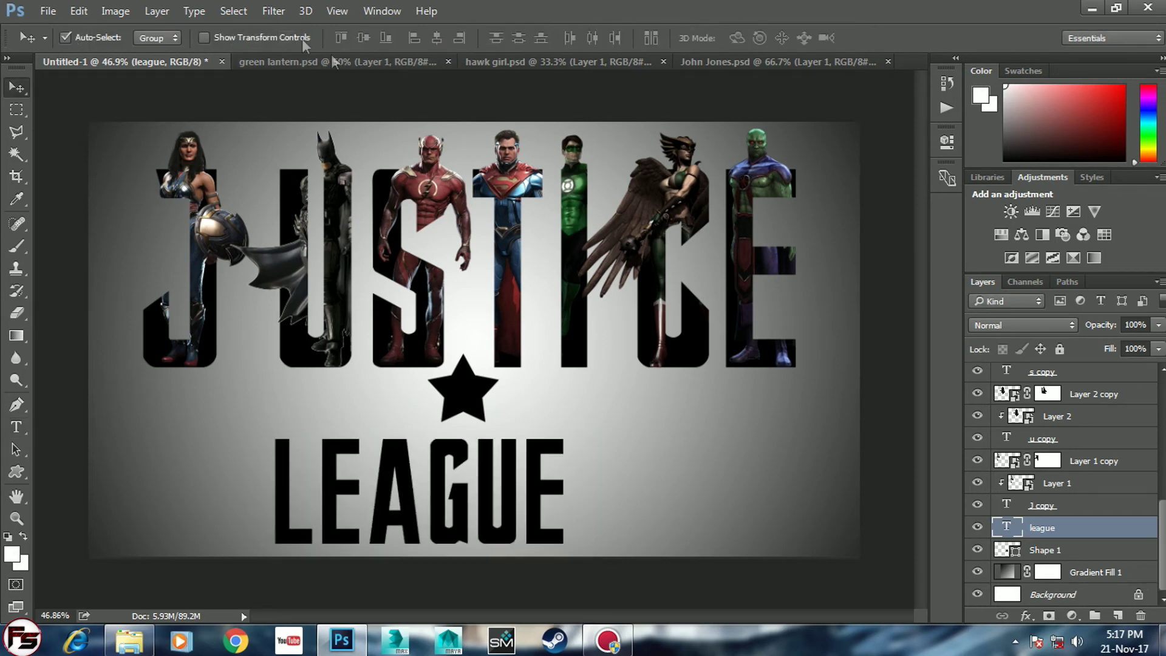
{"action": "left_click_drag", "start_coordinate": [503, 486], "coordinate": [541, 481]}
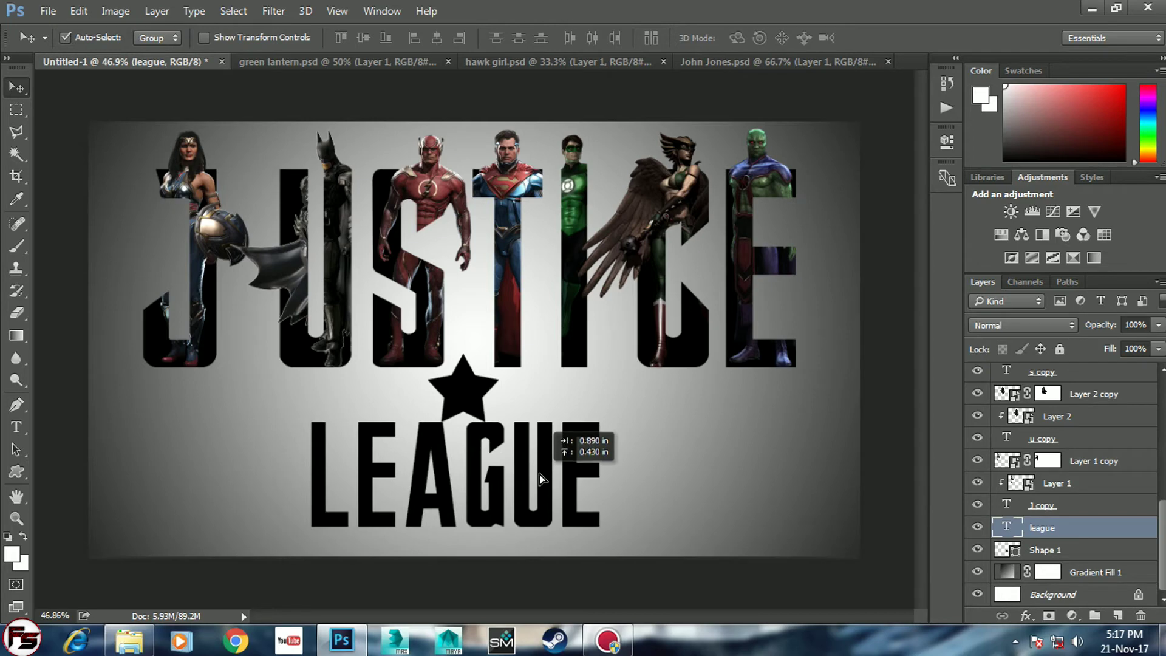
{"action": "key", "text": "Right"}
{"action": "key", "text": "Right"}
{"action": "key", "text": "Right"}
{"action": "key", "text": "Right"}
{"action": "key", "text": "Right"}
{"action": "key", "text": "Right"}
{"action": "key", "text": "Right"}
{"action": "key", "text": "Right"}
{"action": "key", "text": "Right"}
{"action": "key", "text": "Right"}
{"action": "key", "text": "Right"}
{"action": "key", "text": "Right"}
{"action": "key", "text": "Right"}
{"action": "key", "text": "Right"}
{"action": "key", "text": "Right"}
{"action": "key", "text": "Right"}
{"action": "key", "text": "Right"}
{"action": "key", "text": "Right"}
{"action": "key", "text": "Right"}
{"action": "key", "text": "Right"}
{"action": "key", "text": "Right"}
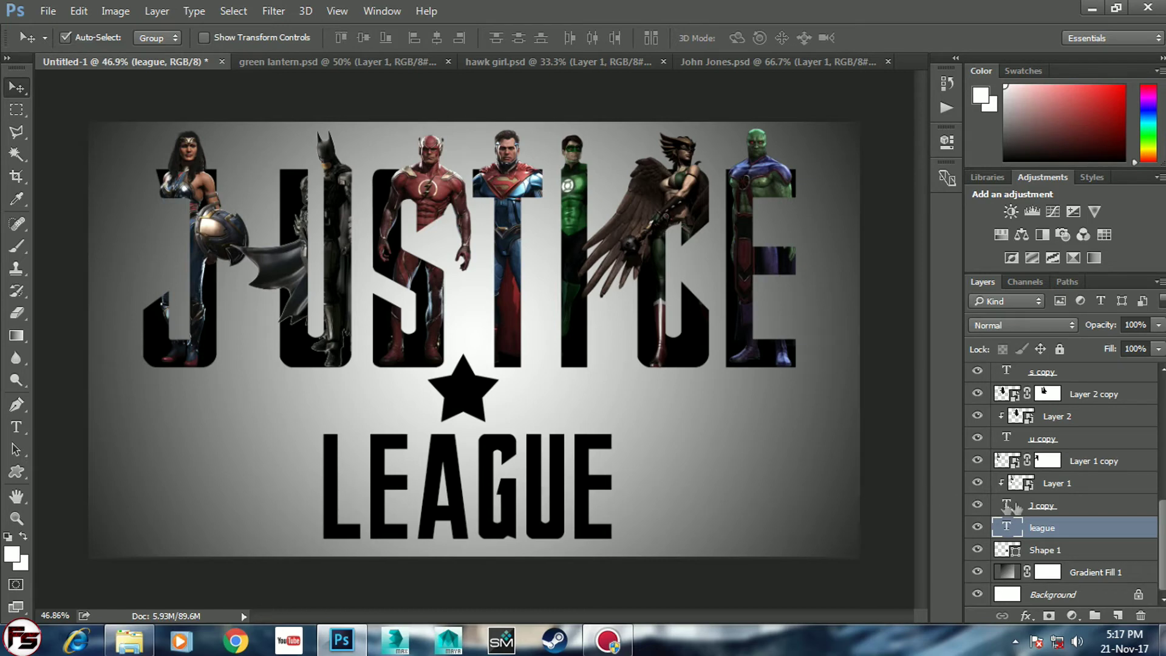
{"action": "double_click", "coordinate": [1096, 533]}
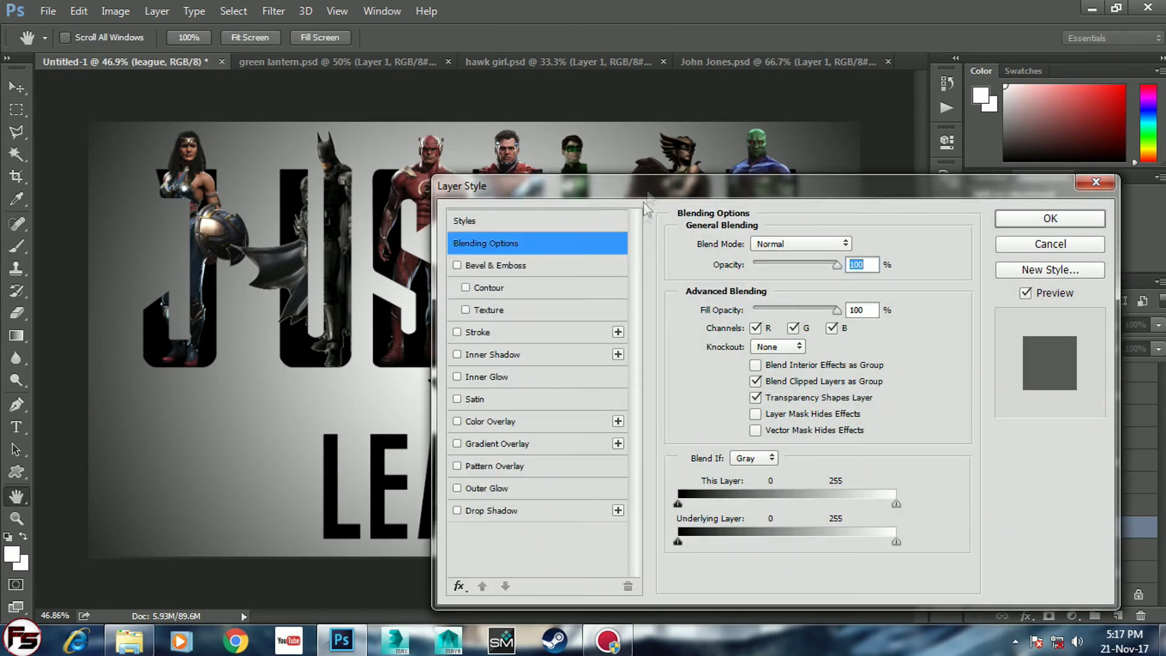
Give LEAGUE Bevel & Emboss at 1000% depth with Contour range 0.
{"action": "left_click_drag", "start_coordinate": [654, 193], "coordinate": [872, 170]}
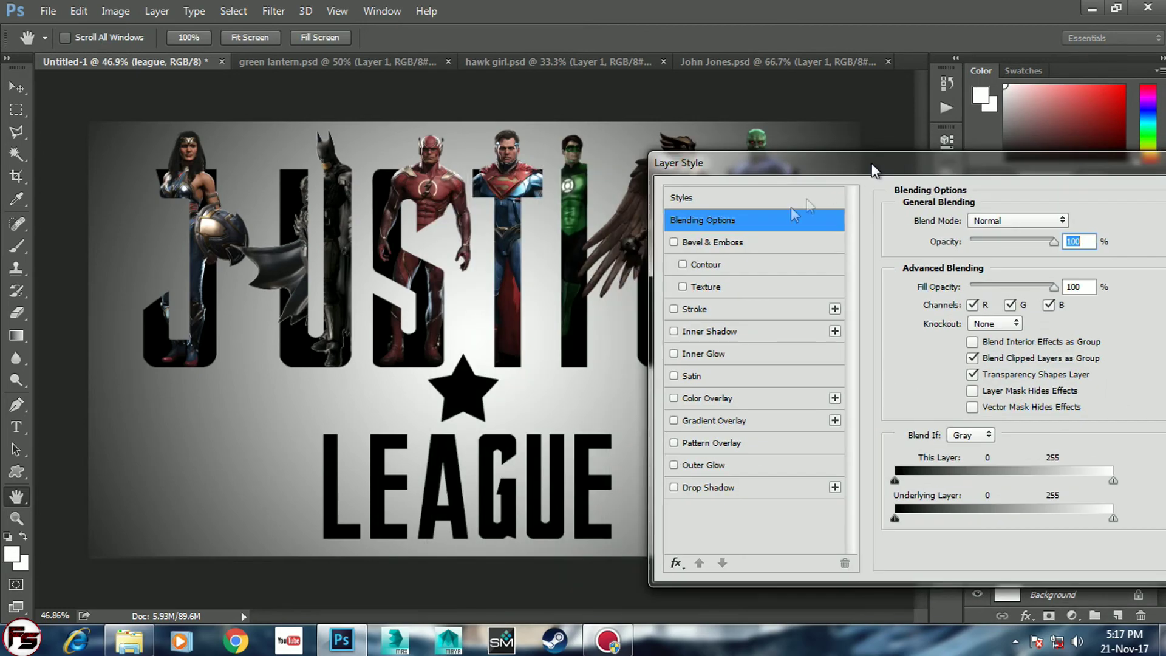
{"action": "left_click", "coordinate": [703, 242]}
{"action": "left_click", "coordinate": [707, 263]}
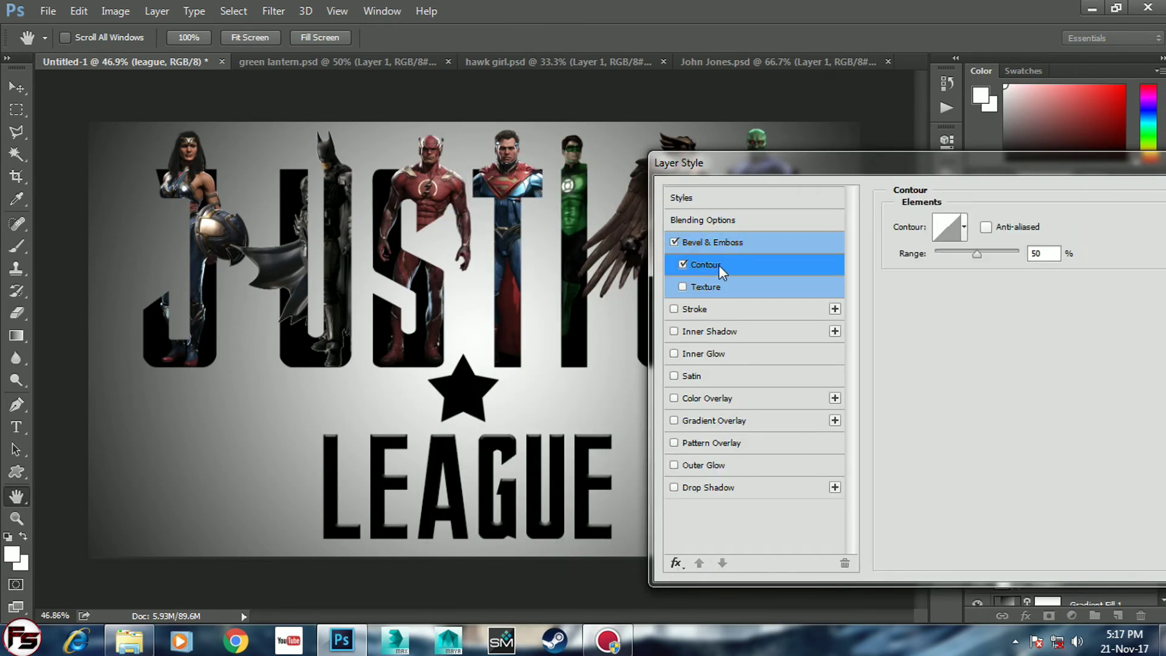
{"action": "left_click_drag", "start_coordinate": [976, 253], "coordinate": [816, 255]}
{"action": "left_click", "coordinate": [813, 246]}
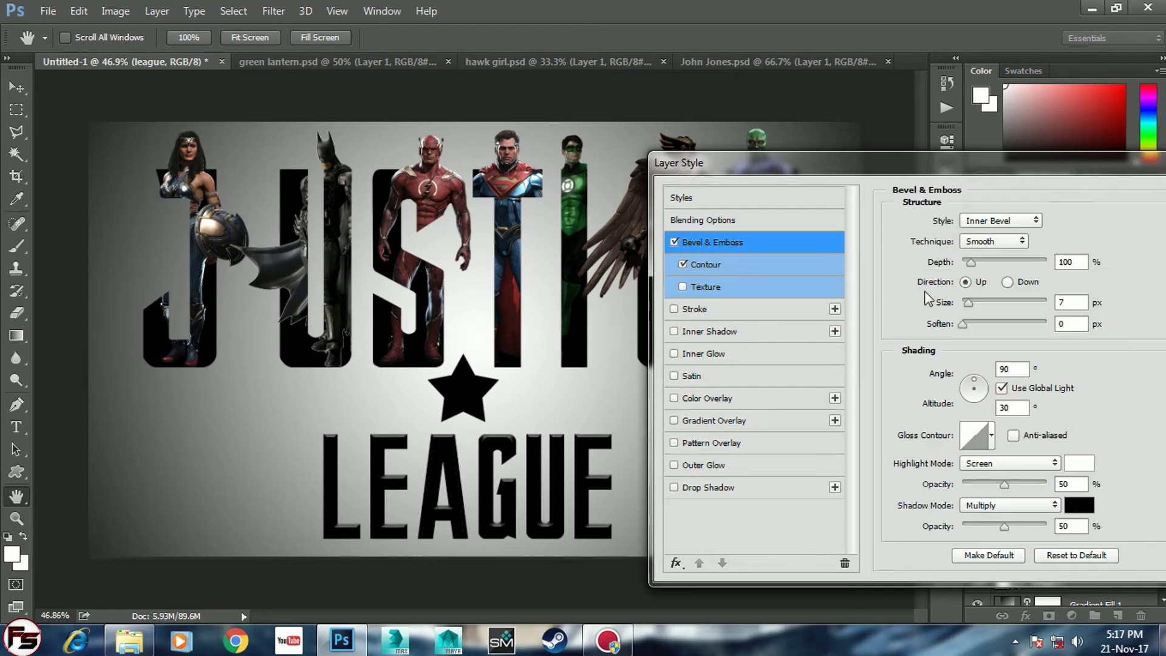
{"action": "left_click_drag", "start_coordinate": [970, 261], "coordinate": [1046, 261]}
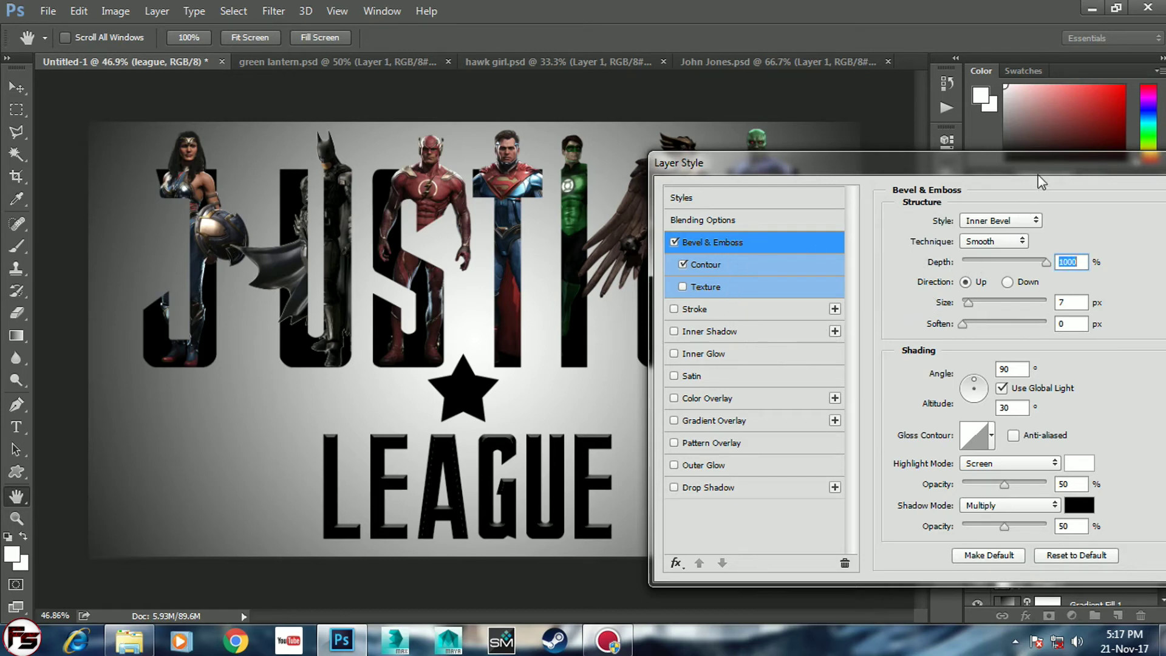
{"action": "left_click_drag", "start_coordinate": [1035, 176], "coordinate": [854, 180]}
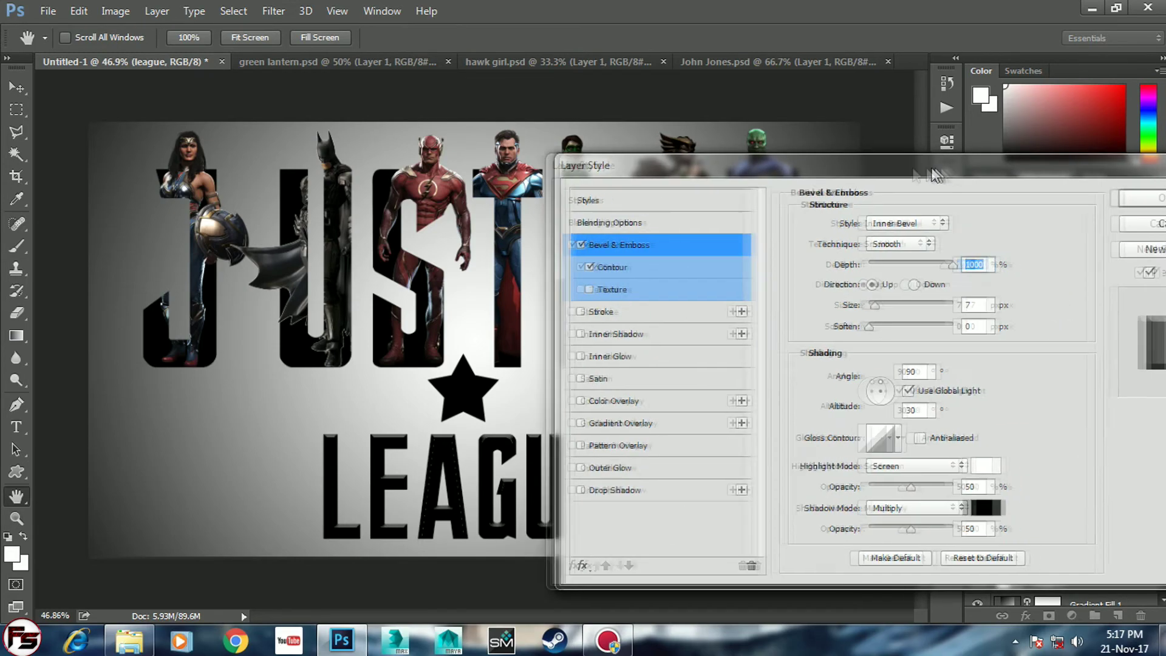
{"action": "left_click", "coordinate": [1075, 203]}
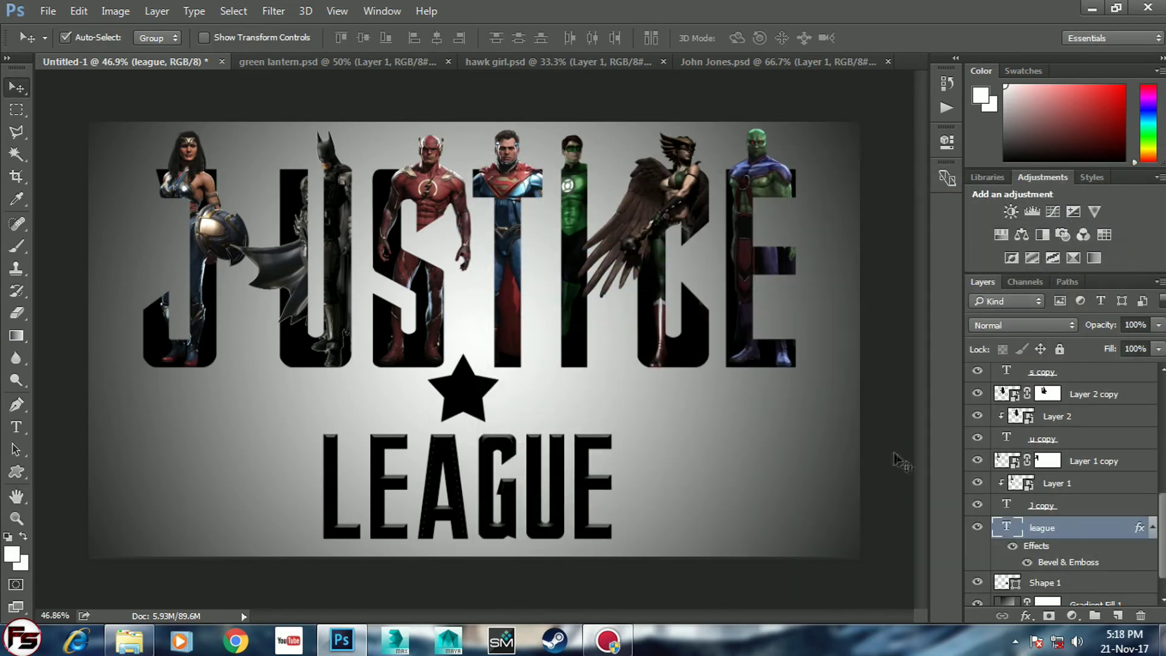
Copy LEAGUE's layer style and select the J, star, U and S layers.
{"action": "right_click", "coordinate": [1111, 532]}
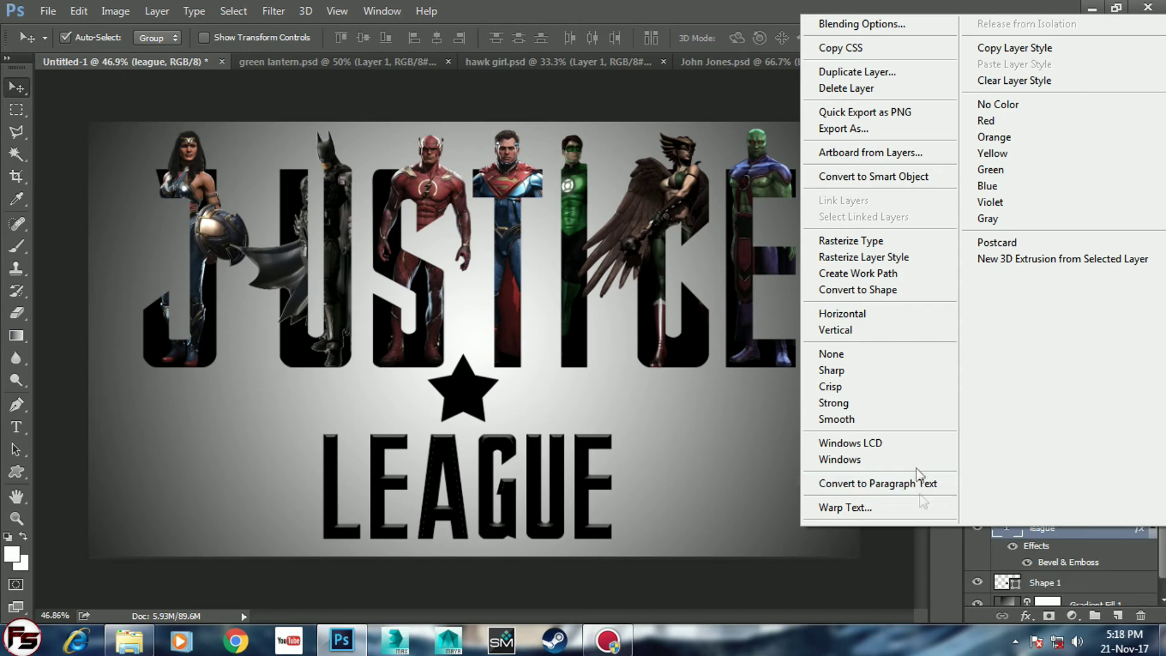
{"action": "left_click", "coordinate": [1050, 52]}
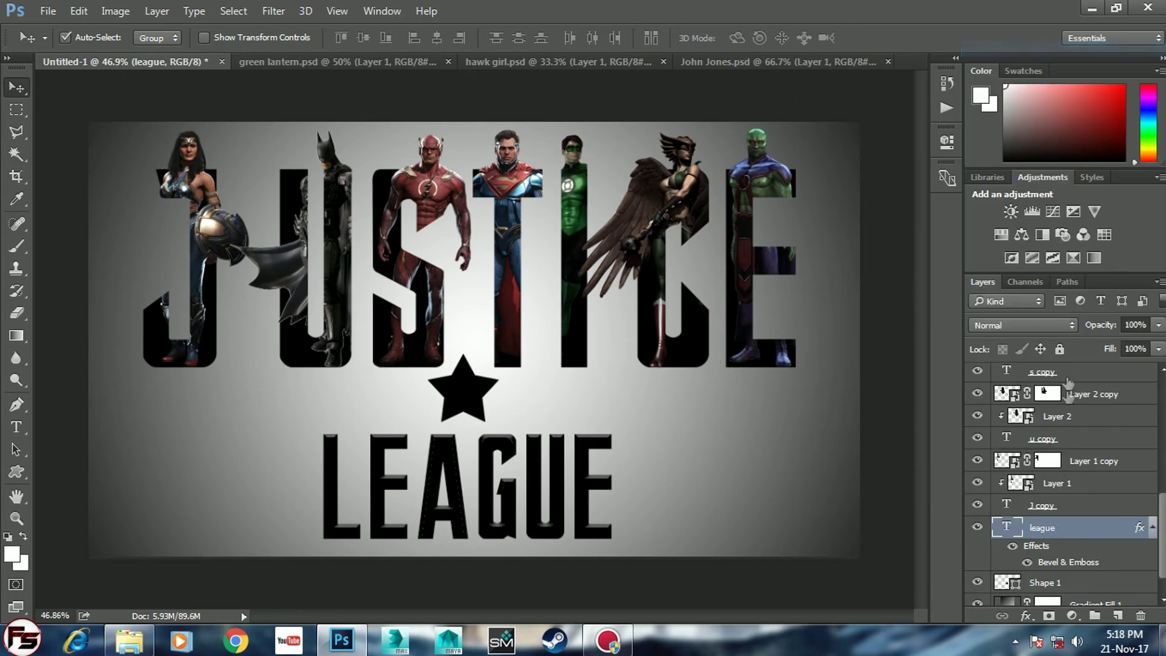
{"action": "left_click", "coordinate": [1100, 504]}
{"action": "left_click", "coordinate": [1060, 583]}
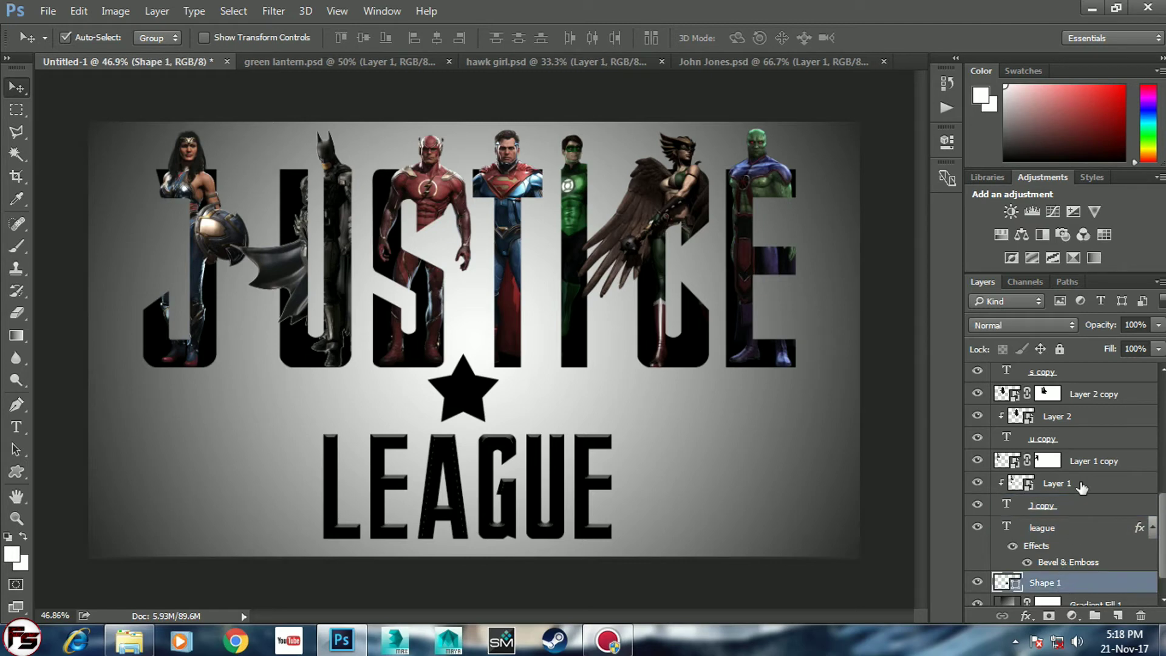
{"action": "left_click", "coordinate": [1079, 505]}
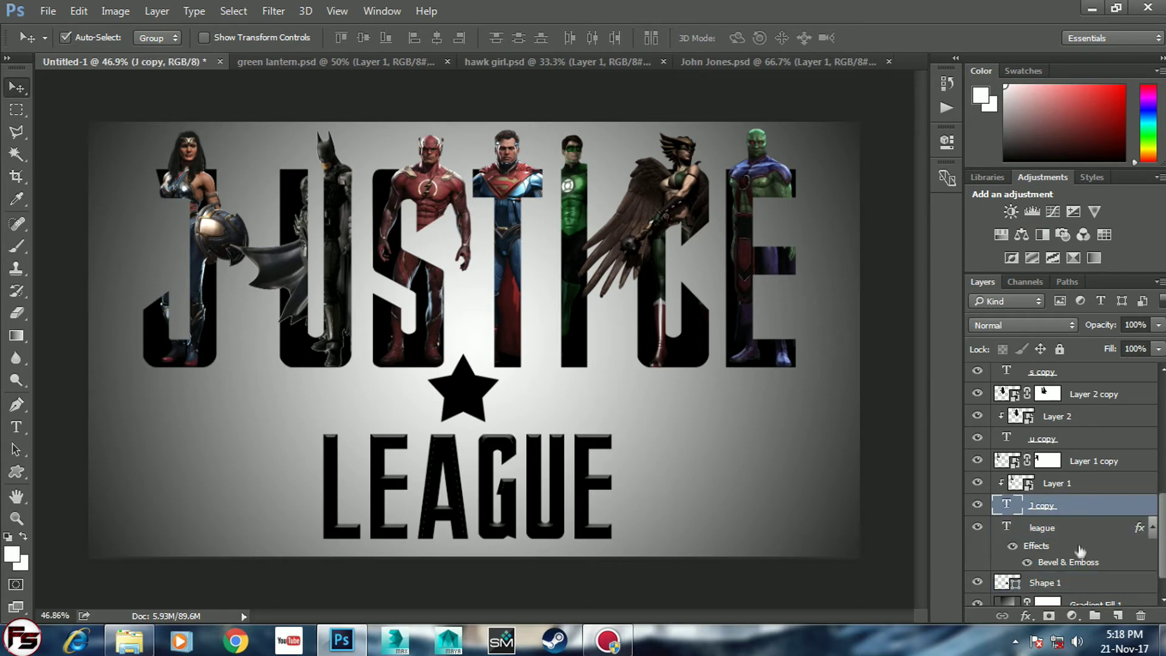
{"action": "left_click", "coordinate": [1079, 582], "text": "ctrl"}
{"action": "left_click", "coordinate": [1077, 439], "text": "ctrl"}
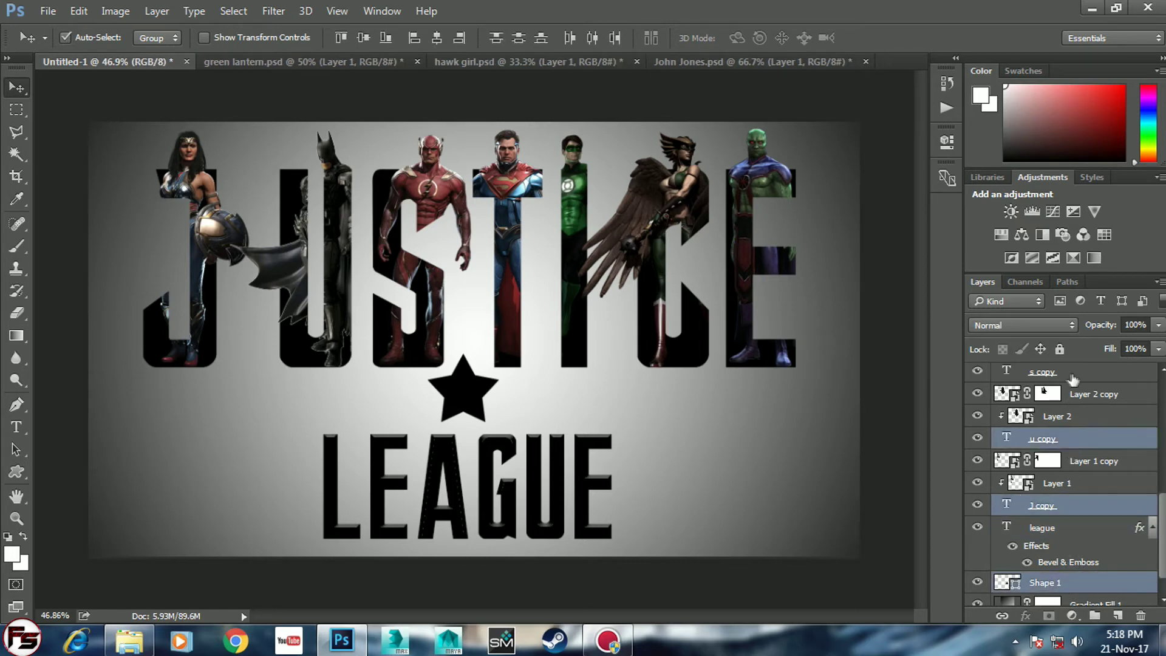
{"action": "left_click", "coordinate": [1074, 373], "text": "ctrl"}
Add the T, I, C and E layers to the selection and paste the bevel style onto all.
{"action": "scroll", "coordinate": [1072, 413], "scroll_direction": "up", "scroll_amount": 5}
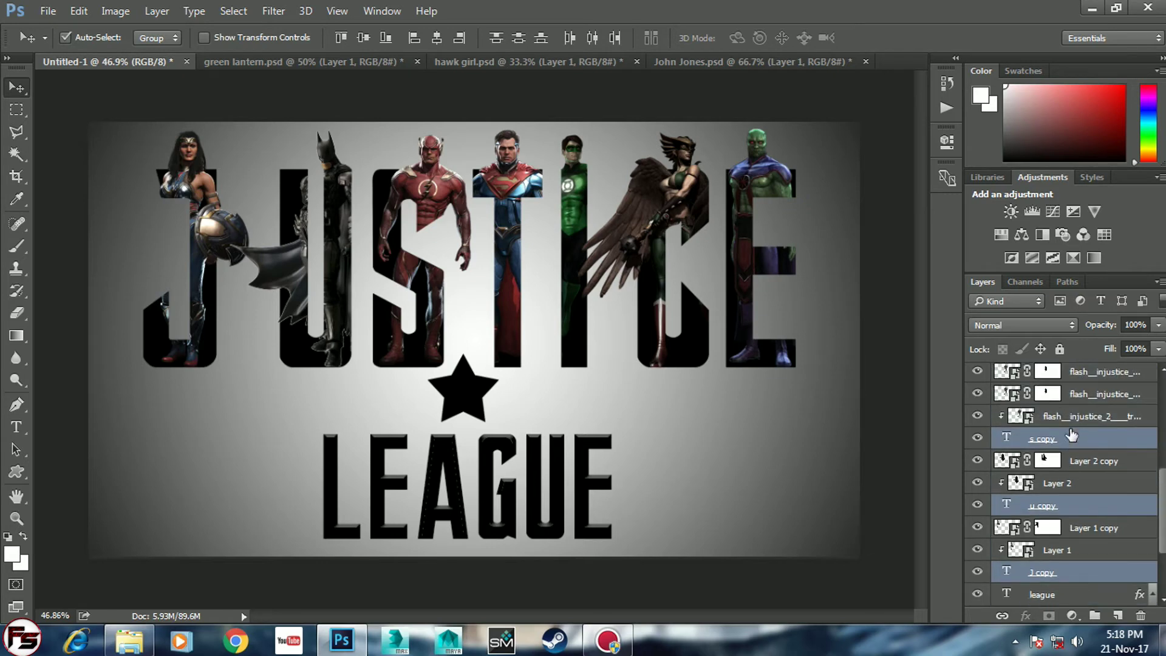
{"action": "left_click", "coordinate": [1079, 417], "text": "ctrl"}
{"action": "scroll", "coordinate": [1080, 425], "scroll_direction": "up", "scroll_amount": 2}
{"action": "scroll", "coordinate": [1080, 428], "scroll_direction": "up", "scroll_amount": 2}
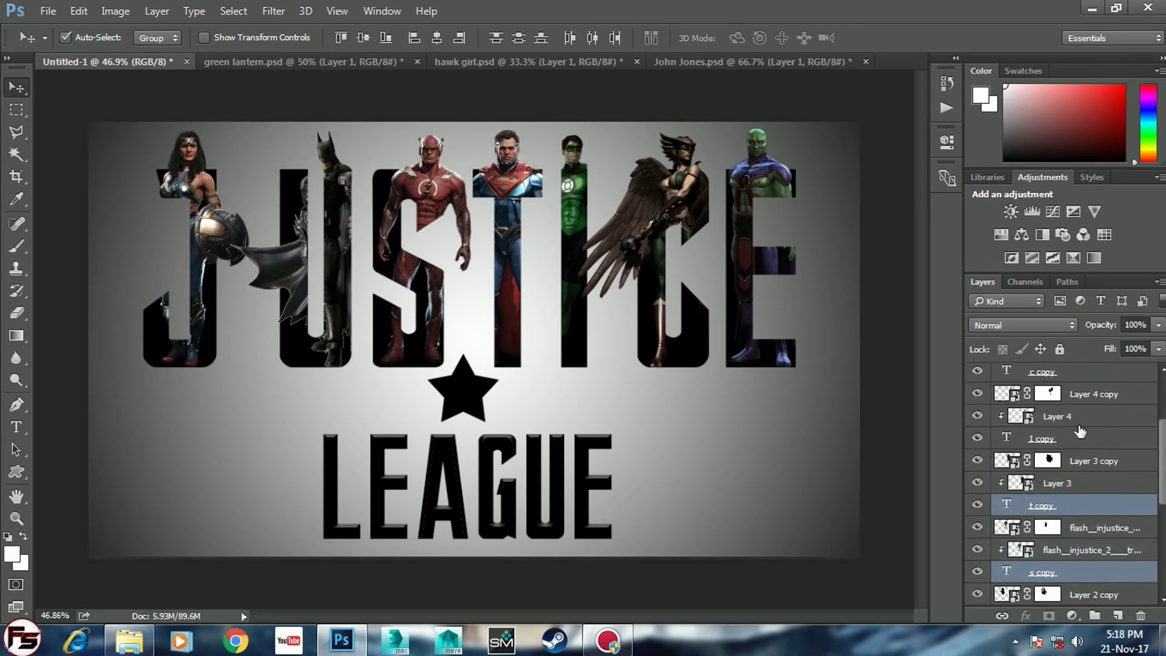
{"action": "left_click", "coordinate": [1076, 443], "text": "ctrl"}
{"action": "scroll", "coordinate": [1077, 443], "scroll_direction": "up", "scroll_amount": 2}
{"action": "left_click", "coordinate": [1075, 419], "text": "ctrl"}
{"action": "scroll", "coordinate": [1075, 425], "scroll_direction": "up", "scroll_amount": 3}
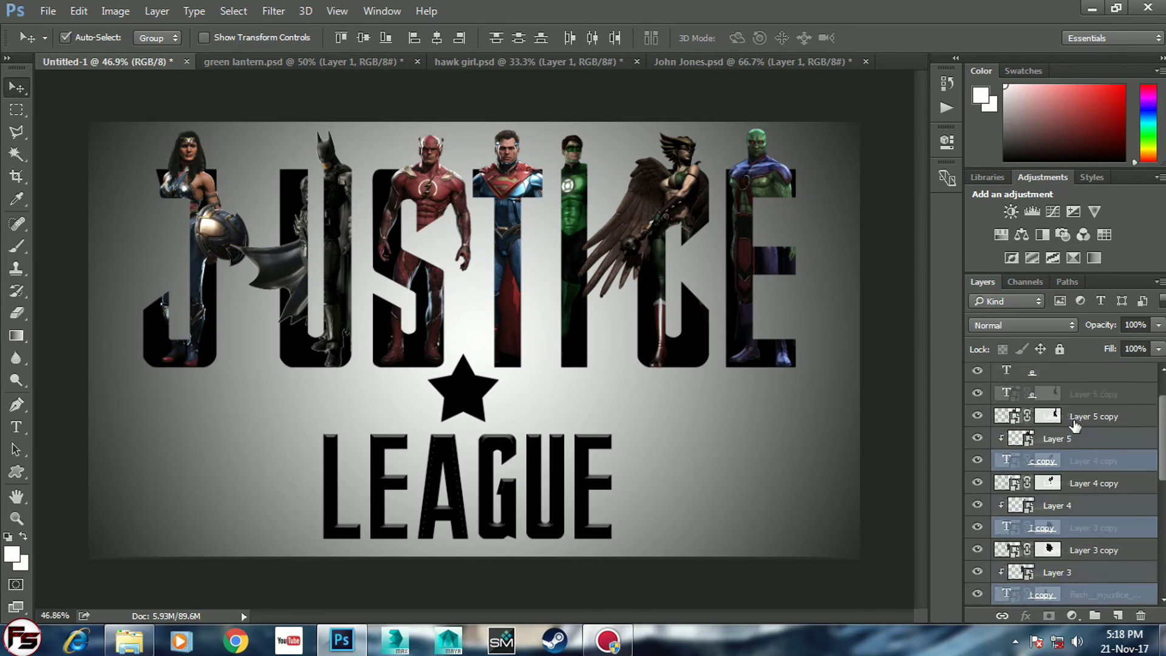
{"action": "left_click", "coordinate": [1075, 417], "text": "ctrl"}
{"action": "scroll", "coordinate": [1075, 424], "scroll_direction": "up", "scroll_amount": 1}
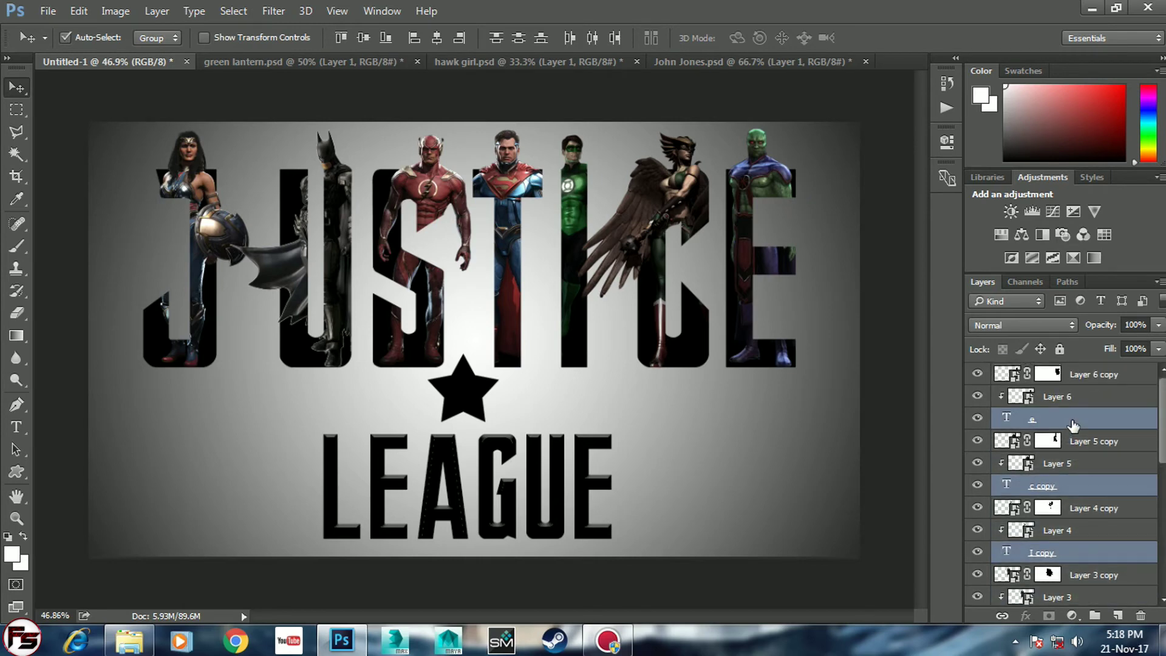
{"action": "right_click", "coordinate": [1073, 423]}
{"action": "left_click", "coordinate": [905, 157]}
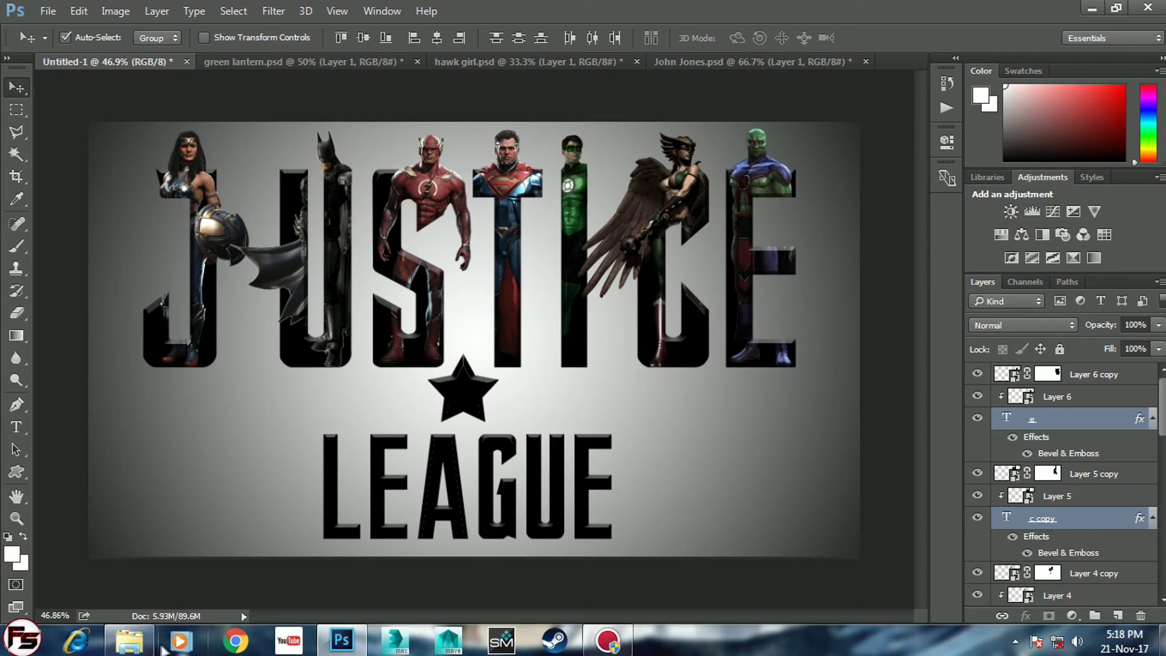
Place lava-texture-wallpaper-2 from the jl folder into the document above the e text layer.
{"action": "left_click", "coordinate": [1068, 425]}
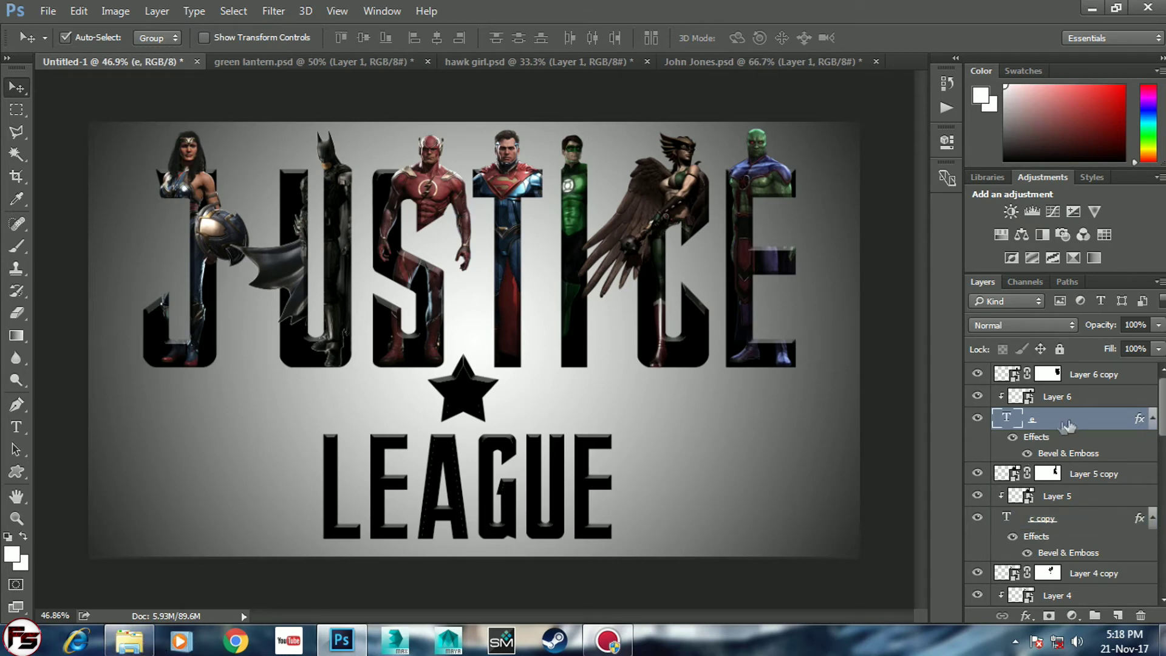
{"action": "left_click", "coordinate": [129, 639]}
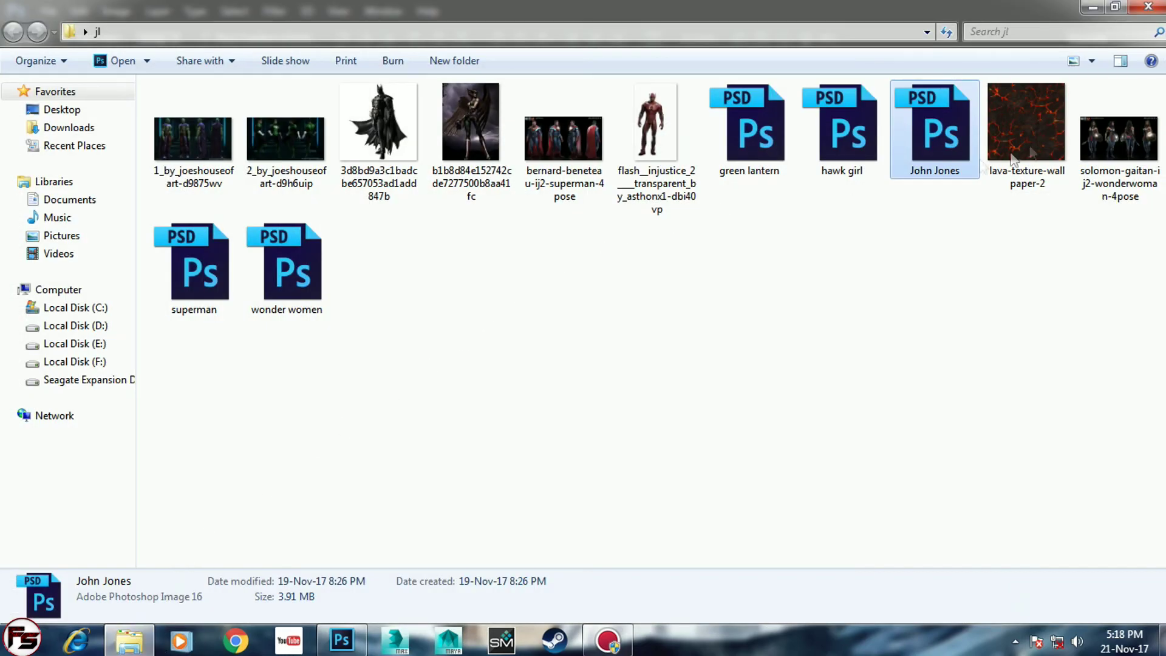
{"action": "mouse_move", "coordinate": [1040, 140]}
{"action": "left_mouse_down"}
{"action": "mouse_move", "coordinate": [443, 534]}
{"action": "mouse_move", "coordinate": [530, 468]}
{"action": "left_mouse_up"}
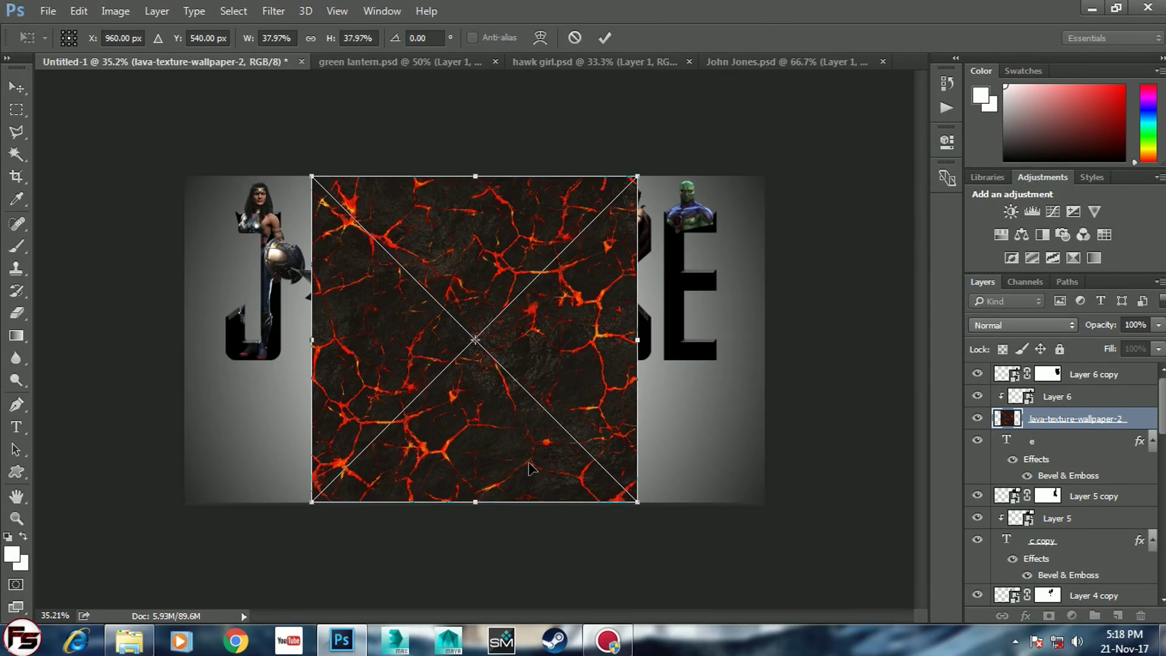
Scale the lava texture to cover the whole canvas and clip it into the letter E.
{"action": "mouse_move", "coordinate": [640, 174]}
{"action": "left_mouse_down"}
{"action": "mouse_move", "coordinate": [838, 91]}
{"action": "mouse_move", "coordinate": [827, 98]}
{"action": "left_mouse_up"}
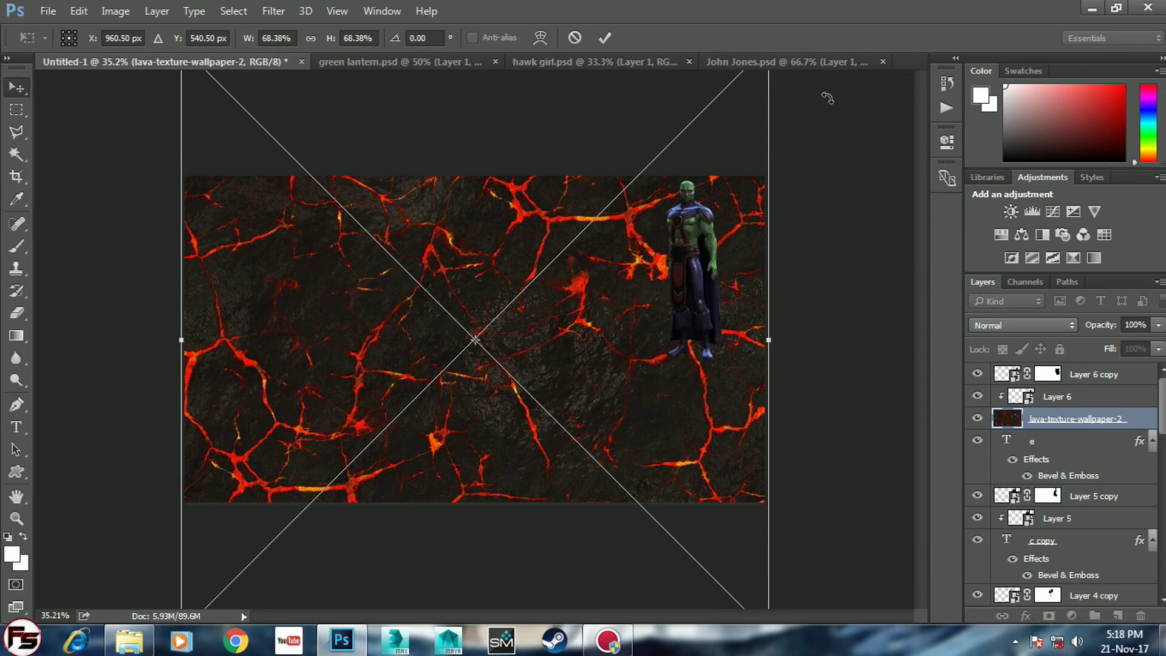
{"action": "key", "text": "Return"}
{"action": "left_click", "coordinate": [1073, 430], "text": "alt"}
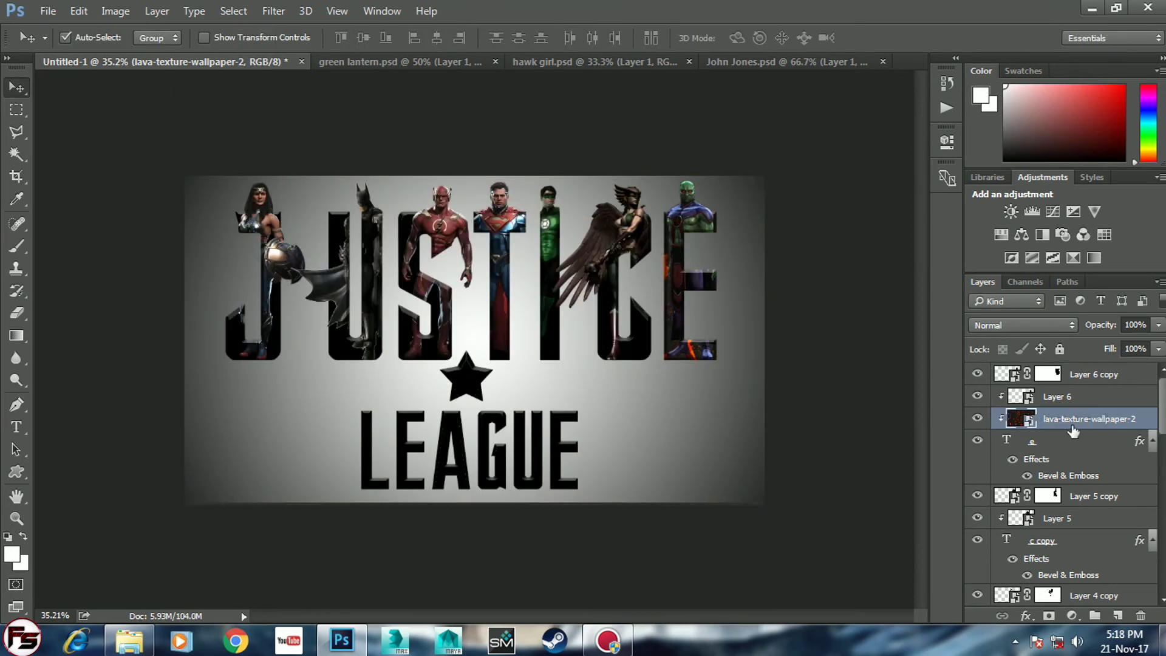
{"action": "scroll", "coordinate": [789, 424], "scroll_direction": "up", "scroll_amount": 2}
{"action": "scroll", "coordinate": [748, 422], "scroll_direction": "up", "scroll_amount": 1}
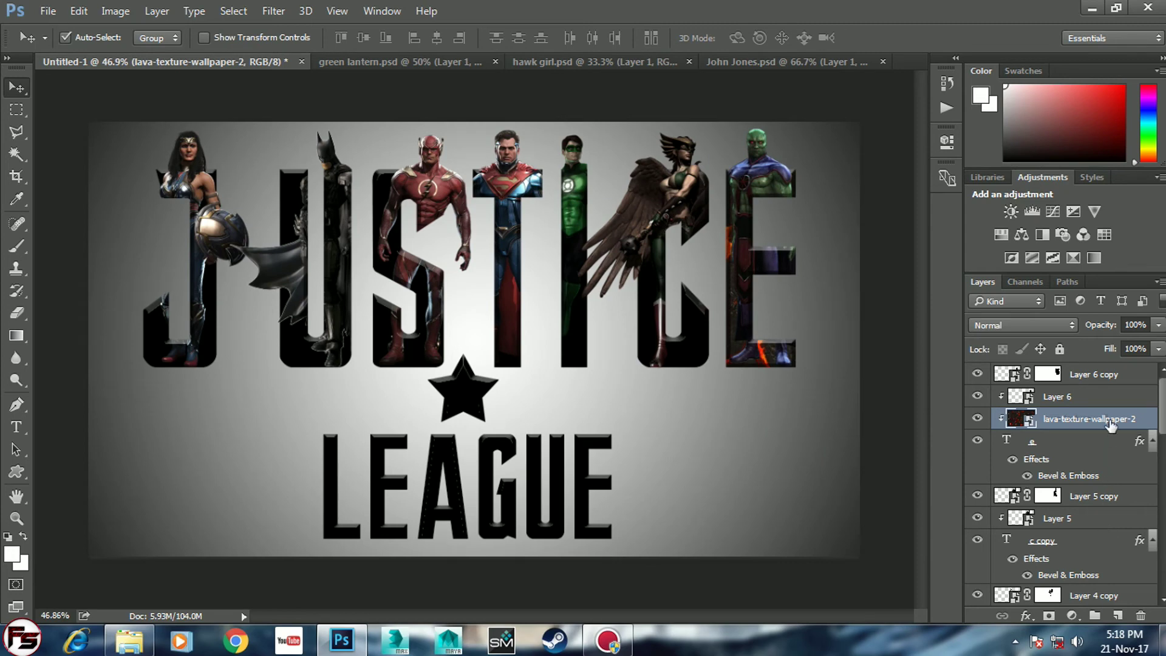
Duplicate the lava layer into letters C, I, T, S, U and J, plus one above league.
{"action": "left_click_drag", "start_coordinate": [1110, 423], "coordinate": [1100, 532]}
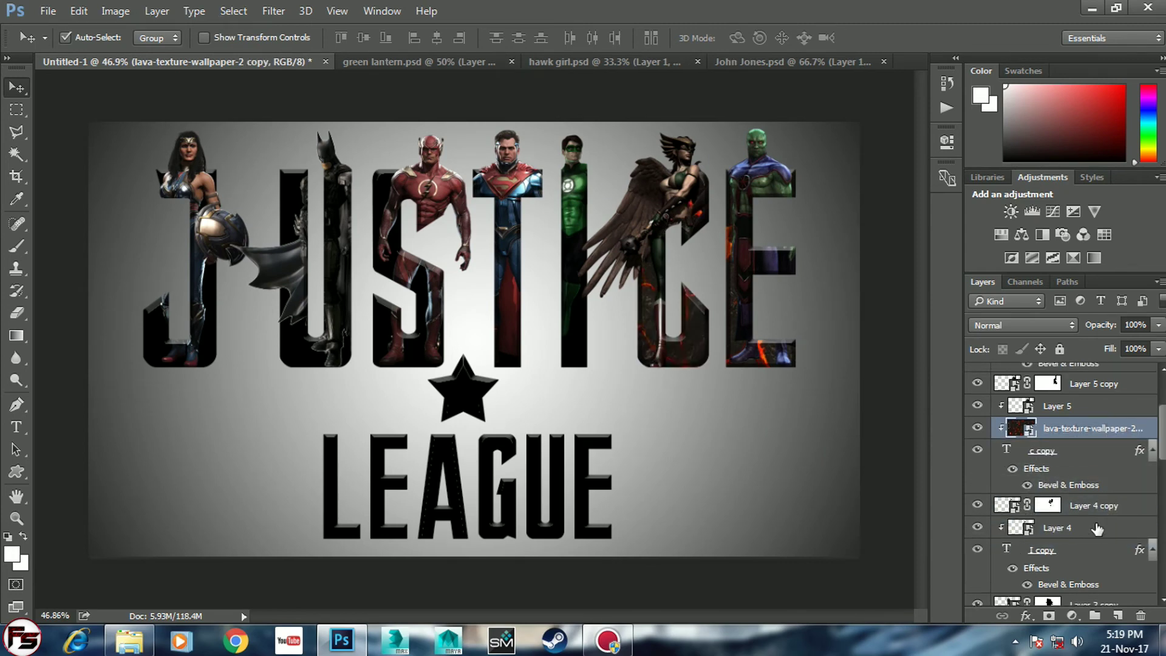
{"action": "left_click_drag", "start_coordinate": [1090, 434], "coordinate": [1087, 540]}
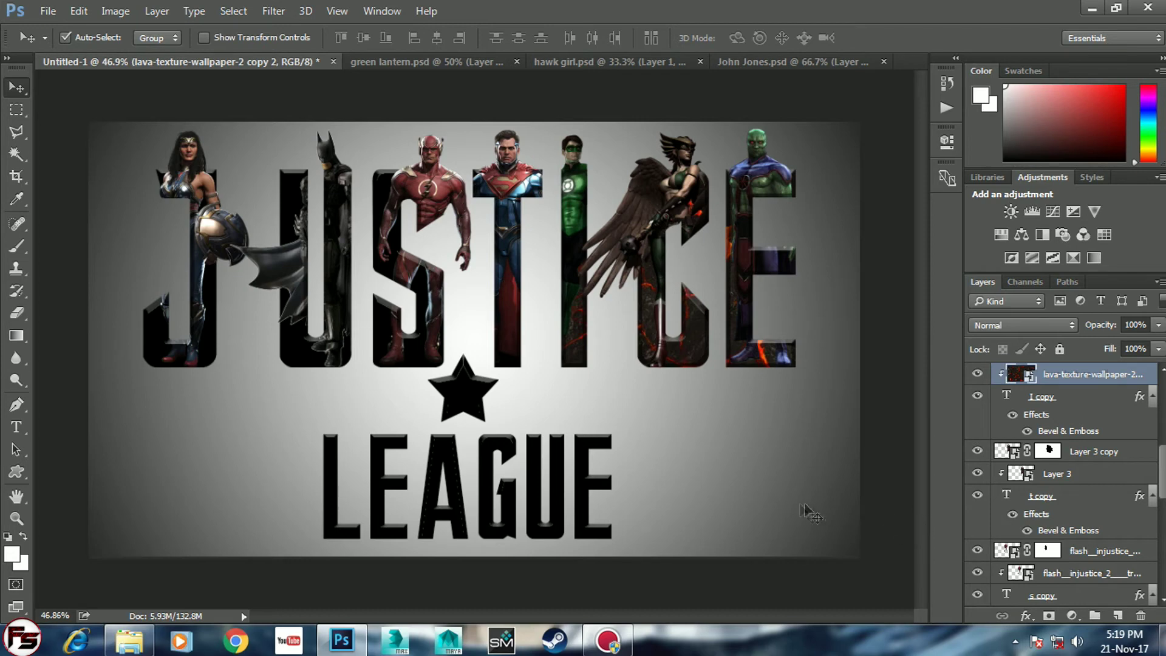
{"action": "left_click_drag", "start_coordinate": [1093, 374], "coordinate": [1093, 493]}
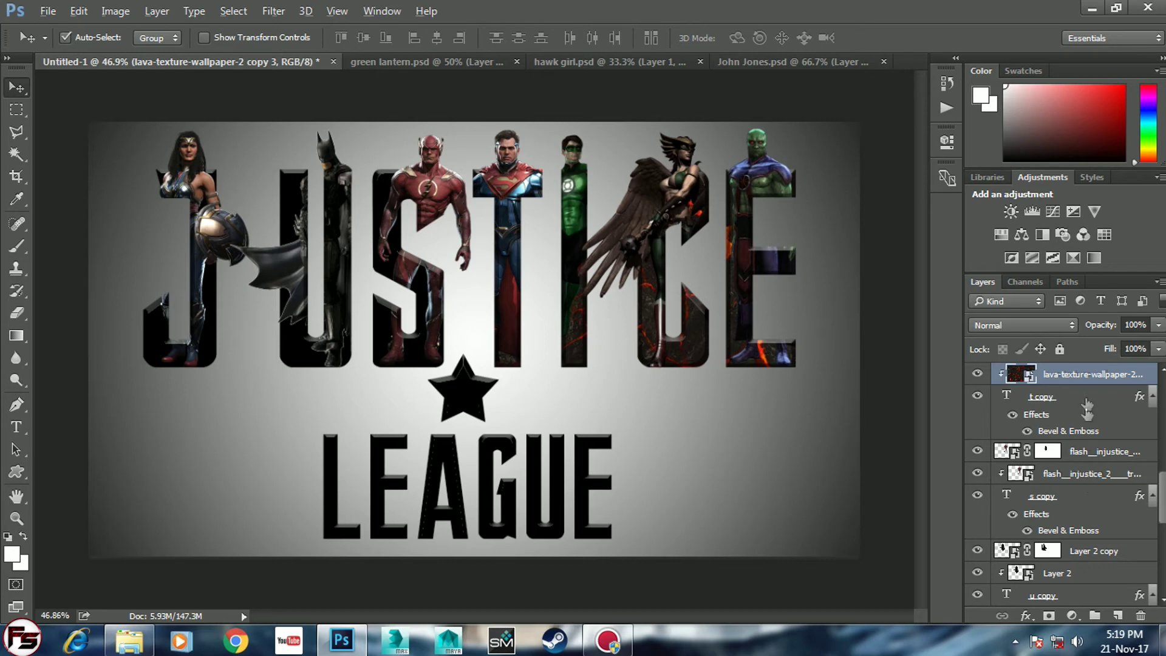
{"action": "left_click_drag", "start_coordinate": [1088, 379], "coordinate": [1083, 486]}
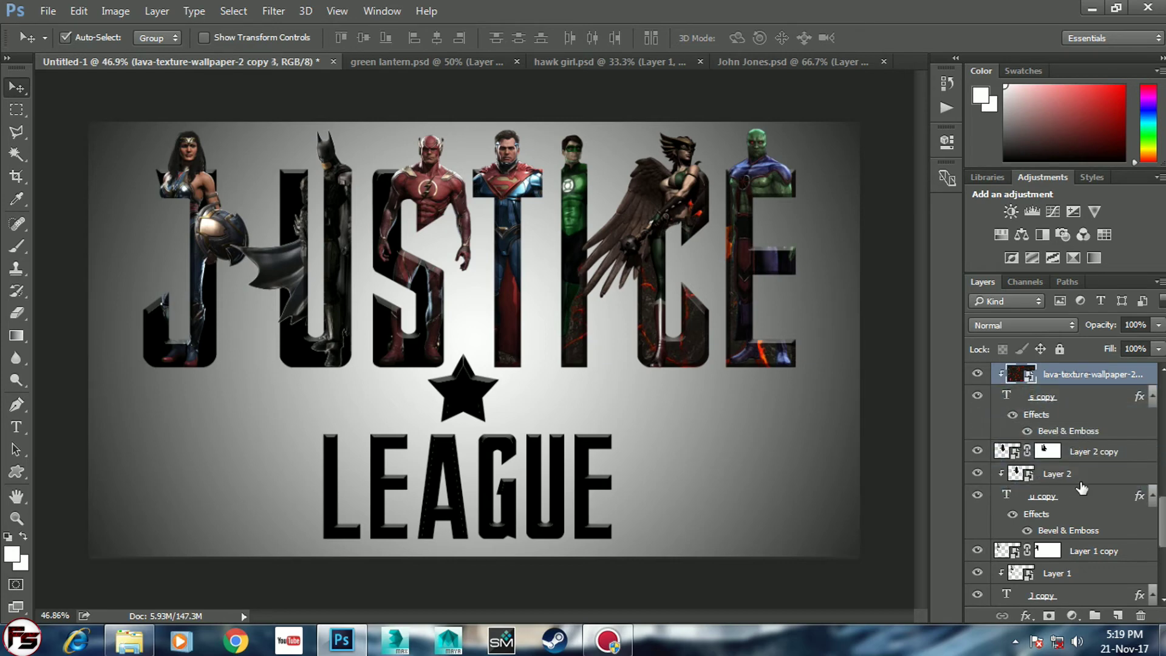
{"action": "left_click_drag", "start_coordinate": [1088, 377], "coordinate": [1082, 487]}
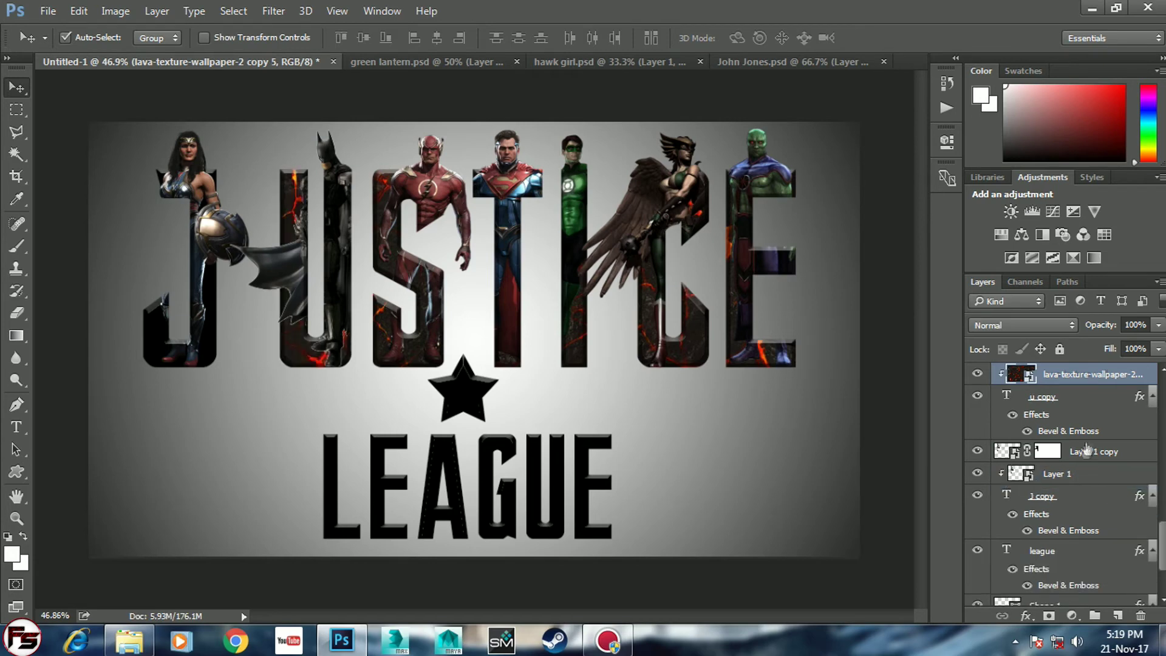
{"action": "left_click_drag", "start_coordinate": [1087, 376], "coordinate": [1085, 489]}
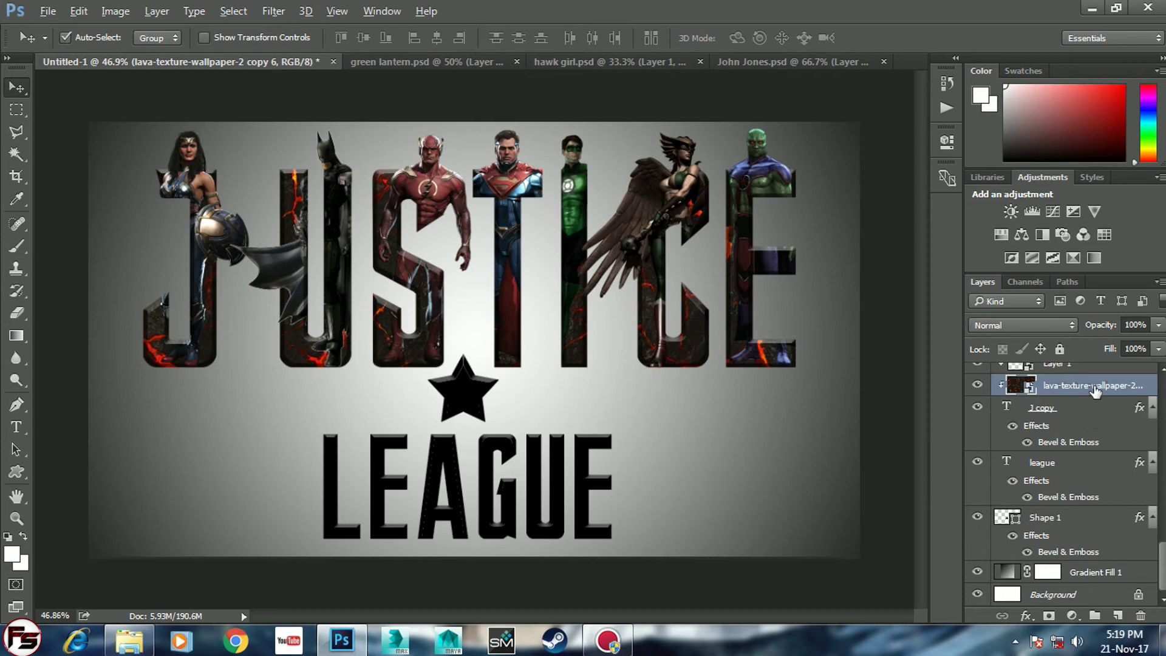
{"action": "left_click_drag", "start_coordinate": [1095, 391], "coordinate": [1096, 456]}
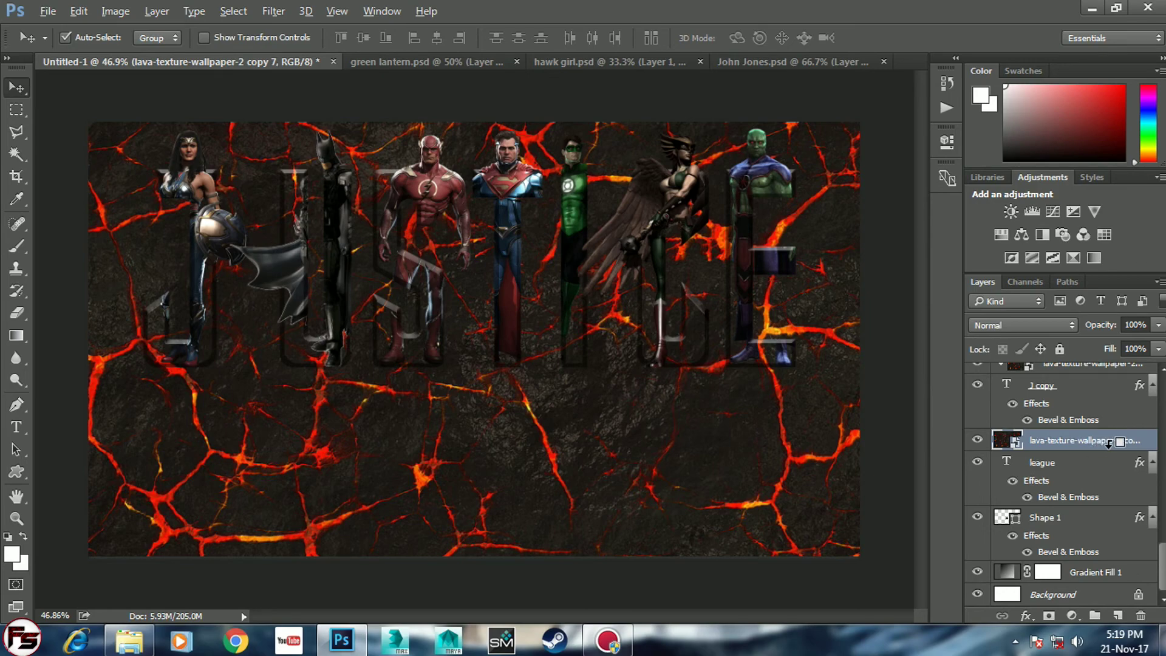
Clip lava copies into the LEAGUE text and the star shape, nudging the star's texture down.
{"action": "left_click", "coordinate": [1105, 452], "text": "alt"}
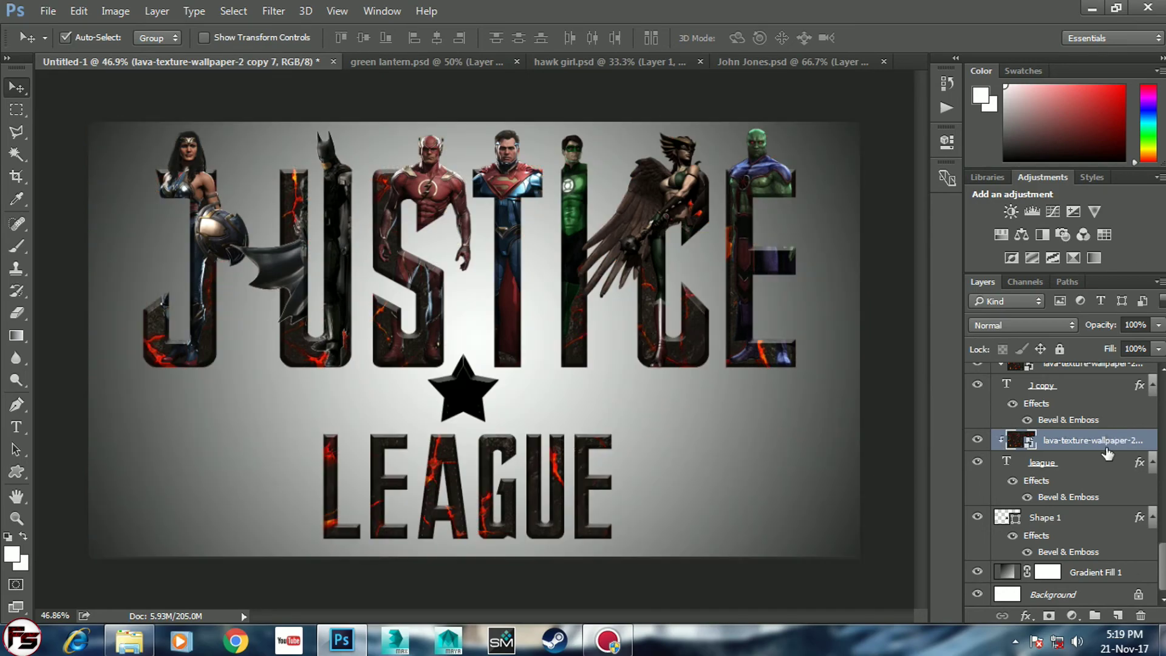
{"action": "left_click_drag", "start_coordinate": [1106, 447], "coordinate": [1104, 499]}
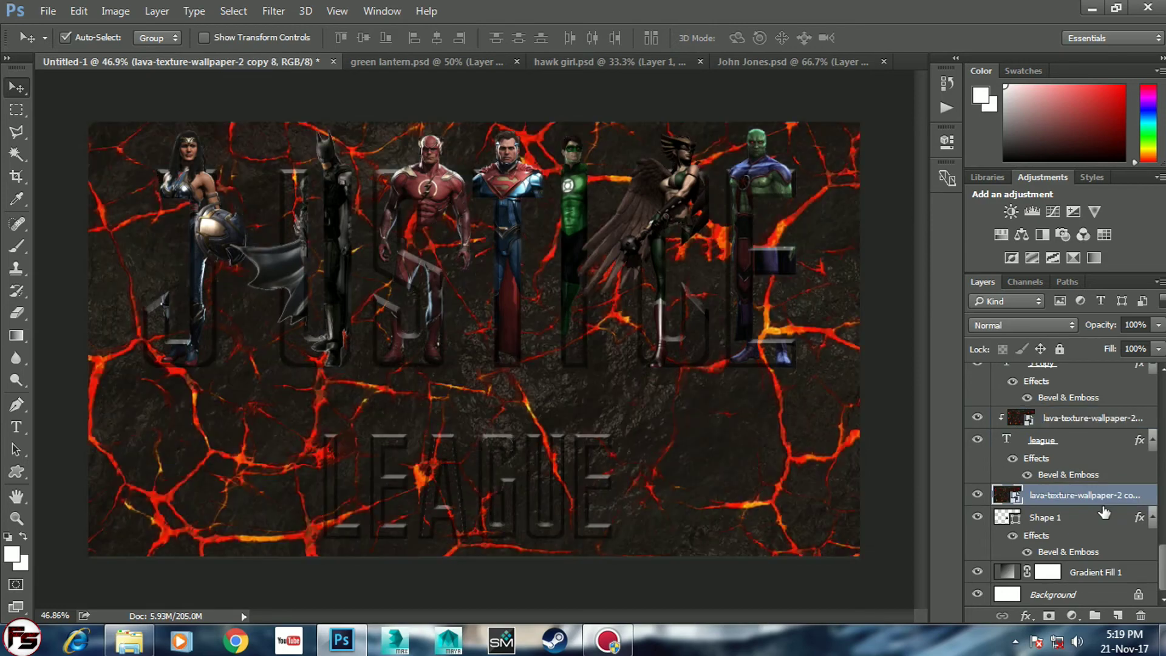
{"action": "left_click", "coordinate": [1105, 506], "text": "alt"}
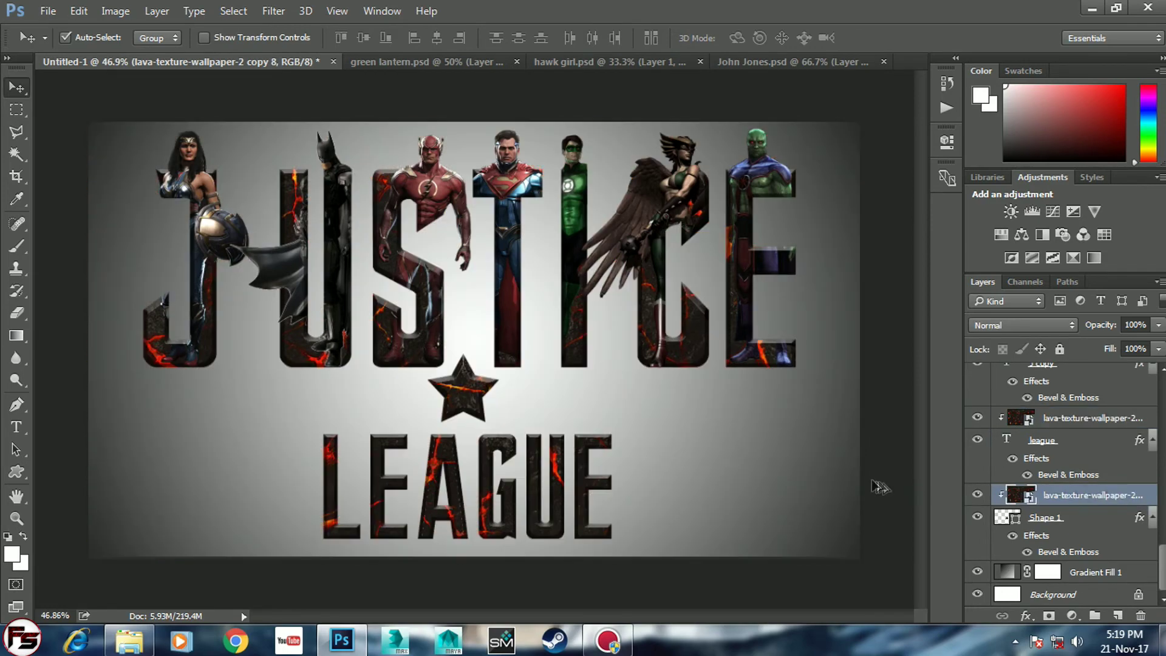
{"action": "scroll", "coordinate": [667, 428], "scroll_direction": "down", "scroll_amount": 1}
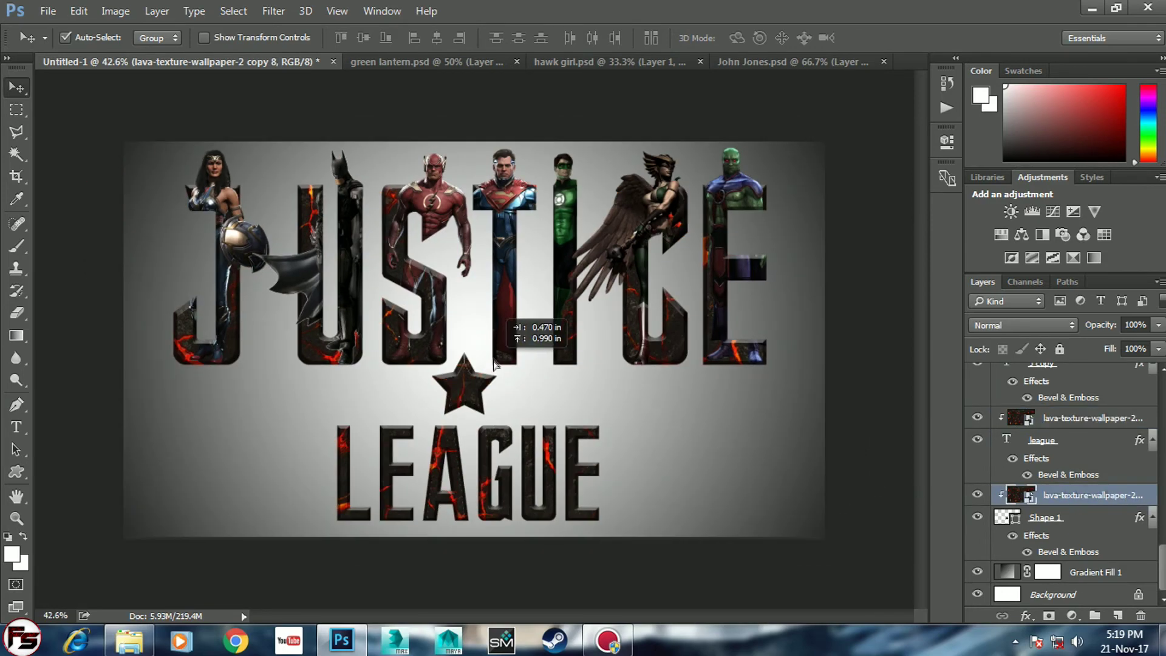
{"action": "key", "text": "shift+Down"}
{"action": "key", "text": "shift+Down"}
{"action": "key", "text": "shift+Down"}
{"action": "key", "text": "shift+Down"}
Reposition the lava texture inside the star shape.
{"action": "left_click_drag", "start_coordinate": [504, 337], "coordinate": [496, 350]}
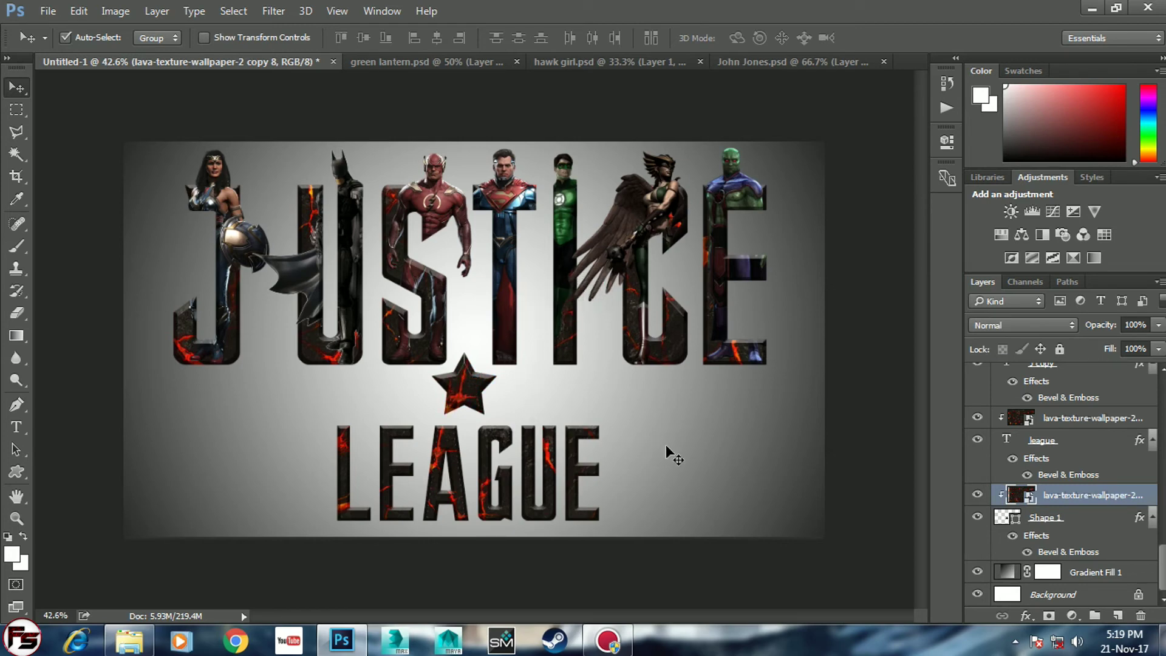
{"action": "scroll", "coordinate": [1032, 443], "scroll_direction": "up", "scroll_amount": 2}
{"action": "scroll", "coordinate": [1062, 443], "scroll_direction": "up", "scroll_amount": 2}
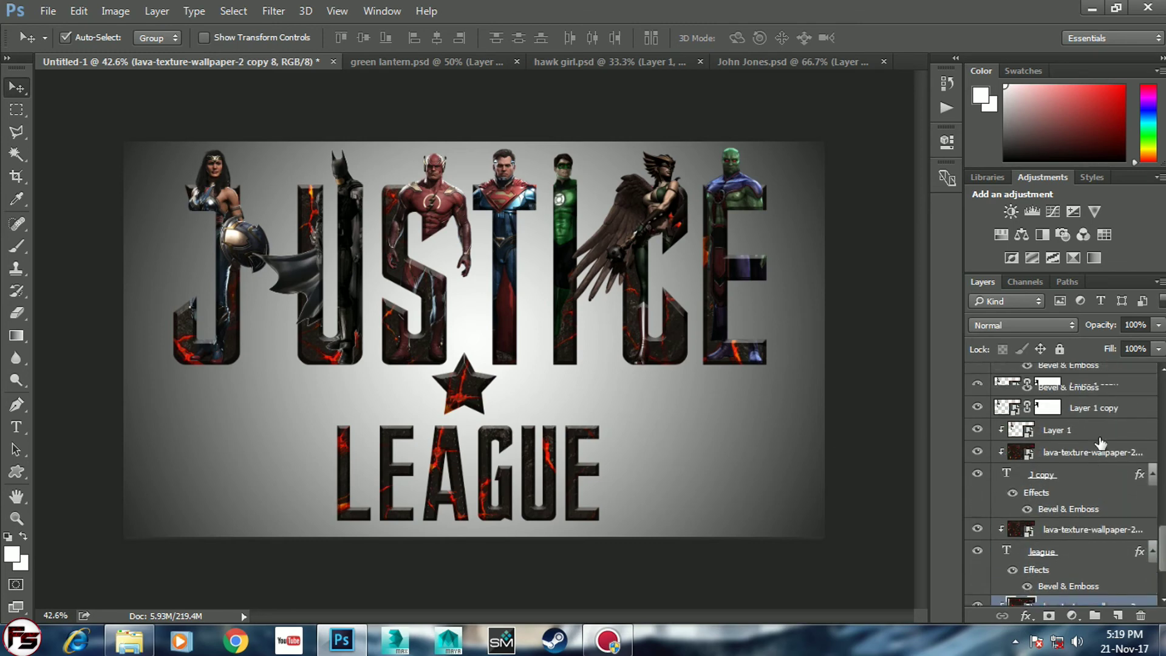
{"action": "scroll", "coordinate": [1100, 444], "scroll_direction": "up", "scroll_amount": 2}
{"action": "scroll", "coordinate": [1101, 444], "scroll_direction": "up", "scroll_amount": 2}
{"action": "scroll", "coordinate": [1100, 443], "scroll_direction": "up", "scroll_amount": 2}
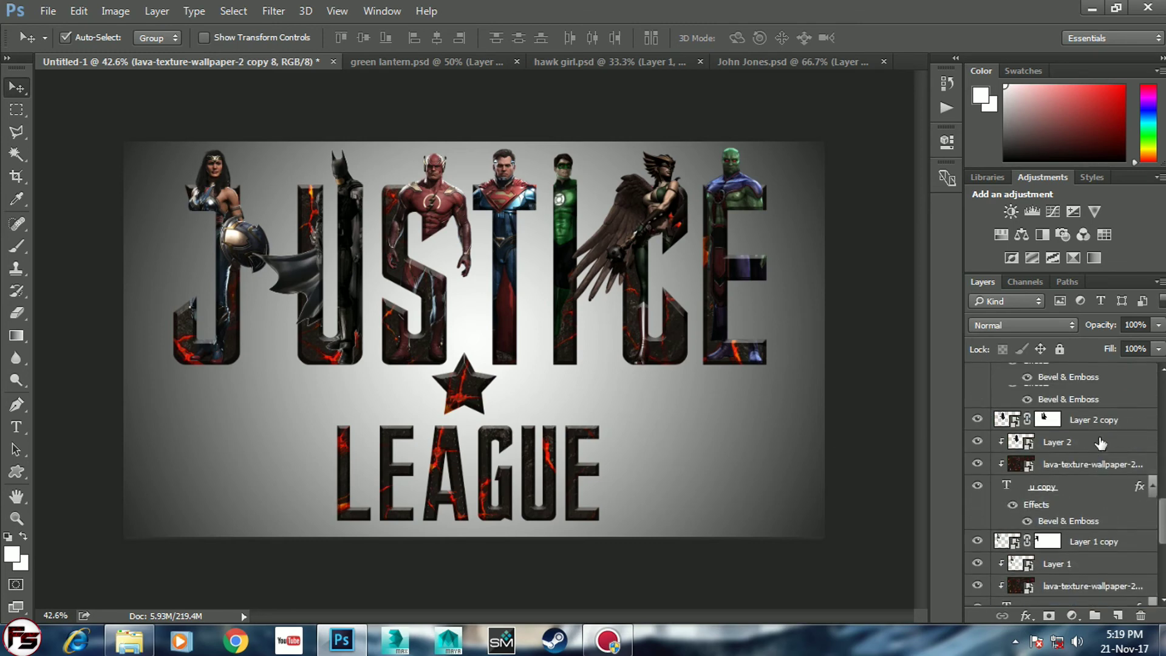
{"action": "scroll", "coordinate": [1101, 443], "scroll_direction": "up", "scroll_amount": 2}
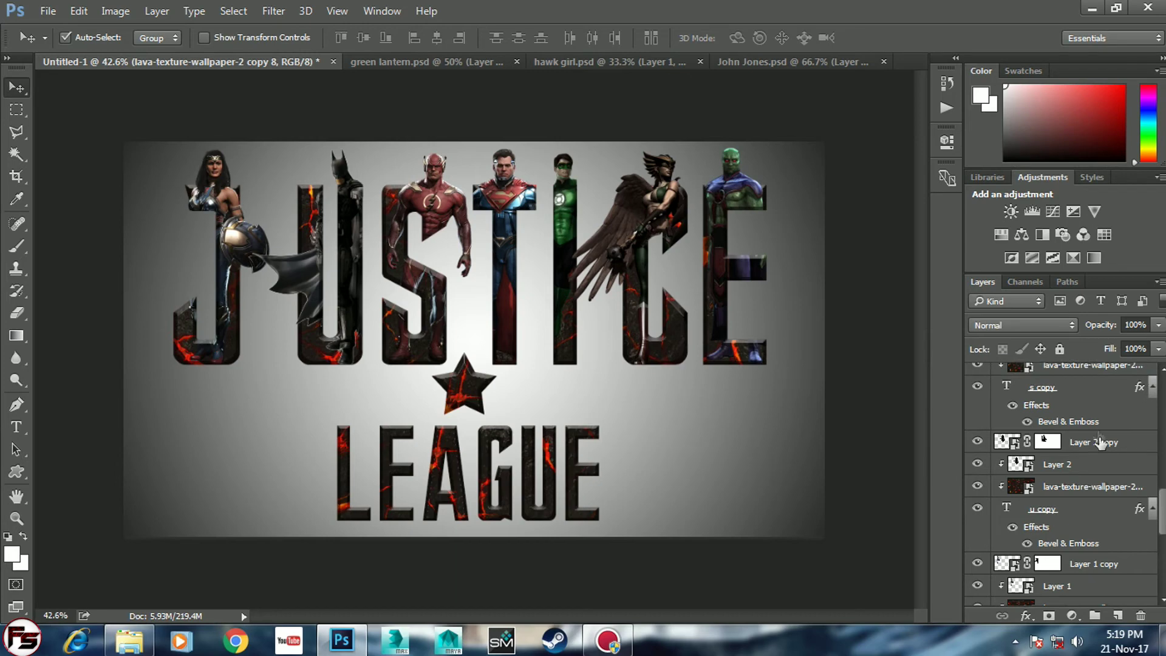
{"action": "scroll", "coordinate": [1099, 389], "scroll_direction": "up", "scroll_amount": 2}
{"action": "scroll", "coordinate": [1099, 389], "scroll_direction": "up", "scroll_amount": 4}
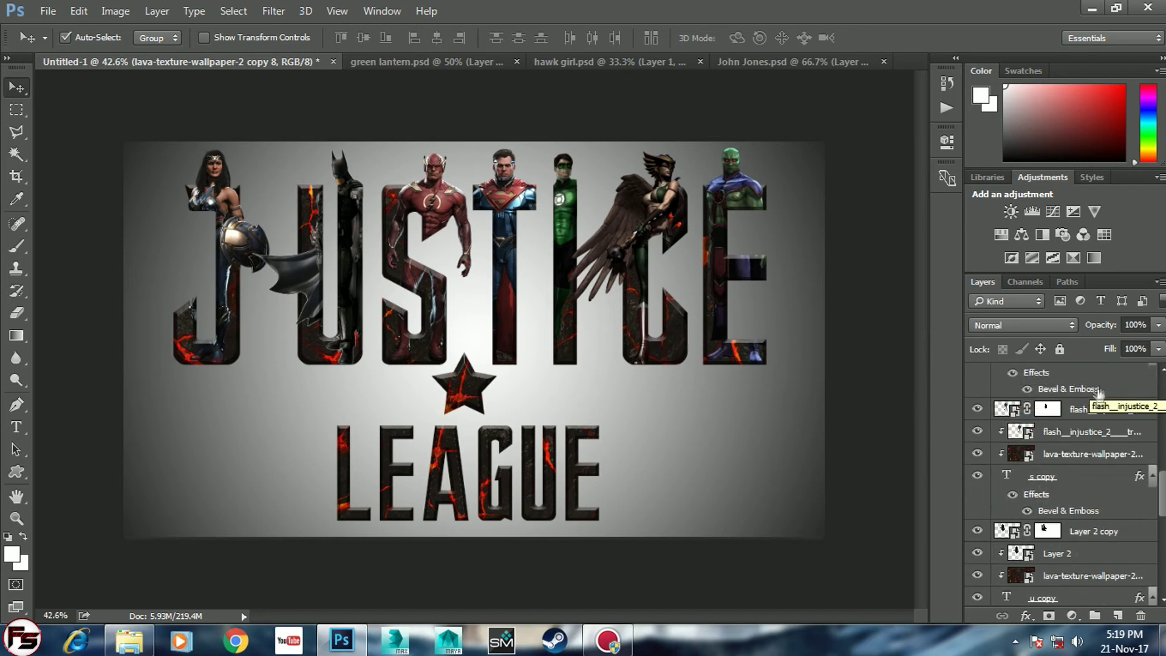
{"action": "scroll", "coordinate": [1099, 388], "scroll_direction": "up", "scroll_amount": 2}
{"action": "scroll", "coordinate": [1138, 551], "scroll_direction": "up", "scroll_amount": 3}
{"action": "scroll", "coordinate": [1093, 485], "scroll_direction": "up", "scroll_amount": 2}
Select another letter's lava texture layer and reposition it on the canvas.
{"action": "left_click", "coordinate": [1087, 421]}
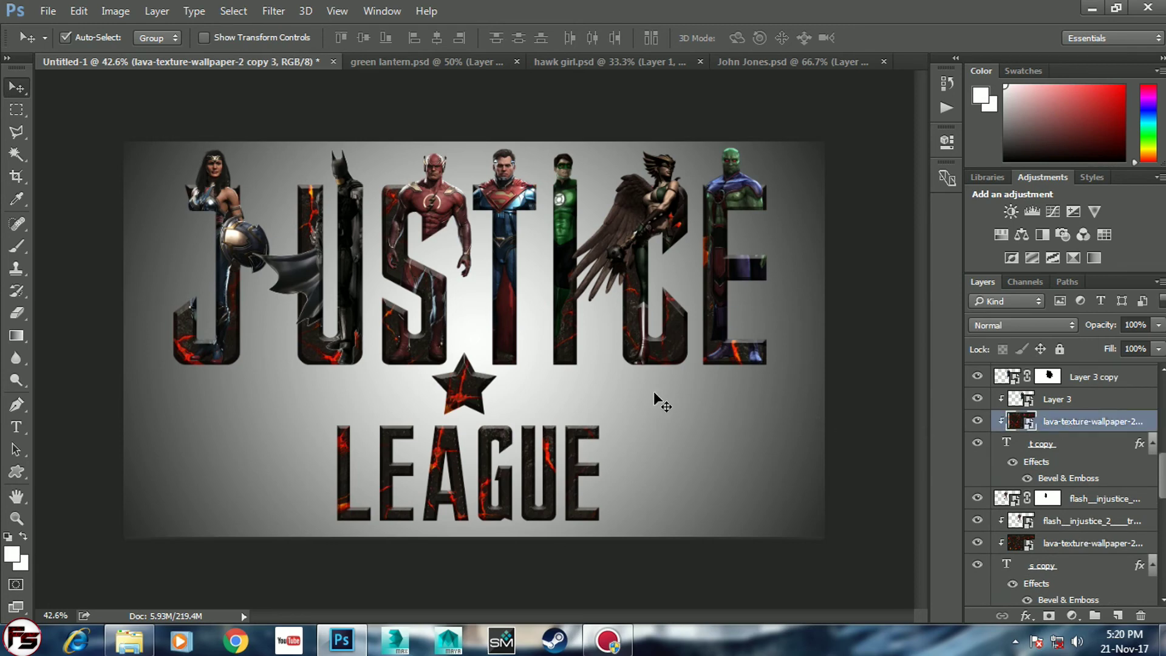
{"action": "left_click_drag", "start_coordinate": [653, 391], "coordinate": [509, 304]}
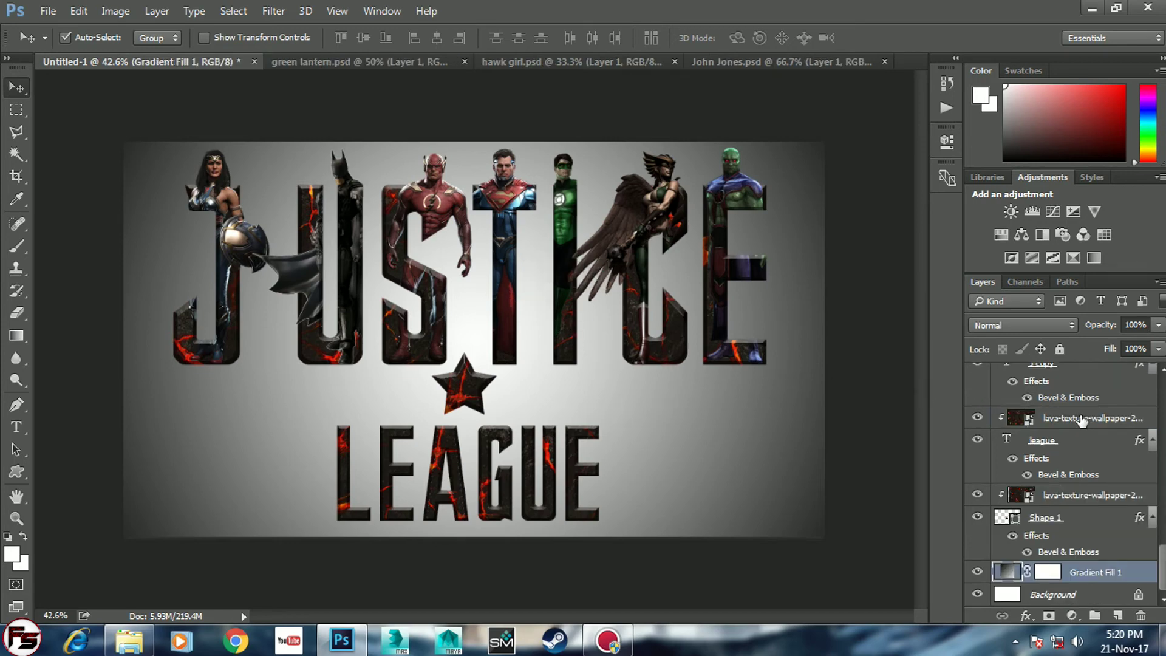
{"action": "scroll", "coordinate": [1081, 419], "scroll_direction": "up", "scroll_amount": 2}
{"action": "scroll", "coordinate": [1084, 420], "scroll_direction": "up", "scroll_amount": 2}
{"action": "scroll", "coordinate": [1090, 422], "scroll_direction": "up", "scroll_amount": 2}
{"action": "scroll", "coordinate": [1094, 424], "scroll_direction": "up", "scroll_amount": 2}
{"action": "scroll", "coordinate": [1095, 423], "scroll_direction": "up", "scroll_amount": 2}
{"action": "scroll", "coordinate": [1094, 424], "scroll_direction": "up", "scroll_amount": 2}
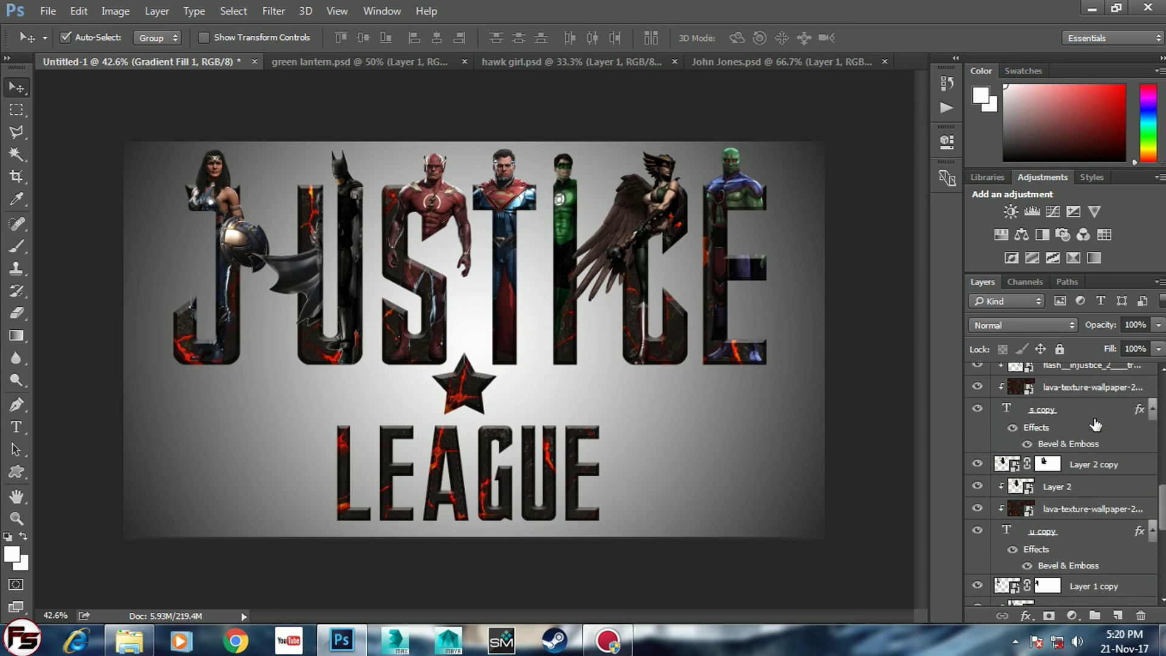
{"action": "scroll", "coordinate": [1094, 423], "scroll_direction": "up", "scroll_amount": 2}
Stamp all visible layers into a new Layer 7 above Layer 6 copy.
{"action": "scroll", "coordinate": [1111, 459], "scroll_direction": "down", "scroll_amount": 1}
{"action": "scroll", "coordinate": [1110, 459], "scroll_direction": "down", "scroll_amount": 1}
{"action": "scroll", "coordinate": [1110, 458], "scroll_direction": "down", "scroll_amount": 1}
{"action": "scroll", "coordinate": [1111, 458], "scroll_direction": "down", "scroll_amount": 1}
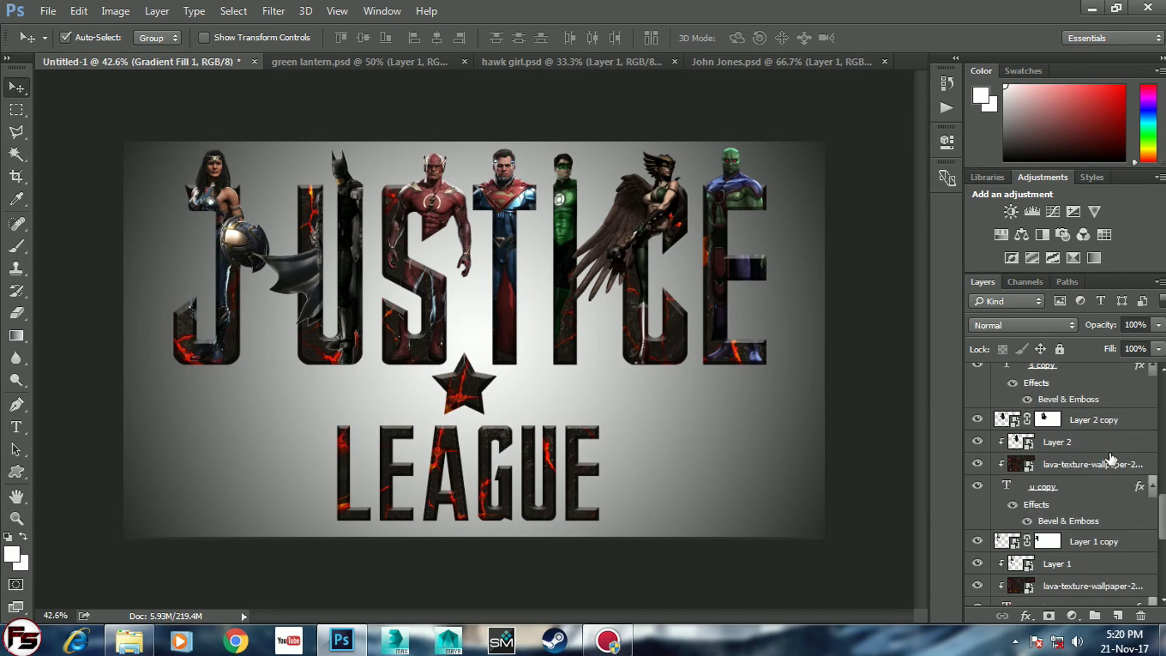
{"action": "scroll", "coordinate": [1110, 459], "scroll_direction": "down", "scroll_amount": 1}
{"action": "scroll", "coordinate": [1111, 459], "scroll_direction": "down", "scroll_amount": 1}
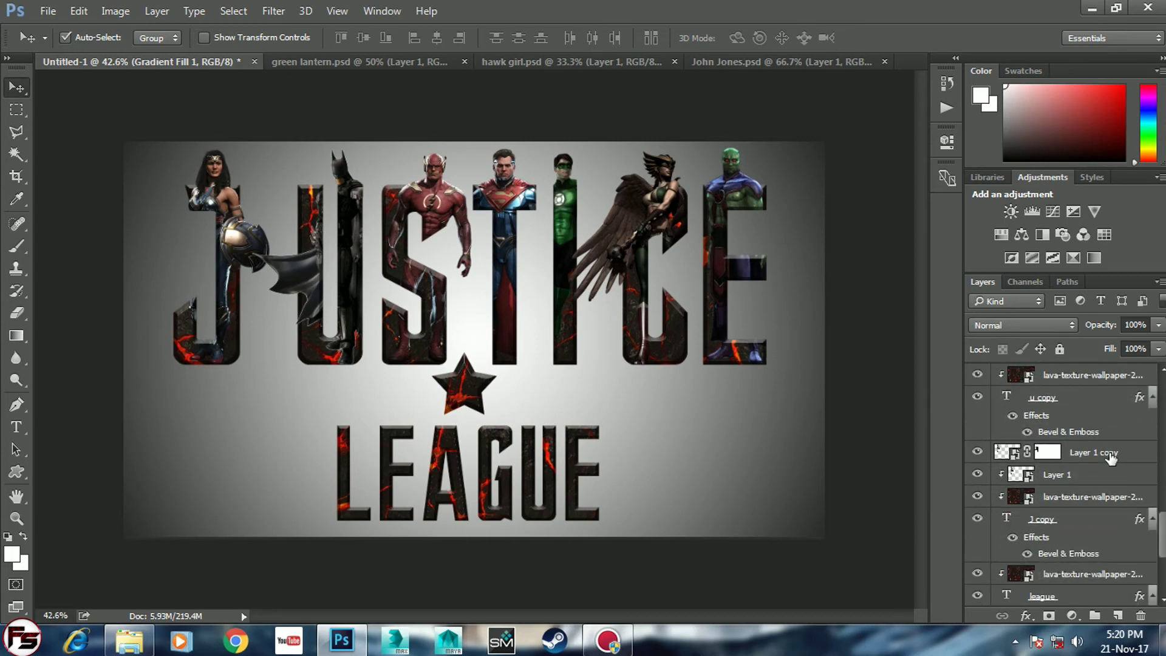
{"action": "scroll", "coordinate": [1111, 459], "scroll_direction": "up", "scroll_amount": 2}
{"action": "scroll", "coordinate": [1111, 459], "scroll_direction": "up", "scroll_amount": 2}
{"action": "scroll", "coordinate": [1111, 459], "scroll_direction": "up", "scroll_amount": 1}
{"action": "scroll", "coordinate": [1111, 458], "scroll_direction": "up", "scroll_amount": 1}
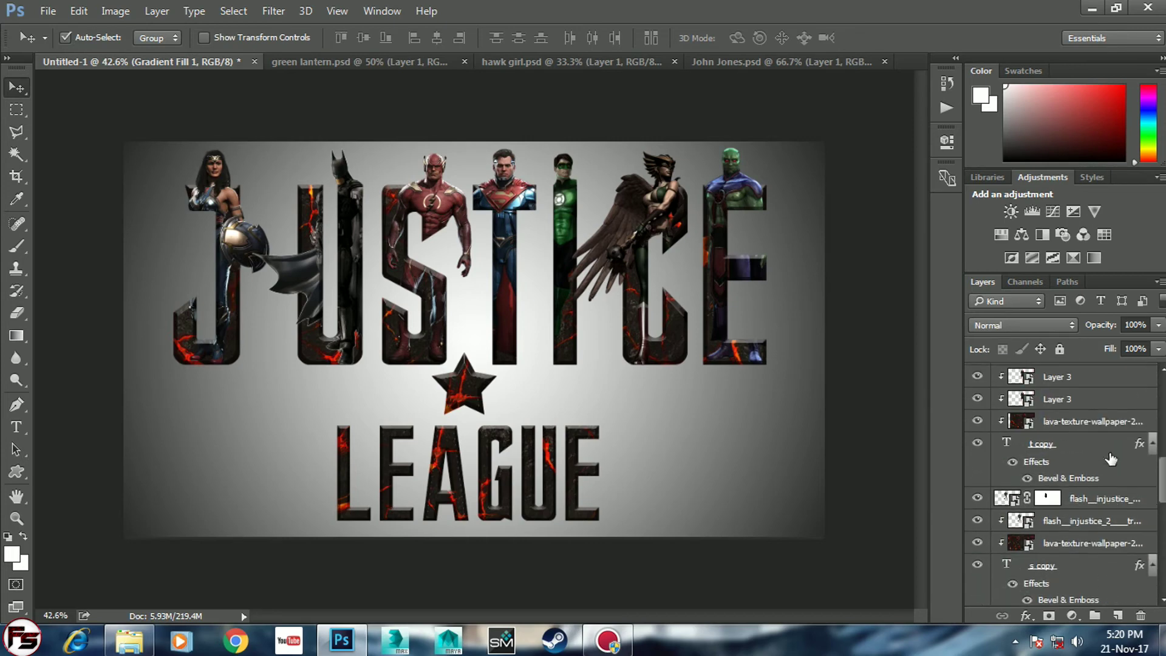
{"action": "scroll", "coordinate": [1111, 458], "scroll_direction": "up", "scroll_amount": 1}
{"action": "scroll", "coordinate": [1102, 462], "scroll_direction": "up", "scroll_amount": 1}
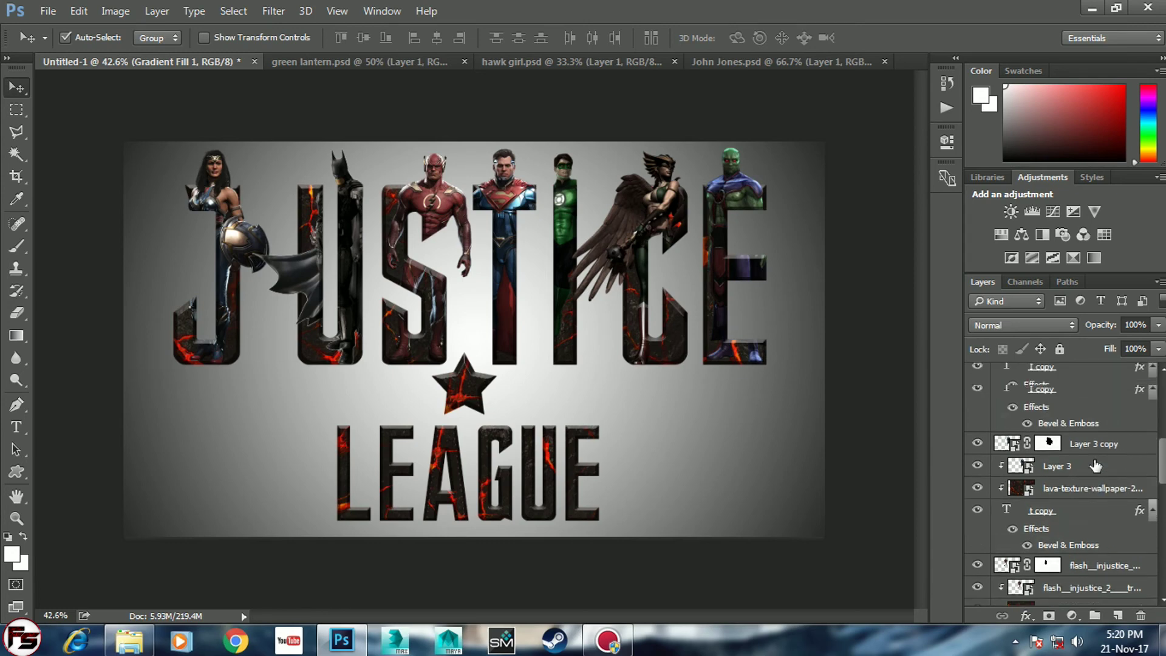
{"action": "scroll", "coordinate": [1095, 465], "scroll_direction": "down", "scroll_amount": 1}
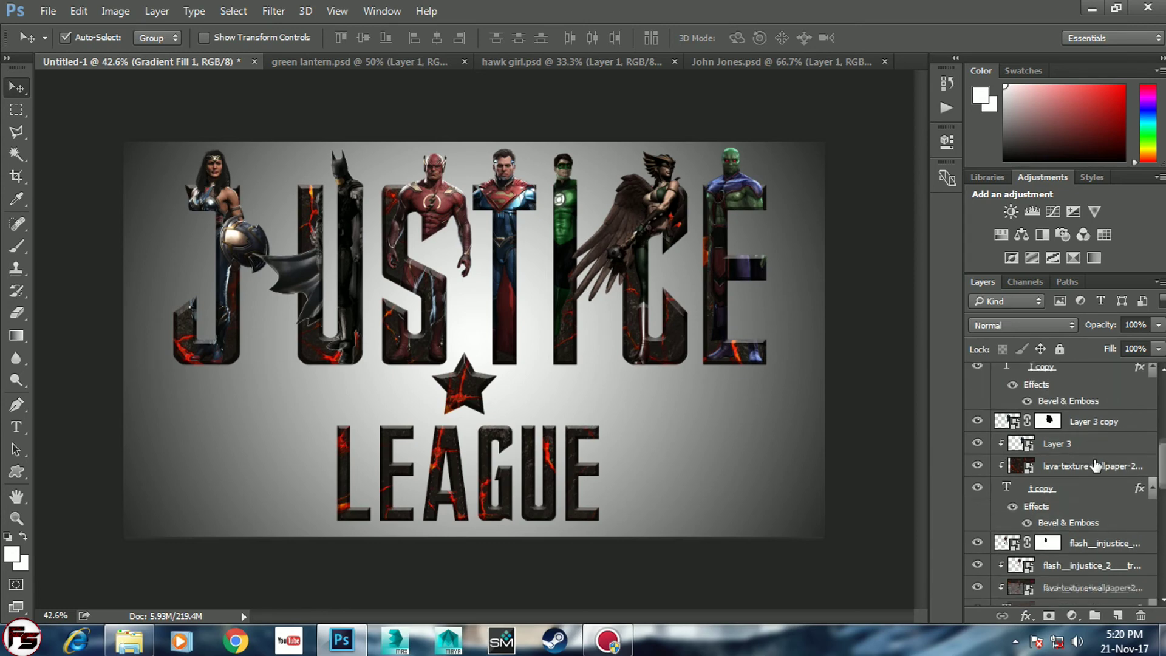
{"action": "scroll", "coordinate": [1096, 466], "scroll_direction": "down", "scroll_amount": 1}
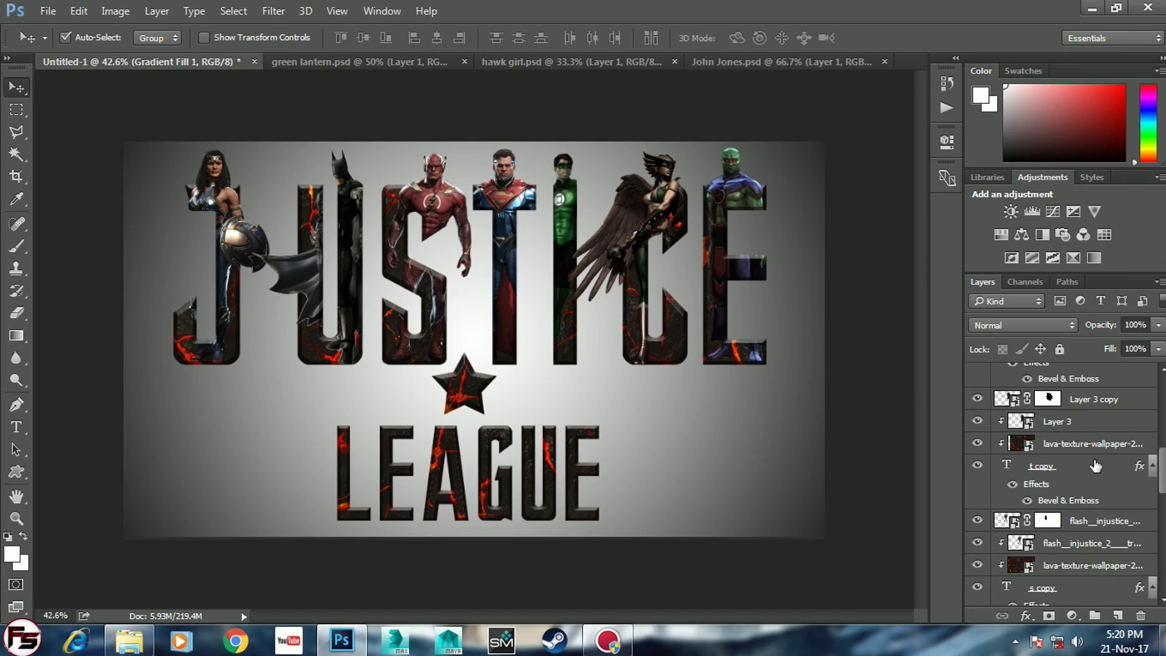
{"action": "scroll", "coordinate": [1095, 466], "scroll_direction": "down", "scroll_amount": 1}
{"action": "scroll", "coordinate": [1095, 465], "scroll_direction": "down", "scroll_amount": 5}
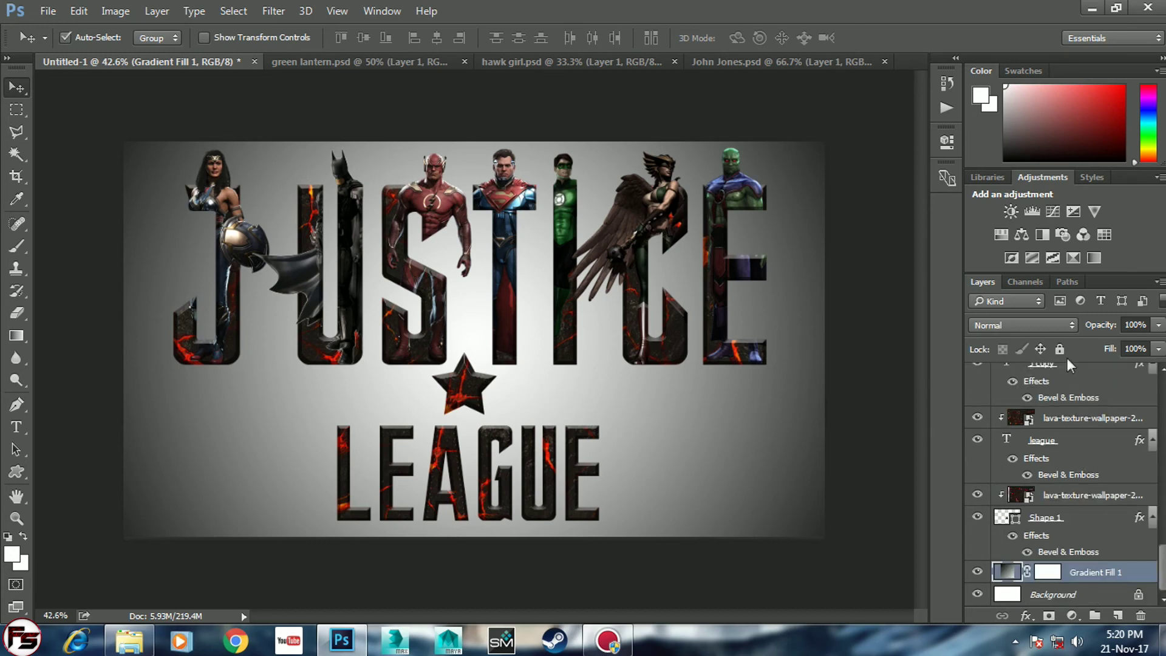
{"action": "scroll", "coordinate": [1081, 388], "scroll_direction": "up", "scroll_amount": 3}
{"action": "scroll", "coordinate": [1090, 401], "scroll_direction": "up", "scroll_amount": 3}
{"action": "scroll", "coordinate": [1090, 401], "scroll_direction": "up", "scroll_amount": 3}
{"action": "scroll", "coordinate": [1090, 400], "scroll_direction": "up", "scroll_amount": 3}
{"action": "scroll", "coordinate": [1090, 401], "scroll_direction": "up", "scroll_amount": 1}
{"action": "left_click", "coordinate": [1093, 374]}
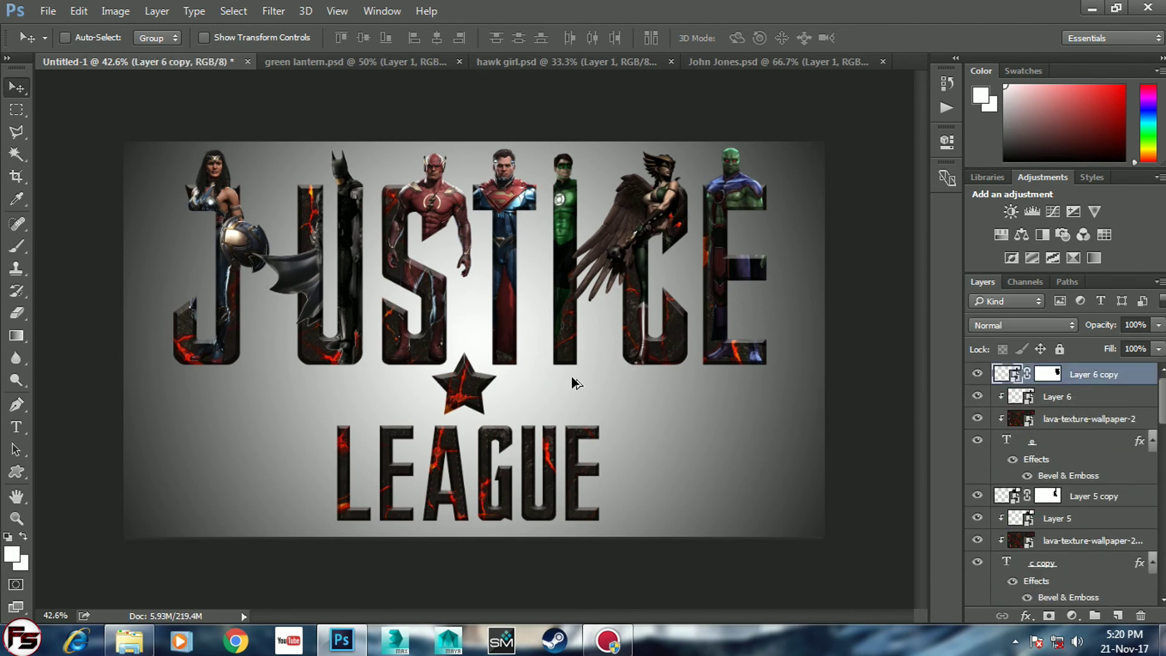
{"action": "key", "text": "ctrl+alt+shift+e"}
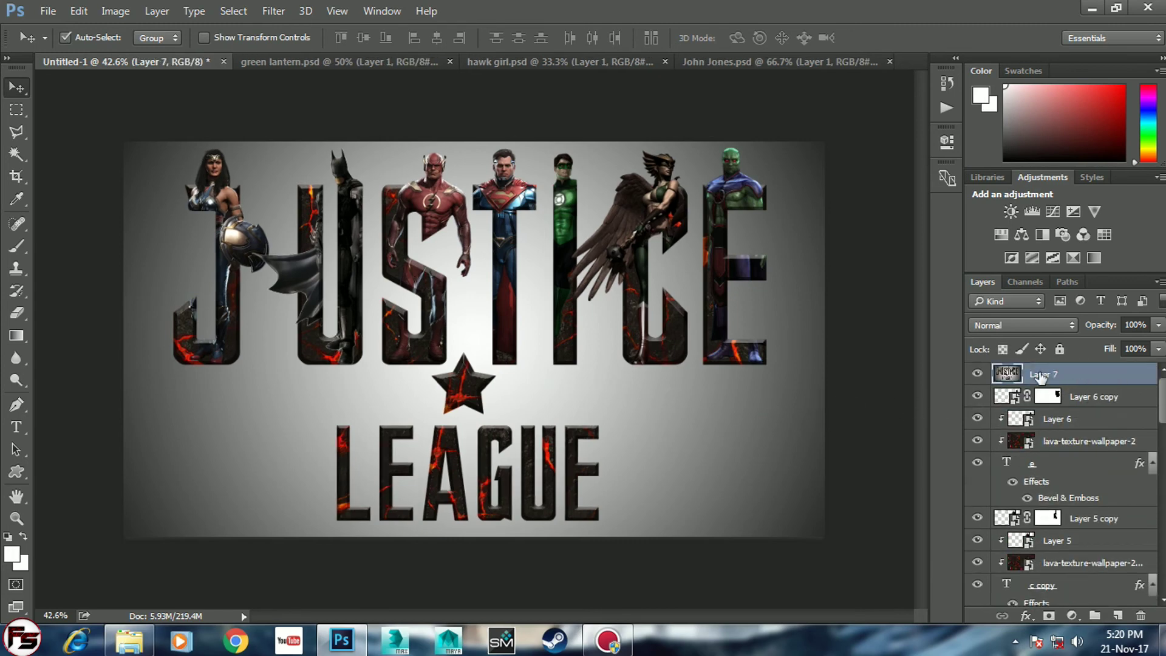
Apply a High Pass filter with a 0.8 px radius to Layer 7.
{"action": "left_click", "coordinate": [273, 11]}
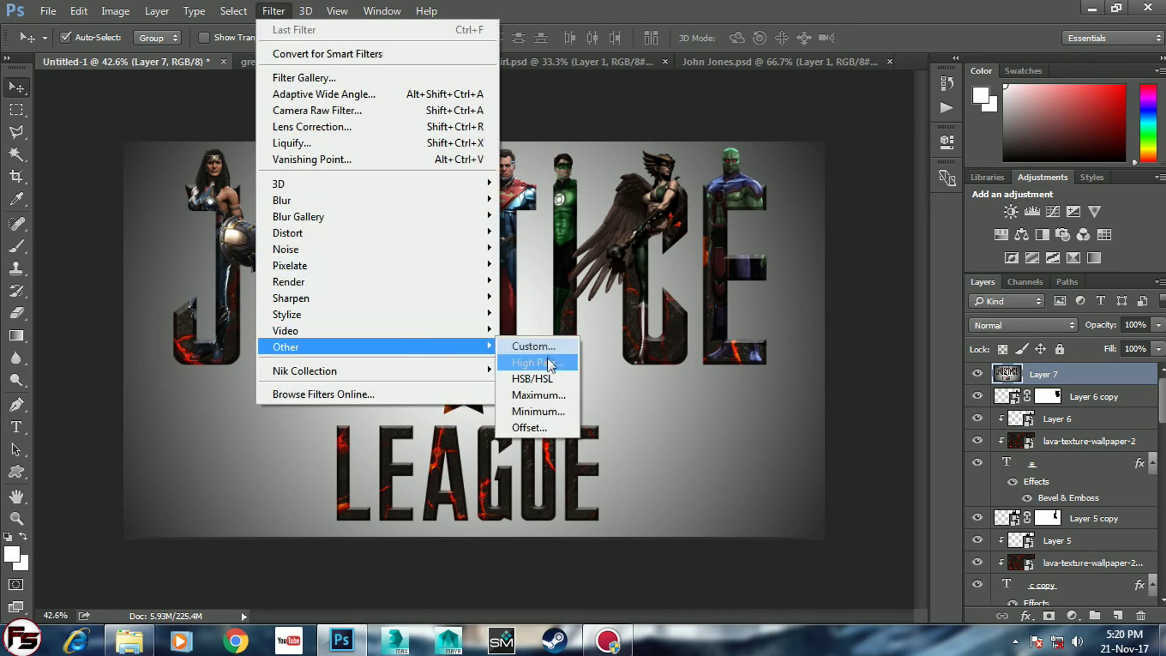
{"action": "mouse_move", "coordinate": [376, 348]}
{"action": "left_click", "coordinate": [538, 360]}
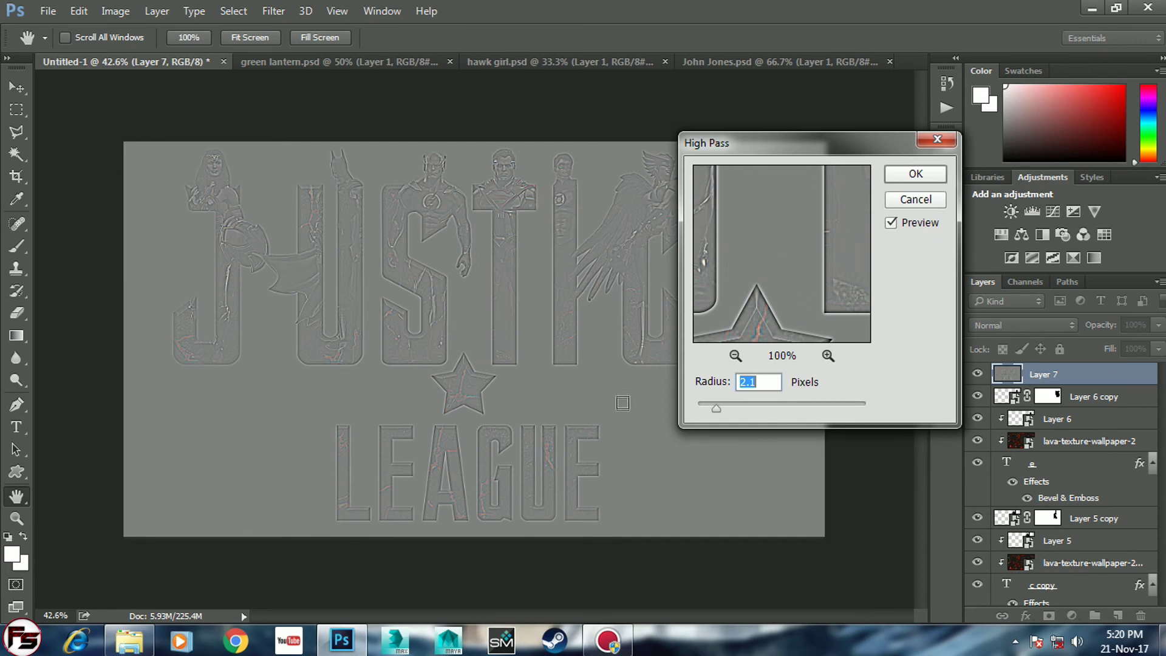
{"action": "left_click_drag", "start_coordinate": [718, 419], "coordinate": [726, 415]}
{"action": "mouse_move", "coordinate": [725, 409]}
{"action": "left_mouse_down"}
{"action": "mouse_move", "coordinate": [704, 411]}
{"action": "mouse_move", "coordinate": [716, 415]}
{"action": "left_mouse_up"}
{"action": "left_click", "coordinate": [915, 175]}
Set Layer 7 to Overlay blend mode and toggle its visibility to compare the sharpening.
{"action": "left_click", "coordinate": [1026, 325]}
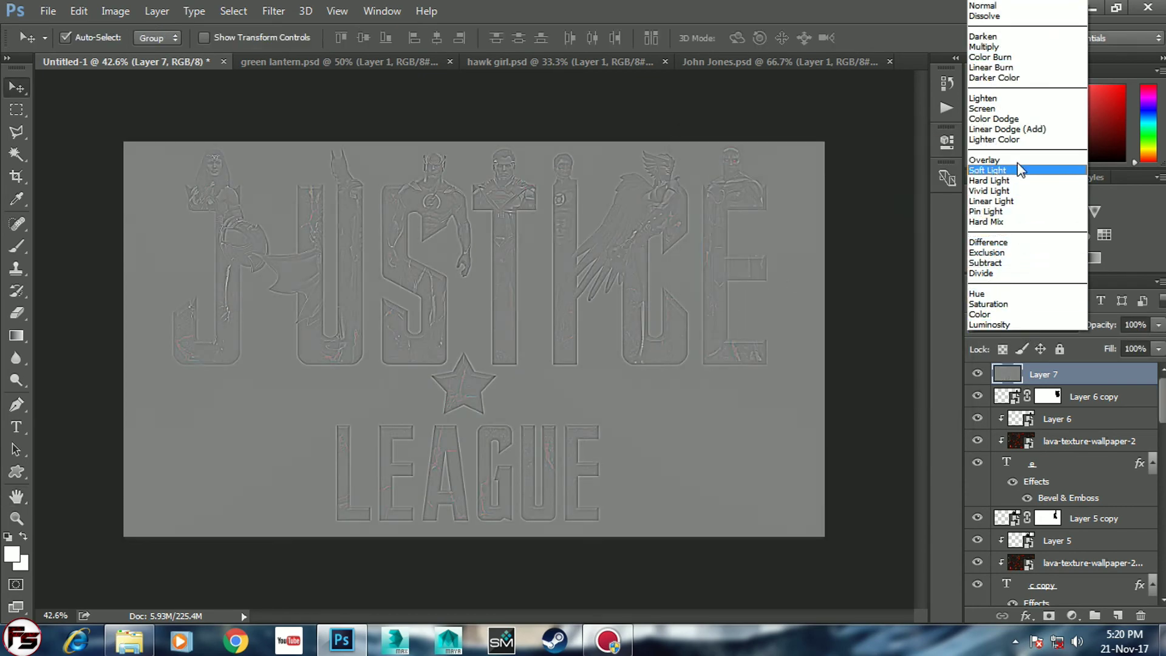
{"action": "left_click", "coordinate": [1022, 166]}
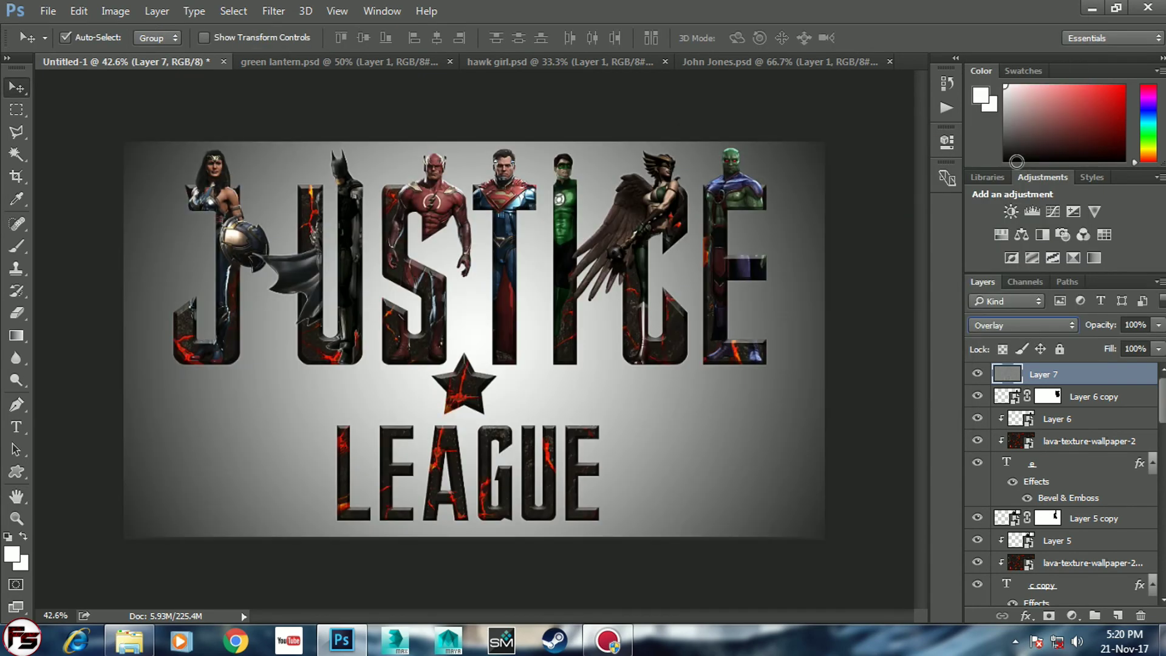
{"action": "left_click", "coordinate": [977, 375]}
{"action": "left_click", "coordinate": [977, 375]}
Add a Gradient Map adjustment layer using the Violet, Orange gradient preset.
{"action": "left_click", "coordinate": [1071, 615]}
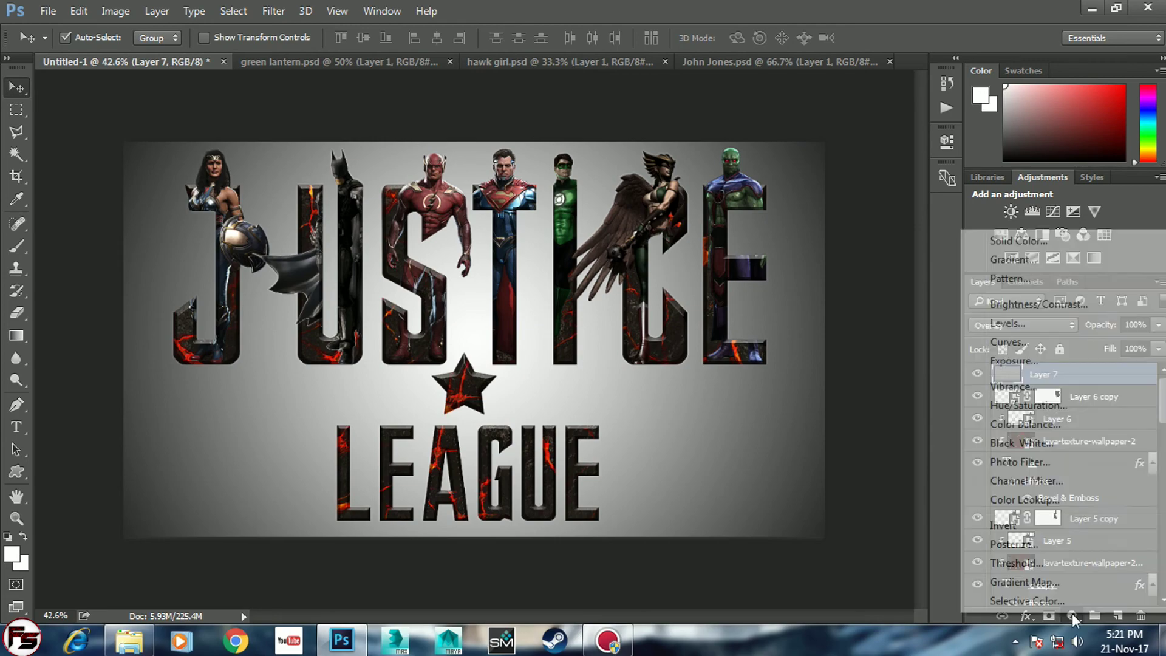
{"action": "left_click", "coordinate": [1070, 592]}
{"action": "left_click", "coordinate": [814, 190]}
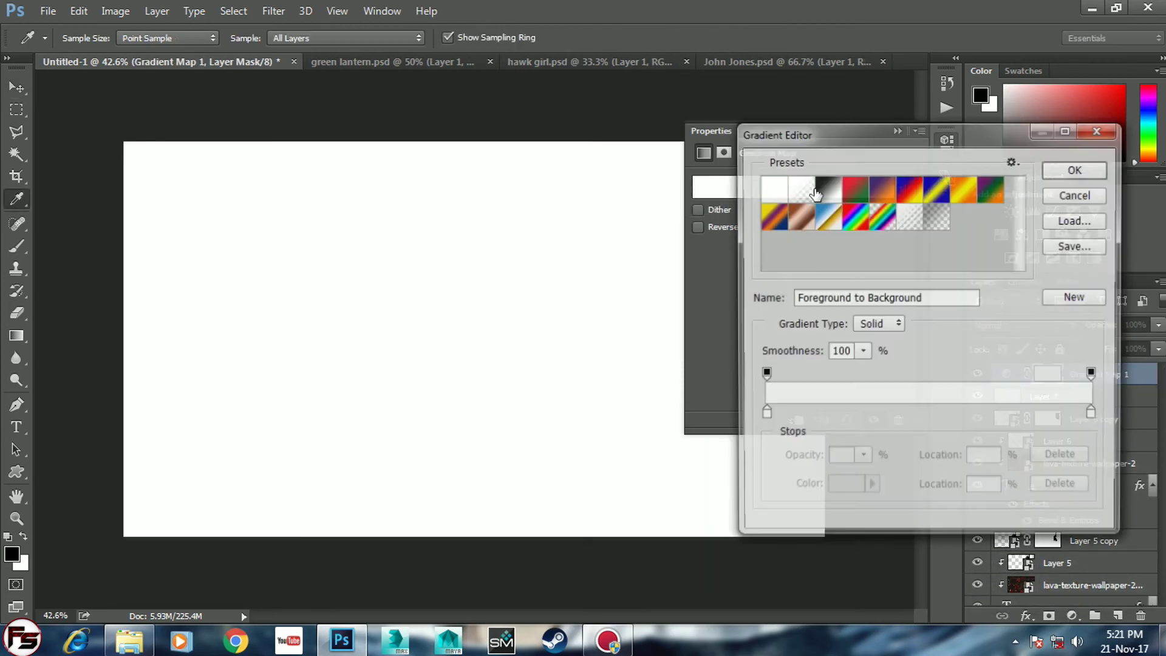
{"action": "left_click", "coordinate": [884, 190]}
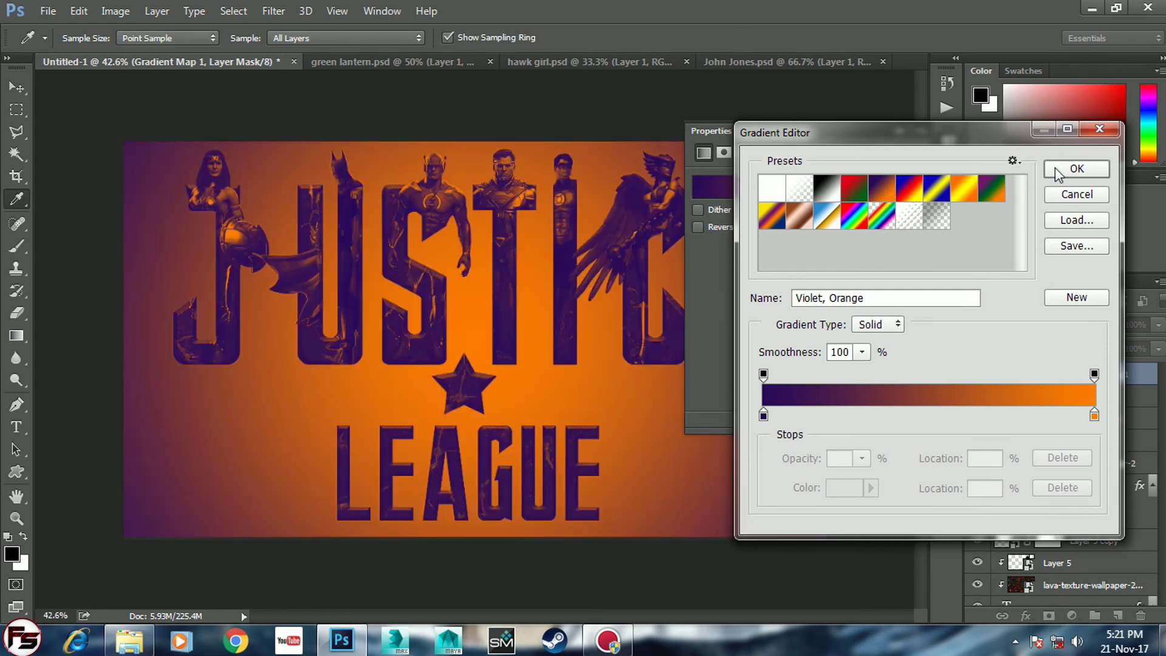
{"action": "left_click", "coordinate": [1054, 167]}
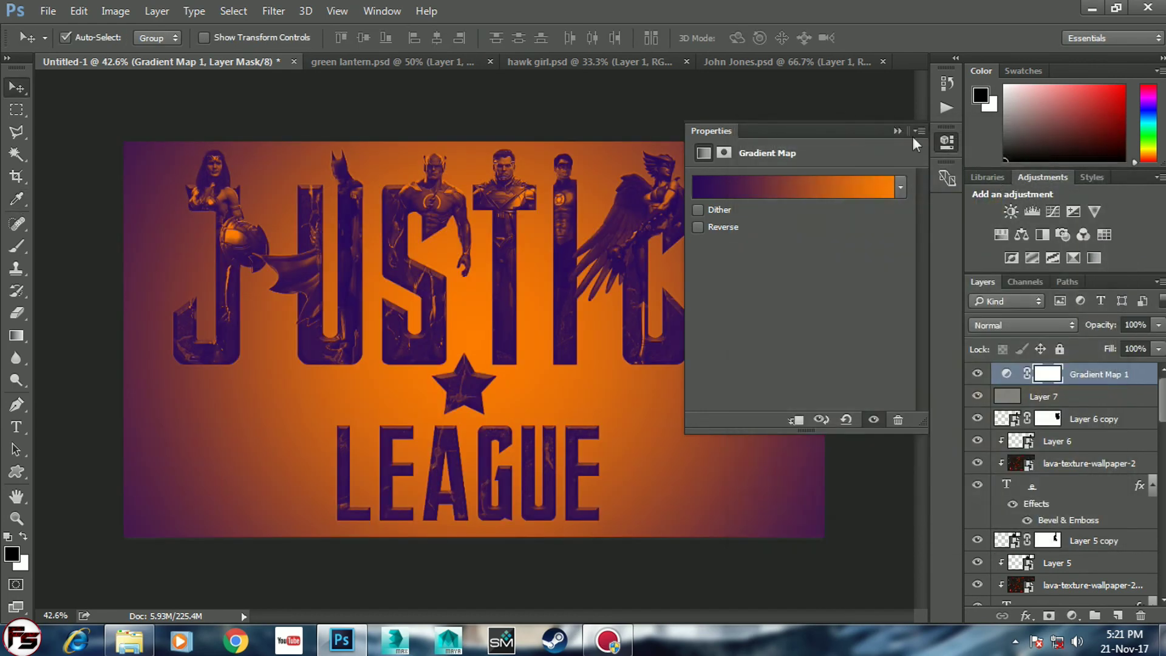
{"action": "left_click", "coordinate": [895, 129]}
Blend Gradient Map 1 in Soft Light at 34% opacity, then stamp everything into Layer 8.
{"action": "left_click", "coordinate": [1010, 326]}
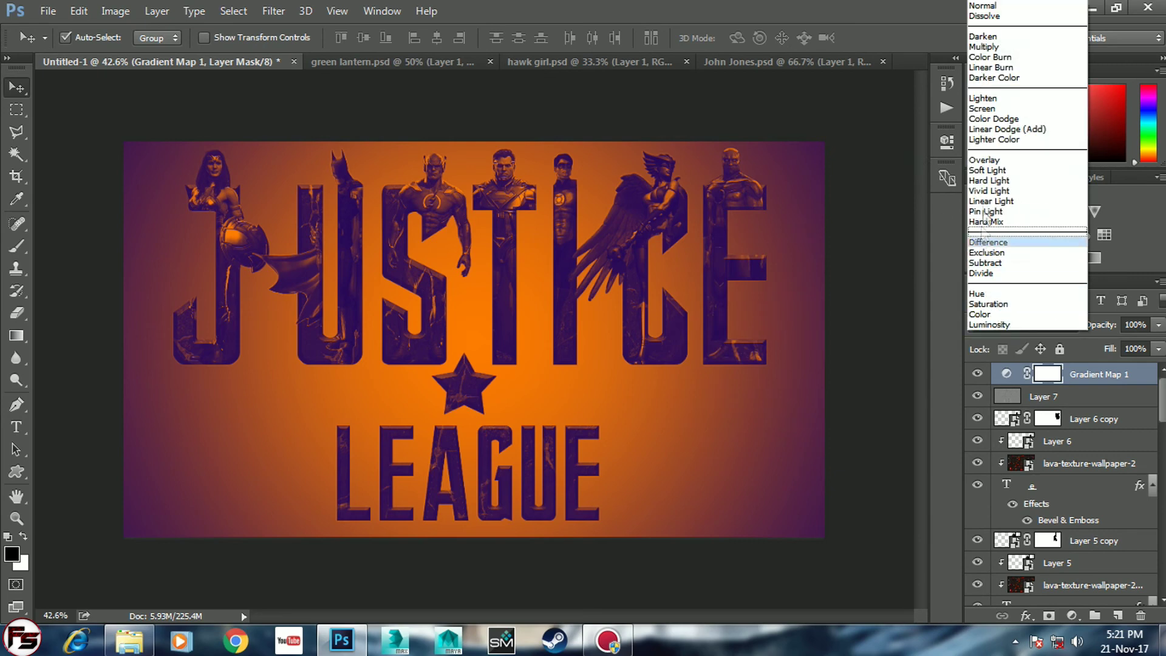
{"action": "left_click", "coordinate": [989, 176]}
{"action": "key", "text": "Up"}
{"action": "left_click_drag", "start_coordinate": [1108, 326], "coordinate": [1078, 331]}
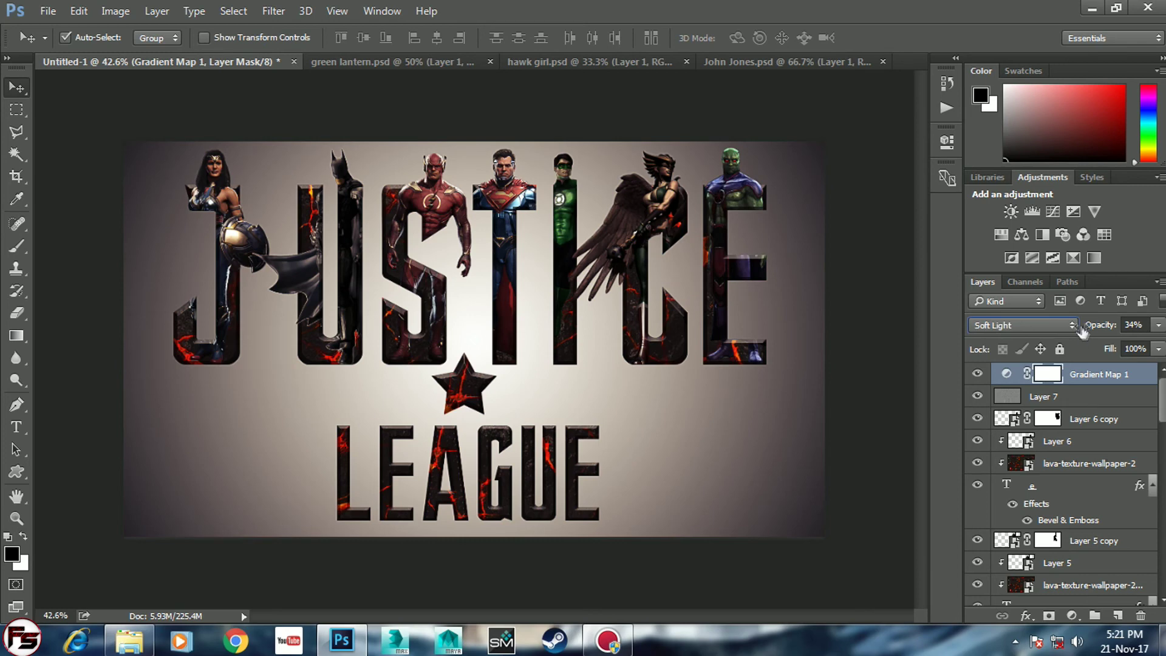
{"action": "left_click", "coordinate": [903, 354]}
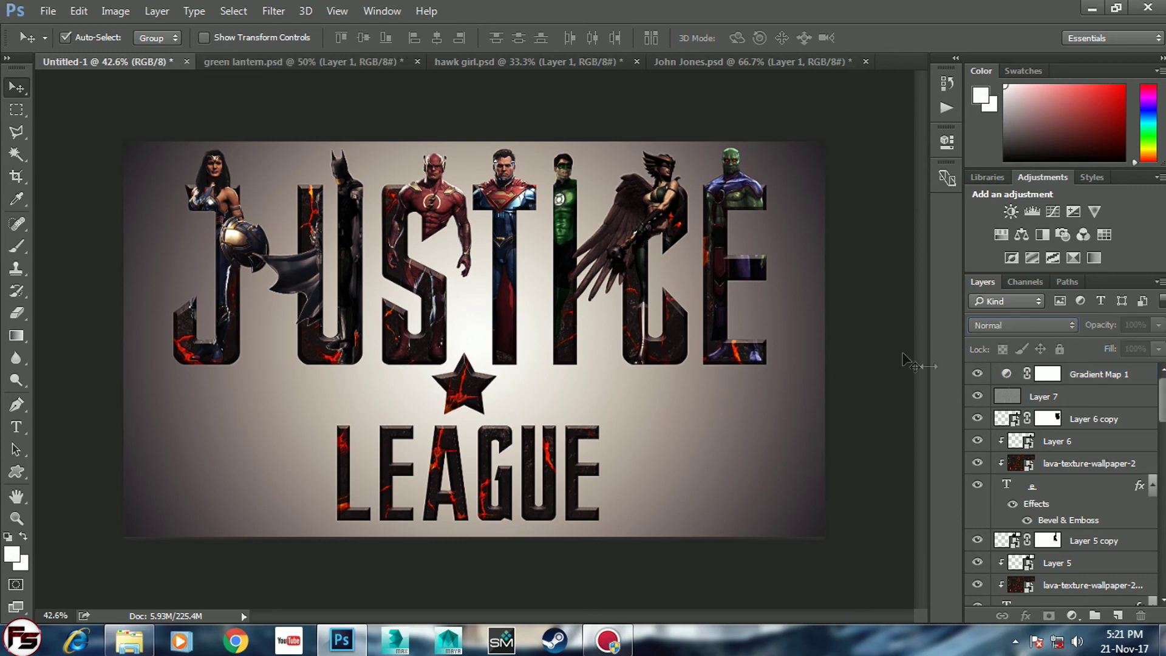
{"action": "left_click", "coordinate": [1077, 381]}
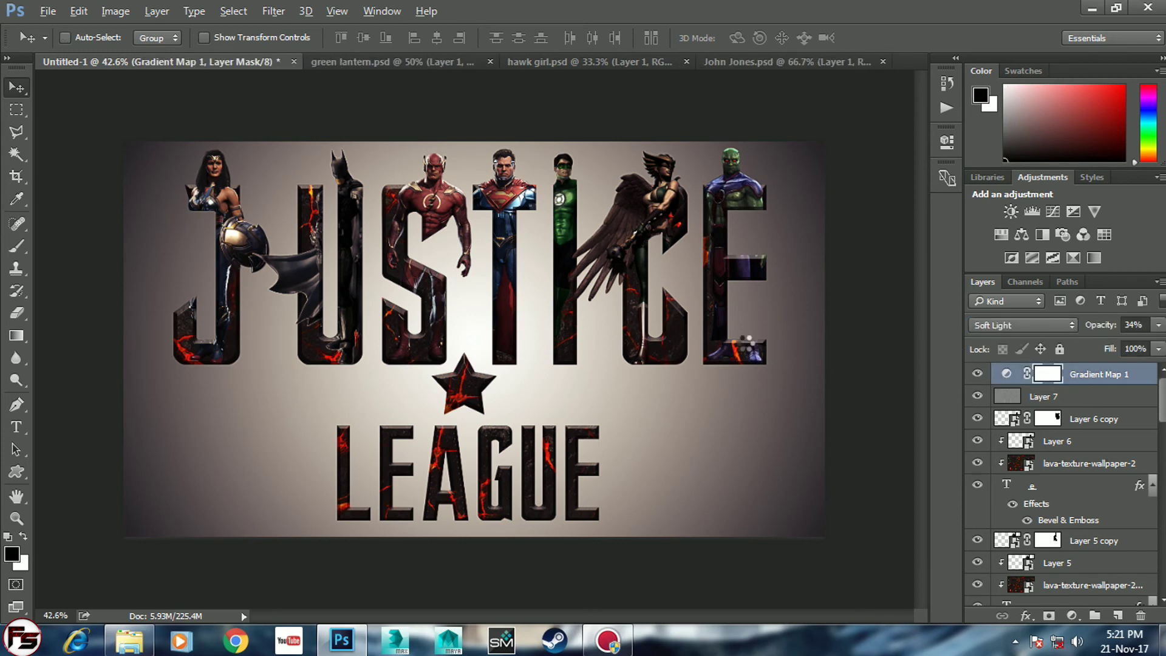
{"action": "key", "text": "ctrl+shift+alt+e"}
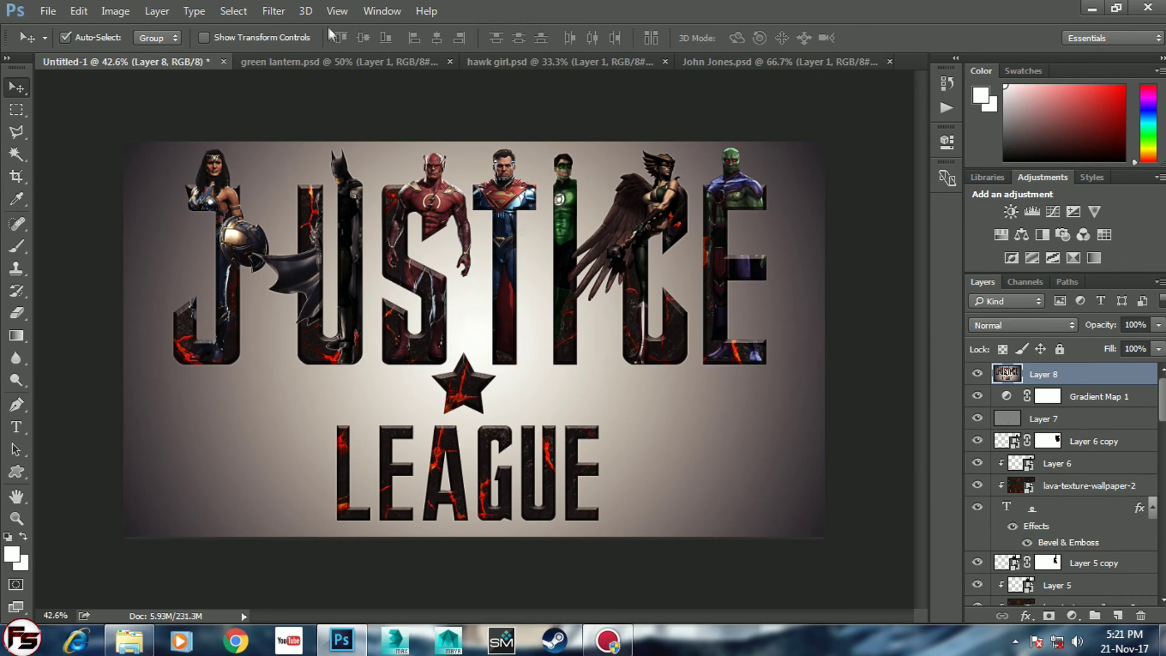
Camera Raw on Layer 8: Exposure +0.75, Contrast +22, Highlights +13, Shadows +10, Whites +8, Blacks +13, Clarity +17.
{"action": "left_click", "coordinate": [285, 11]}
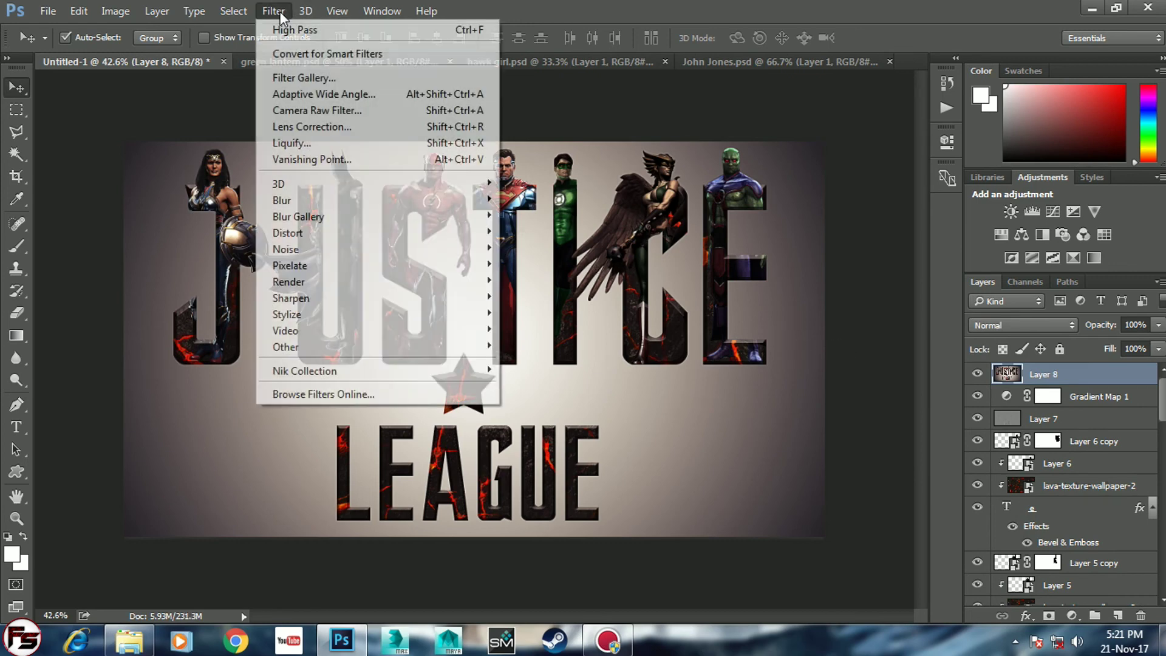
{"action": "left_click", "coordinate": [301, 113]}
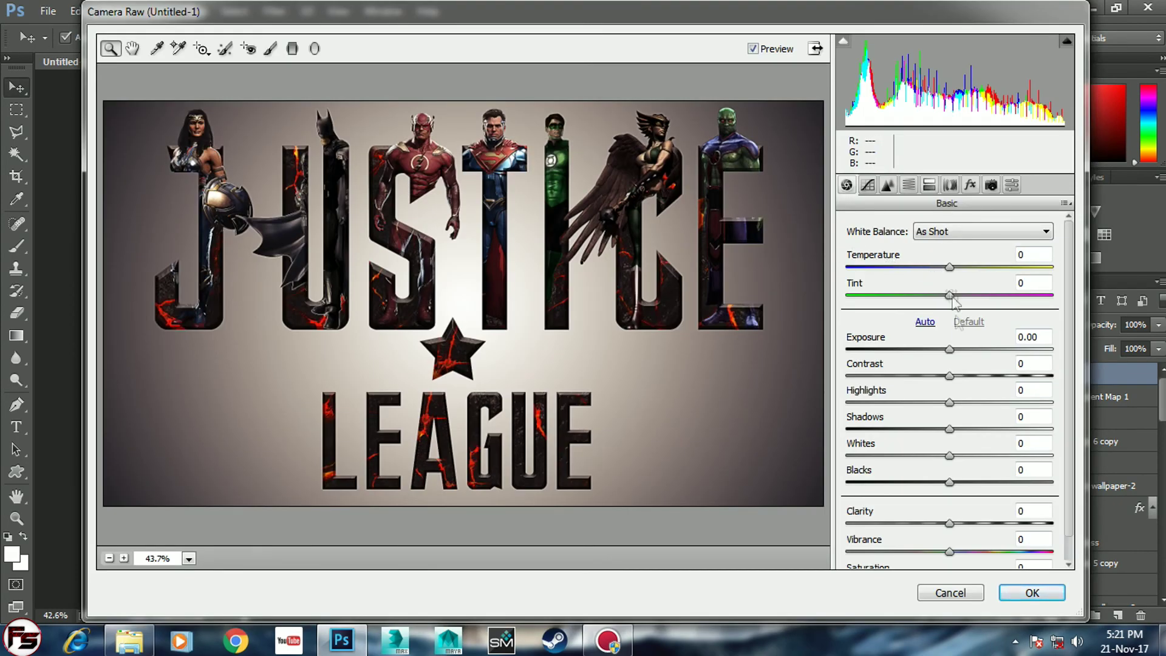
{"action": "mouse_move", "coordinate": [949, 349]}
{"action": "left_mouse_down"}
{"action": "mouse_move", "coordinate": [964, 350]}
{"action": "mouse_move", "coordinate": [972, 376]}
{"action": "mouse_move", "coordinate": [963, 403]}
{"action": "mouse_move", "coordinate": [996, 430]}
{"action": "mouse_move", "coordinate": [909, 458]}
{"action": "mouse_move", "coordinate": [966, 458]}
{"action": "mouse_move", "coordinate": [952, 463]}
{"action": "mouse_move", "coordinate": [967, 488]}
{"action": "mouse_move", "coordinate": [859, 486]}
{"action": "mouse_move", "coordinate": [1000, 489]}
{"action": "mouse_move", "coordinate": [964, 493]}
{"action": "mouse_move", "coordinate": [966, 524]}
{"action": "left_mouse_up"}
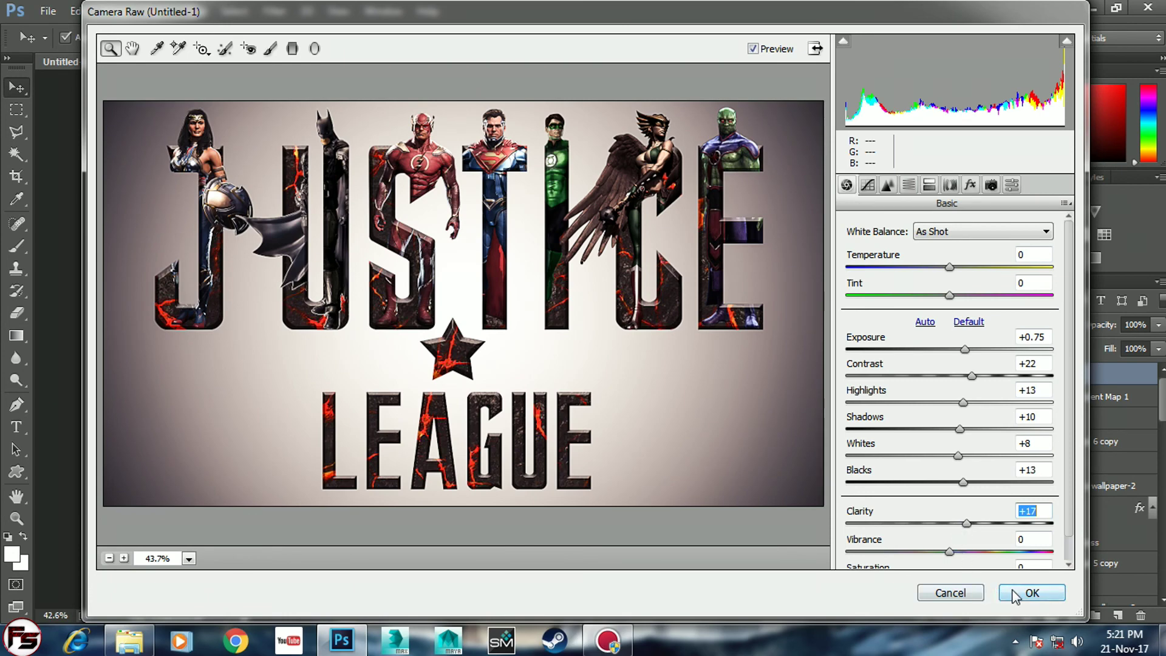
{"action": "left_click", "coordinate": [1013, 593]}
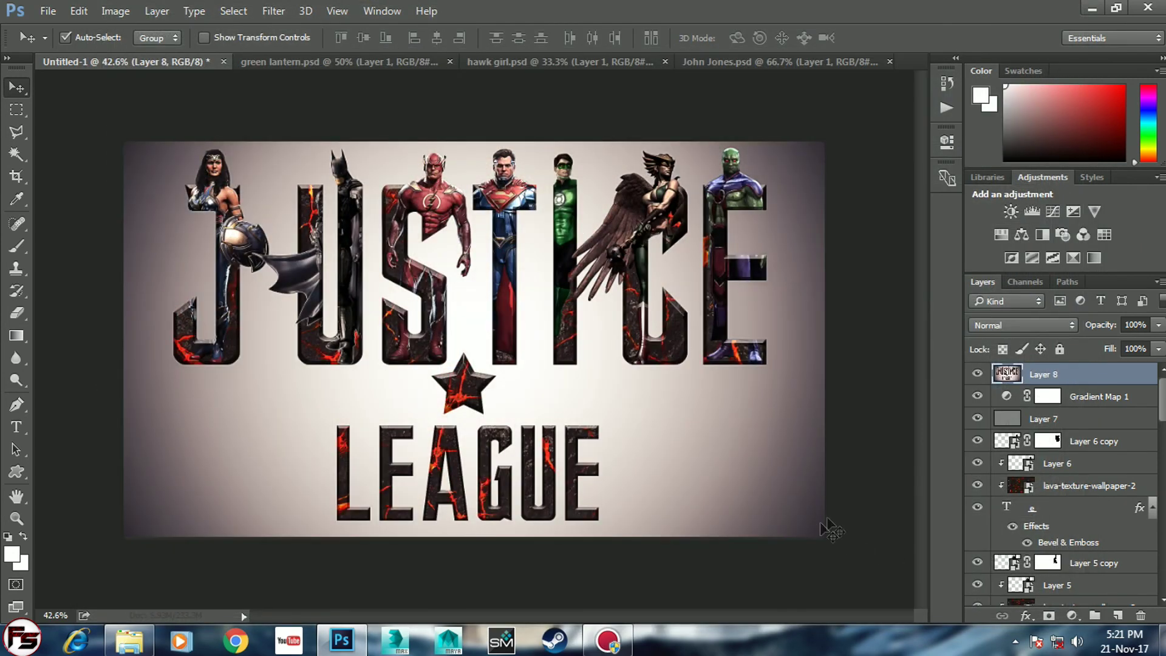
{"action": "left_click", "coordinate": [275, 11]}
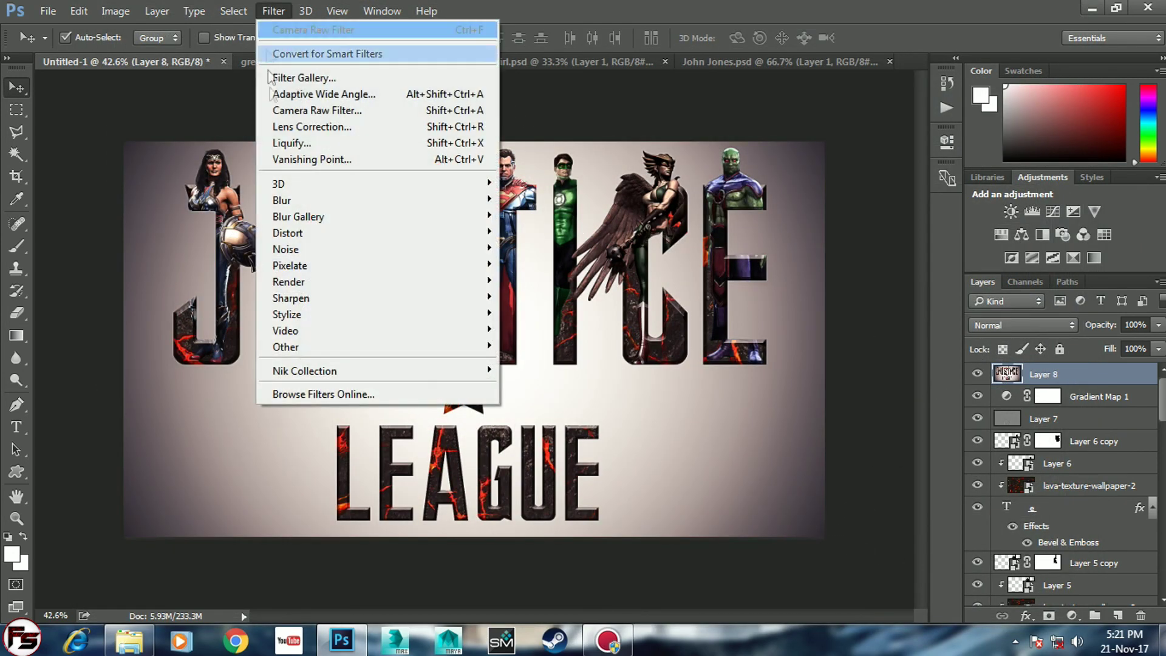
Launch Color Efex Pro 4 and preview the Sunlight presets 02, 03, 04 and 01 - Default.
{"action": "mouse_move", "coordinate": [286, 348]}
{"action": "left_click", "coordinate": [546, 387]}
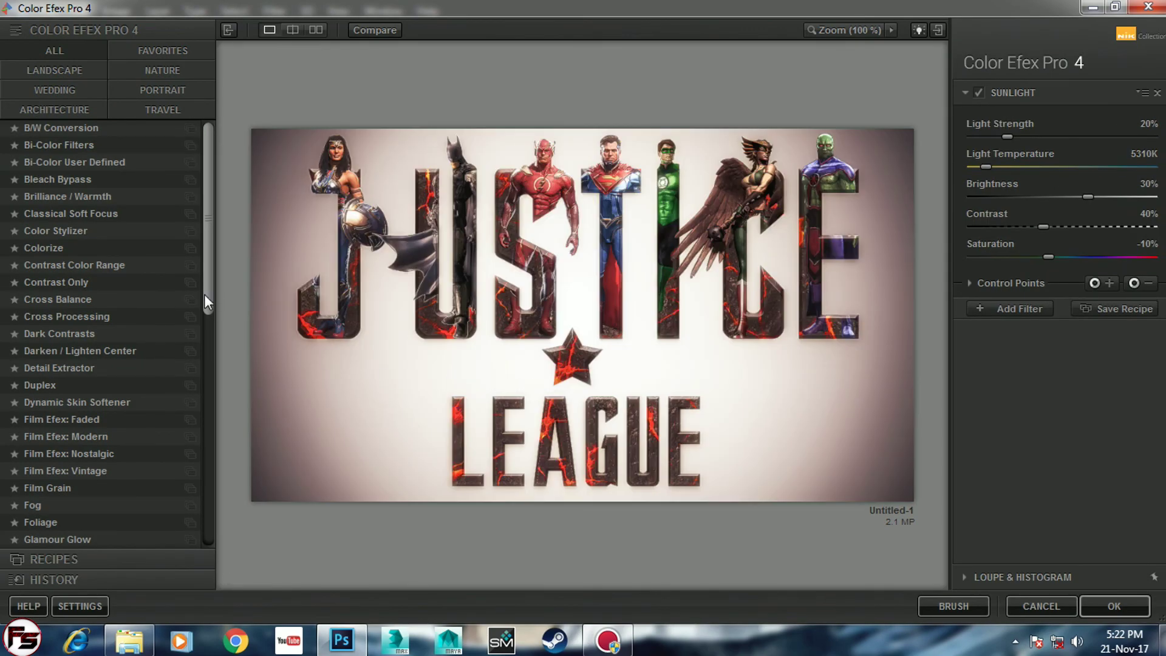
{"action": "left_click_drag", "start_coordinate": [206, 300], "coordinate": [194, 556]}
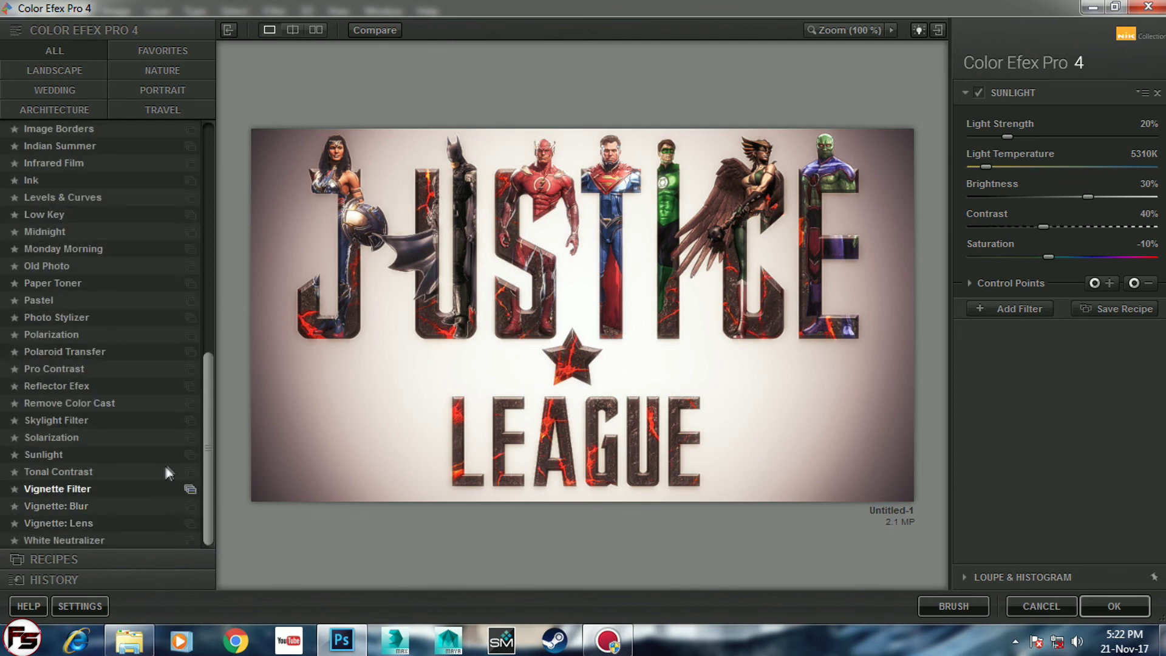
{"action": "left_click", "coordinate": [189, 455]}
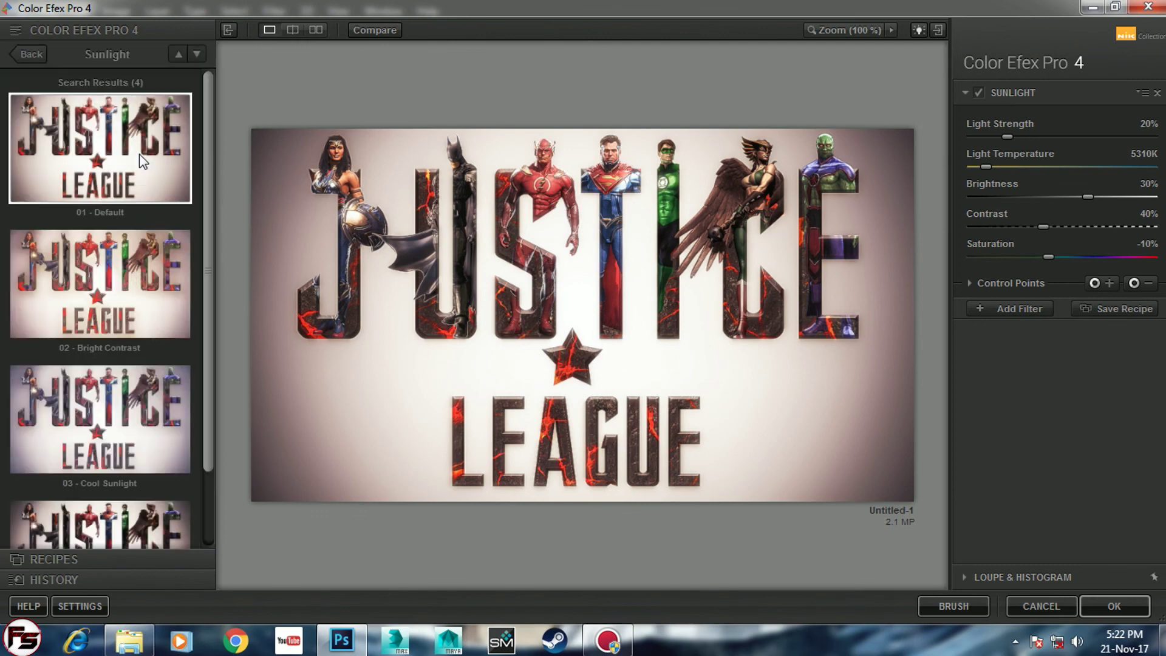
{"action": "left_click", "coordinate": [153, 294]}
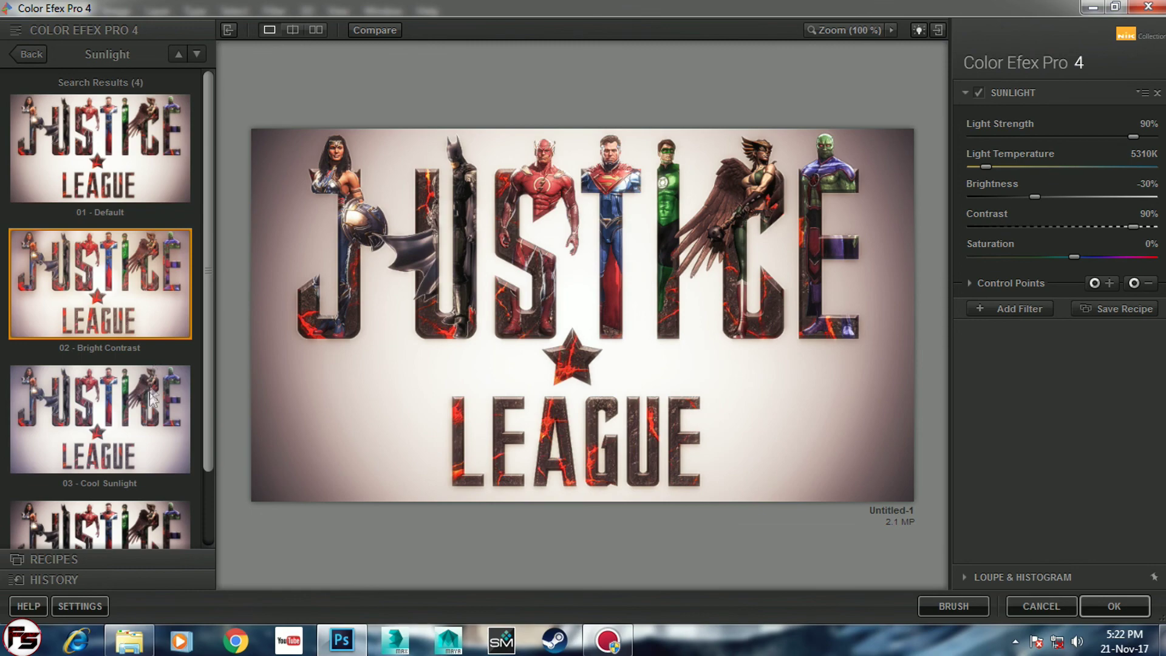
{"action": "left_click", "coordinate": [152, 425]}
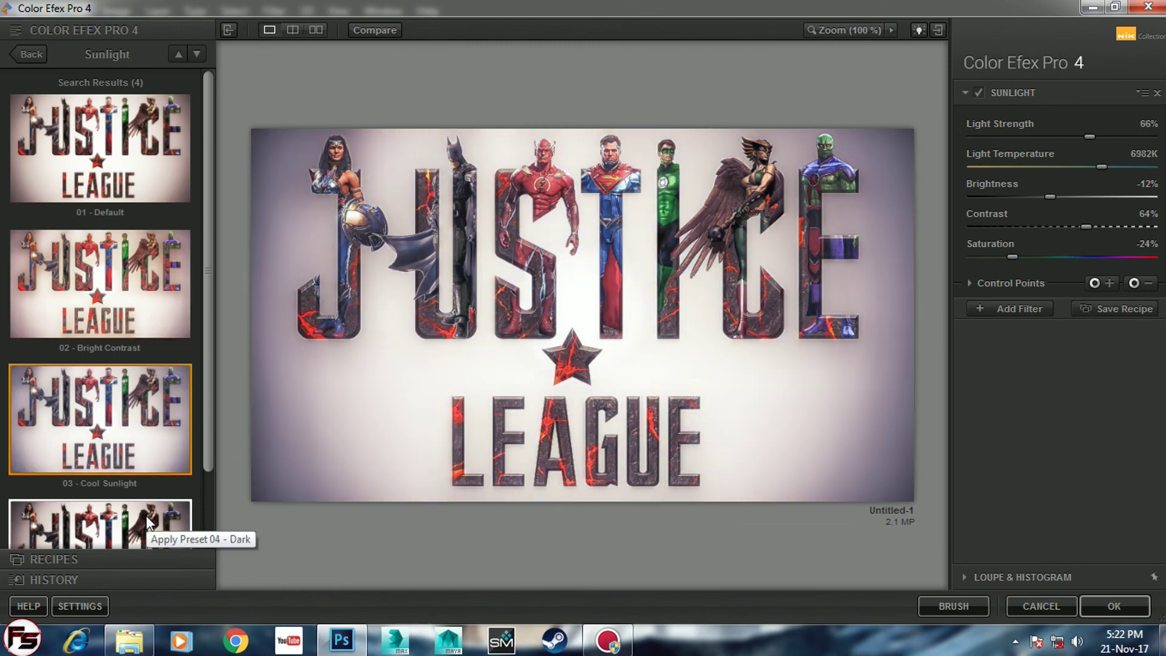
{"action": "left_click", "coordinate": [146, 515]}
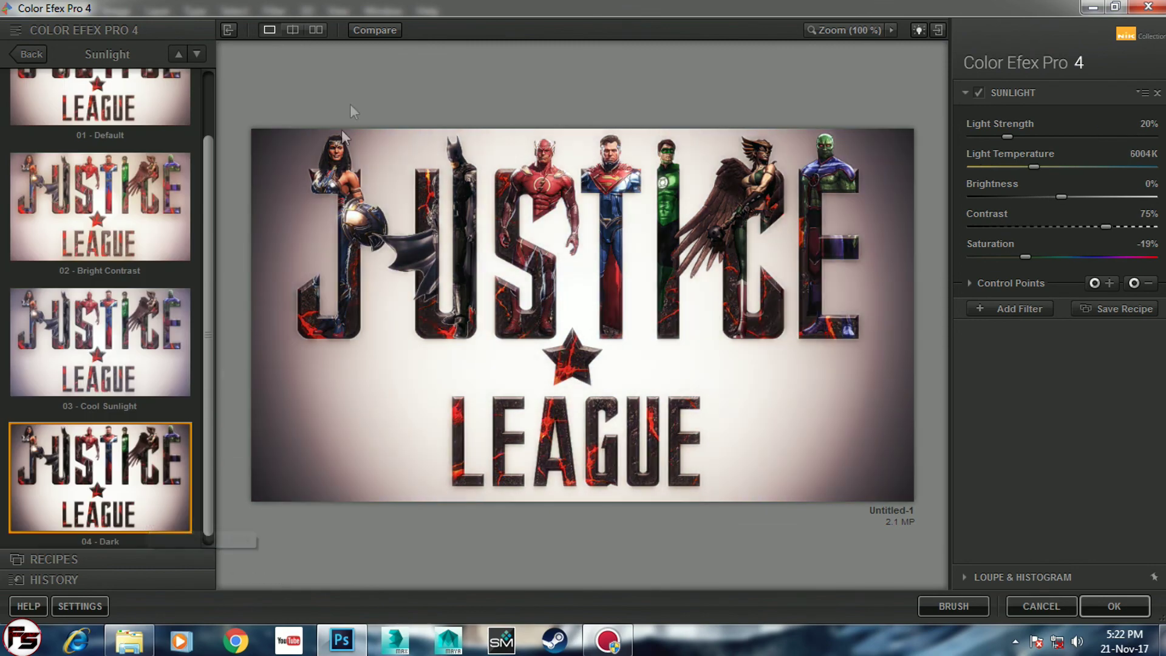
{"action": "left_click", "coordinate": [380, 26]}
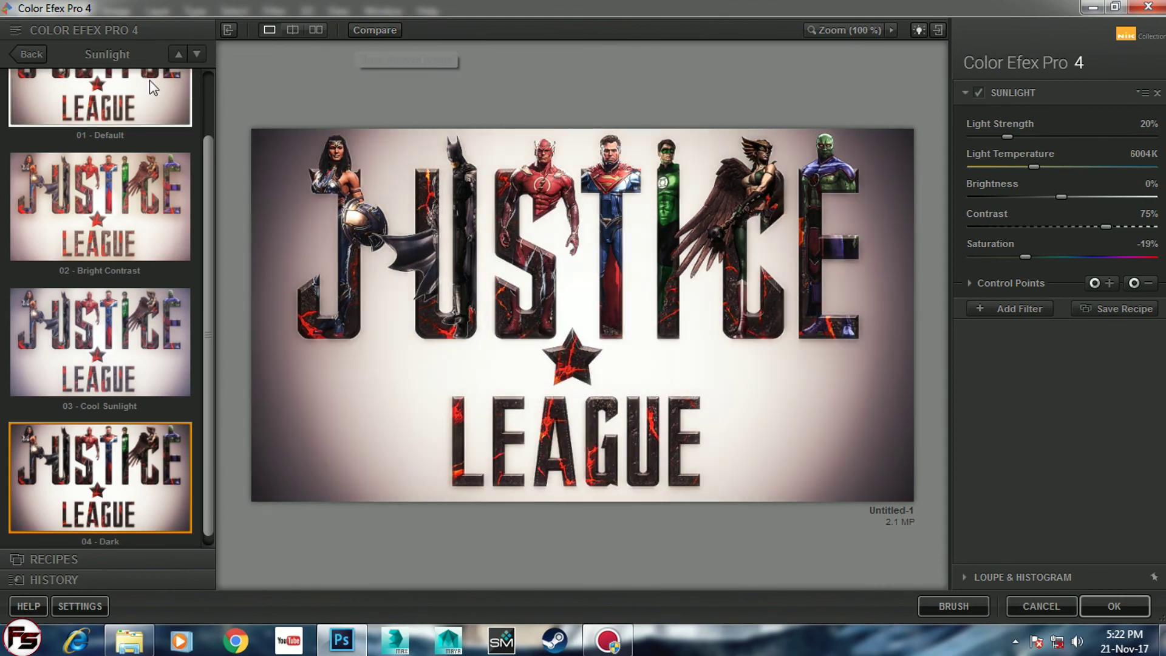
{"action": "left_click", "coordinate": [150, 80]}
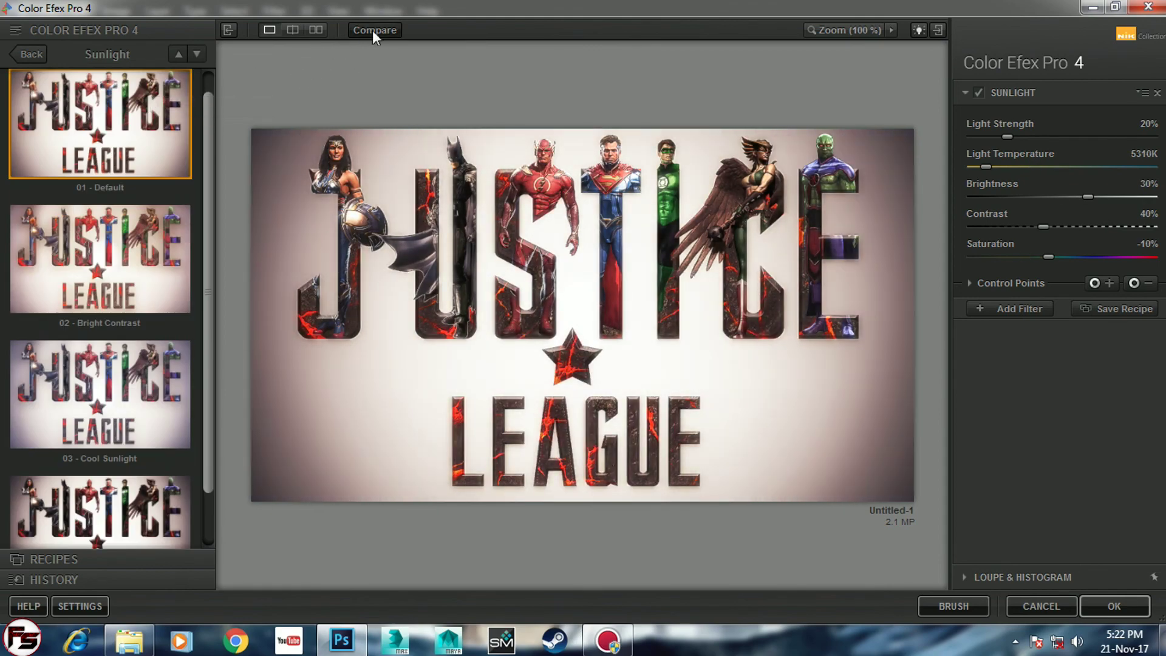
Choose the Sunlight 04 - Dark preset, compare it with the original, and apply it.
{"action": "left_click", "coordinate": [373, 30]}
{"action": "left_click", "coordinate": [372, 31]}
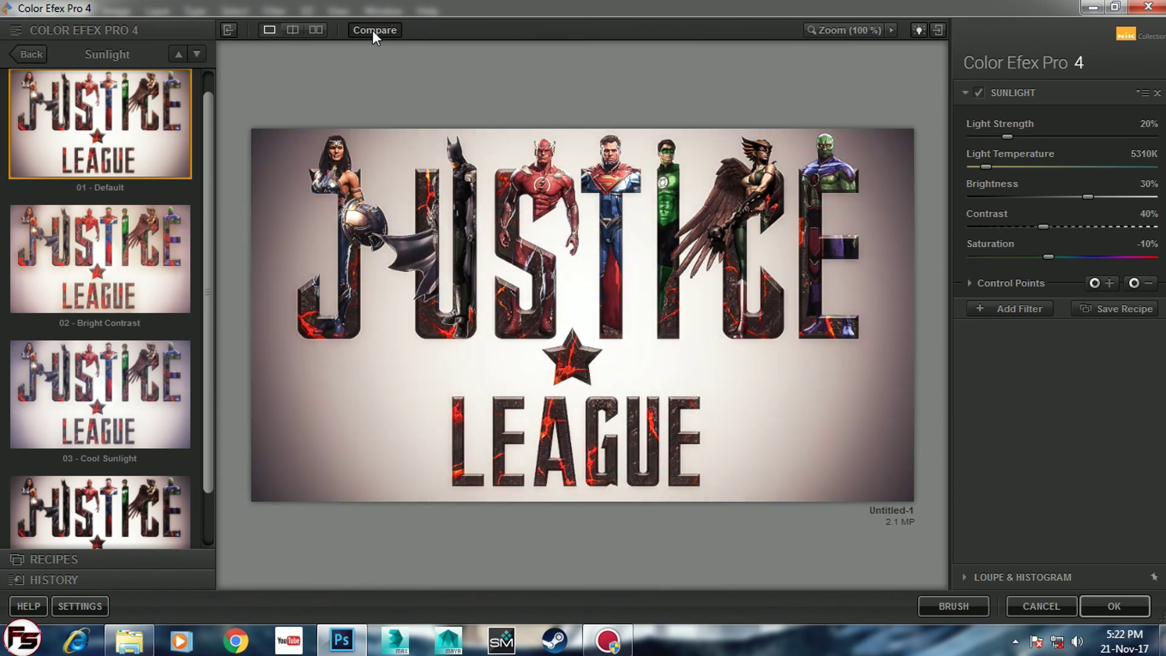
{"action": "left_click", "coordinate": [373, 30]}
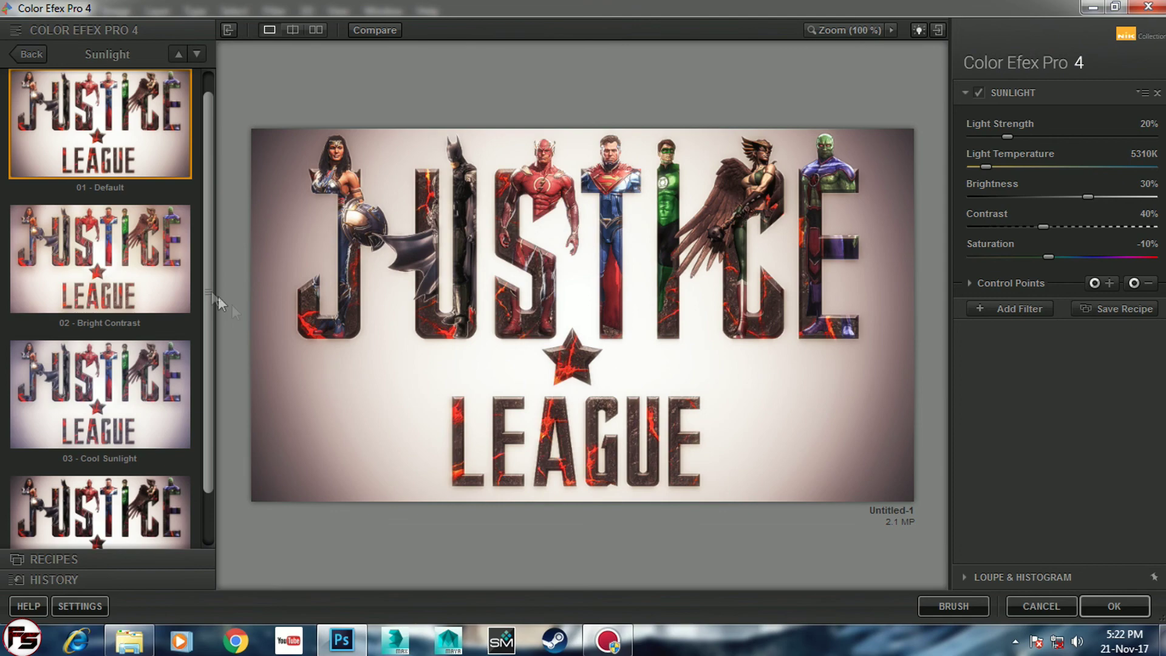
{"action": "left_click_drag", "start_coordinate": [209, 306], "coordinate": [214, 392]}
{"action": "left_click", "coordinate": [152, 455]}
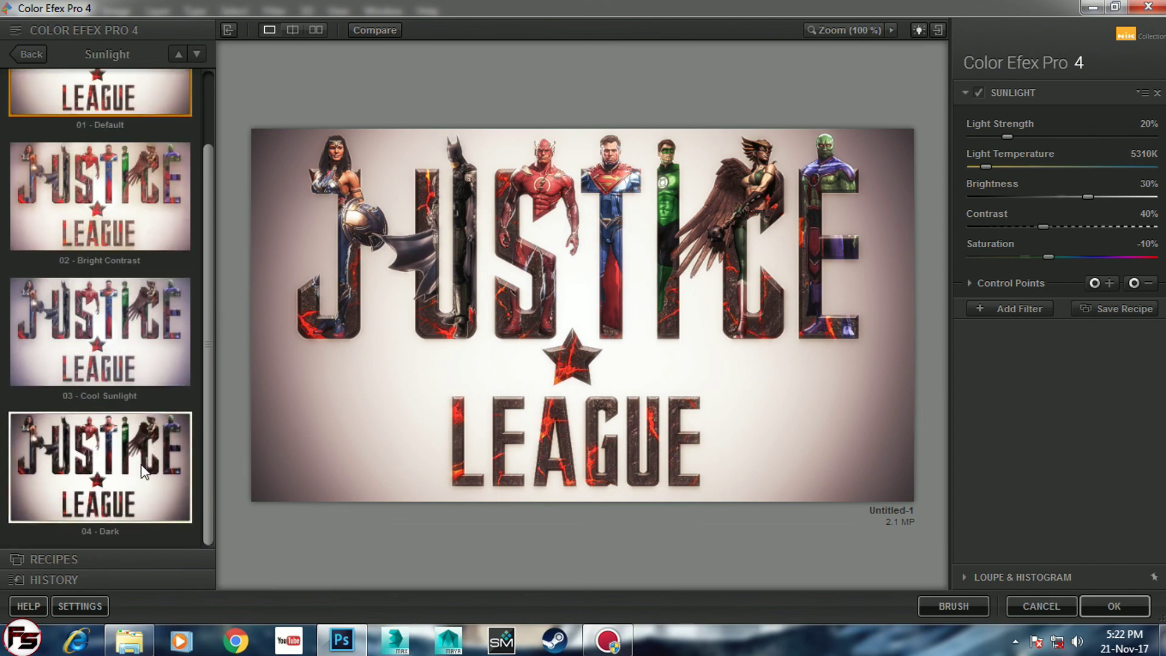
{"action": "left_click", "coordinate": [373, 32]}
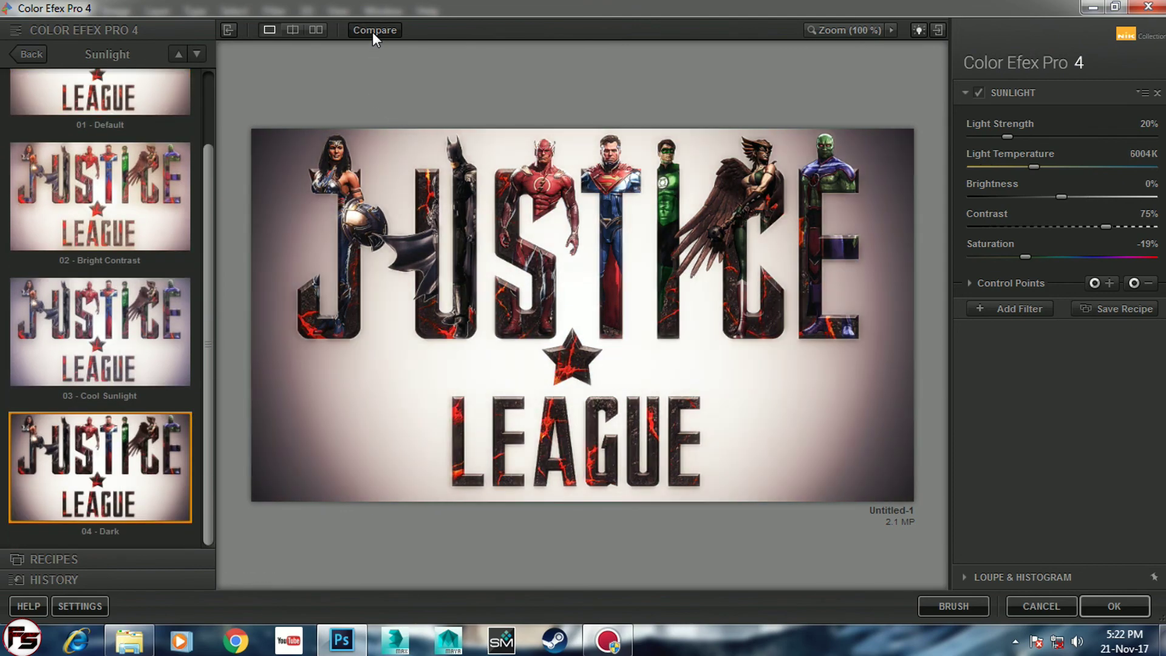
{"action": "left_click", "coordinate": [1093, 606]}
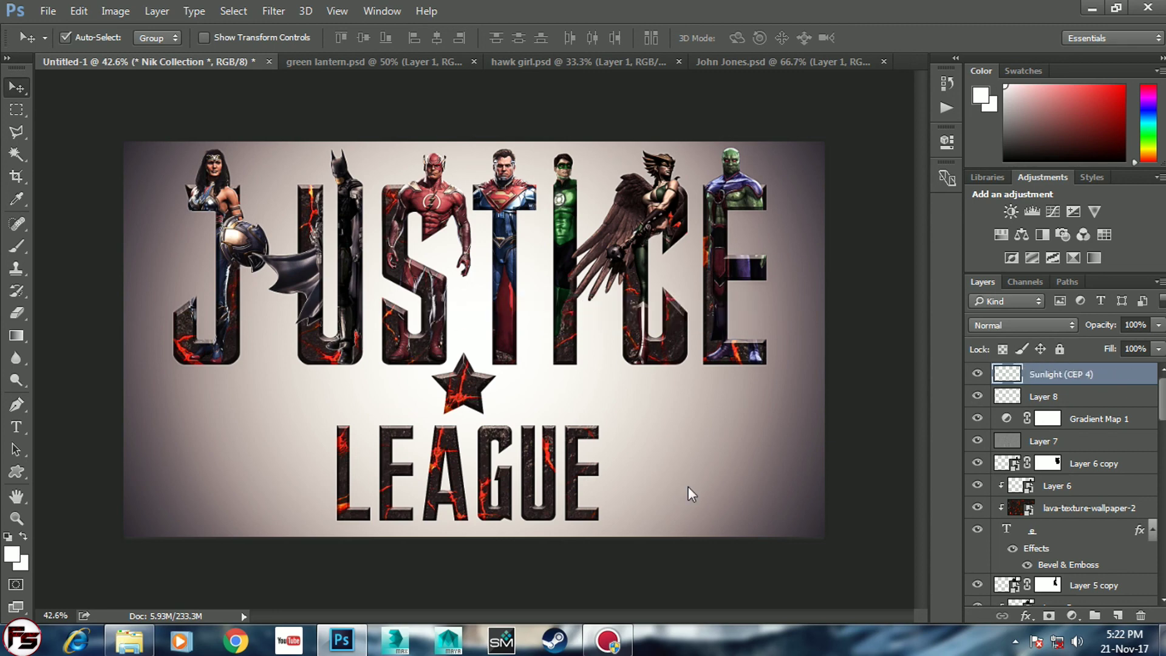
Lower the Sunlight (CEP 4) layer to 58% opacity, deselect it, and zoom in to review.
{"action": "mouse_move", "coordinate": [1099, 328]}
{"action": "left_mouse_down"}
{"action": "mouse_move", "coordinate": [1081, 330]}
{"action": "mouse_move", "coordinate": [1104, 330]}
{"action": "left_mouse_up"}
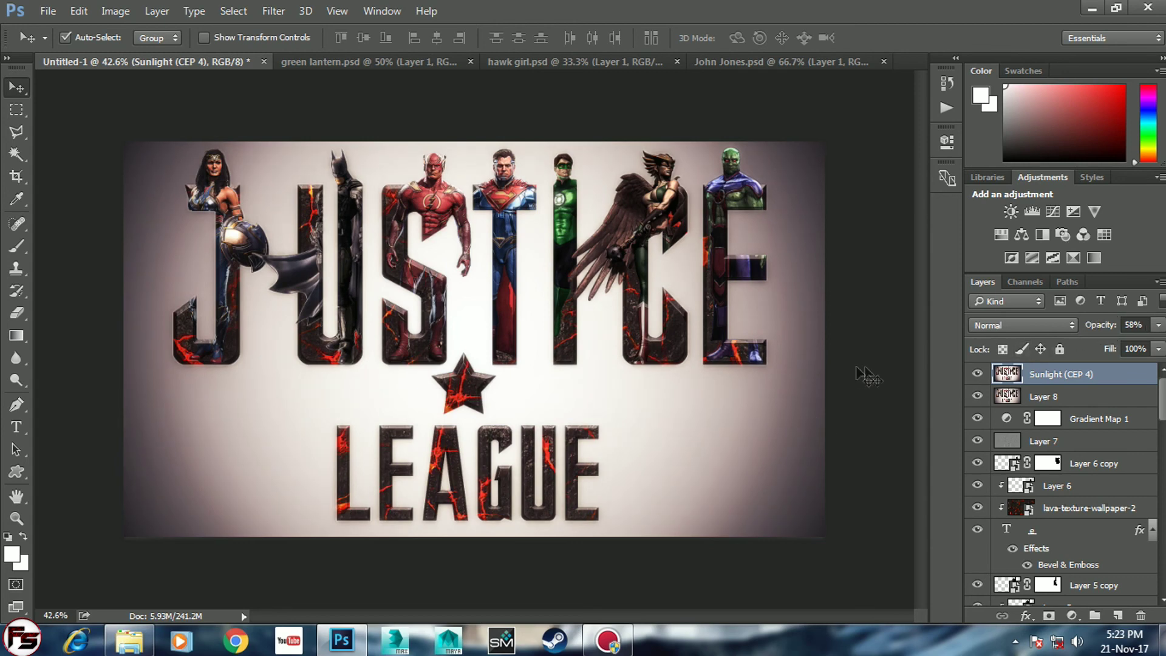
{"action": "left_click", "coordinate": [827, 372]}
{"action": "key", "text": "ctrl+0"}
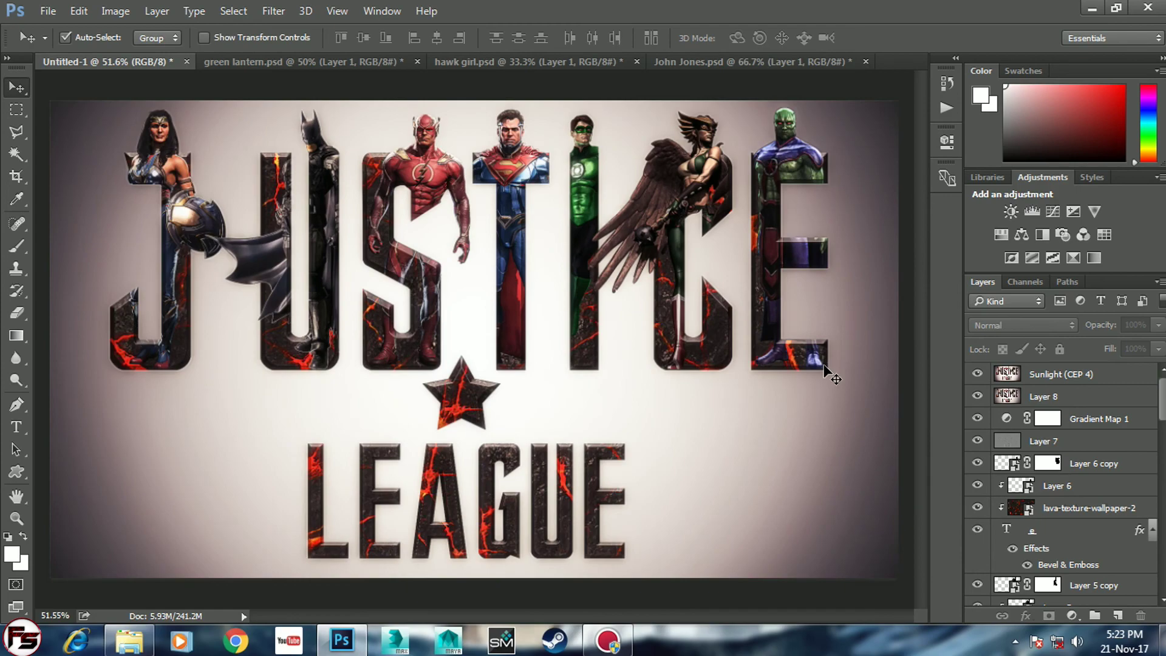